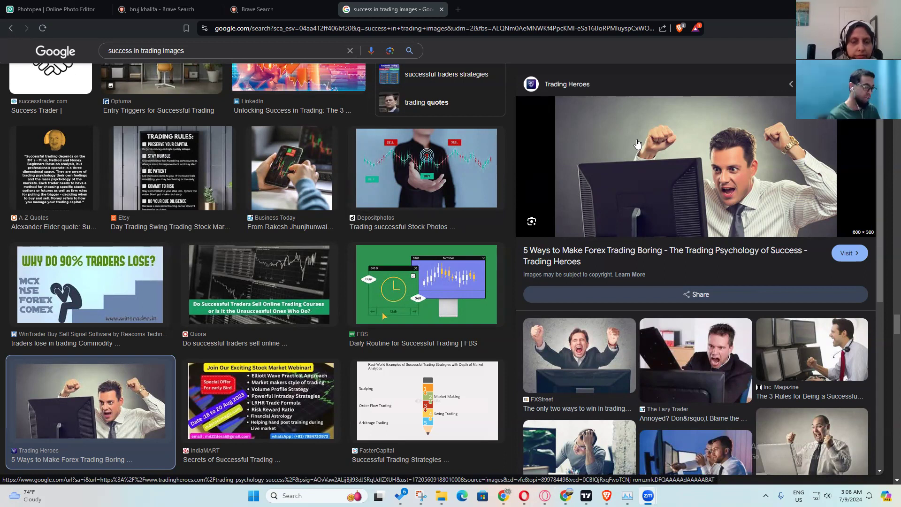
Step: Save the previewed Trading Heroes image from the search results to the Documents folder as the JPEG winning-trader
click(54, 9)
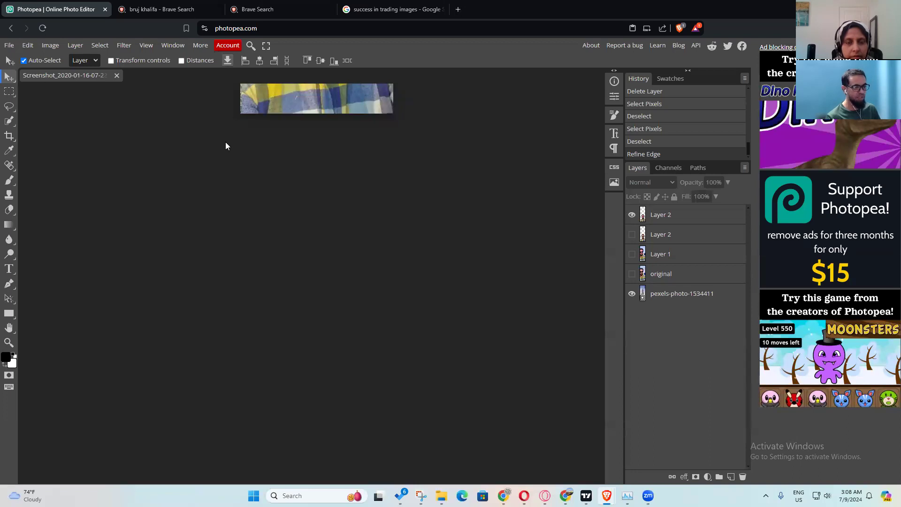
click(394, 9)
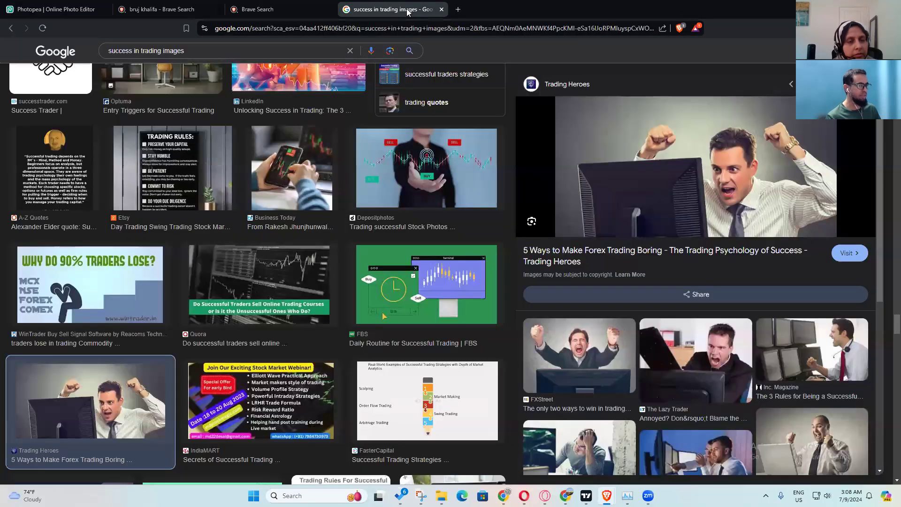
right_click(723, 135)
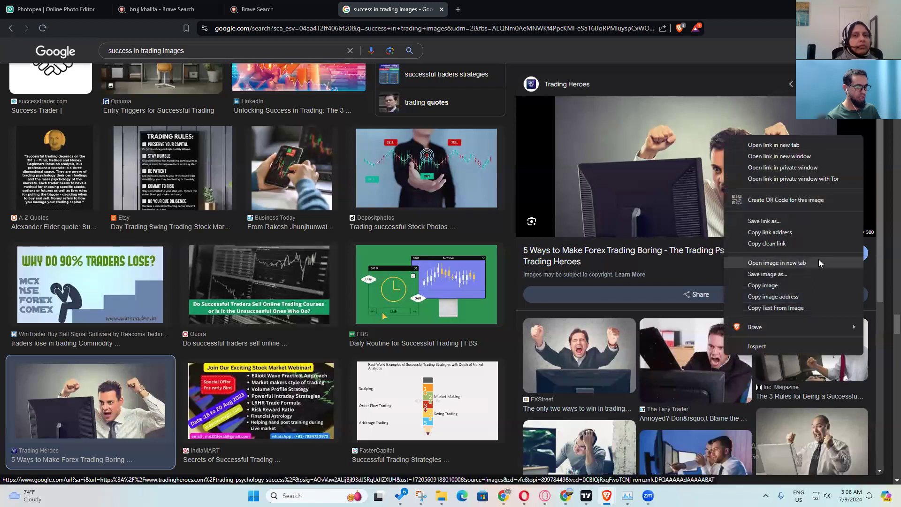
click(817, 275)
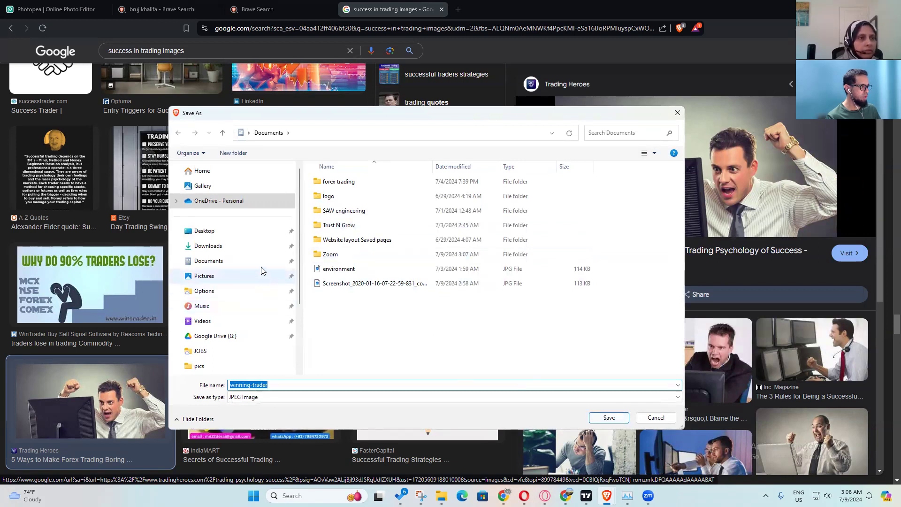
click(609, 417)
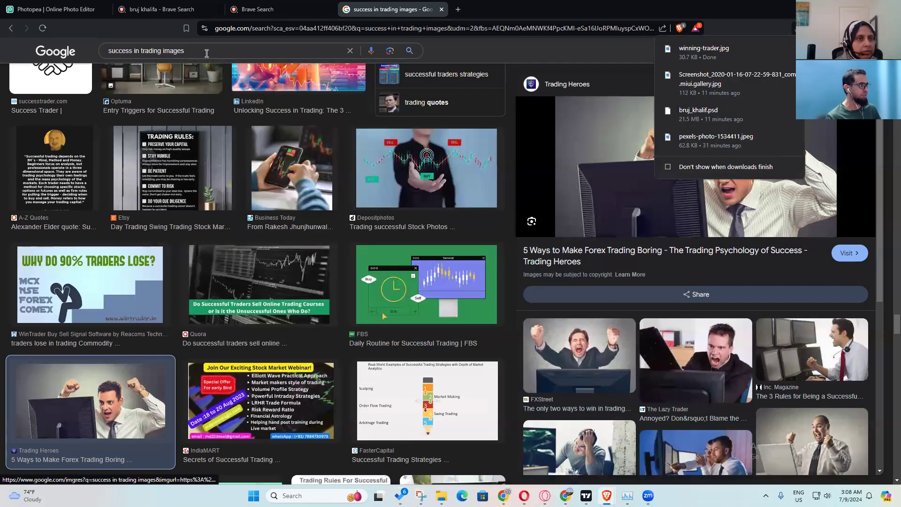
Step: Switch to Photopea and open the setup for a new project
click(60, 10)
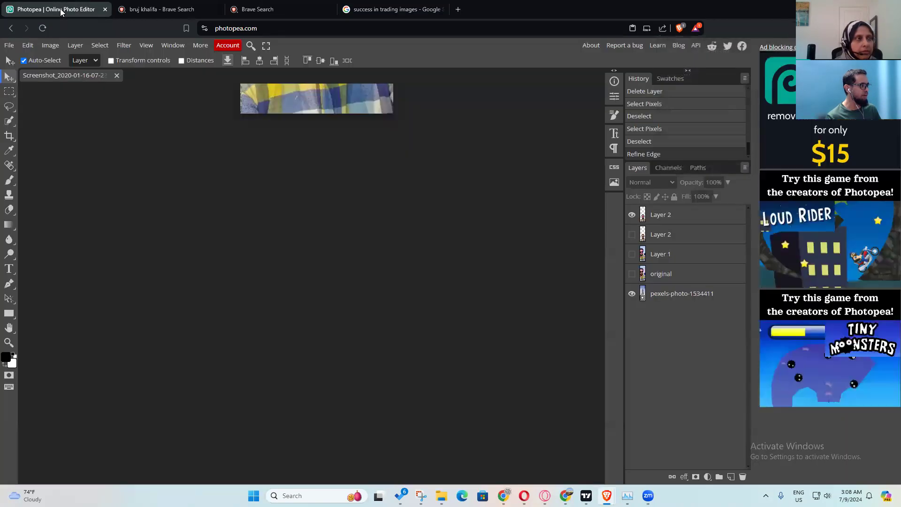
click(9, 45)
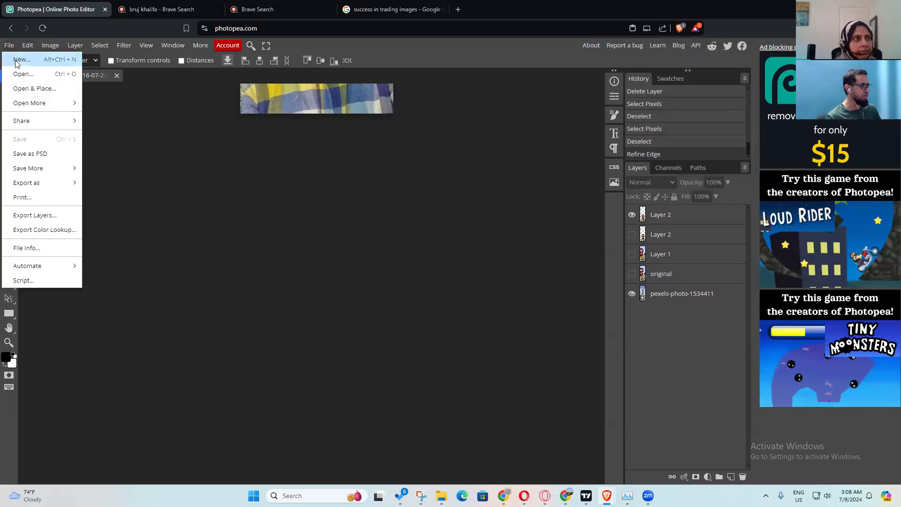
click(9, 45)
click(9, 45)
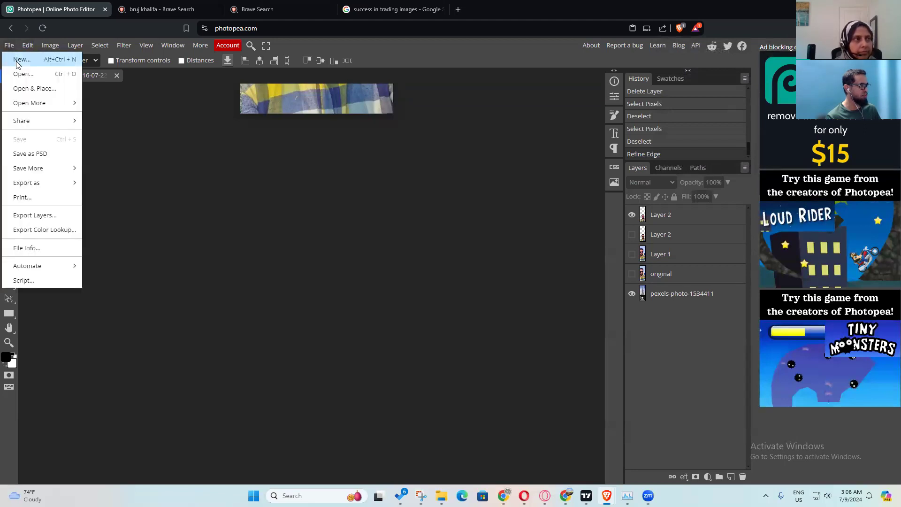
click(17, 61)
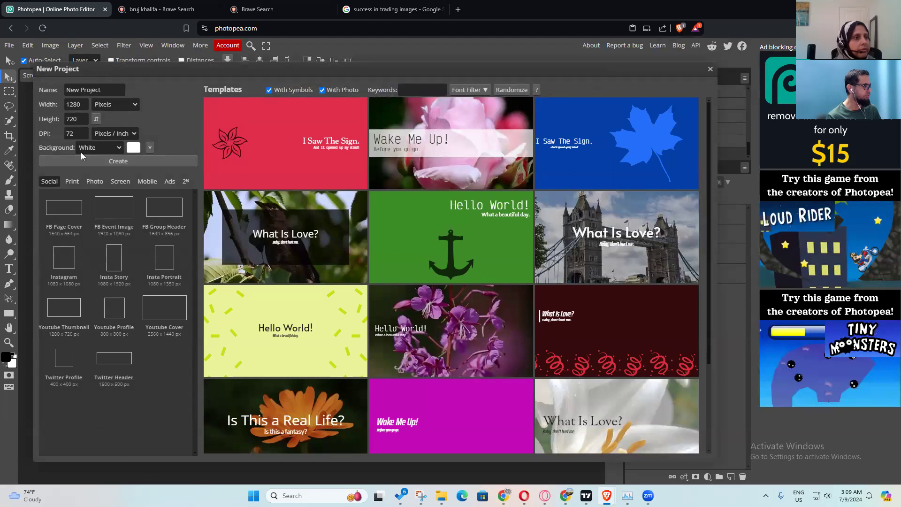
Step: Check the new project's width setting and choose White as its background
click(83, 107)
drag(79, 107, 65, 109)
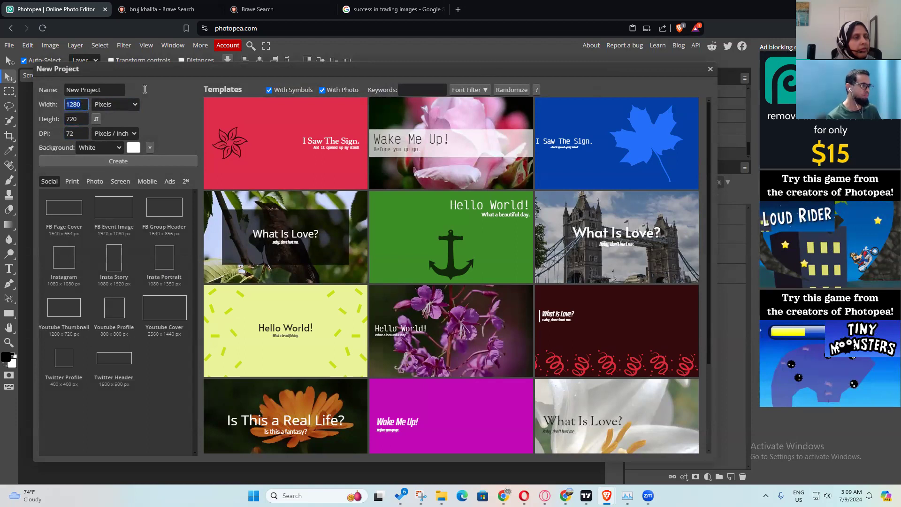
click(390, 5)
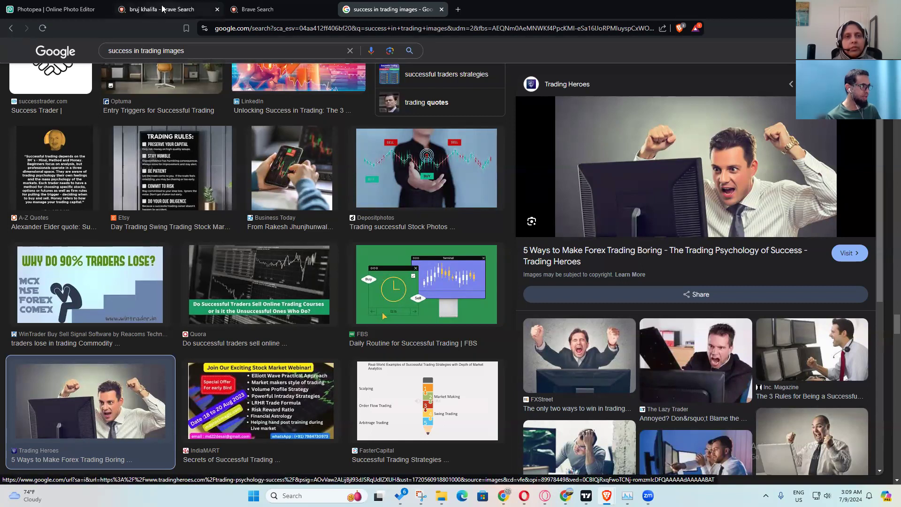
click(82, 13)
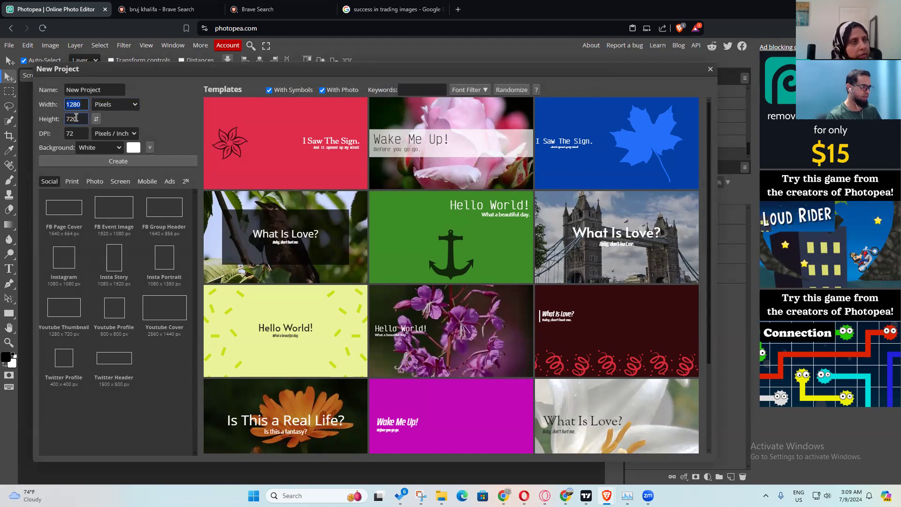
drag(248, 71, 322, 97)
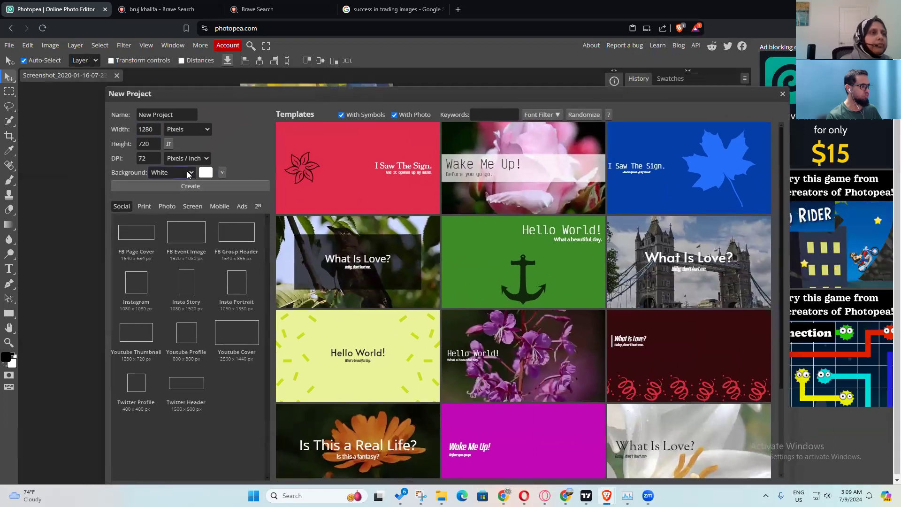
click(169, 172)
click(171, 178)
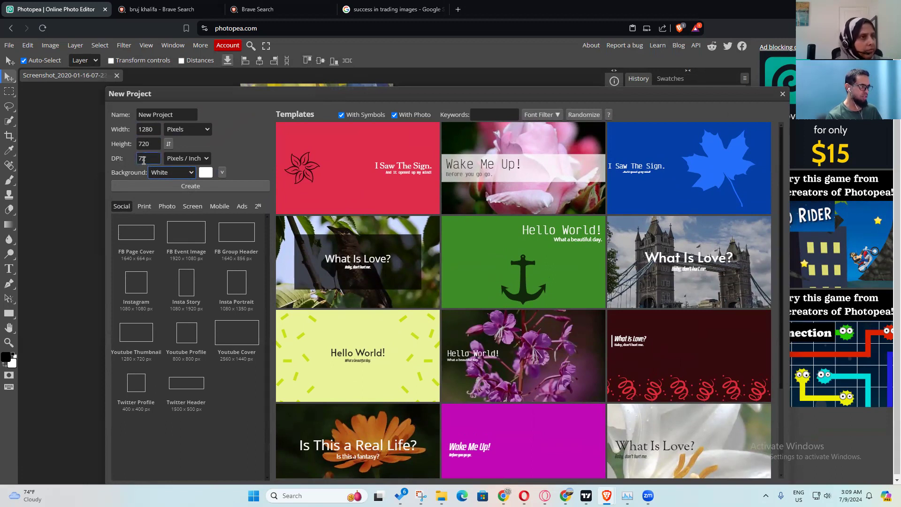
Step: Examine the preset canvas sizes in the Screen, Photo, Social, Mobile, Ads and power-of-two categories
click(192, 206)
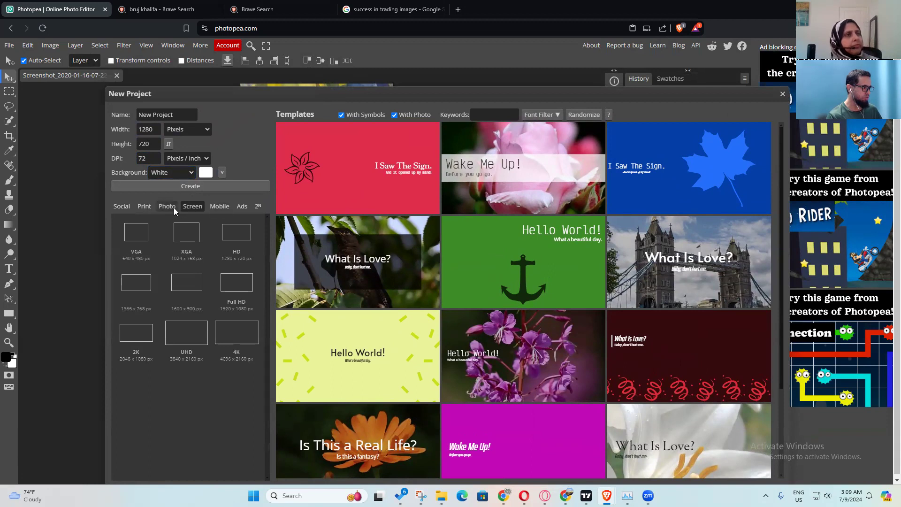
click(172, 208)
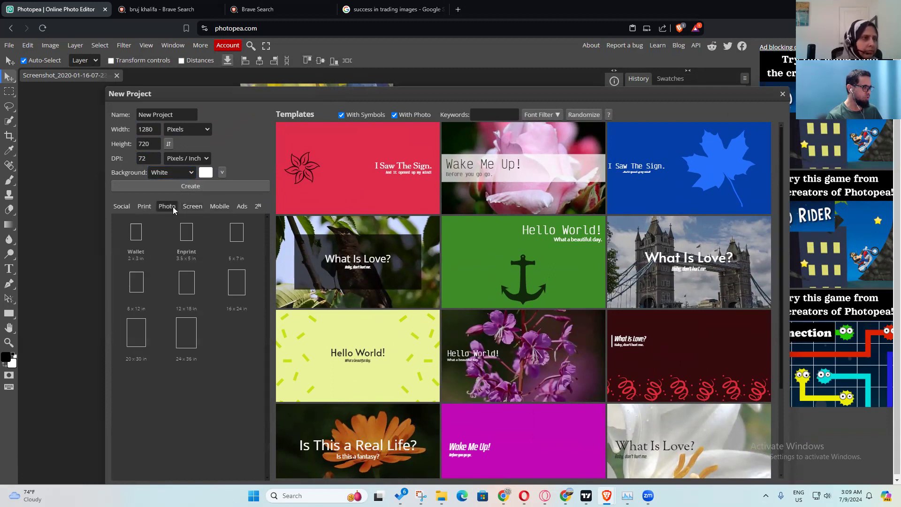
click(127, 207)
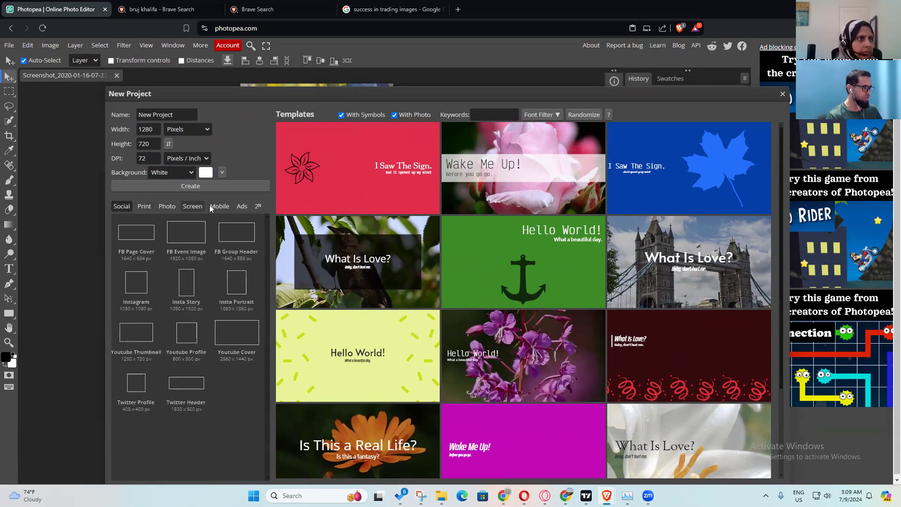
click(215, 207)
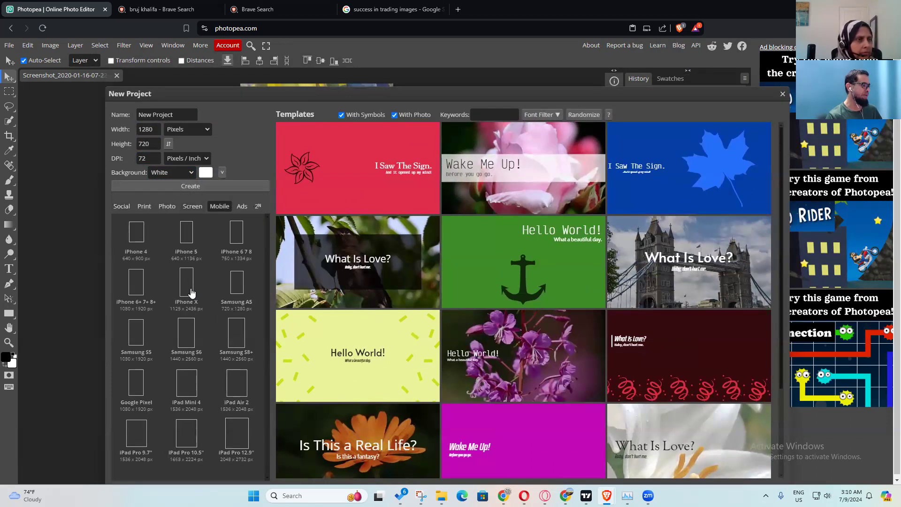
click(192, 206)
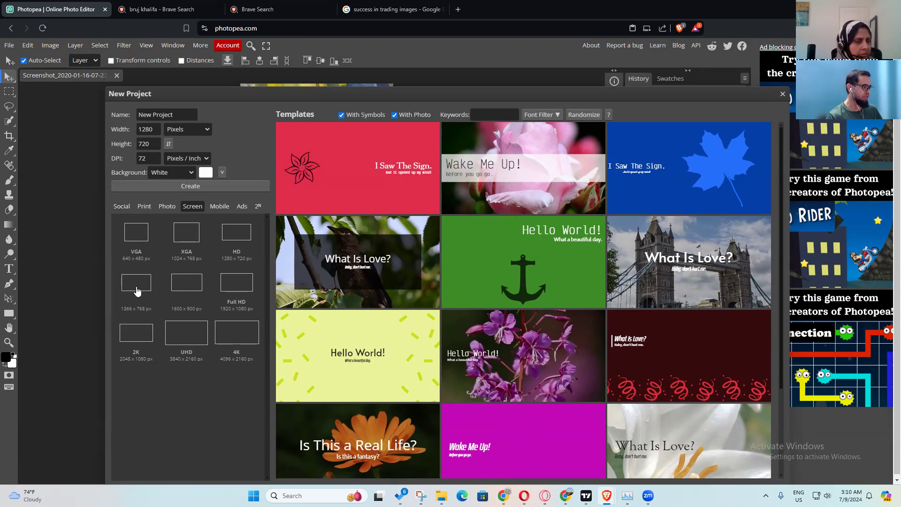
click(220, 207)
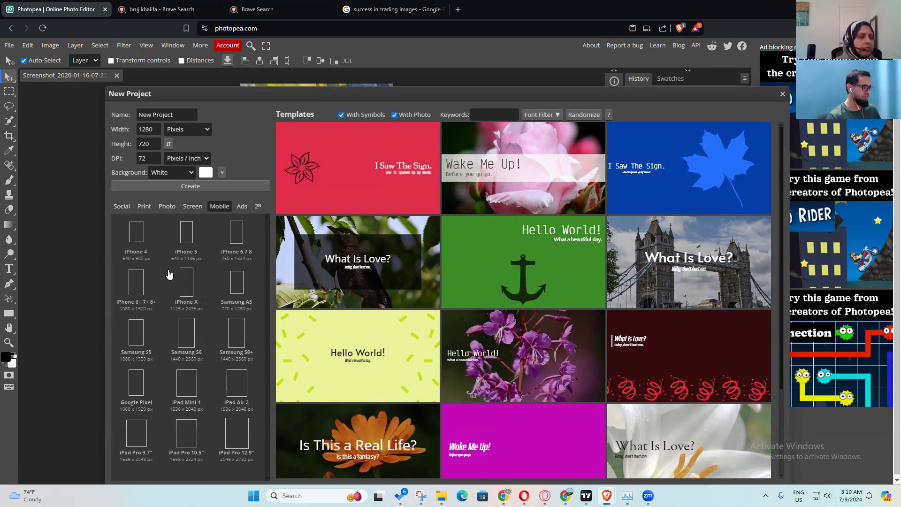
click(242, 208)
click(257, 206)
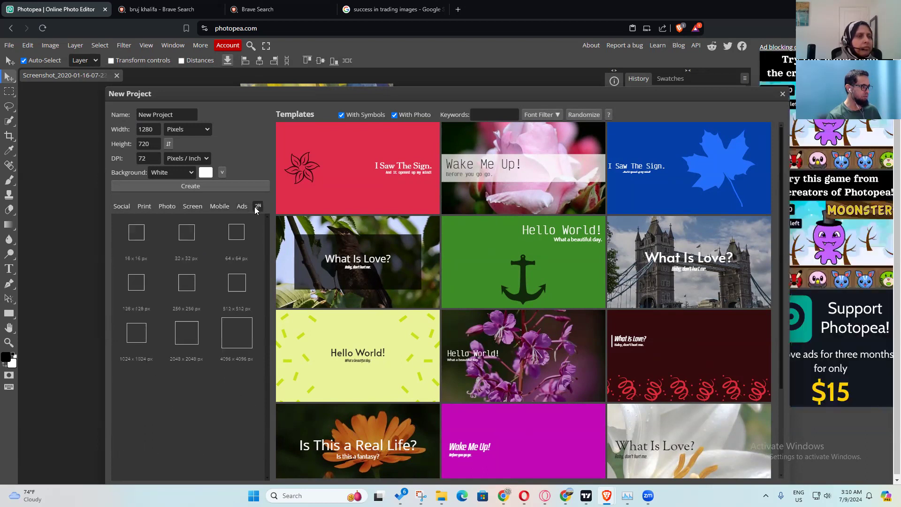
click(123, 207)
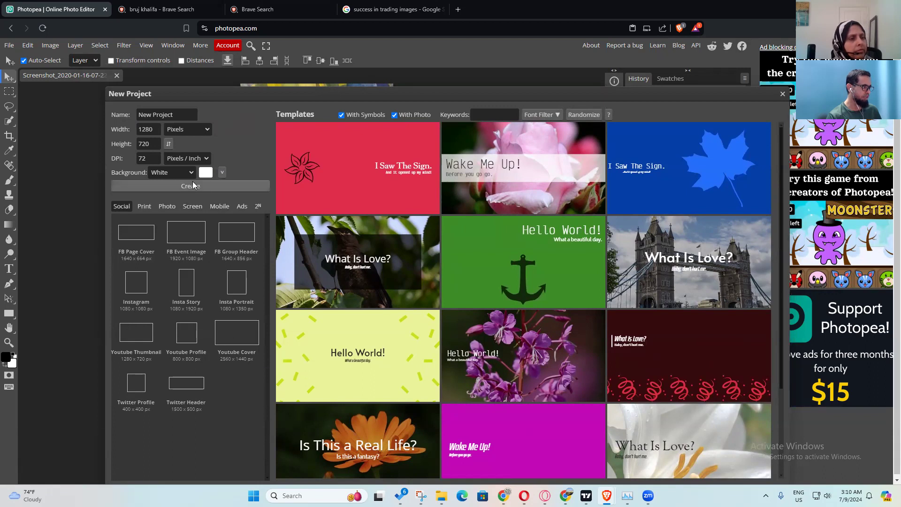
Step: Check the new project's width and height fields and look through the available design templates
double_click(153, 130)
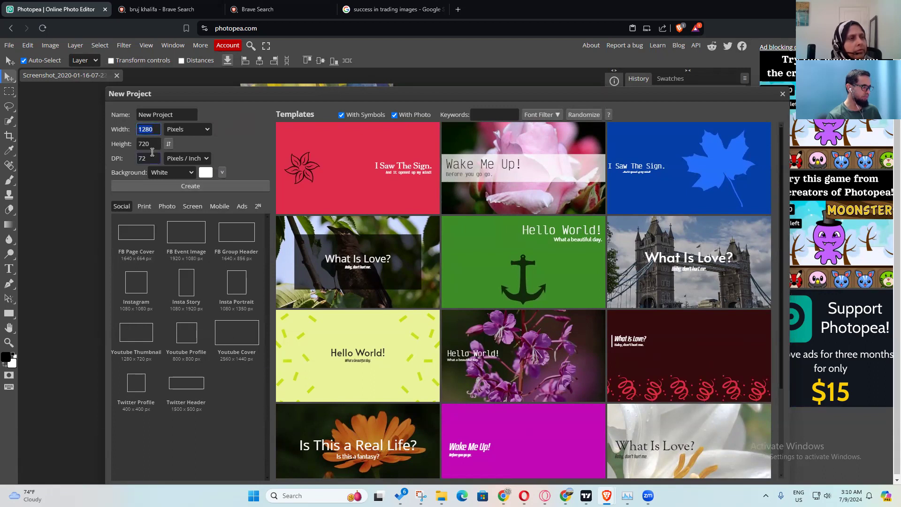
double_click(149, 144)
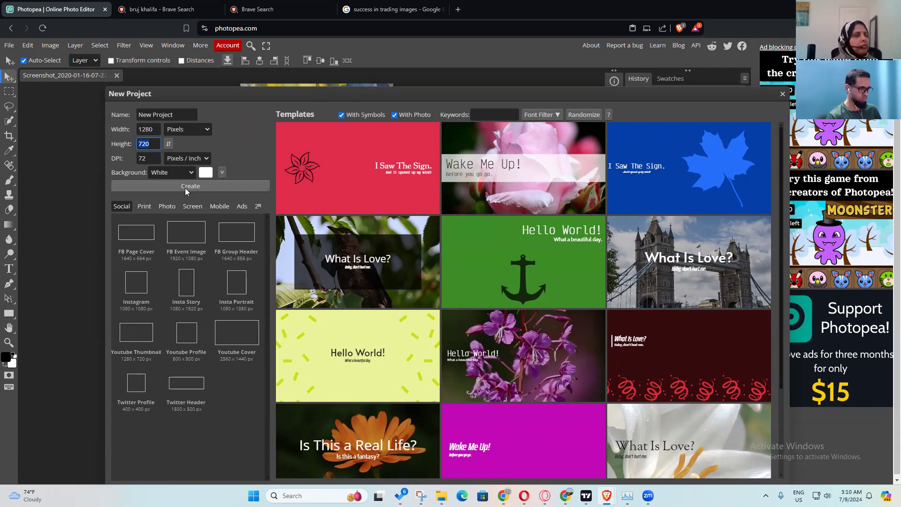
scroll(605, 357, down, 10)
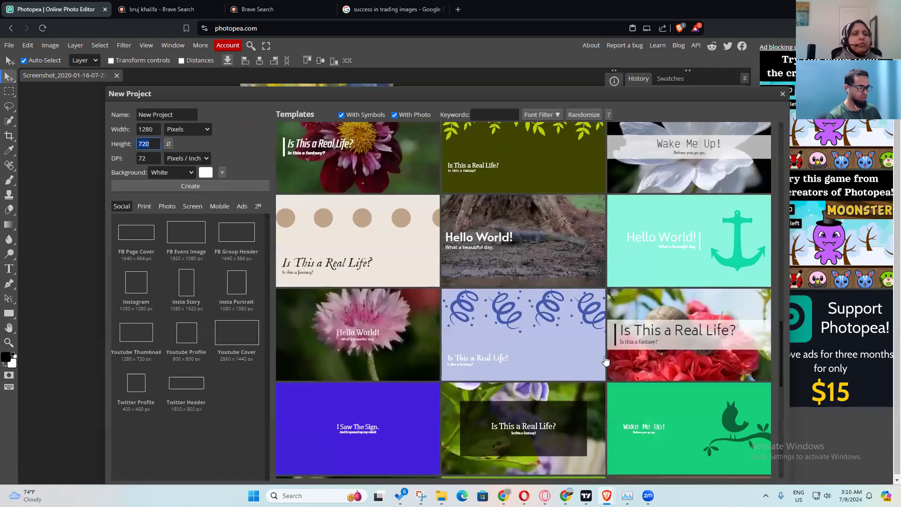
scroll(605, 359, down, 5)
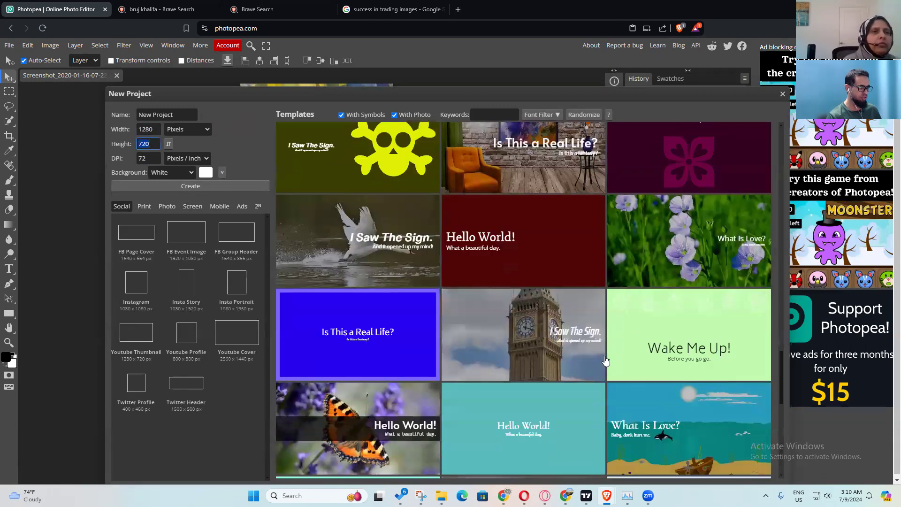
scroll(606, 359, down, 10)
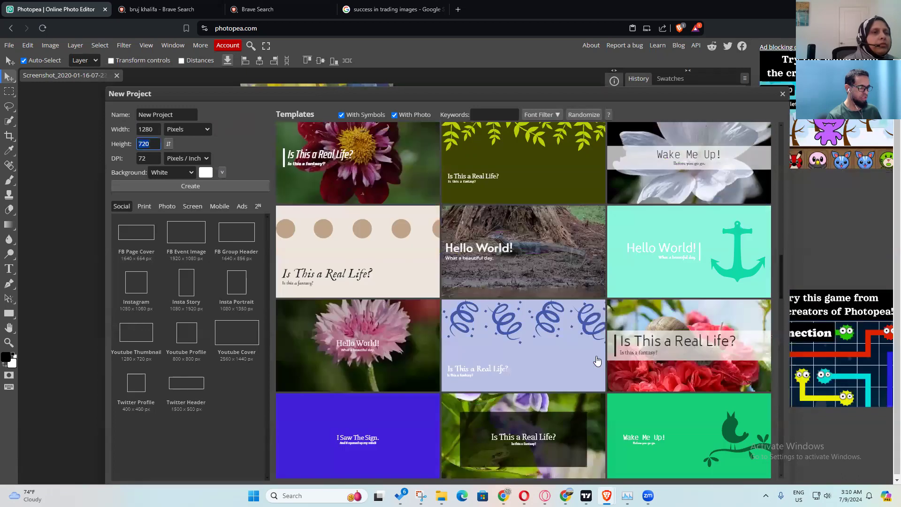
scroll(520, 424, down, 10)
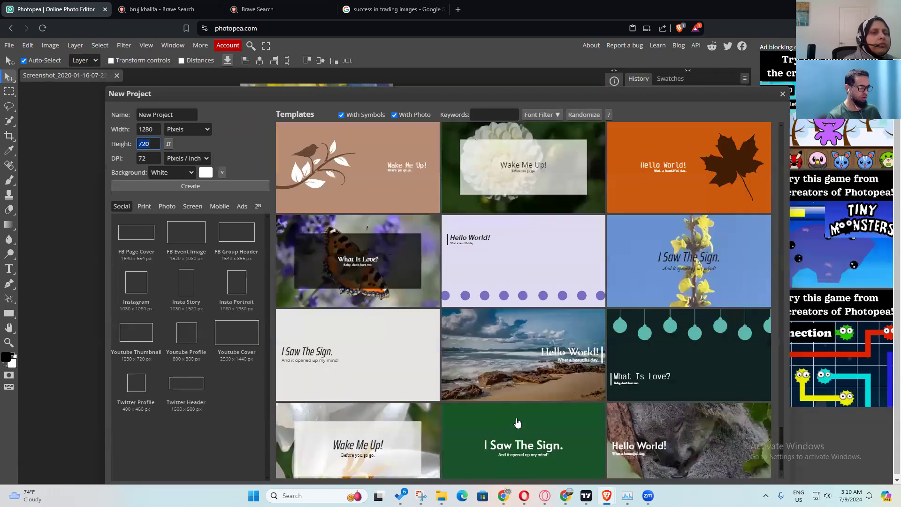
scroll(518, 423, down, 10)
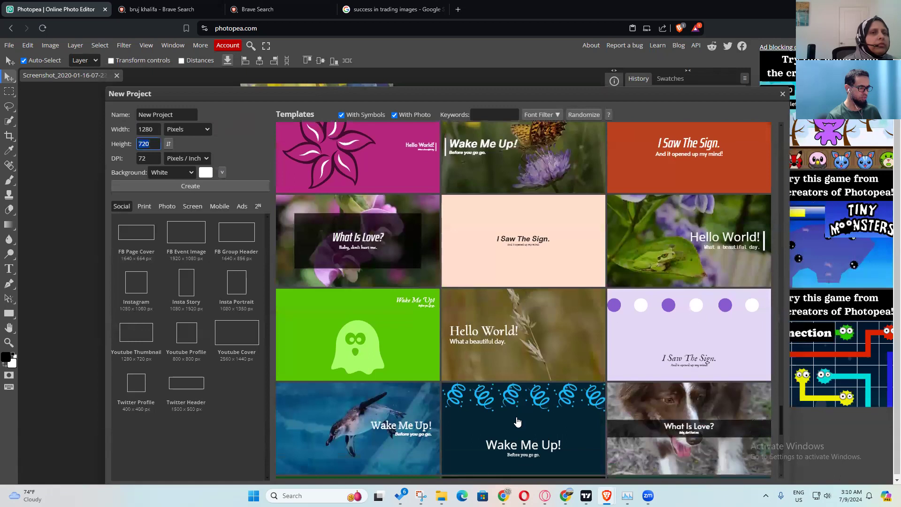
scroll(517, 422, down, 10)
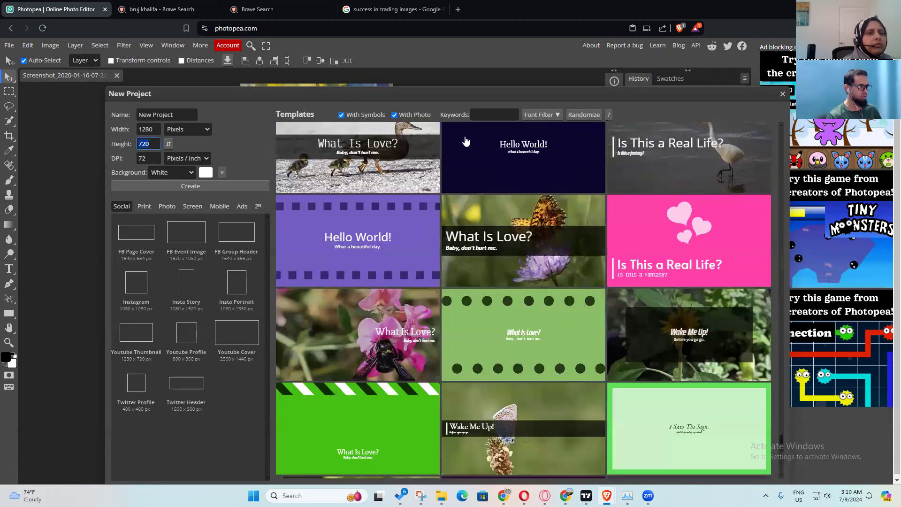
Step: Search the templates for "trading" and "success", and create a blank white project of 1280 × 720 pixels
click(482, 115)
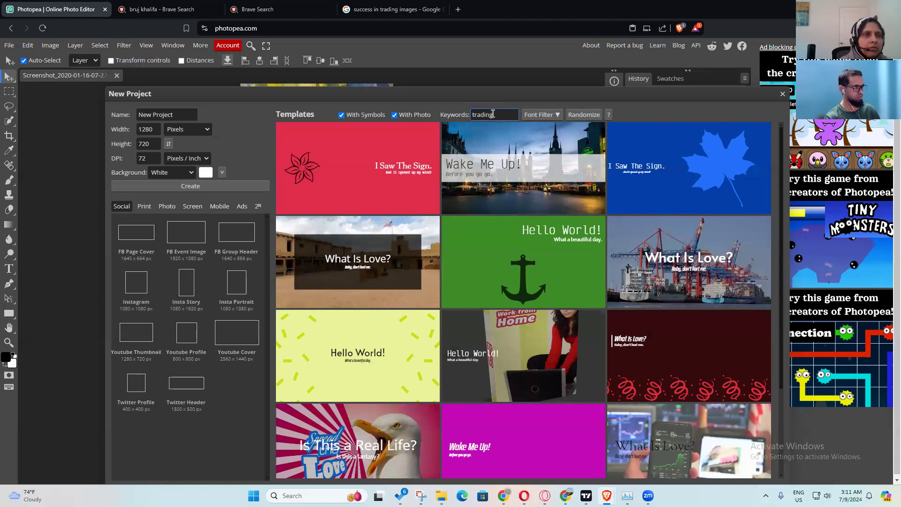
drag(495, 114, 462, 113)
text(success)
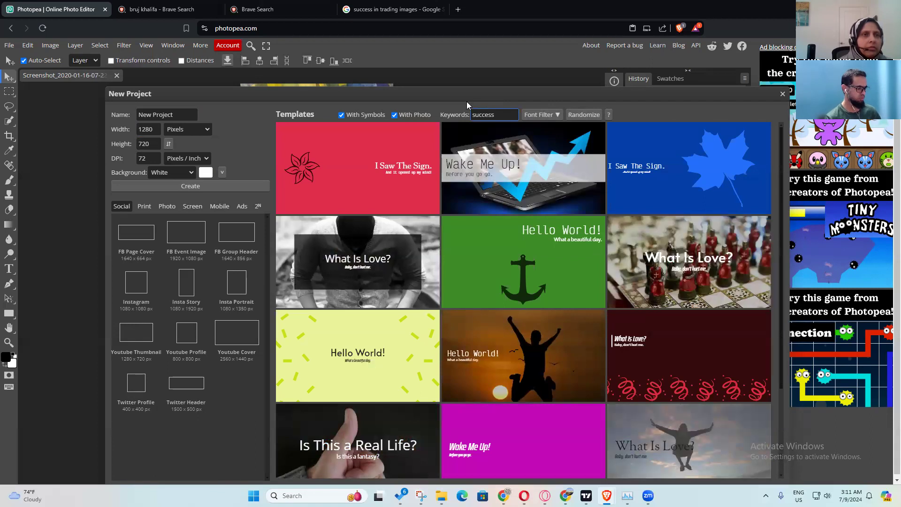
click(187, 189)
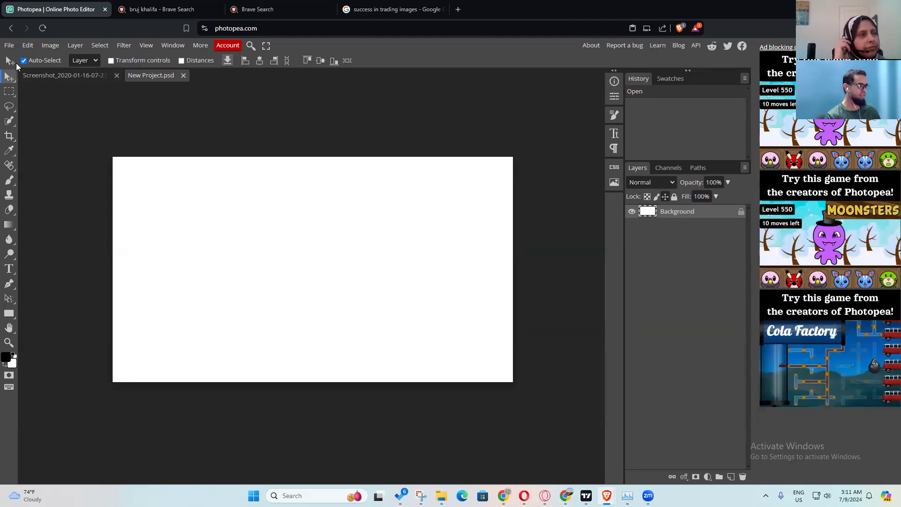
Step: Open the saved winning-trader image as its own document
click(9, 45)
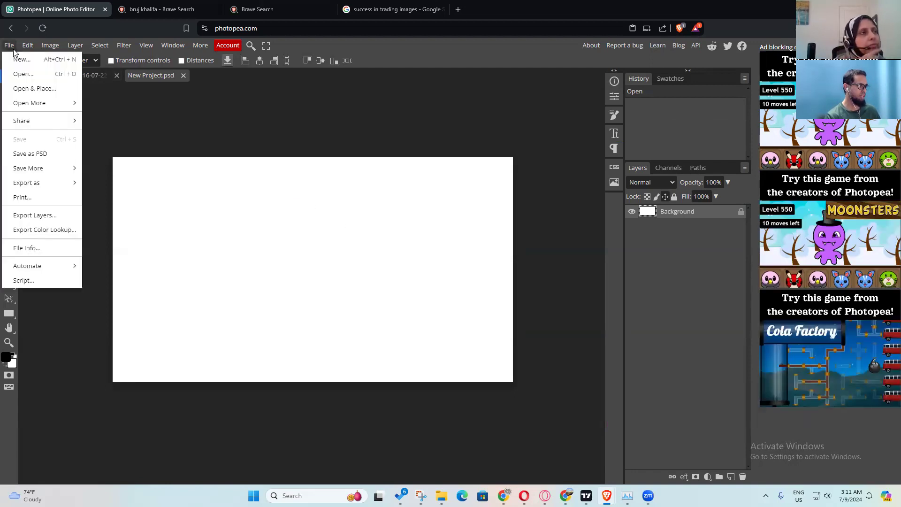
click(26, 78)
click(331, 341)
click(609, 417)
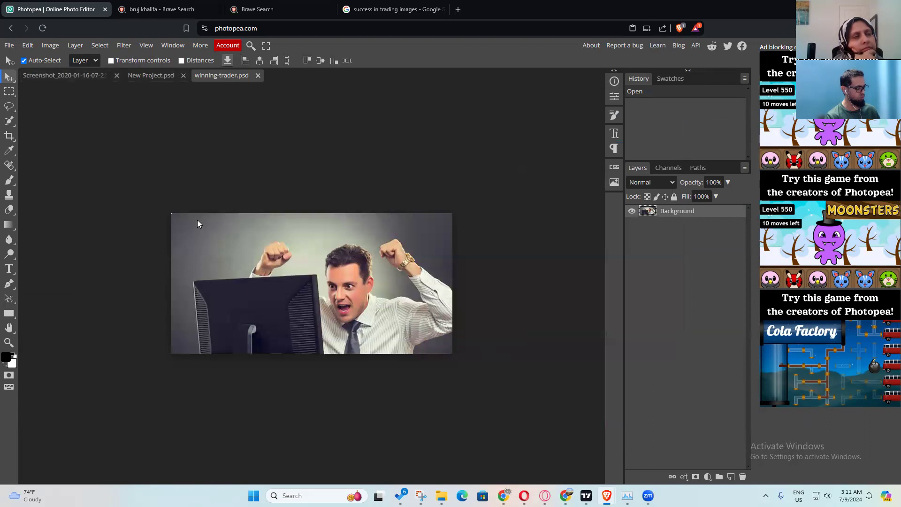
Step: Duplicate the Background layer of the winning-trader photo
key(z)
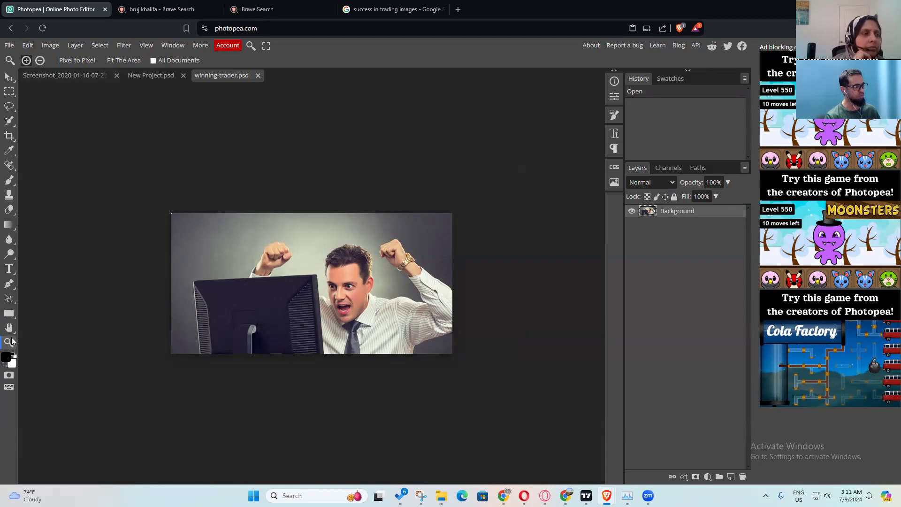
click(244, 287)
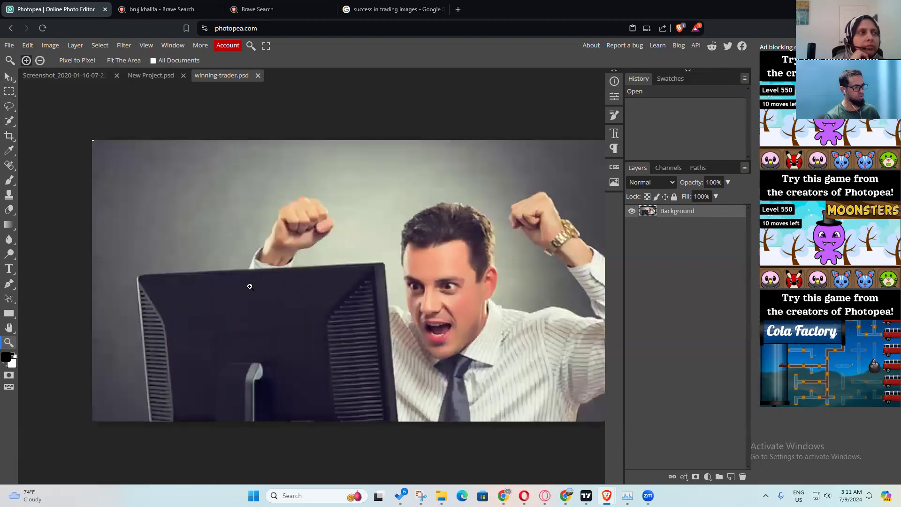
drag(441, 301, 386, 294)
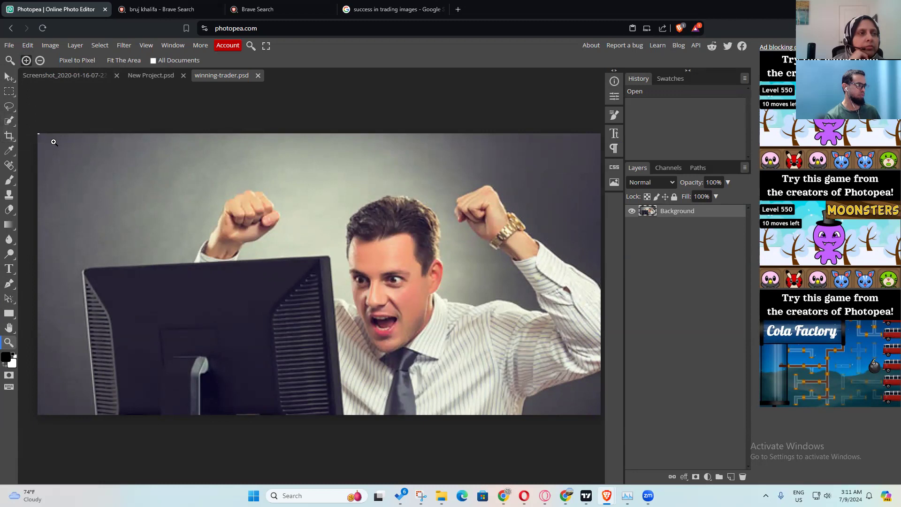
click(8, 121)
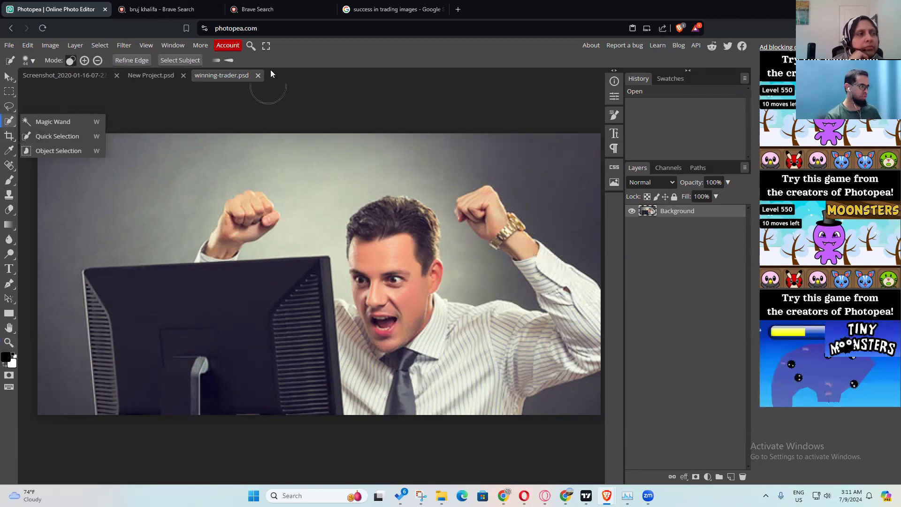
click(579, 219)
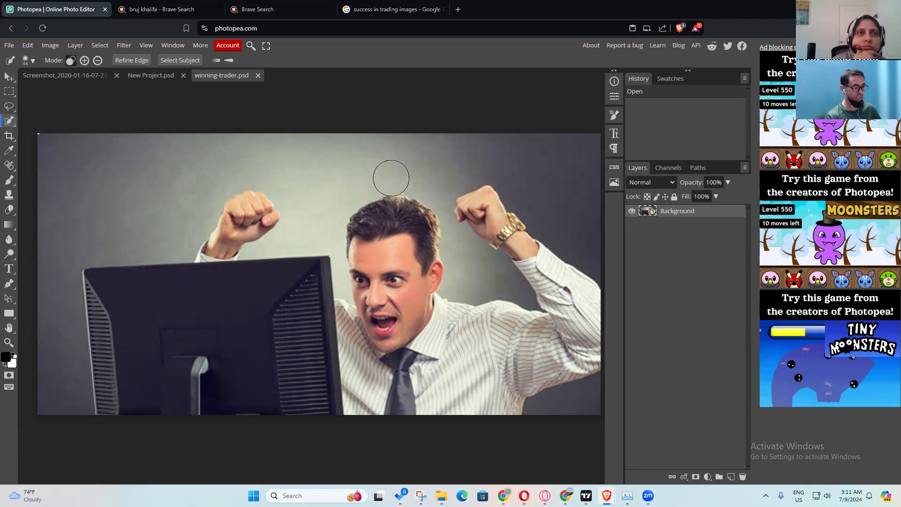
right_click(676, 215)
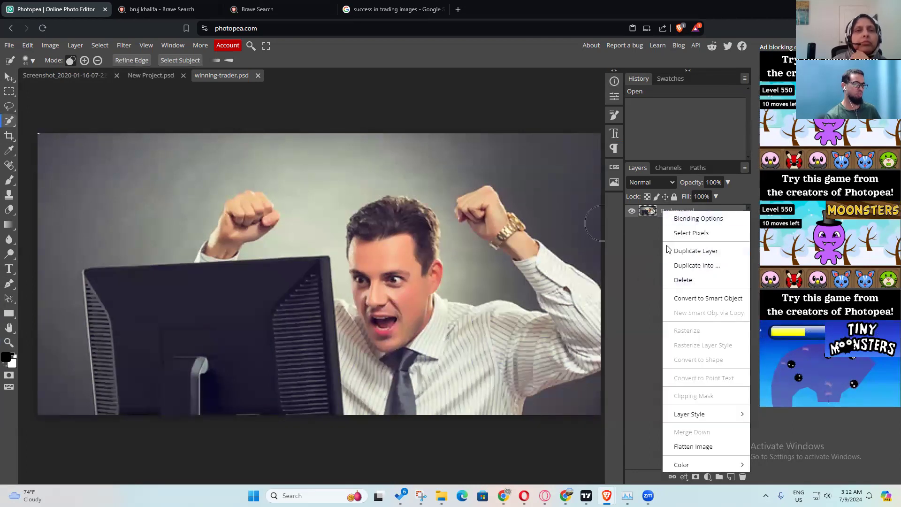
click(710, 251)
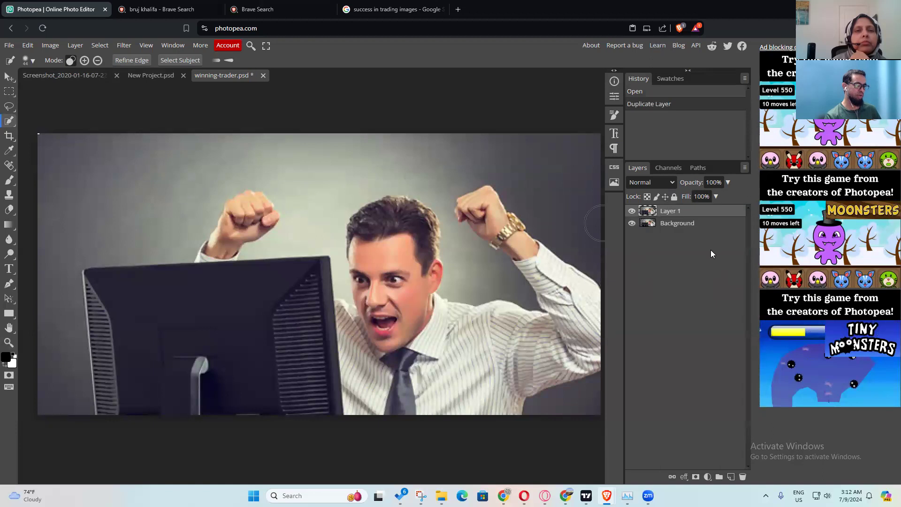
Step: Rename the Background layer as "original"
click(681, 225)
double_click(682, 224)
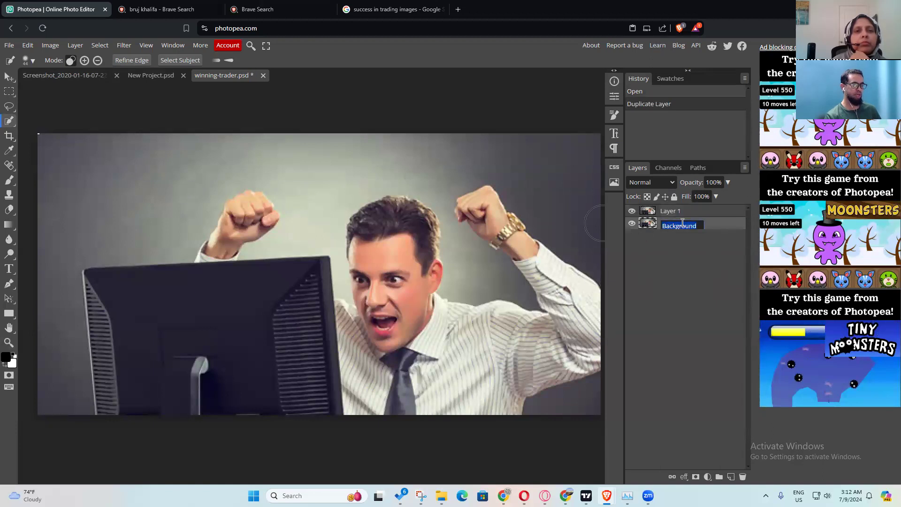
text(origi)
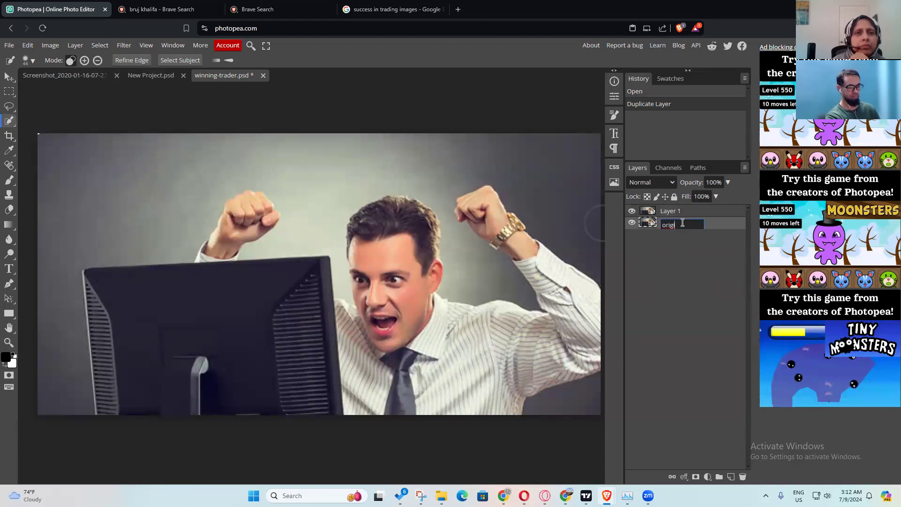
text(nal)
key(Return)
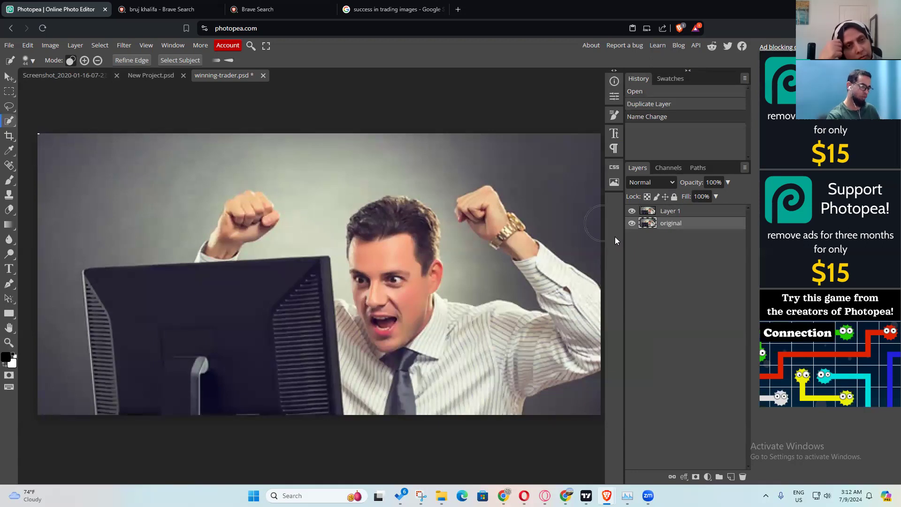
Step: Paint two long black freehand zigzag and loop strokes across the photo on Layer 1 with the Brush tool
click(674, 212)
click(631, 212)
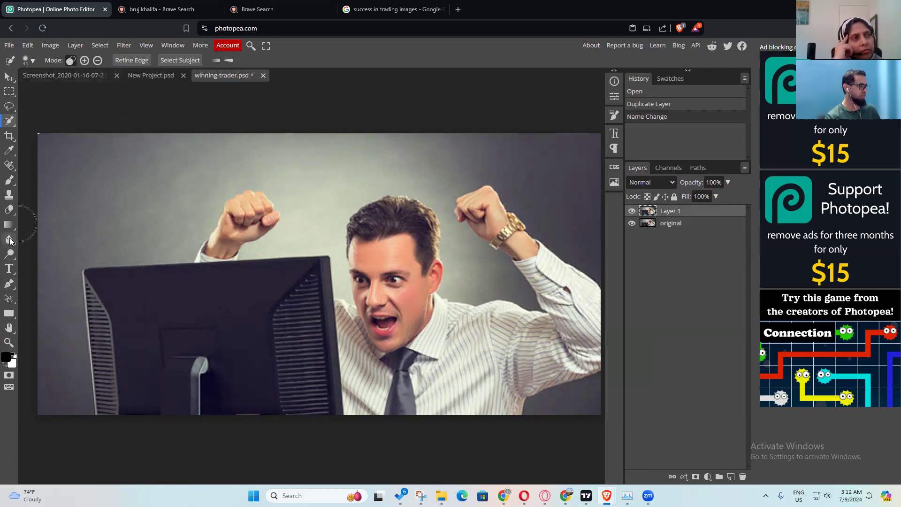
click(9, 180)
mouse_move(103, 178)
mouse_down()
mouse_move(154, 298)
mouse_move(225, 238)
mouse_move(381, 204)
mouse_move(469, 237)
mouse_move(539, 313)
mouse_move(582, 316)
mouse_up()
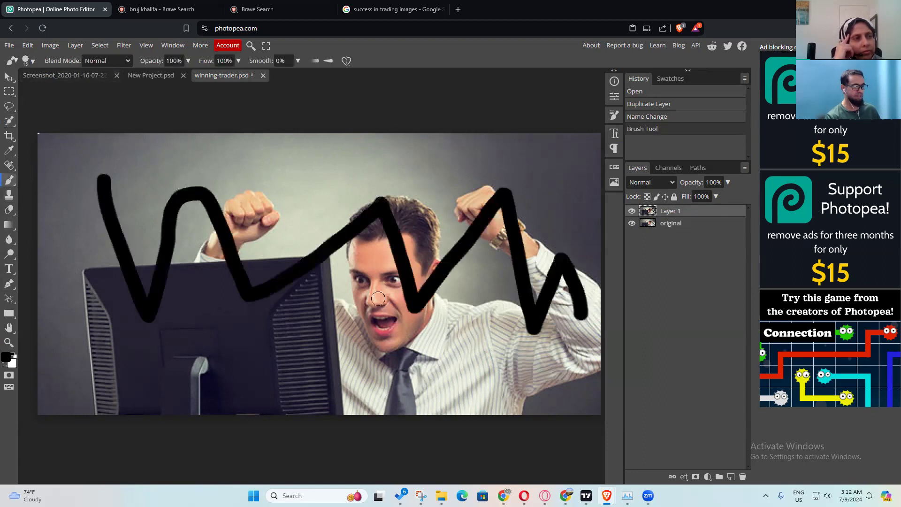
mouse_move(449, 230)
mouse_down()
mouse_move(323, 322)
mouse_move(381, 306)
mouse_move(224, 184)
mouse_move(178, 243)
mouse_up()
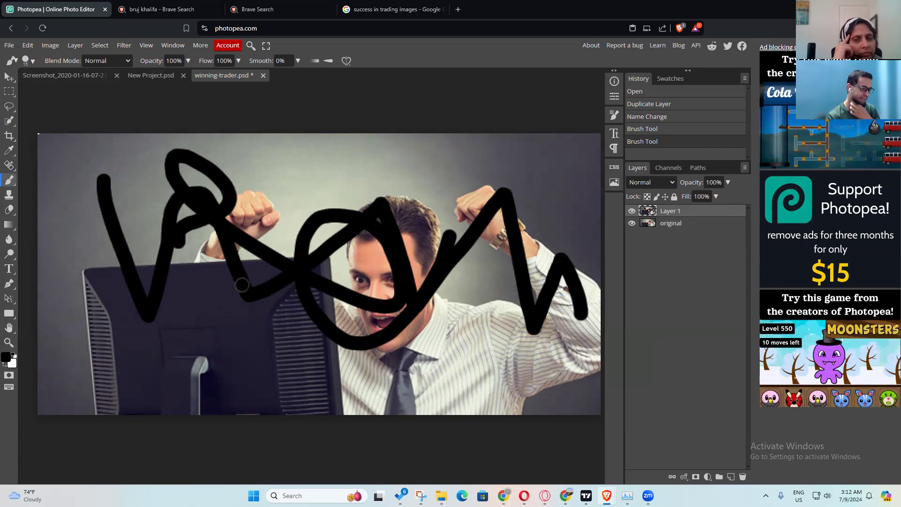
Step: Toggle the visibility of both layers to compare the painted copy with the original, leaving only Layer 1 hidden
click(632, 211)
click(632, 212)
click(632, 211)
click(632, 224)
click(631, 223)
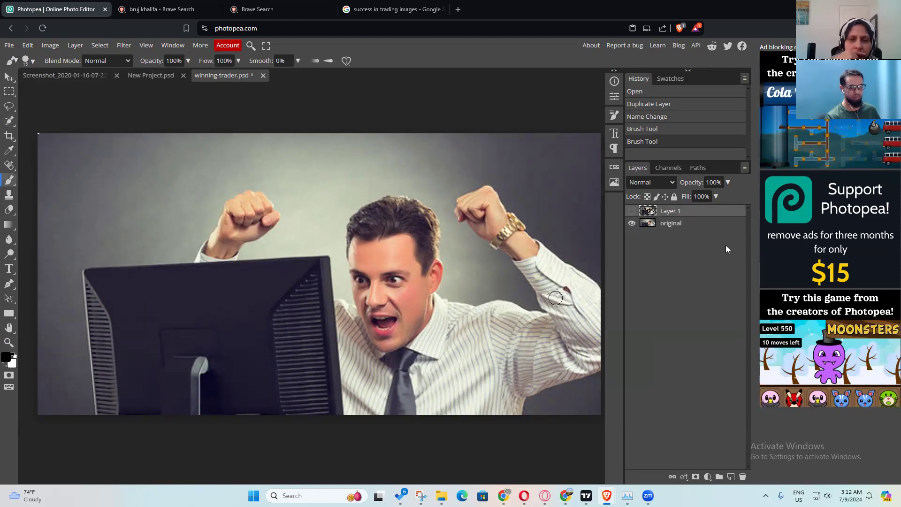
Step: Look through the available commands for the original layer and check its effect by toggling its visibility
click(702, 224)
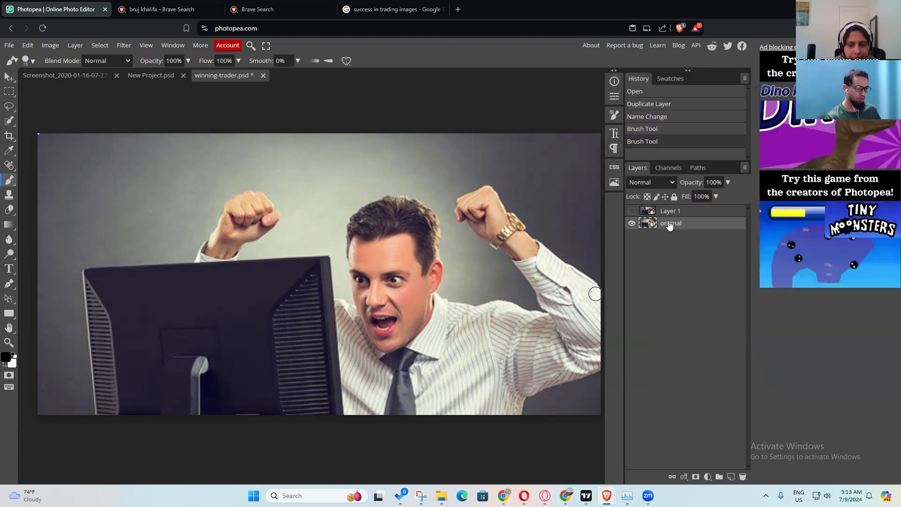
right_click(669, 225)
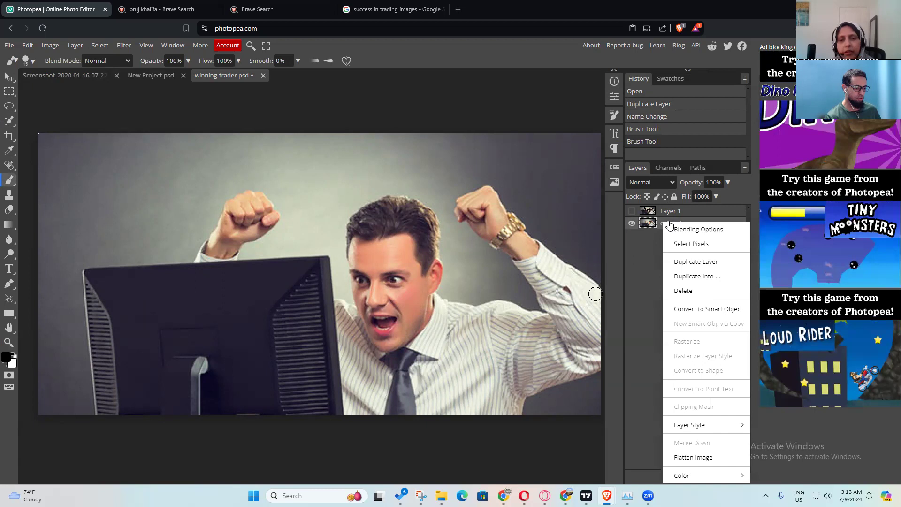
click(644, 273)
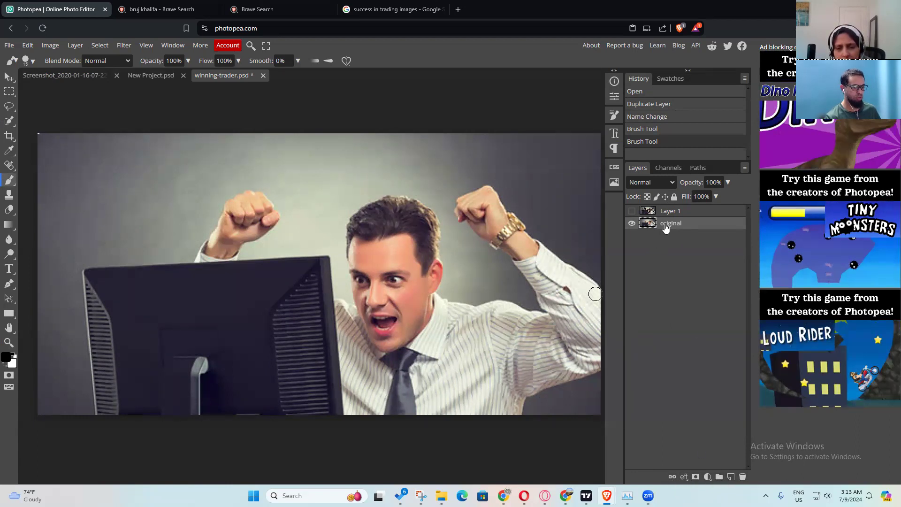
click(632, 223)
click(632, 223)
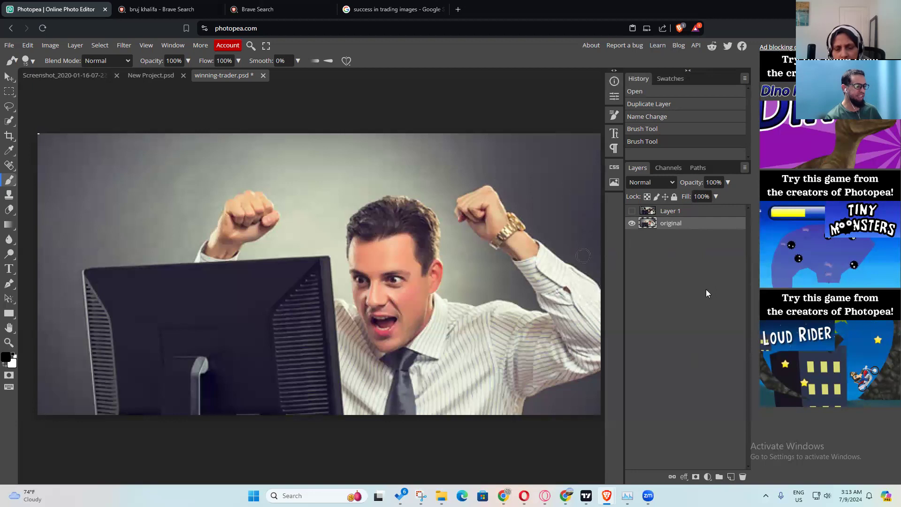
right_click(680, 224)
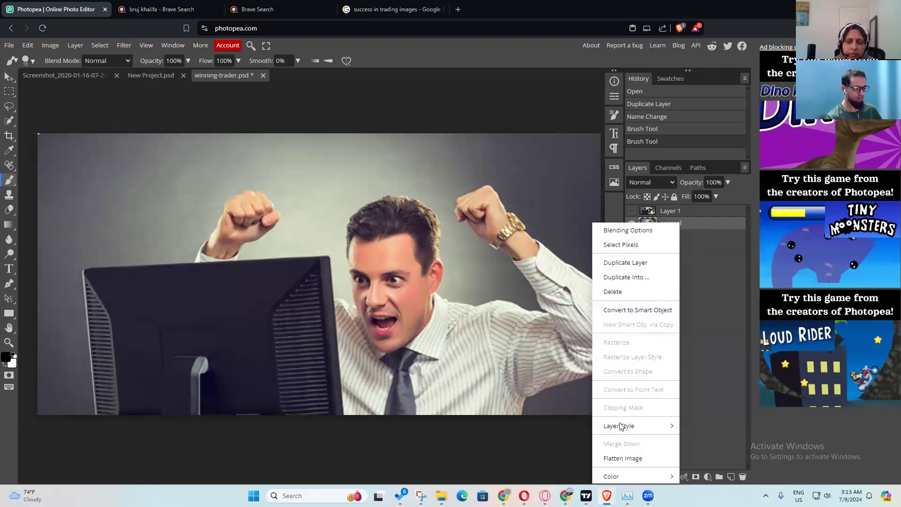
click(694, 247)
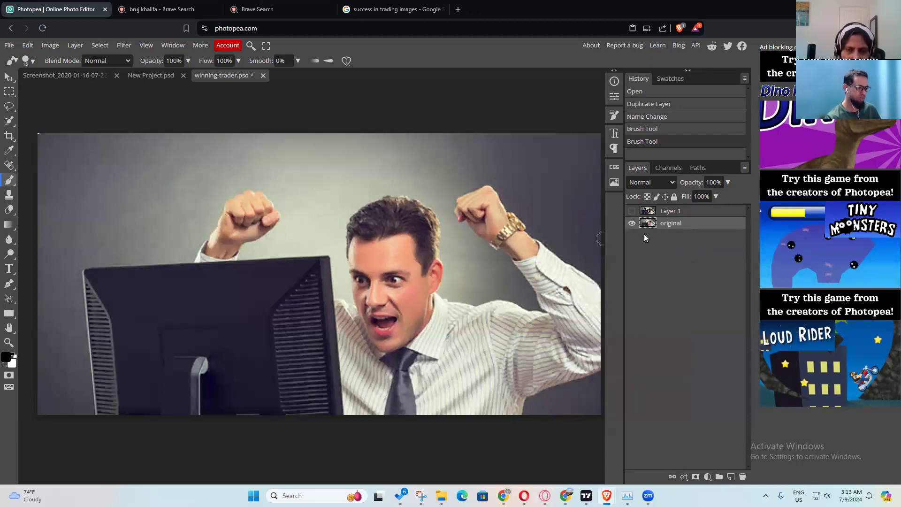
Step: Hide the original layer and show the painted Layer 1 on its own
click(634, 224)
click(633, 224)
click(634, 224)
click(631, 211)
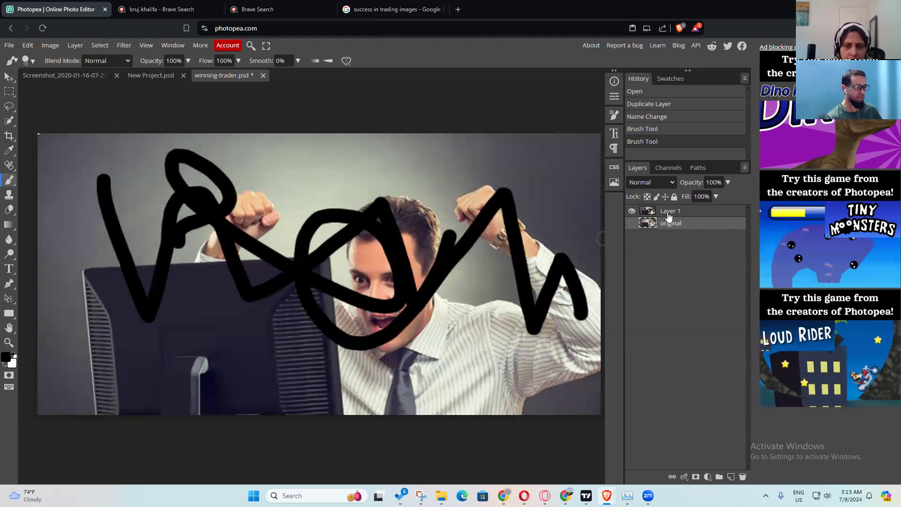
Step: Delete the painted Layer 1 and make the original layer visible again
click(631, 215)
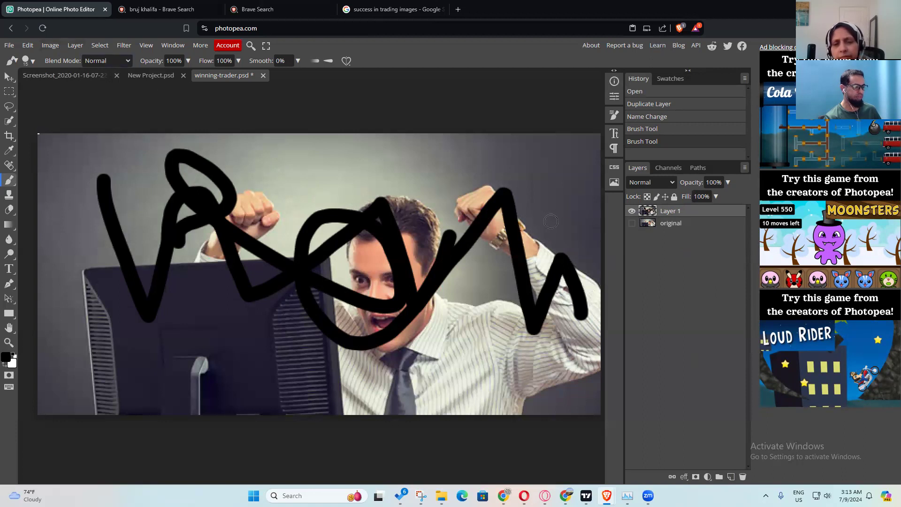
click(743, 477)
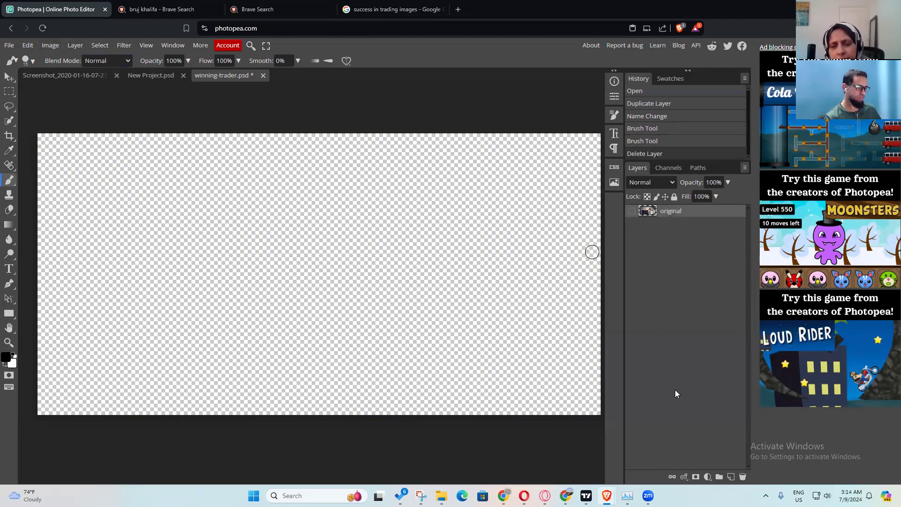
click(631, 211)
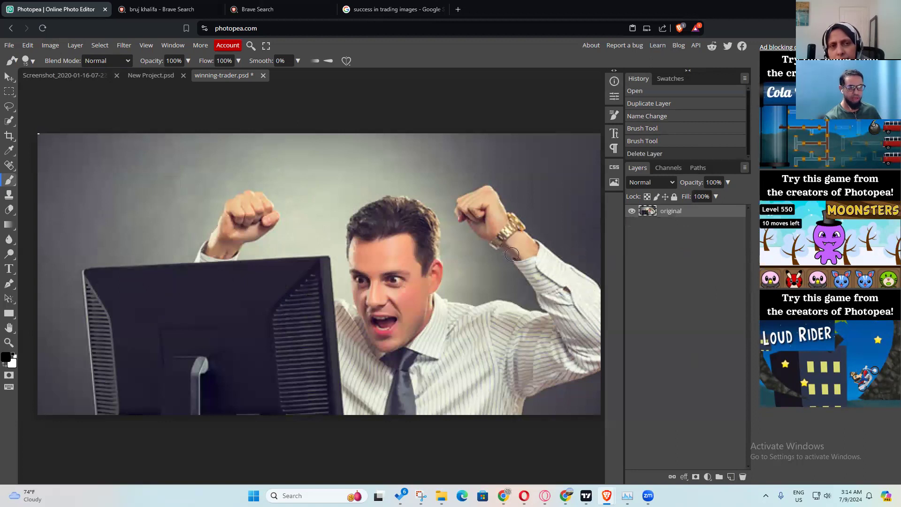
Step: Duplicate the original layer to get a fresh working copy
right_click(672, 211)
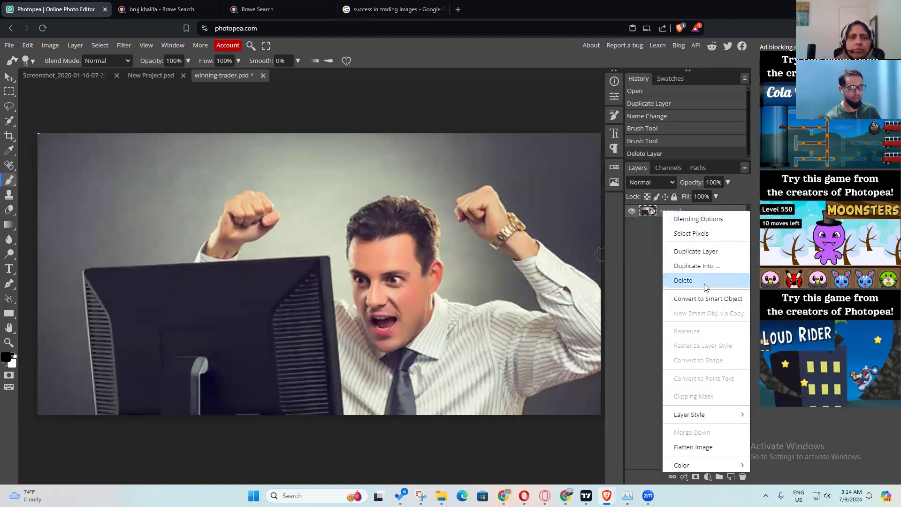
click(700, 251)
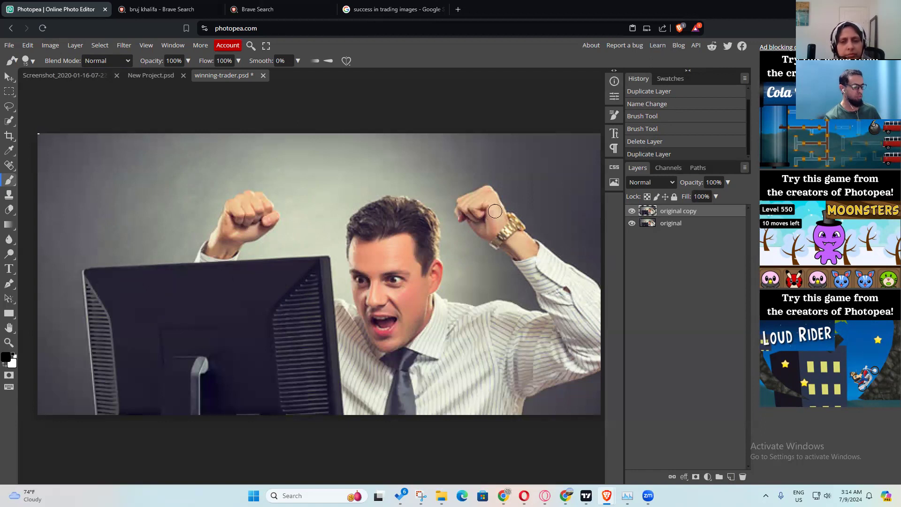
Step: Zoom the trader photo out and back in to examine it at both view sizes
key(ctrl+minus)
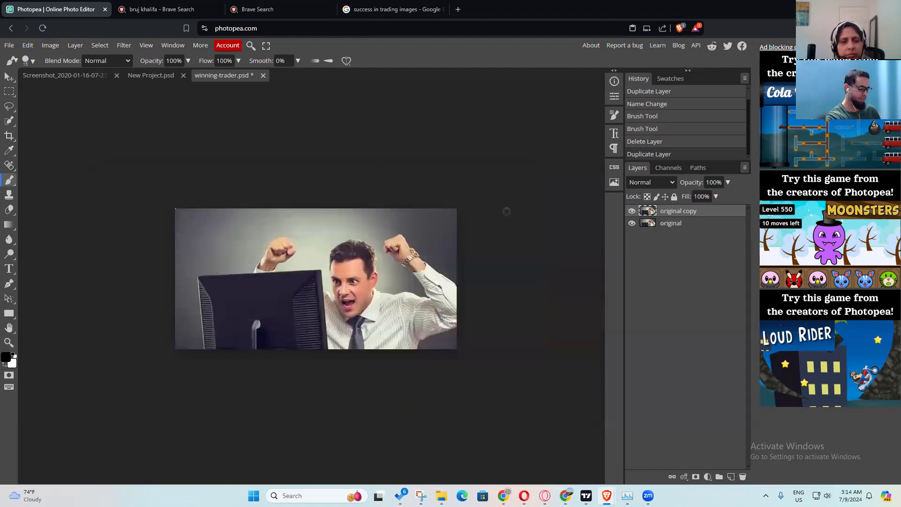
key(ctrl+plus)
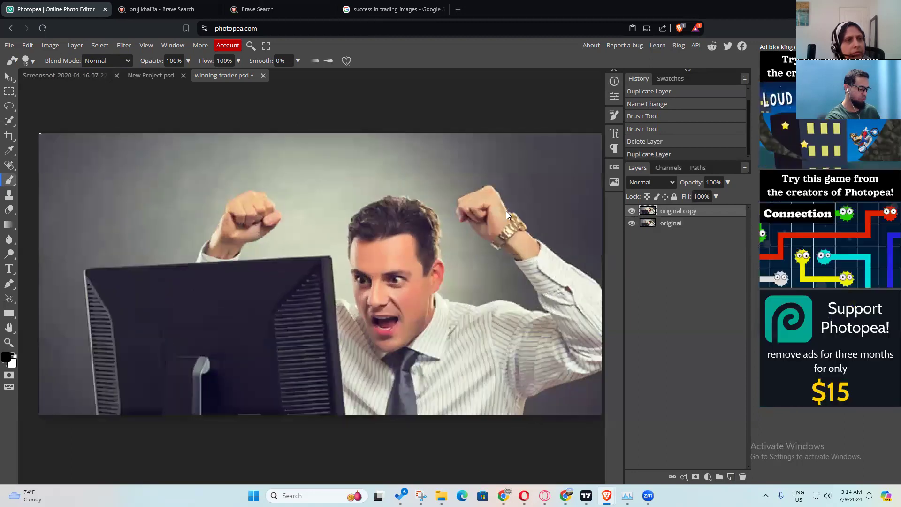
key(ctrl+minus)
key(ctrl+plus)
key(ctrl+minus)
key(ctrl+plus)
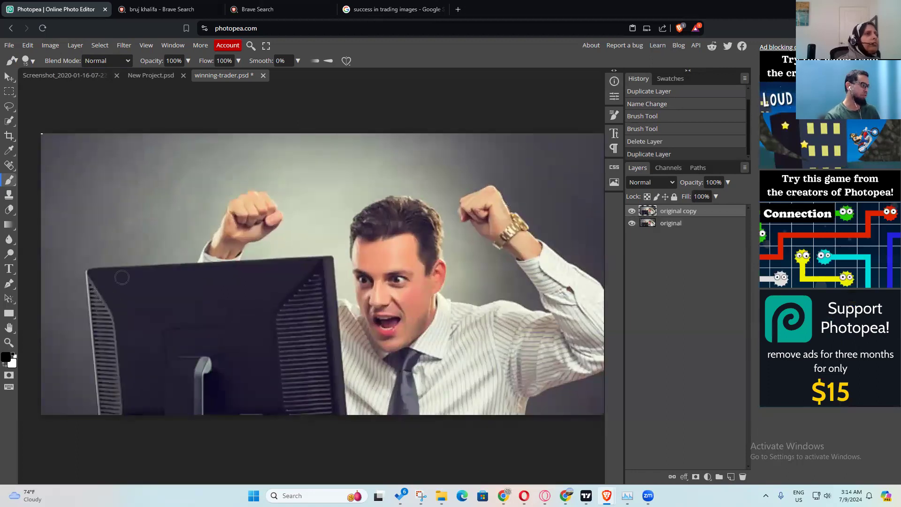
click(8, 343)
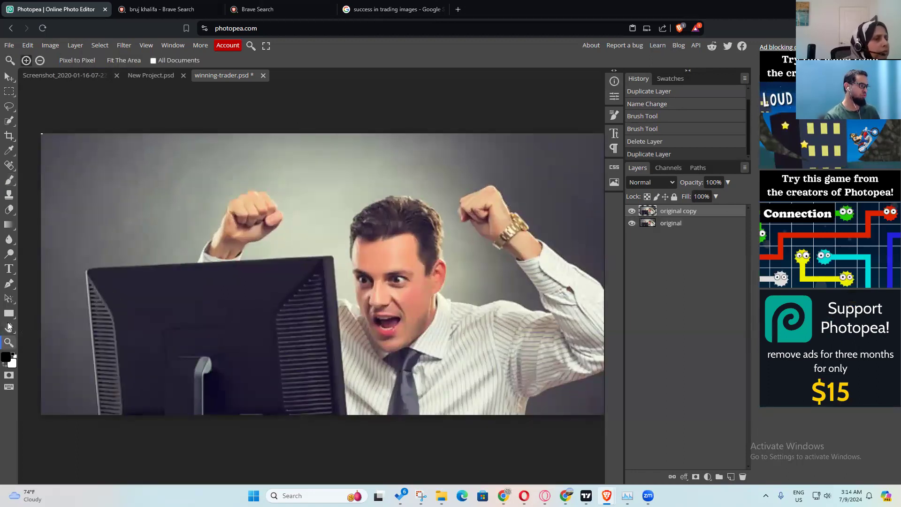
alt+click(174, 214)
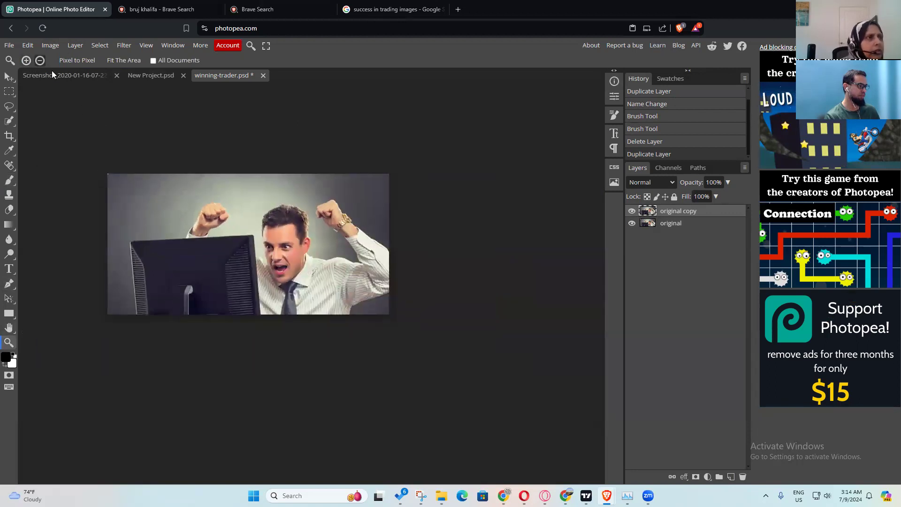
click(176, 214)
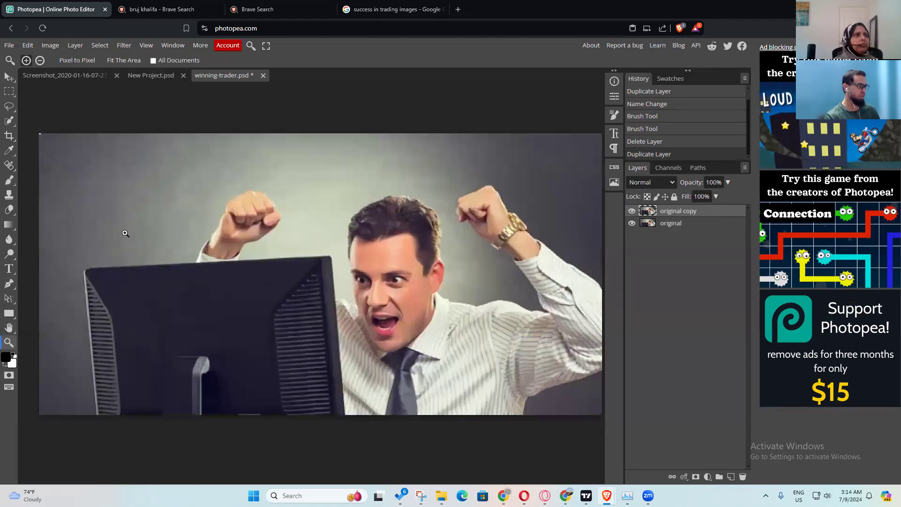
Step: Move the original copy layer straight down over the original and delete it
click(10, 80)
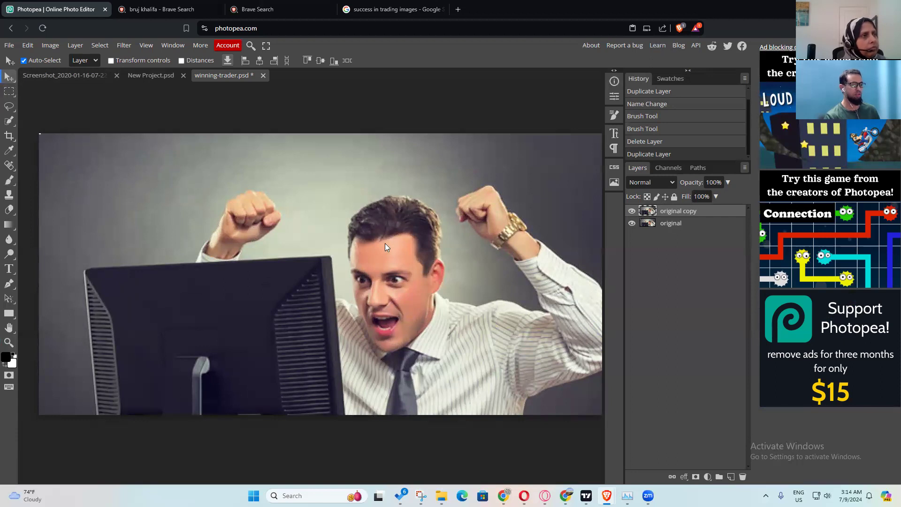
drag(342, 272, 410, 312)
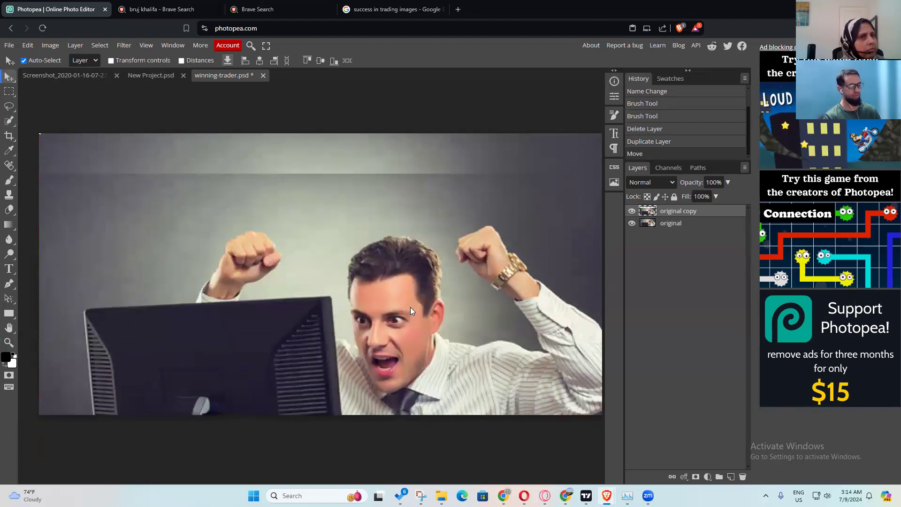
key(Delete)
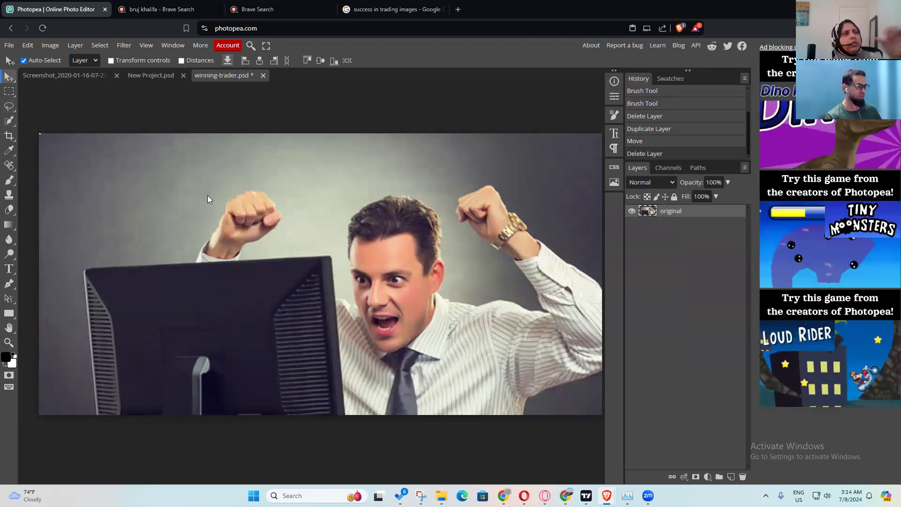
Step: Undo the deletion and the downward move of the original copy layer, toggling the deletion once with a redo
key(ctrl+z)
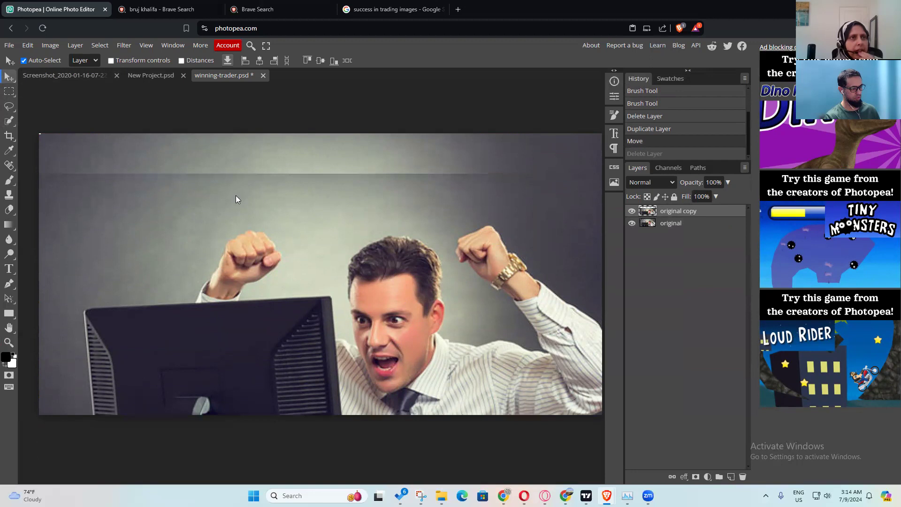
key(ctrl+shift+z)
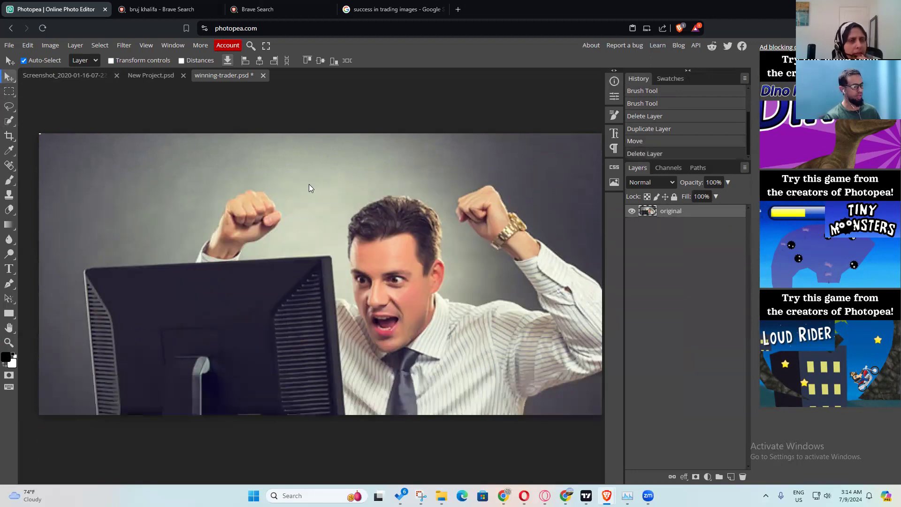
key(ctrl+z)
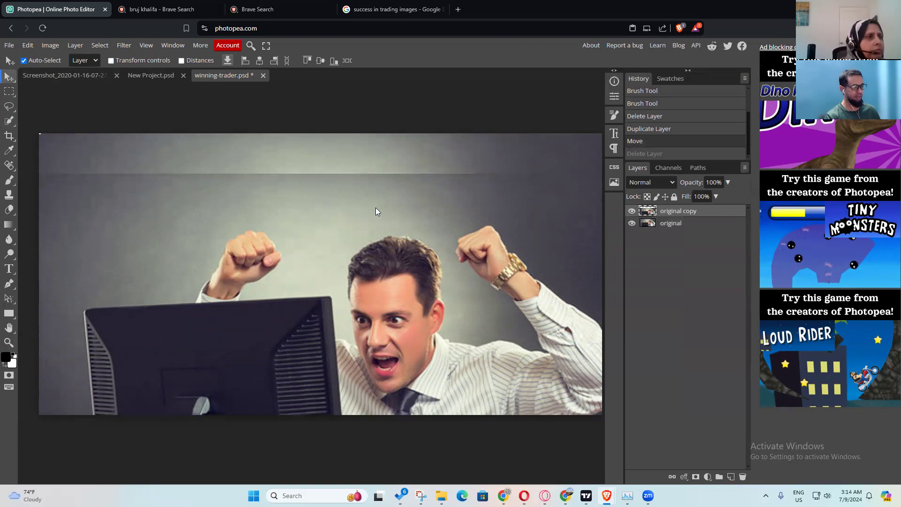
key(ctrl+z)
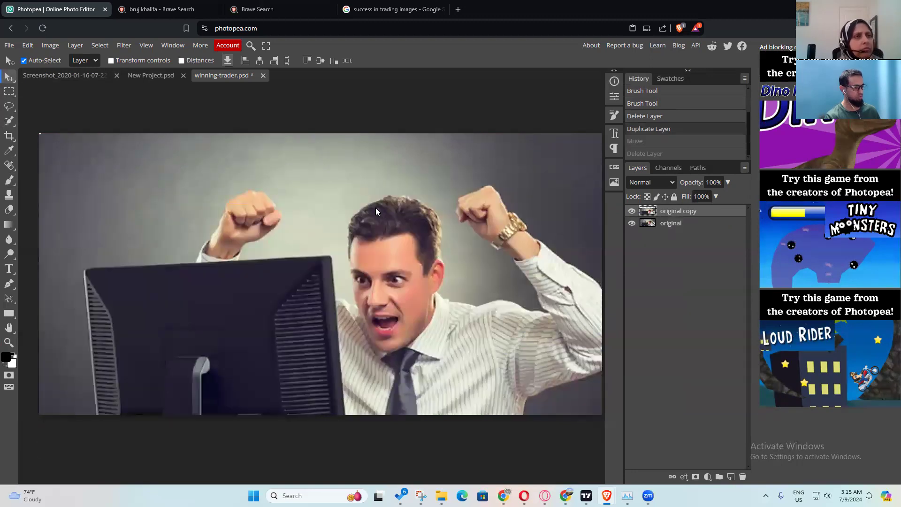
key(ctrl+z)
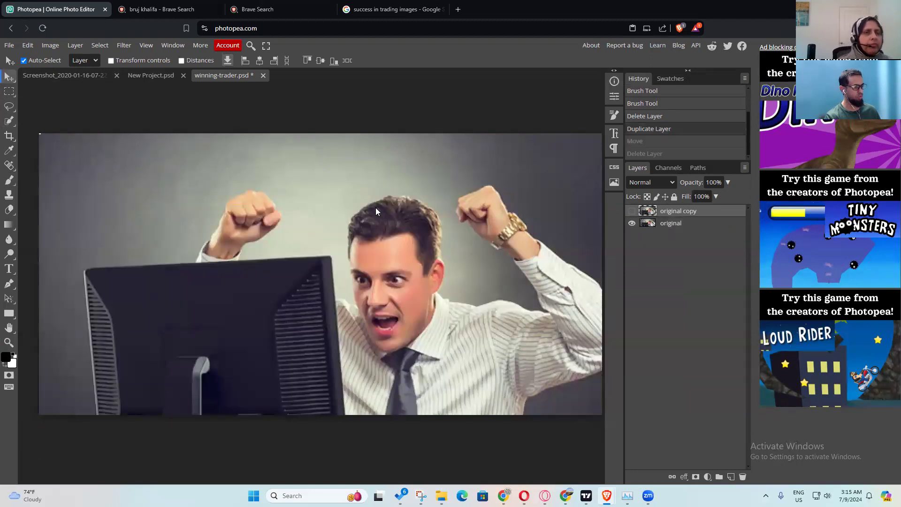
Step: Try to select the gray background and the monitor with the Quick Selection tool
click(14, 80)
click(9, 81)
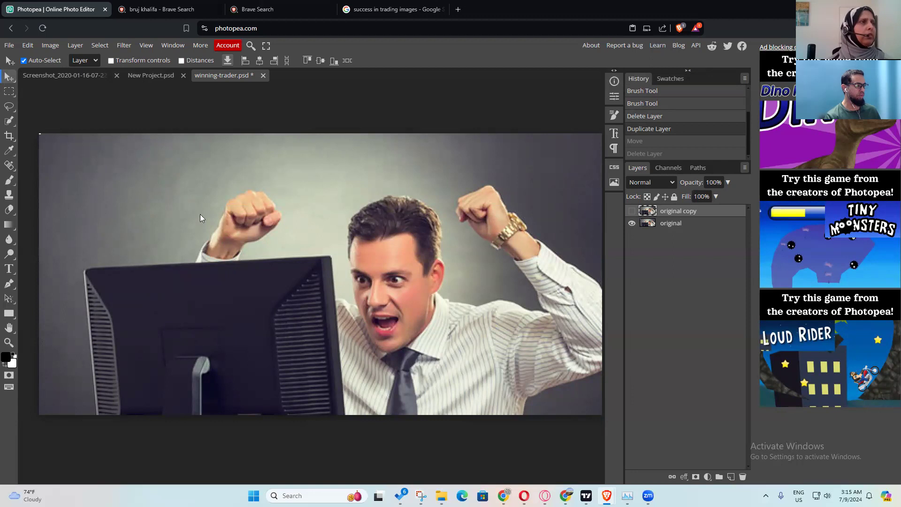
click(8, 123)
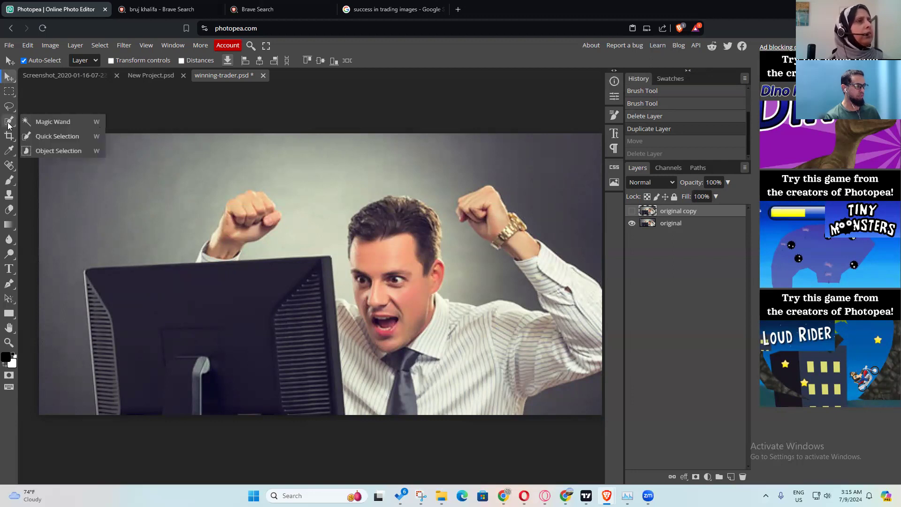
click(42, 138)
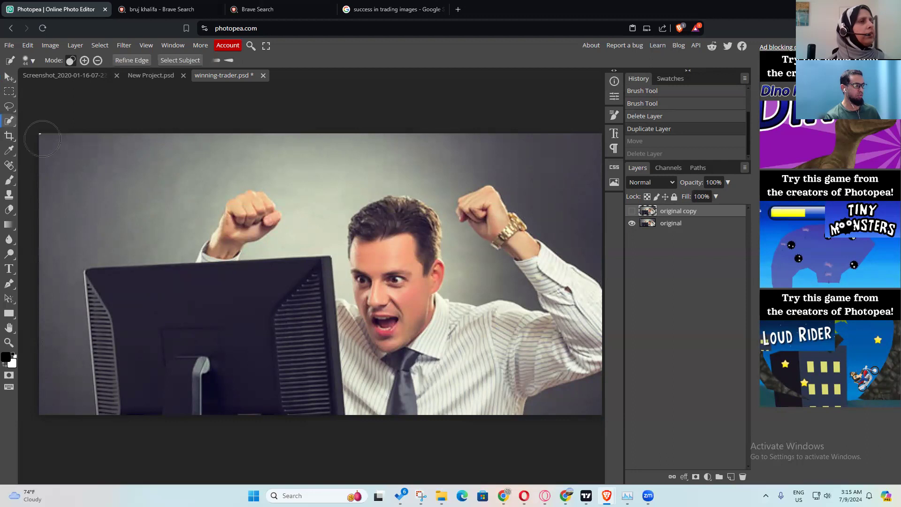
click(110, 196)
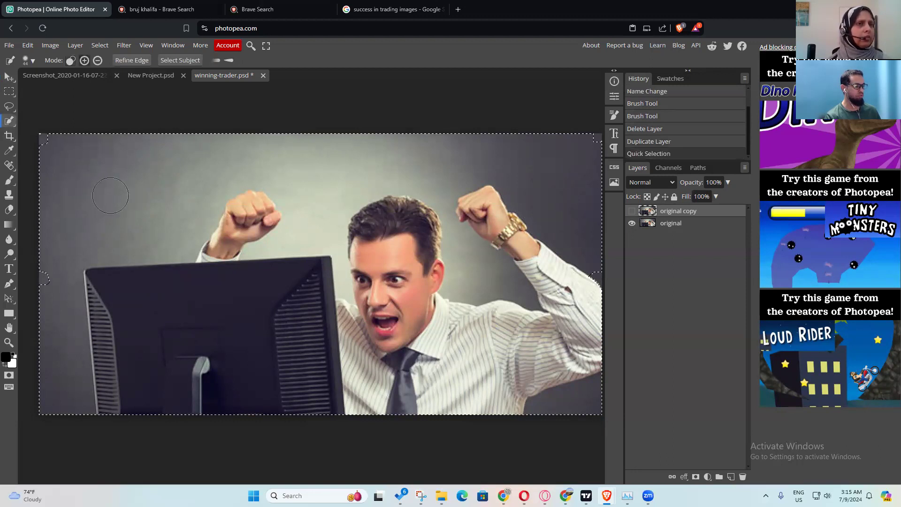
click(167, 306)
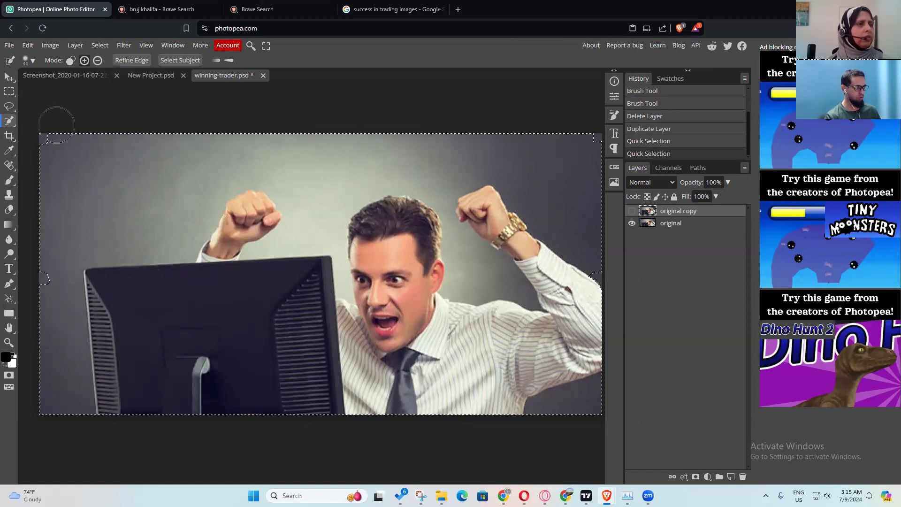
right_click(8, 122)
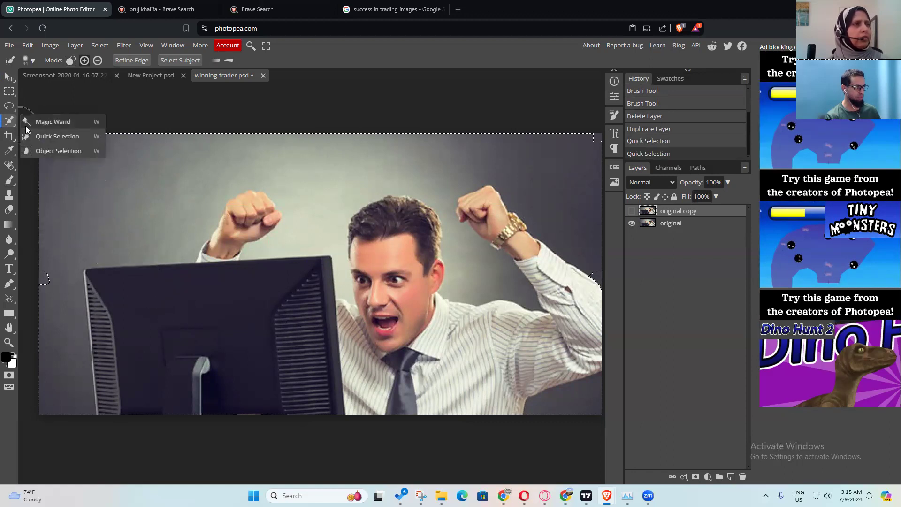
click(61, 139)
click(171, 310)
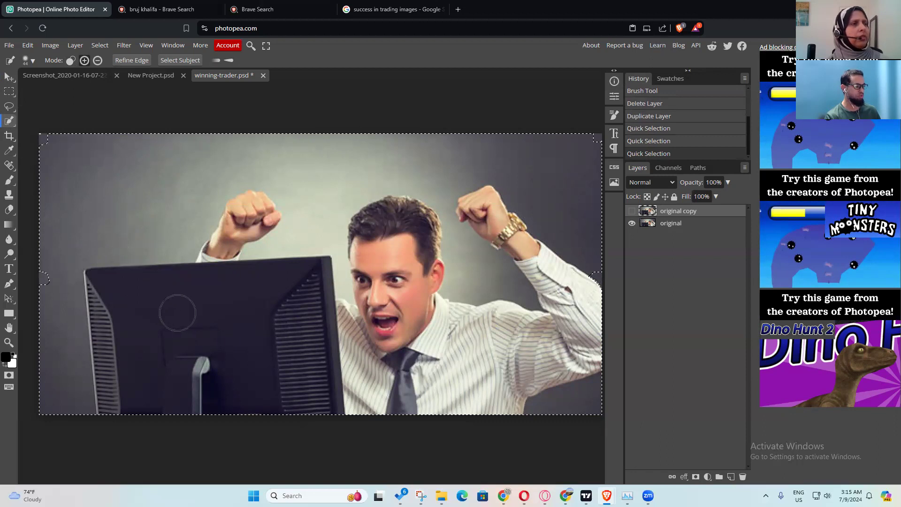
Step: Try a much smaller Quick Selection brush over the monitor and the man's shirt, and clear the selection
click(33, 60)
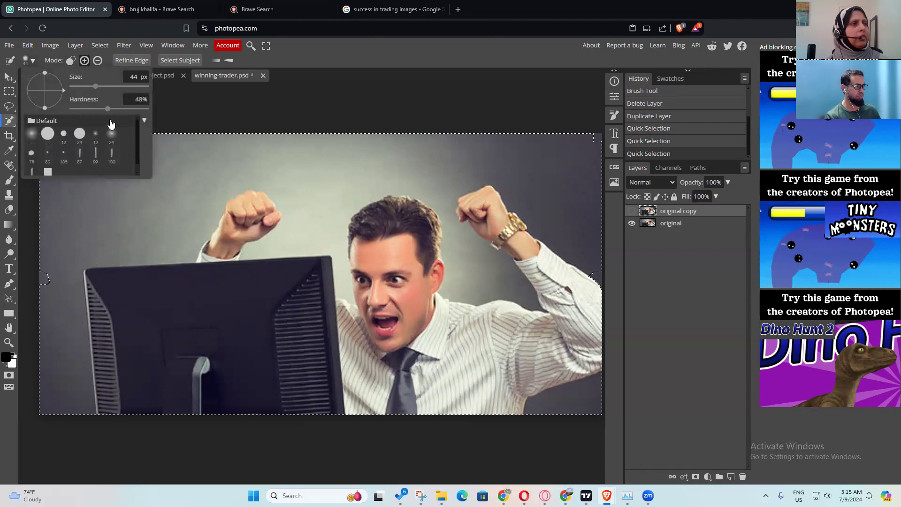
drag(96, 86, 81, 87)
click(179, 292)
drag(238, 262, 322, 272)
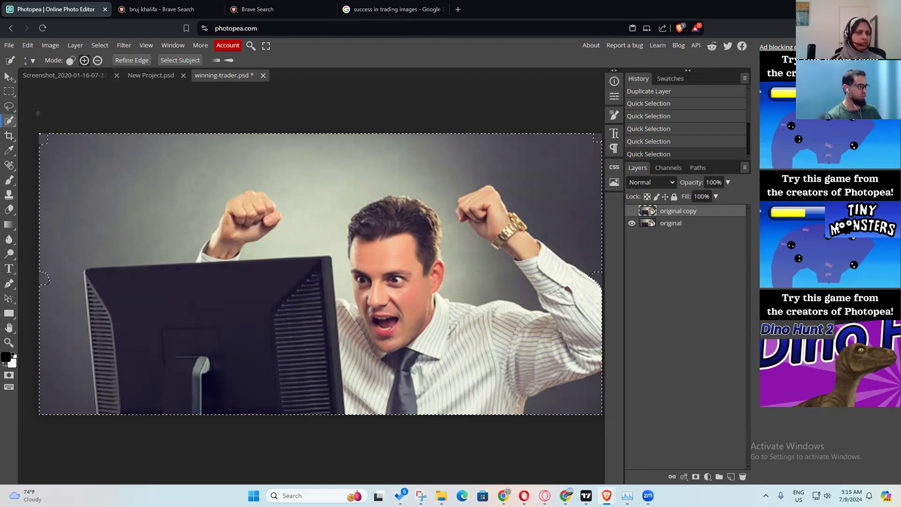
drag(423, 332, 420, 319)
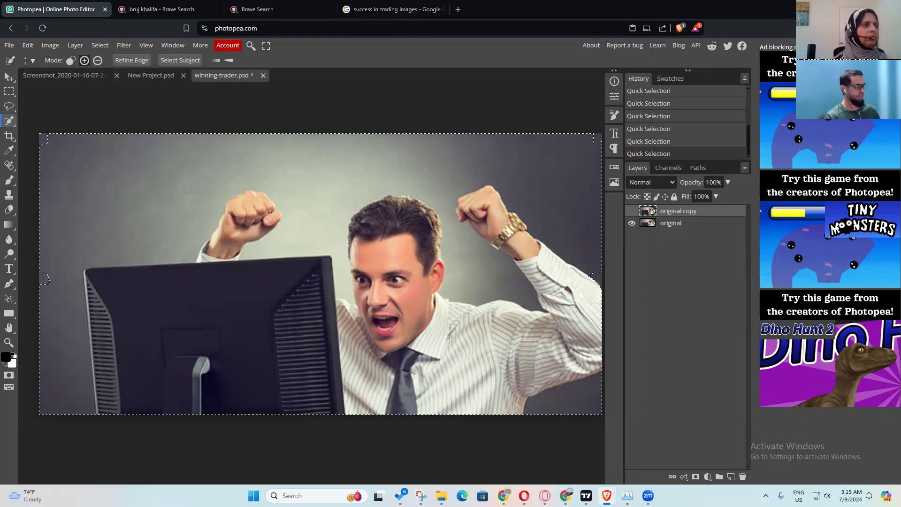
key(ctrl+d)
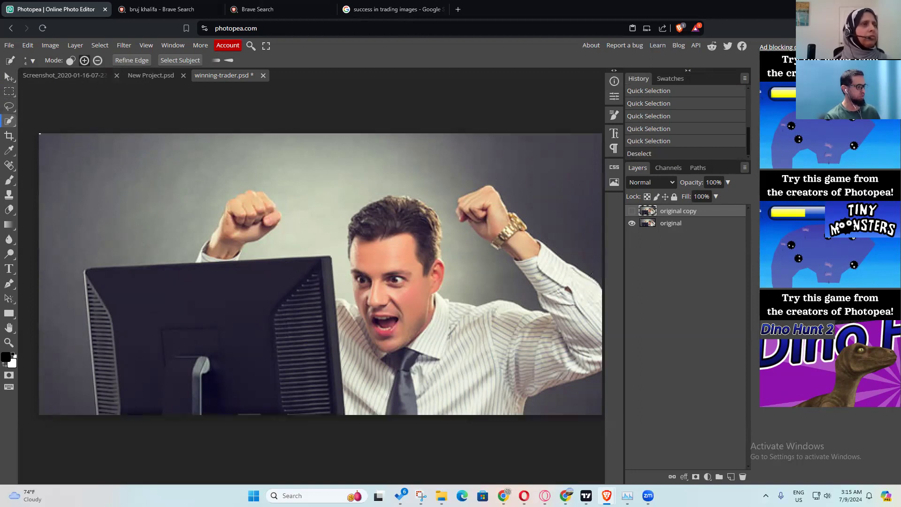
Step: Quick-select part of the striped shirt beside the tie and look through the editing and selection commands
drag(504, 350, 483, 344)
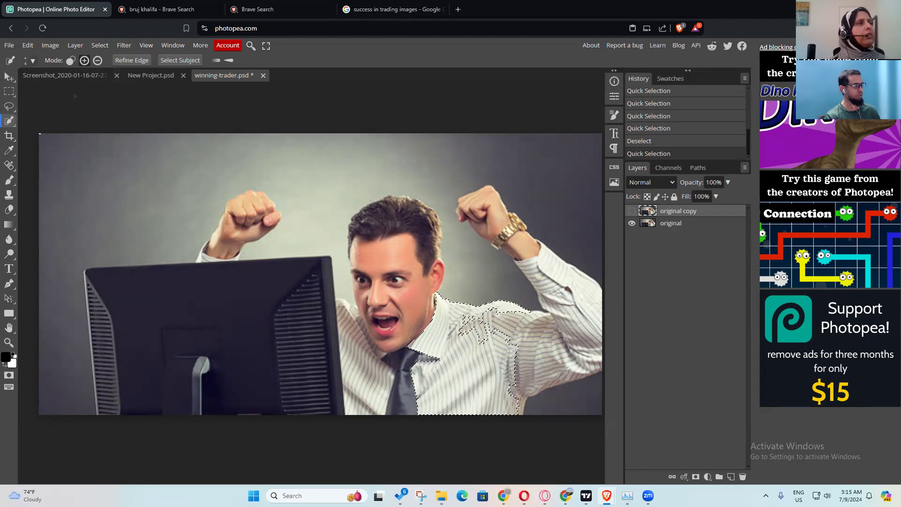
click(28, 45)
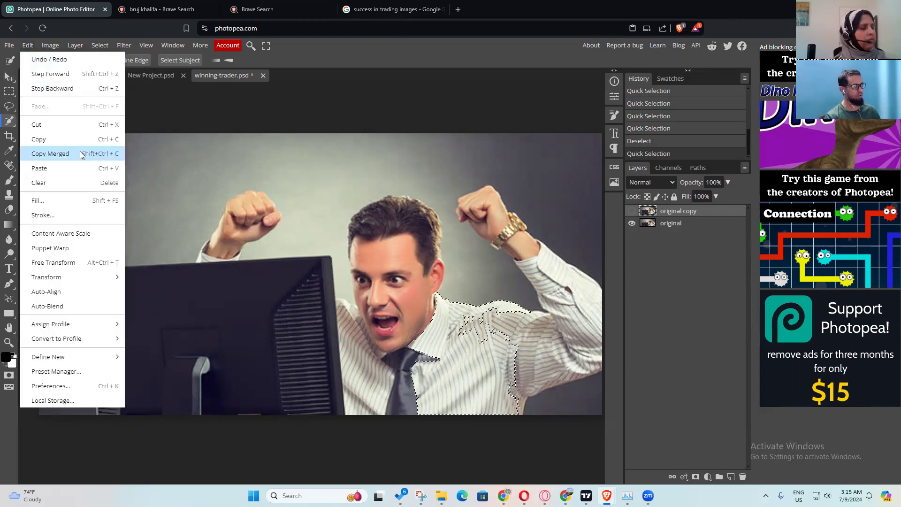
mouse_move(100, 45)
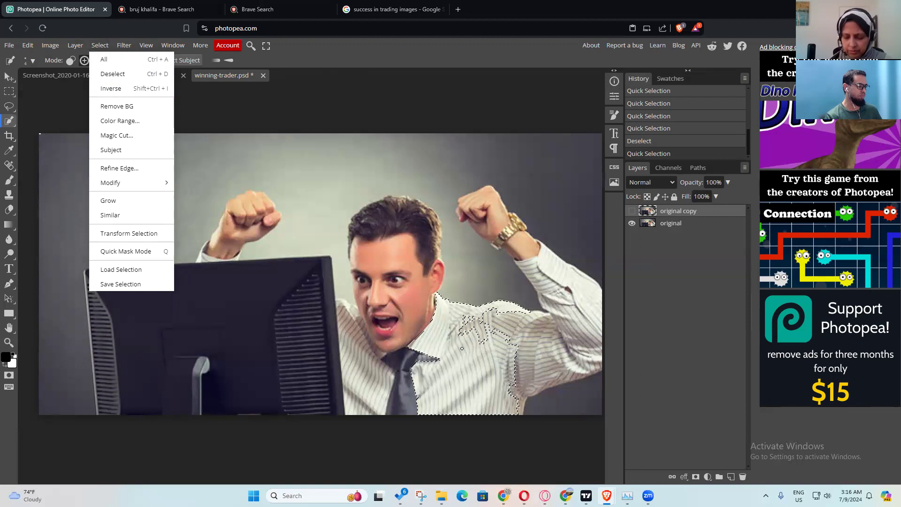
Step: Try to extend the quick selection over the rest of the striped shirt
right_click(9, 121)
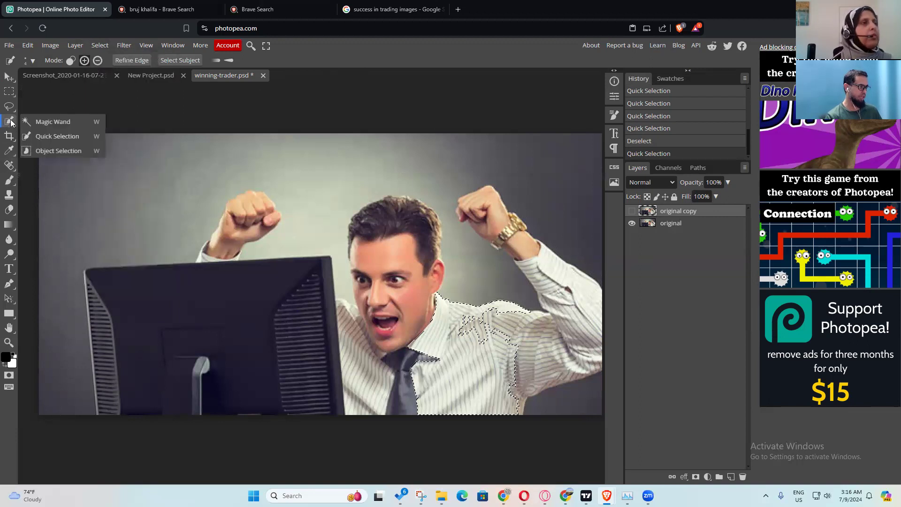
click(38, 137)
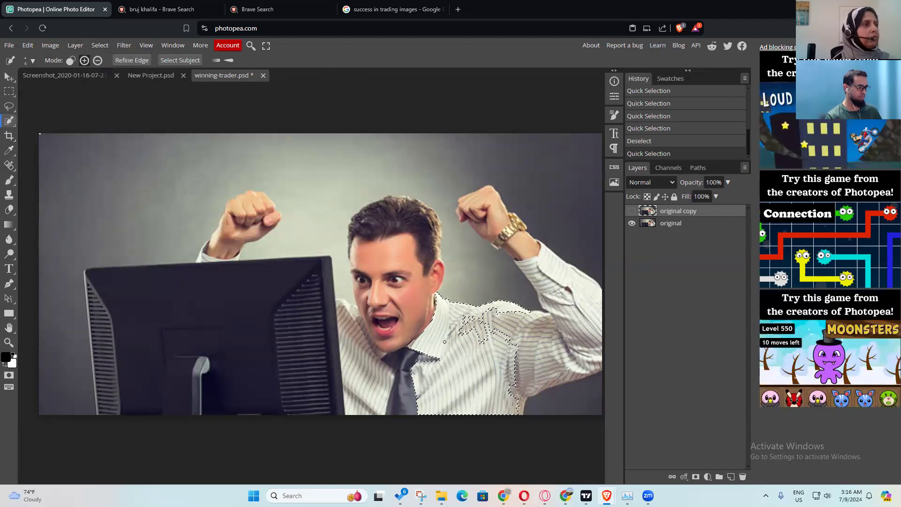
click(463, 329)
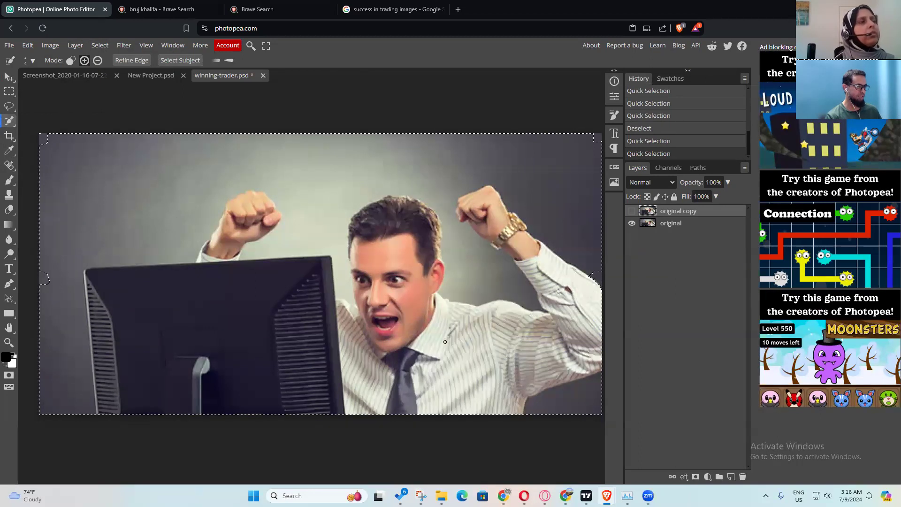
click(8, 120)
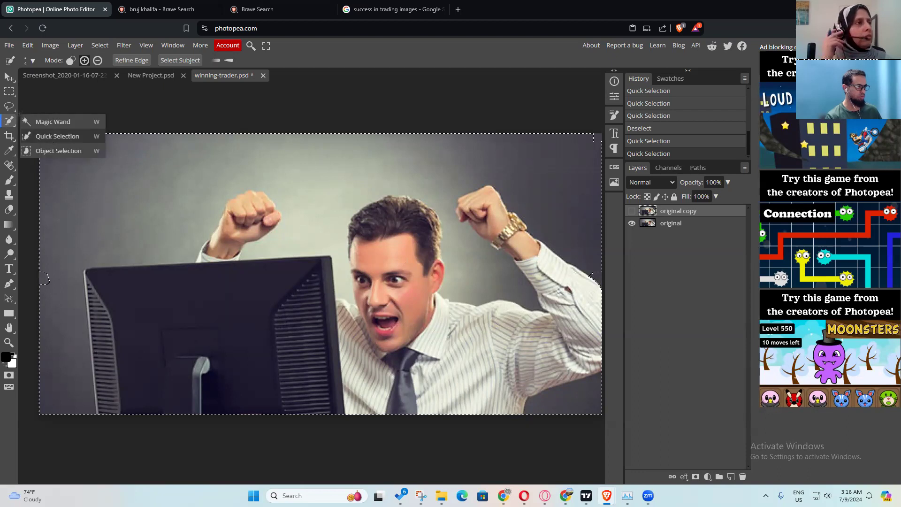
click(50, 137)
click(440, 340)
click(472, 349)
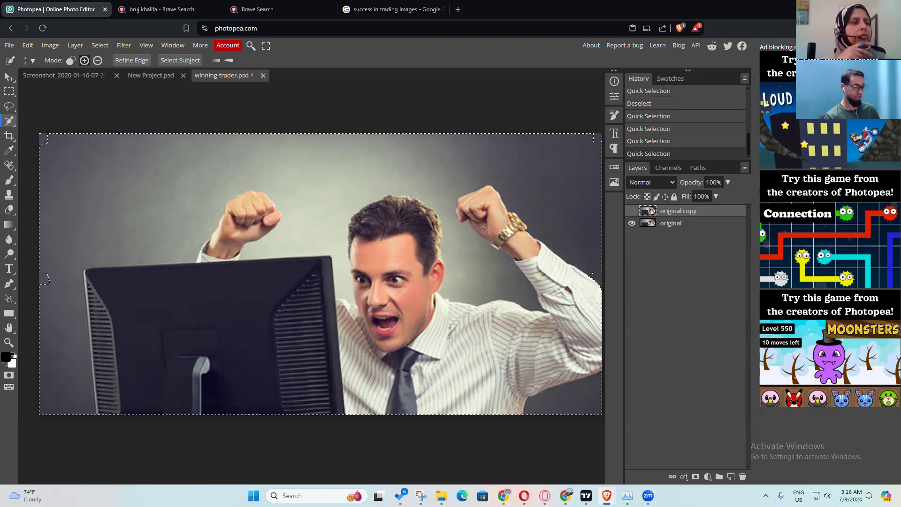
Step: Make the original copy layer visible and clear the current selection
click(633, 213)
click(632, 213)
click(632, 213)
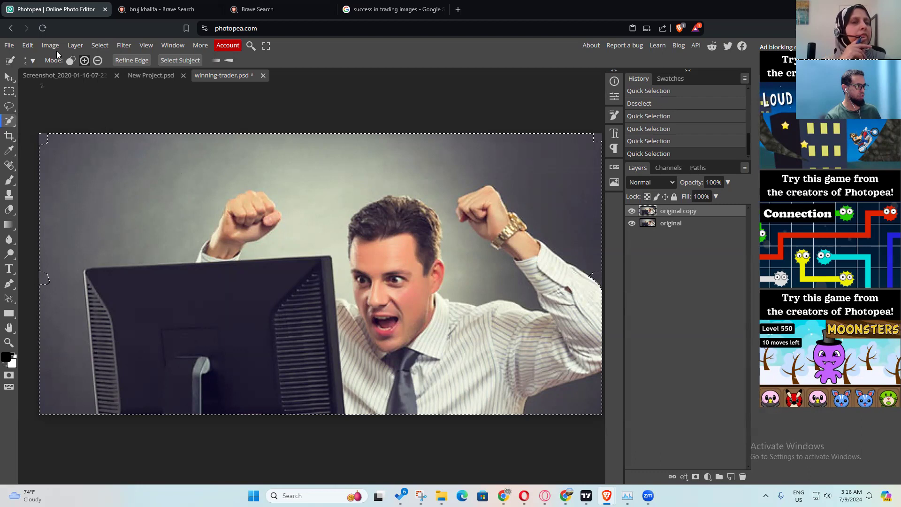
click(100, 45)
click(110, 73)
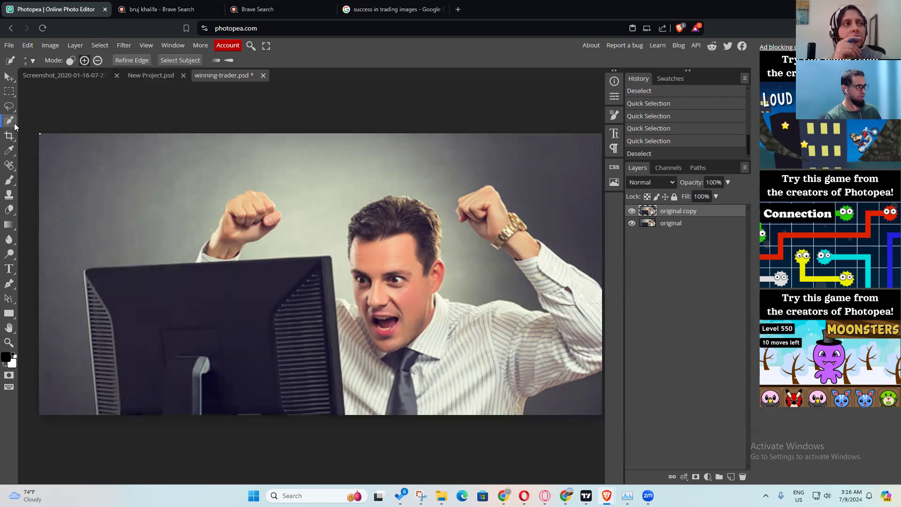
Step: Set the Quick Selection brush size to 51 px and try to select the shirt beside the tie
click(31, 60)
drag(80, 86, 96, 87)
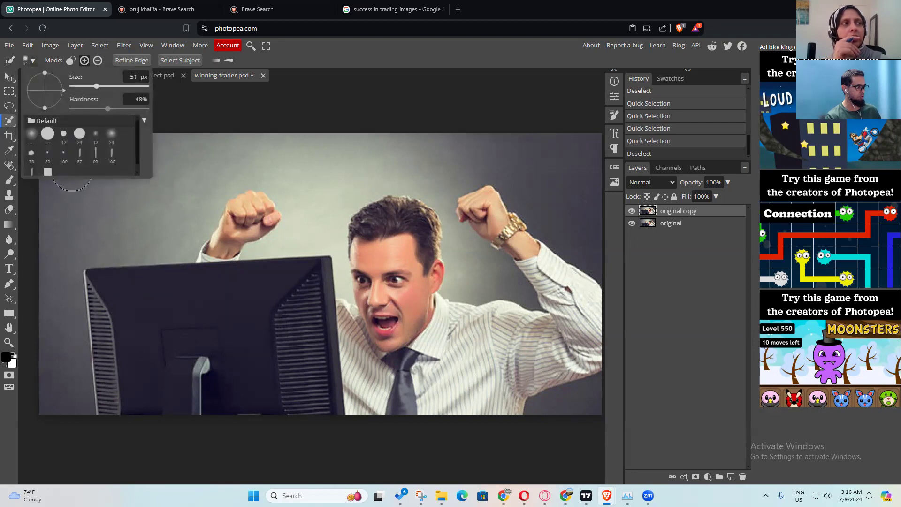
click(441, 358)
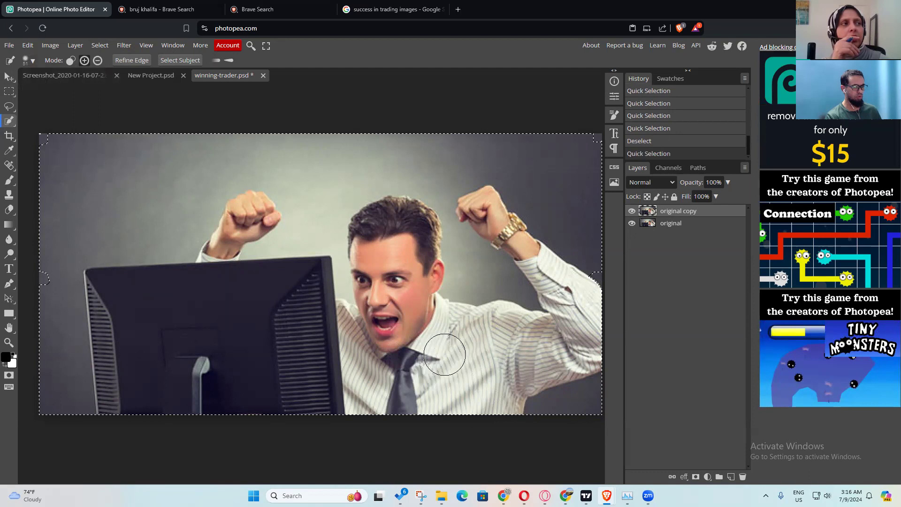
click(631, 223)
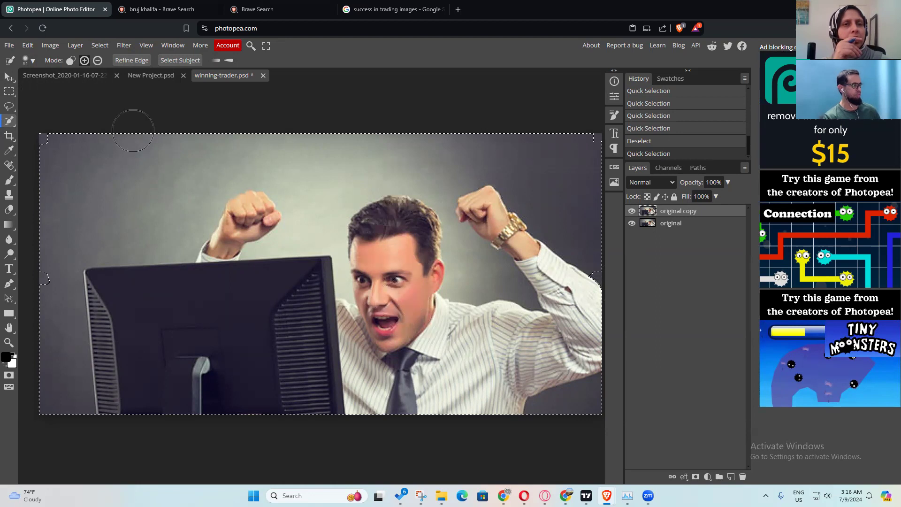
Step: Reduce the Quick Selection brush size, try it on the man's head, and deselect
click(27, 60)
drag(108, 87, 87, 88)
click(412, 260)
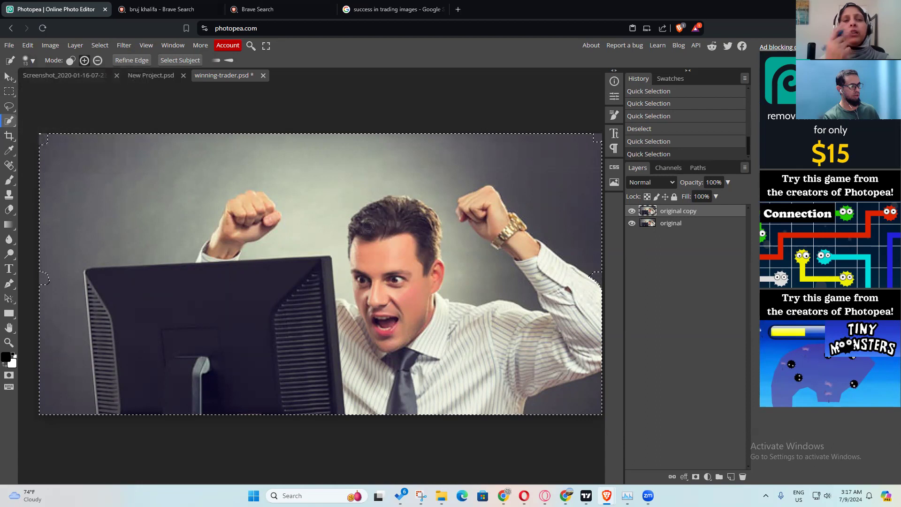
key(ctrl+d)
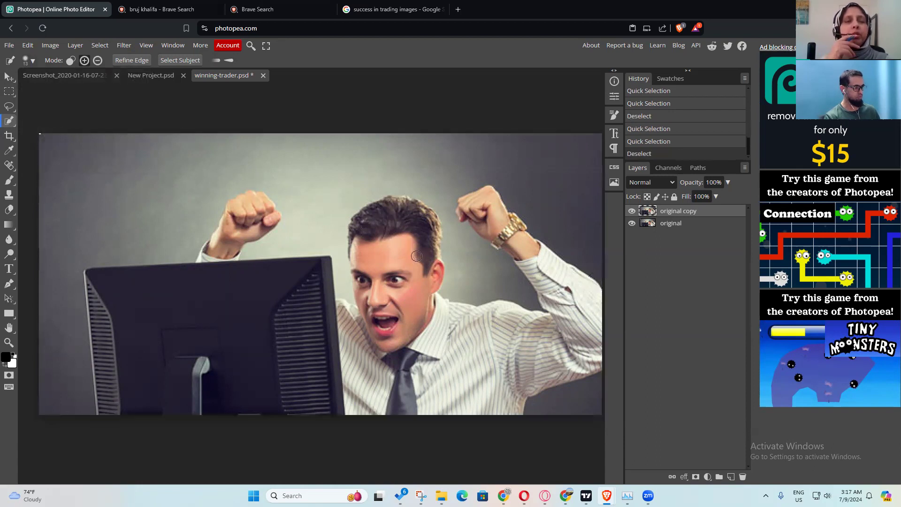
Step: Hide the original layer and try to quick-select the shirt on the original copy, clearing the selection at the end
click(631, 222)
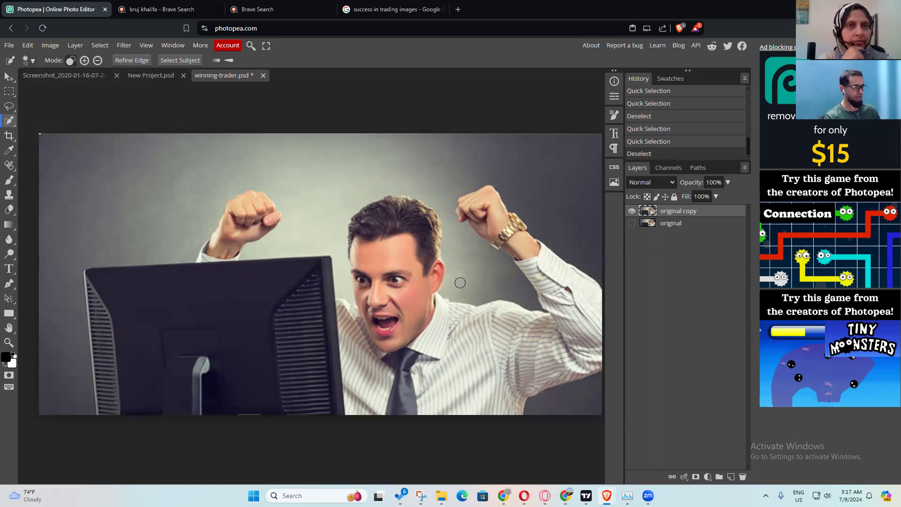
mouse_move(435, 330)
mouse_down()
mouse_move(446, 347)
mouse_move(531, 349)
mouse_up()
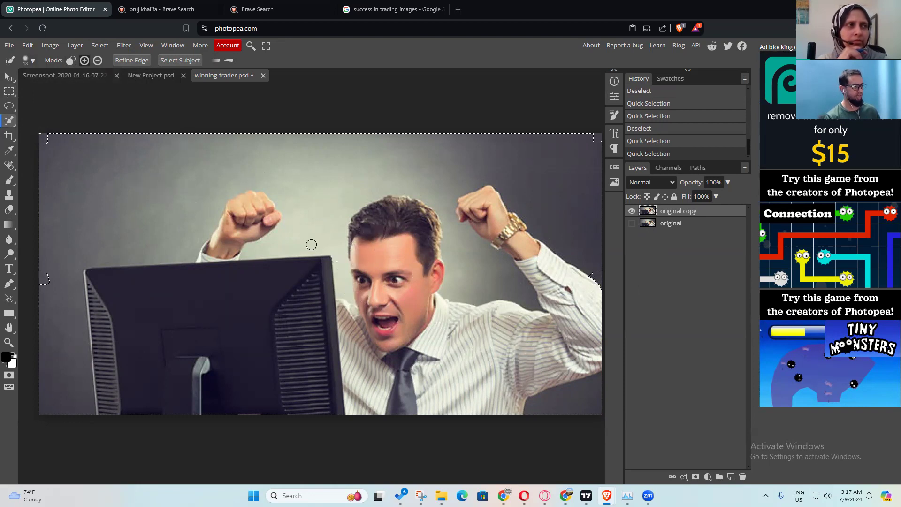
key(ctrl+d)
Step: Try the Quick Selection tool on the monitor, clear the result, and apply it to the background near the photo's upper edge
click(211, 306)
click(230, 318)
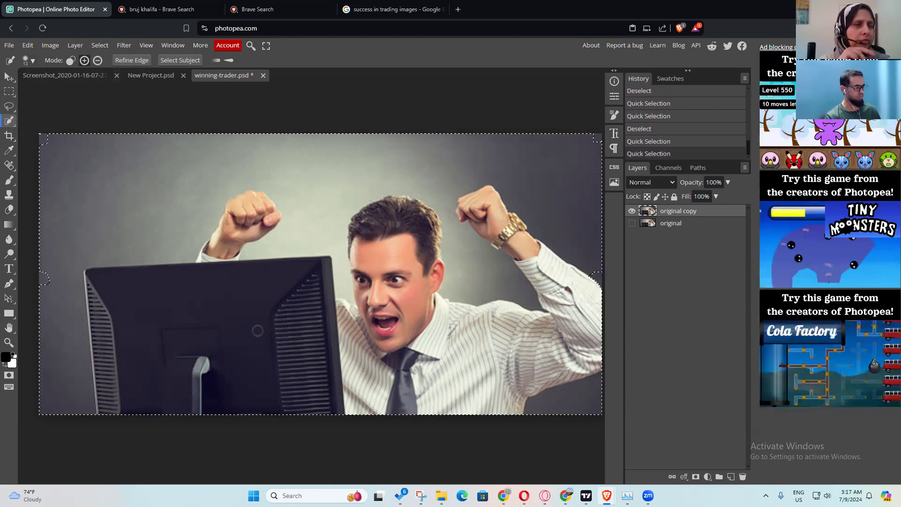
key(ctrl+d)
click(147, 146)
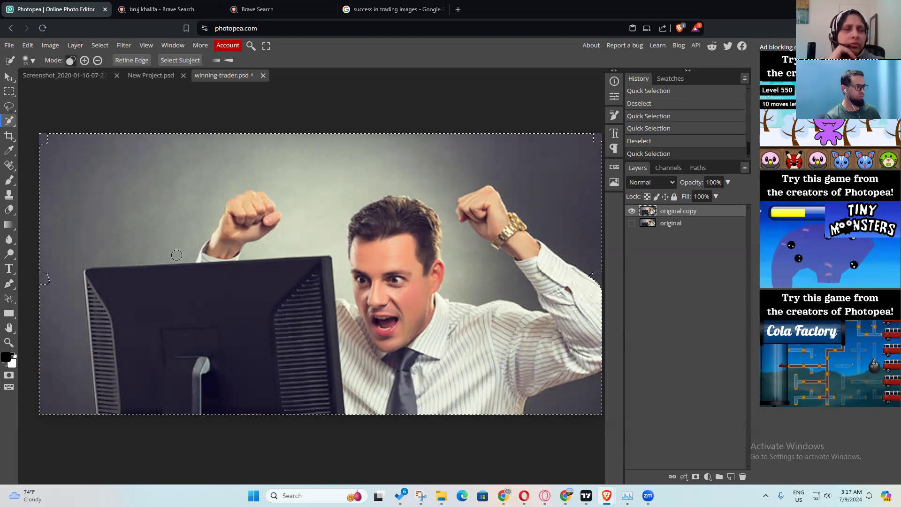
Step: Try the Quick Selection tool on the monitor, then on the striped shirt and raised arm, clearing each selection
click(208, 288)
key(ctrl+z)
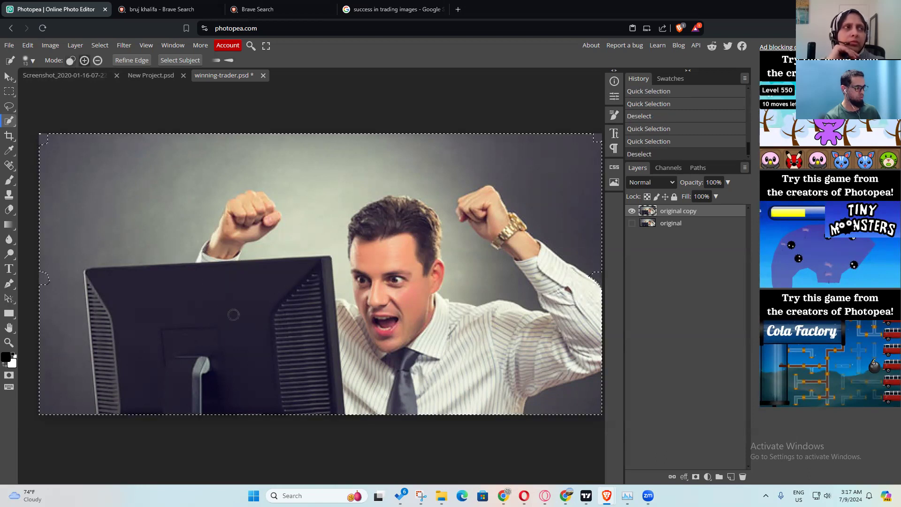
key(ctrl+d)
mouse_move(463, 308)
mouse_down()
mouse_move(499, 323)
mouse_move(465, 339)
mouse_move(482, 372)
mouse_move(512, 373)
mouse_move(588, 310)
mouse_up()
drag(580, 285, 500, 213)
key(ctrl+d)
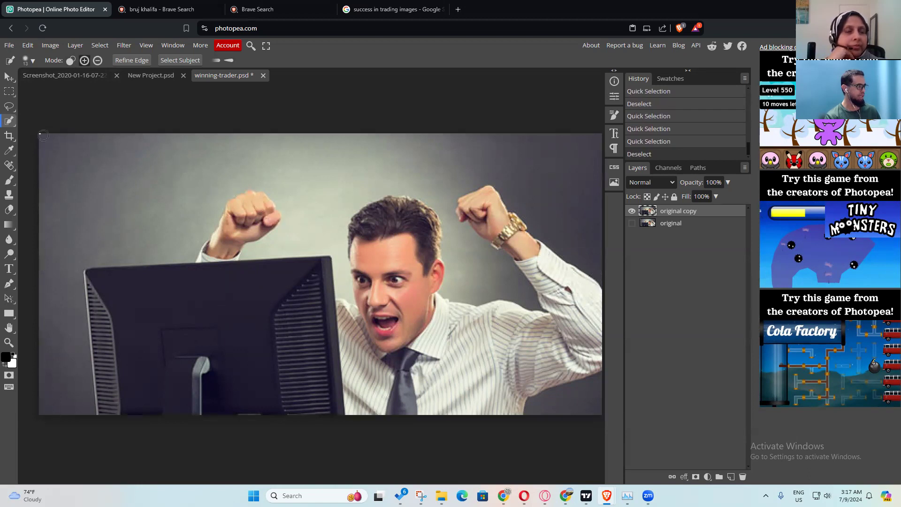
Step: Try the Object Selection tool on the monitor and switch back to the Move tool
right_click(4, 123)
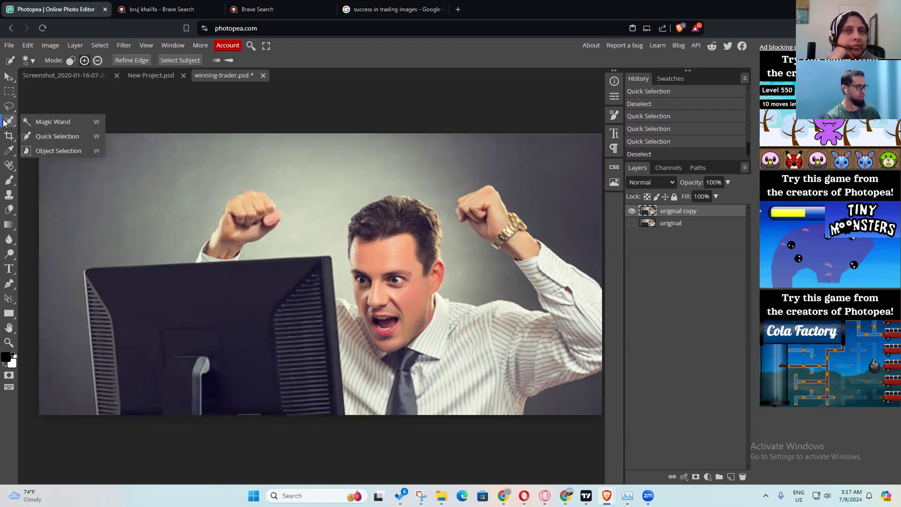
click(66, 150)
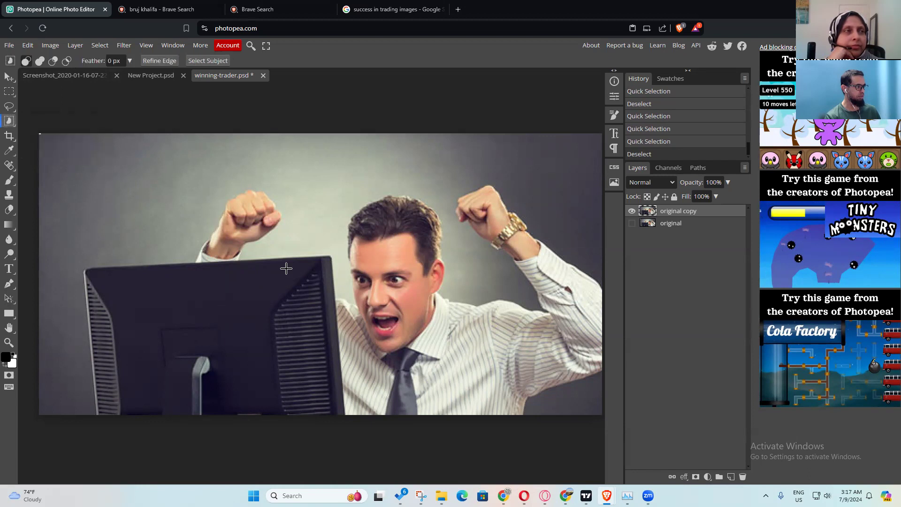
click(278, 300)
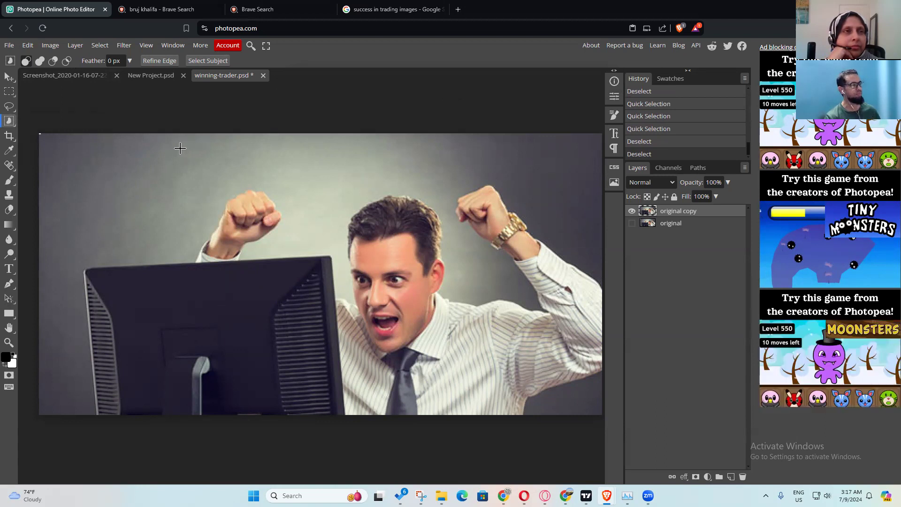
right_click(8, 122)
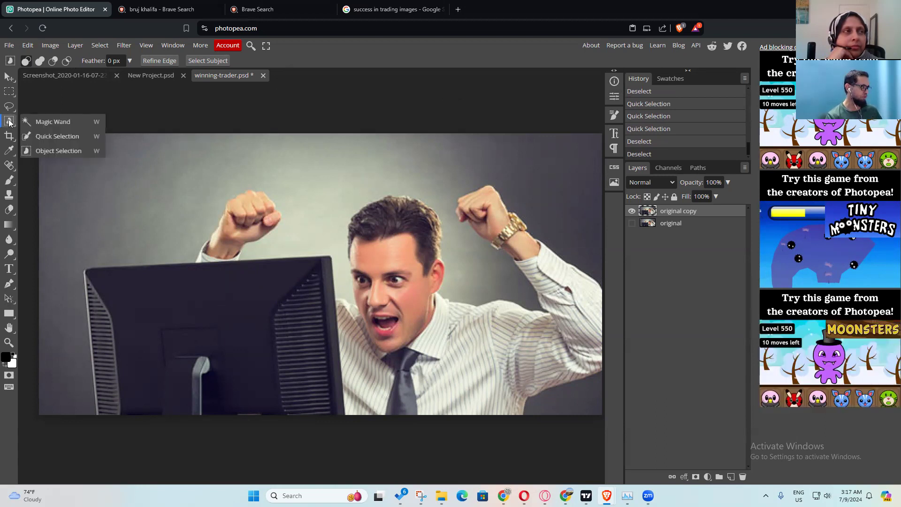
click(9, 81)
click(9, 79)
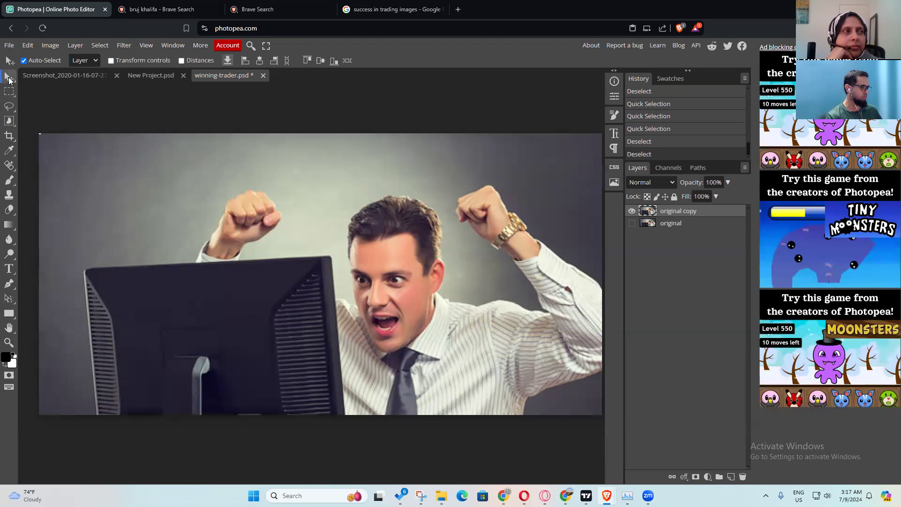
Step: Try the Magic Eraser with tolerance 40 on the grey background beside and between the fists, and undo both erasures
right_click(12, 209)
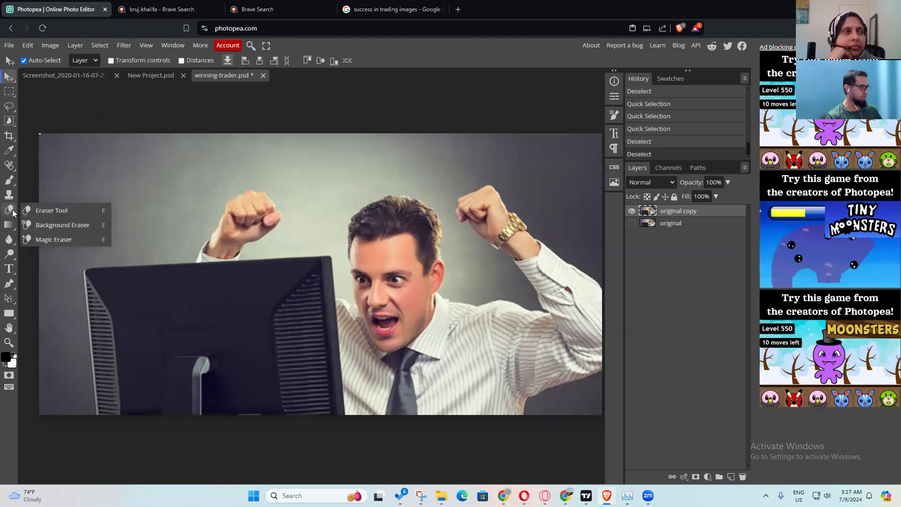
click(66, 240)
click(163, 196)
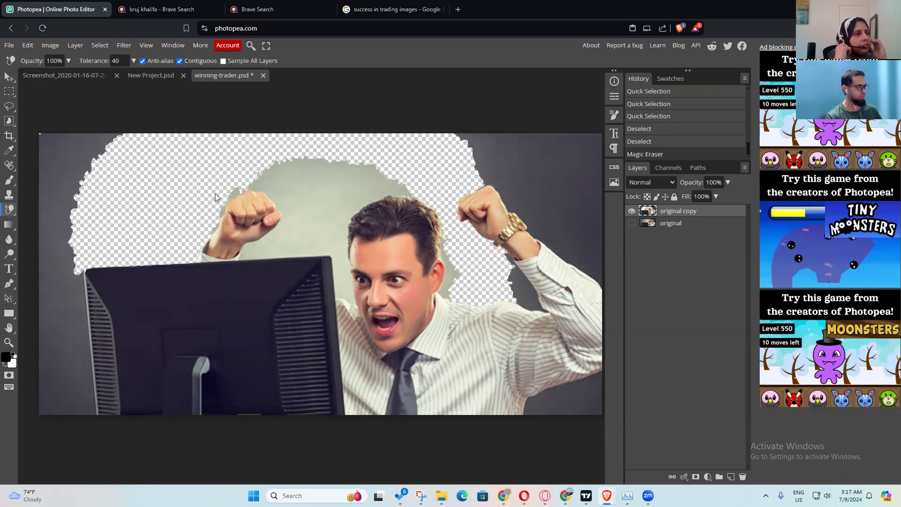
click(319, 200)
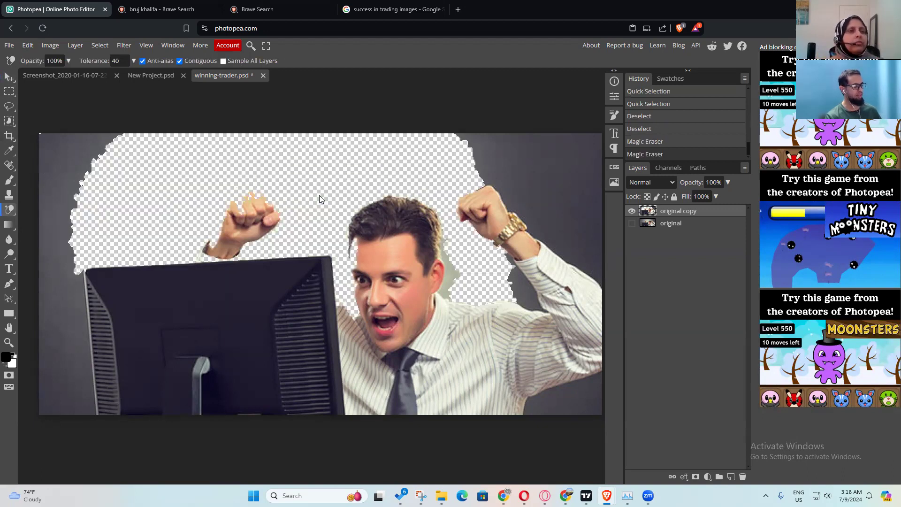
key(ctrl+z)
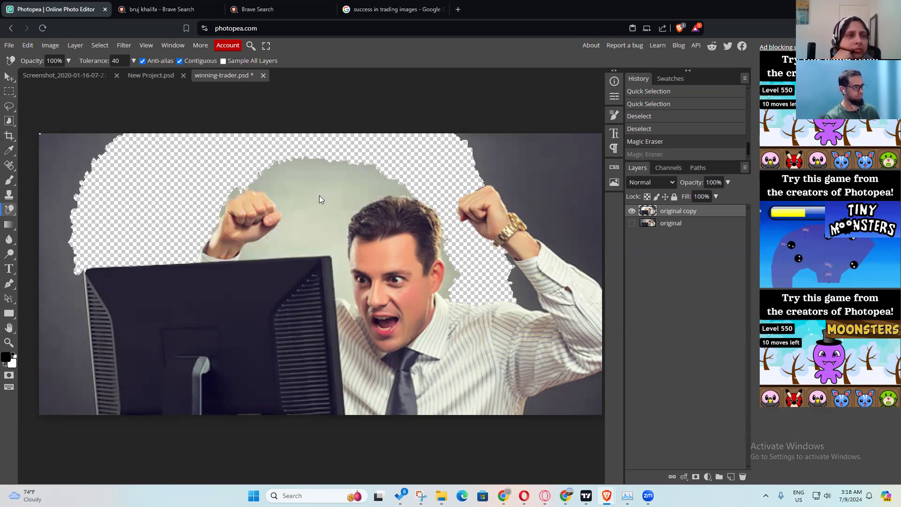
key(ctrl+z)
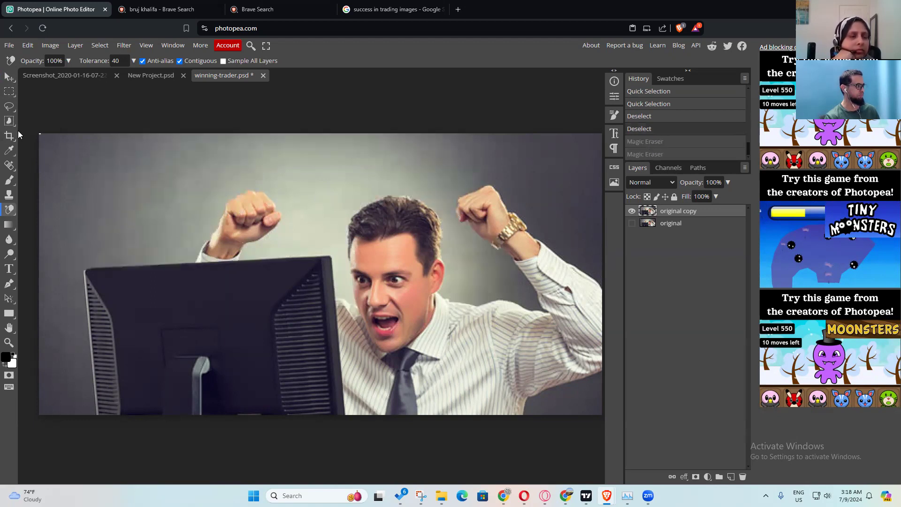
Step: Try the Background Eraser in Continuous mode with tolerance 40 on the backdrop around the fists and head
click(9, 121)
mouse_move(12, 212)
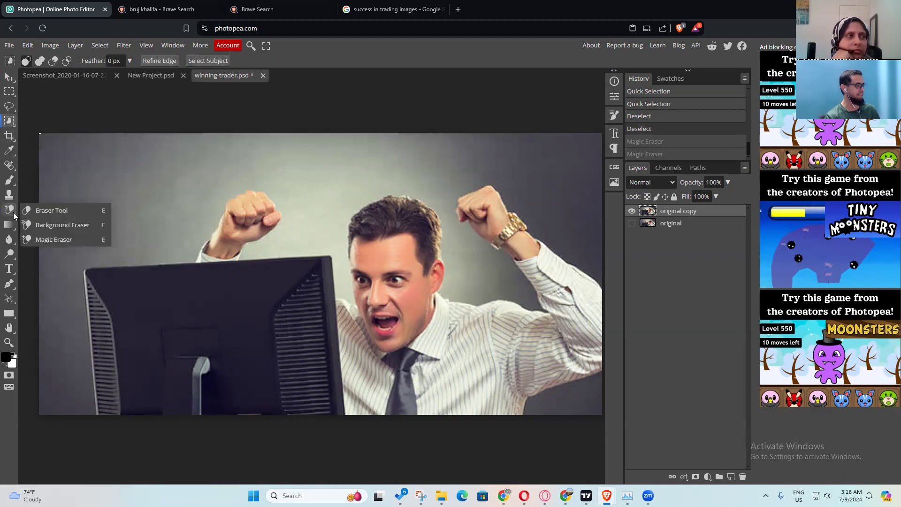
click(54, 239)
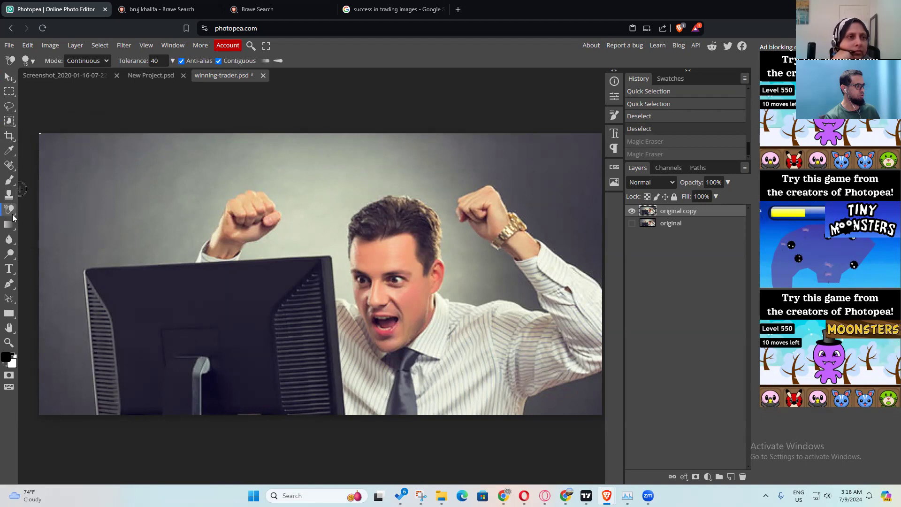
mouse_move(12, 217)
click(61, 224)
click(145, 203)
mouse_move(190, 203)
mouse_down()
mouse_move(205, 179)
mouse_move(186, 216)
mouse_move(211, 214)
mouse_move(216, 190)
mouse_move(245, 162)
mouse_move(267, 159)
mouse_move(314, 206)
mouse_move(319, 229)
mouse_up()
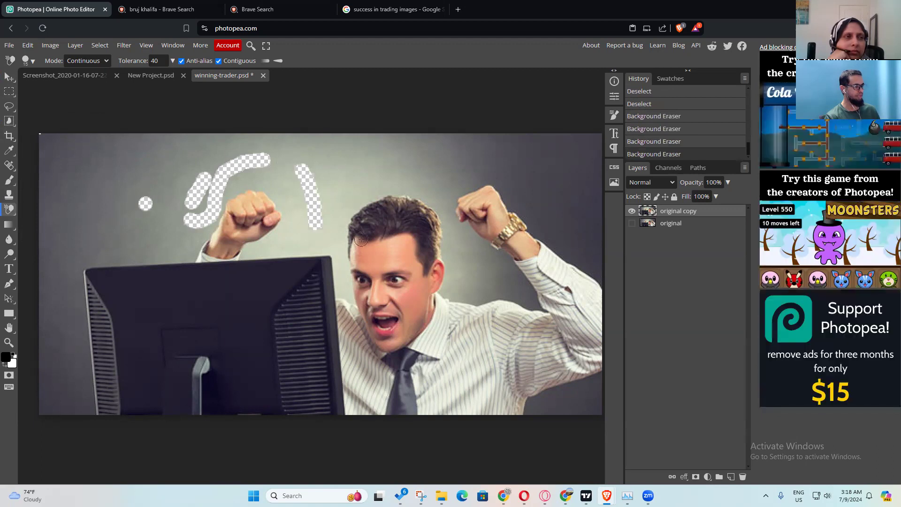
mouse_move(497, 287)
mouse_down()
mouse_move(464, 288)
mouse_move(451, 235)
mouse_up()
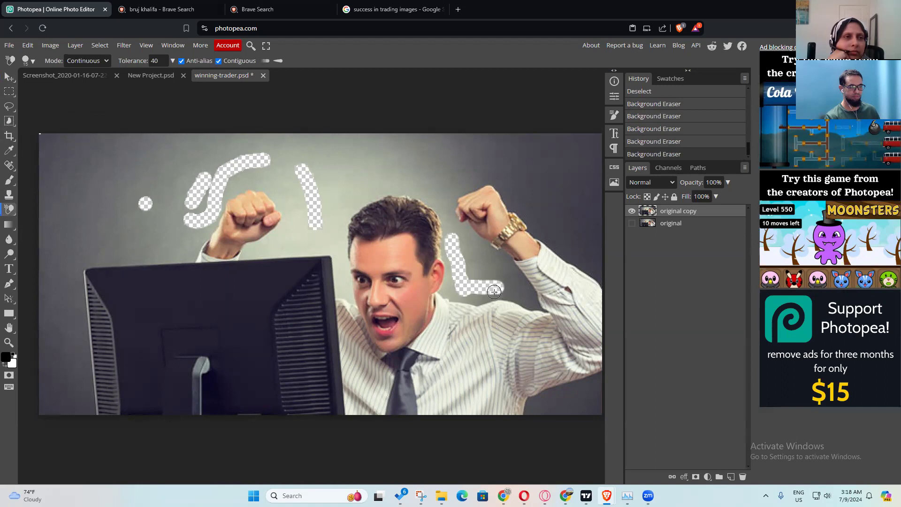
mouse_move(448, 168)
mouse_down()
mouse_move(483, 177)
mouse_move(477, 173)
mouse_up()
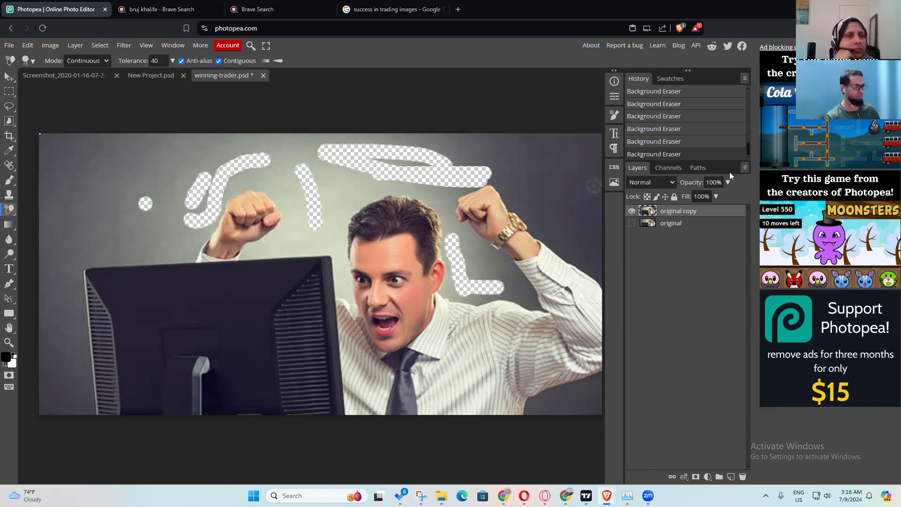
scroll(689, 121, up, 3)
scroll(689, 121, down, 3)
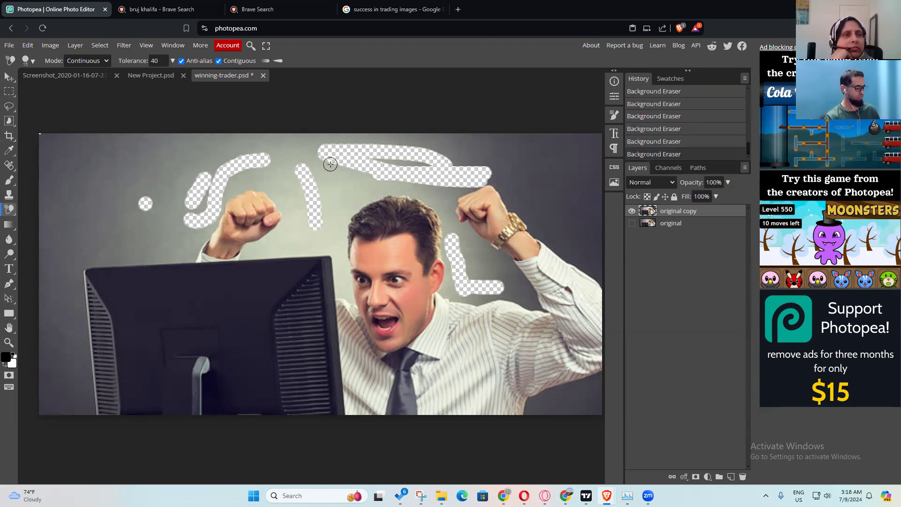
Step: Undo all the Background Eraser strokes on the original copy layer
key(ctrl+z)
key(ctrl+z)
key(ctrl+z)
key(ctrl+z)
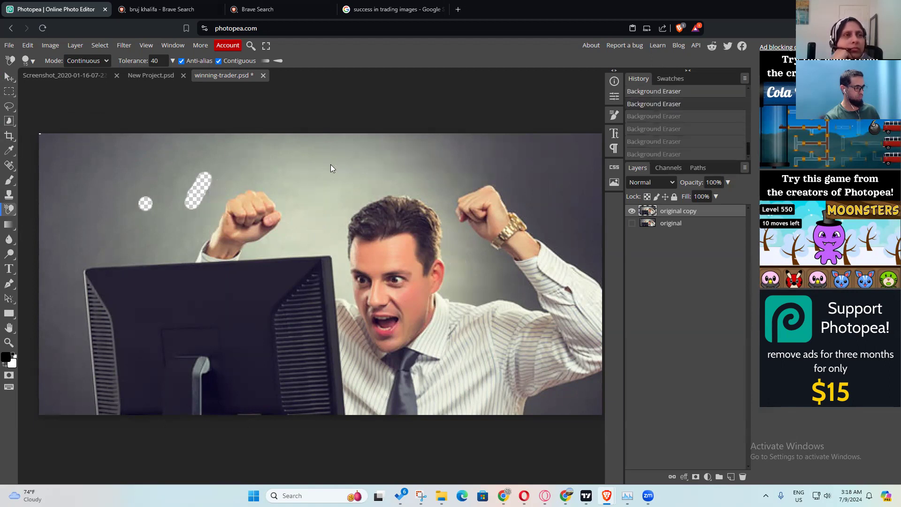
key(ctrl+z)
key(ctrl+z)
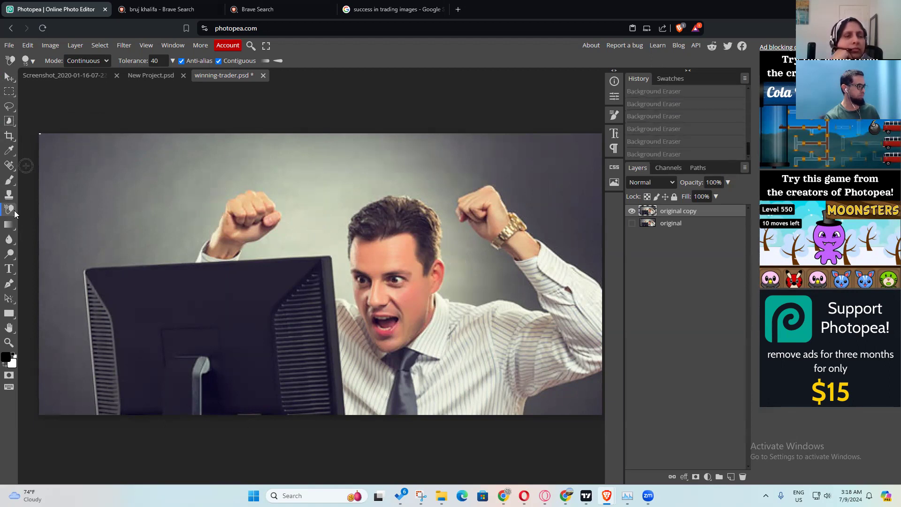
Step: Try to select the grey background with the Magic Wand at tolerance 50, and deselect
right_click(13, 214)
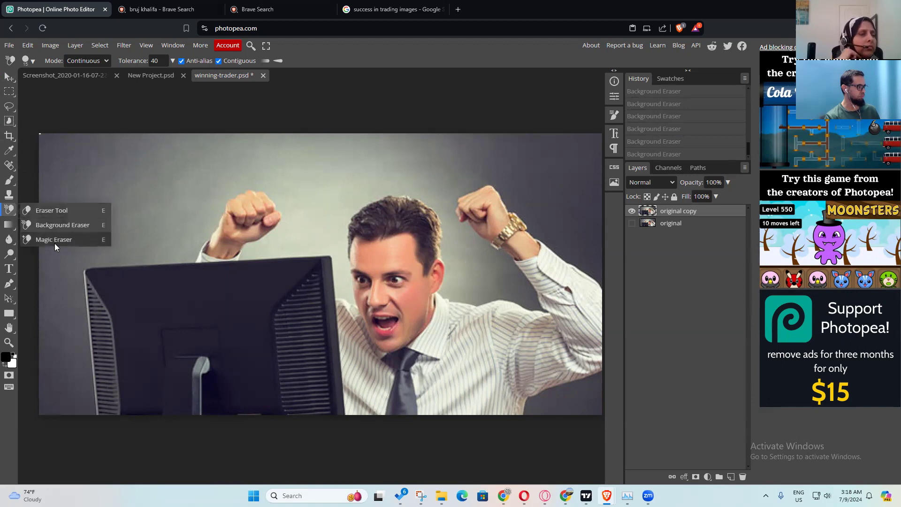
click(6, 209)
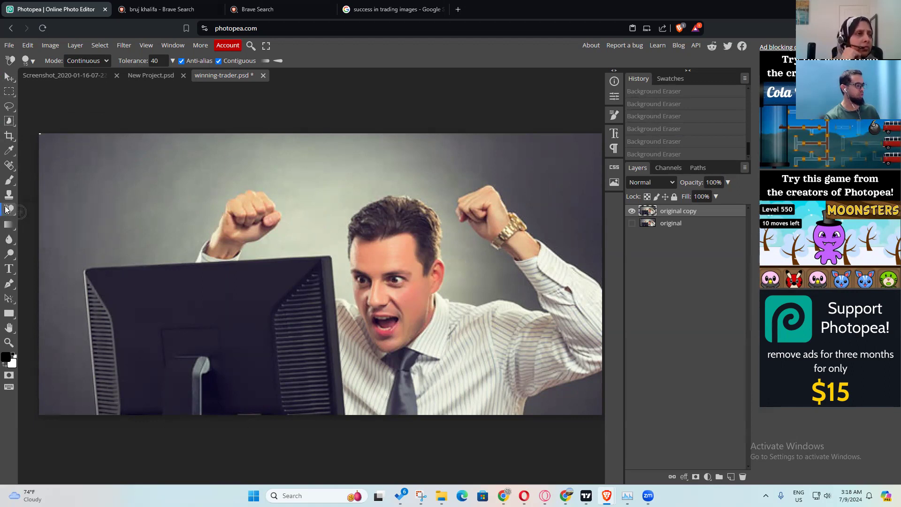
click(6, 109)
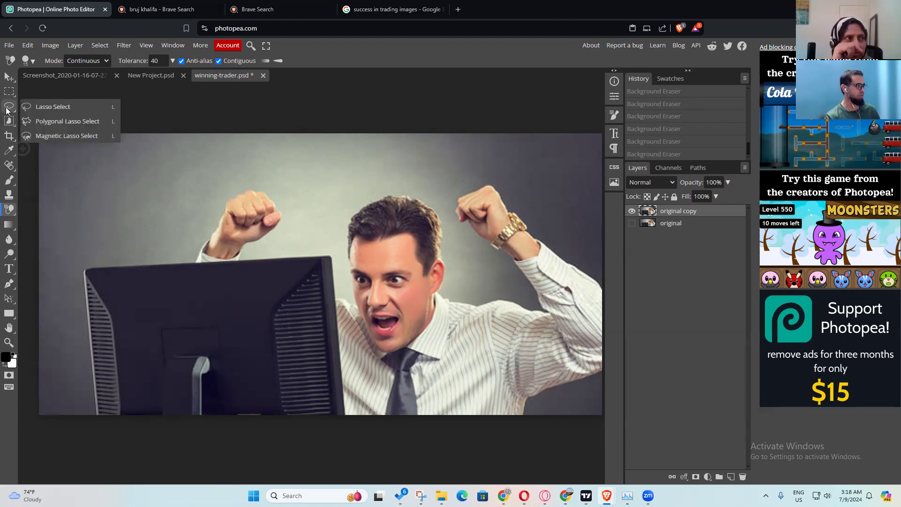
mouse_move(6, 126)
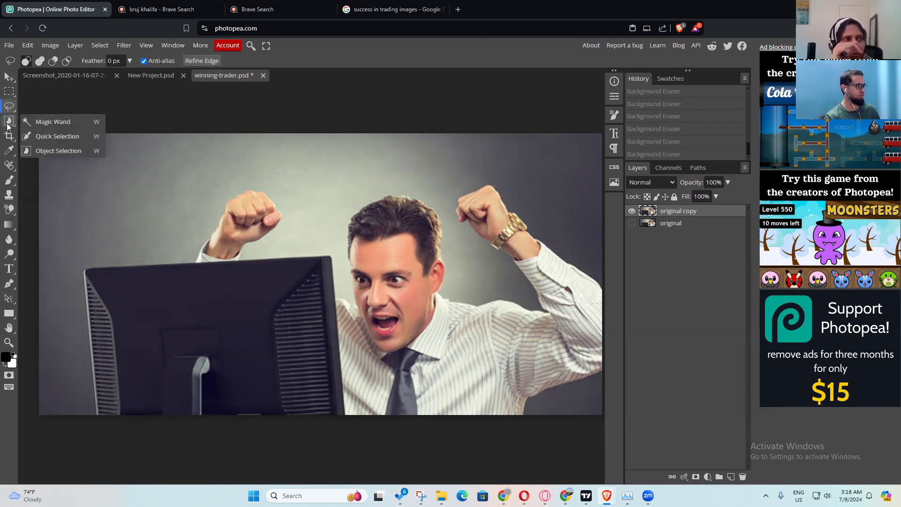
click(61, 125)
click(149, 186)
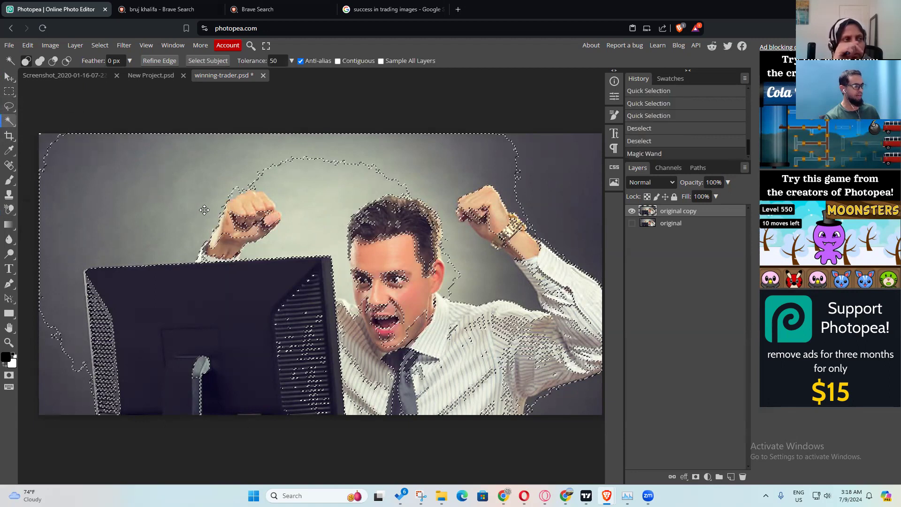
key(ctrl+d)
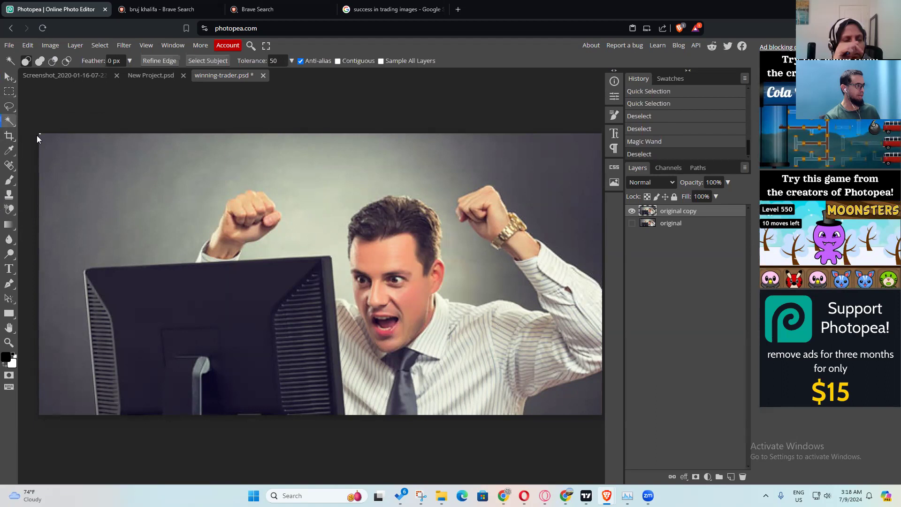
Step: Try to quick-select the man's face, hair and striped shirt, and clear the selection
right_click(9, 121)
click(45, 137)
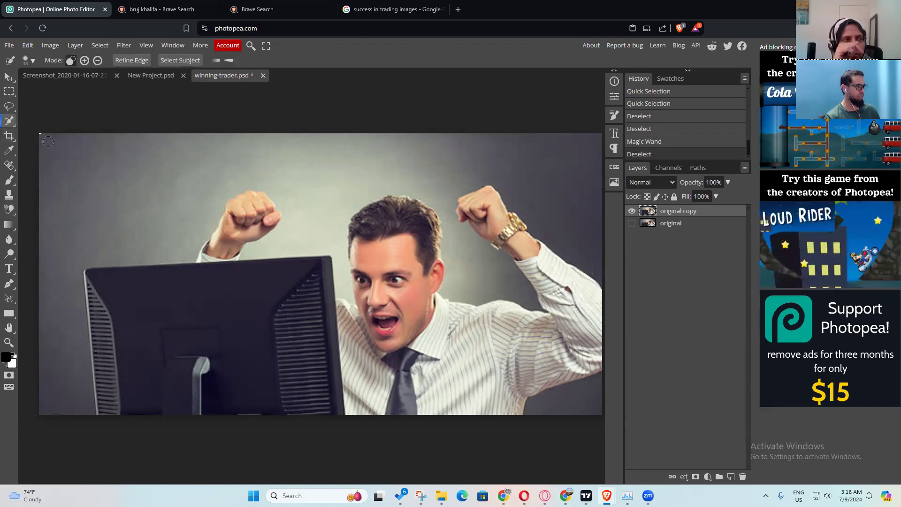
mouse_move(409, 331)
mouse_down()
mouse_move(406, 258)
mouse_move(418, 229)
mouse_up()
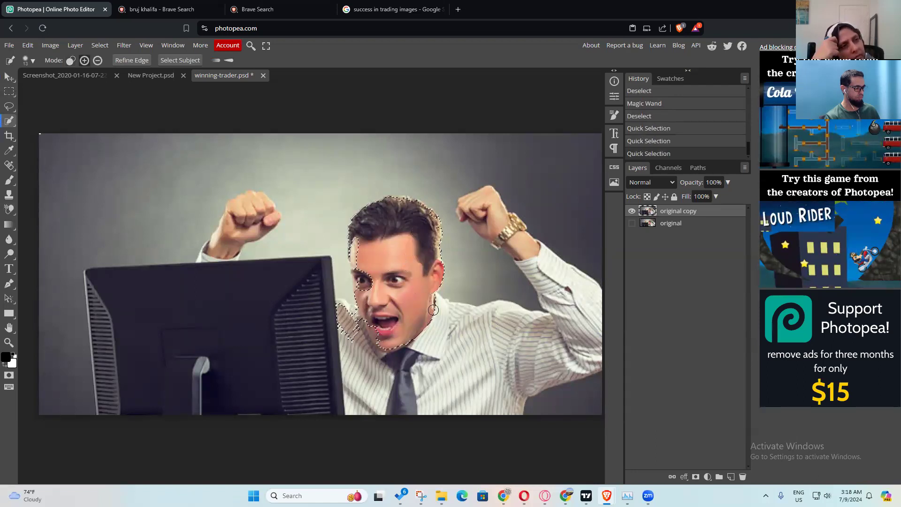
drag(433, 337, 462, 357)
drag(530, 359, 533, 355)
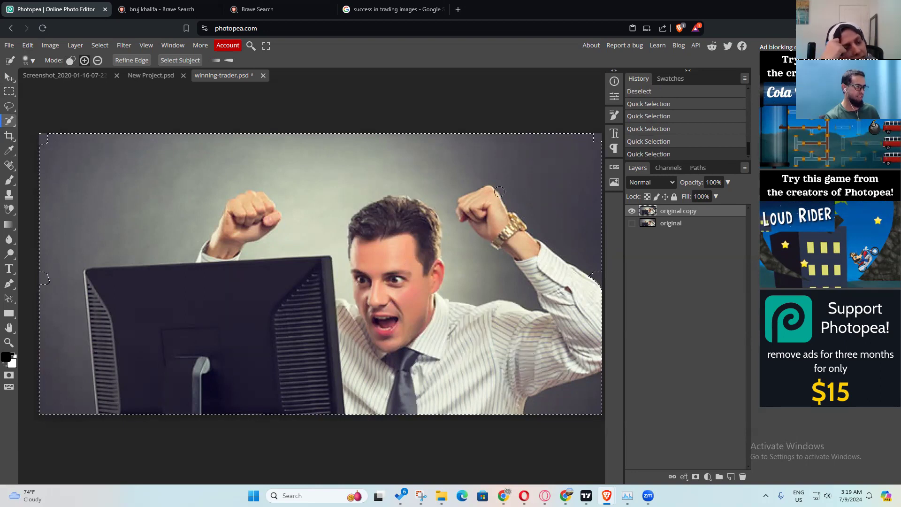
key(ctrl+d)
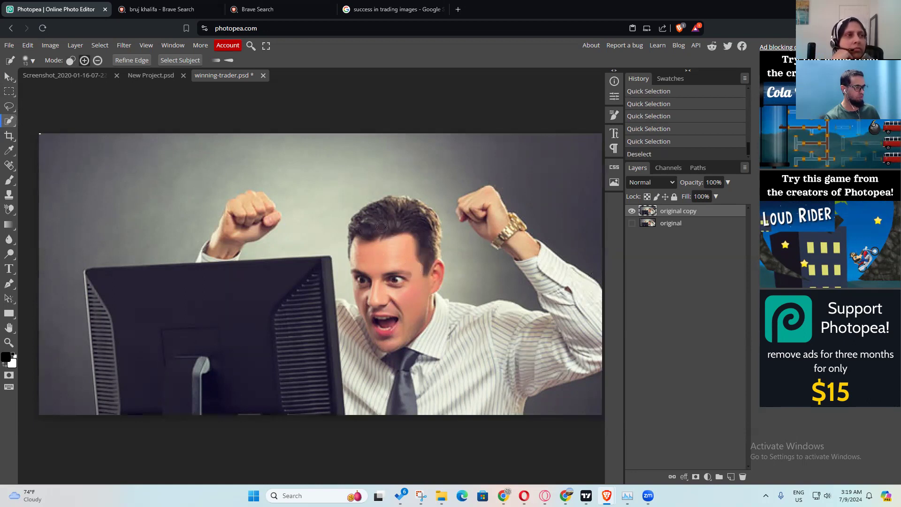
Step: Quick-select the man's face and hair, and set the selection brush to 13 px size and 10% hardness
mouse_move(400, 323)
mouse_down()
mouse_move(390, 211)
mouse_move(407, 223)
mouse_up()
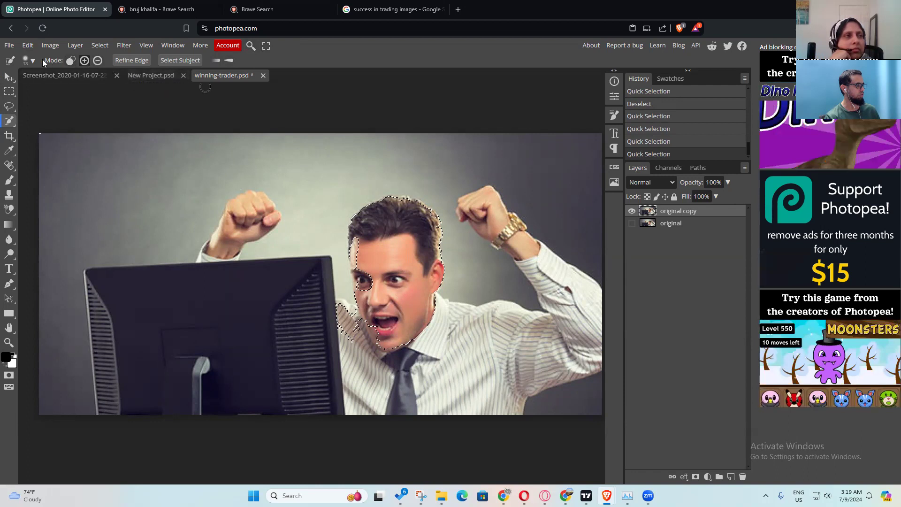
click(28, 63)
drag(108, 108, 80, 114)
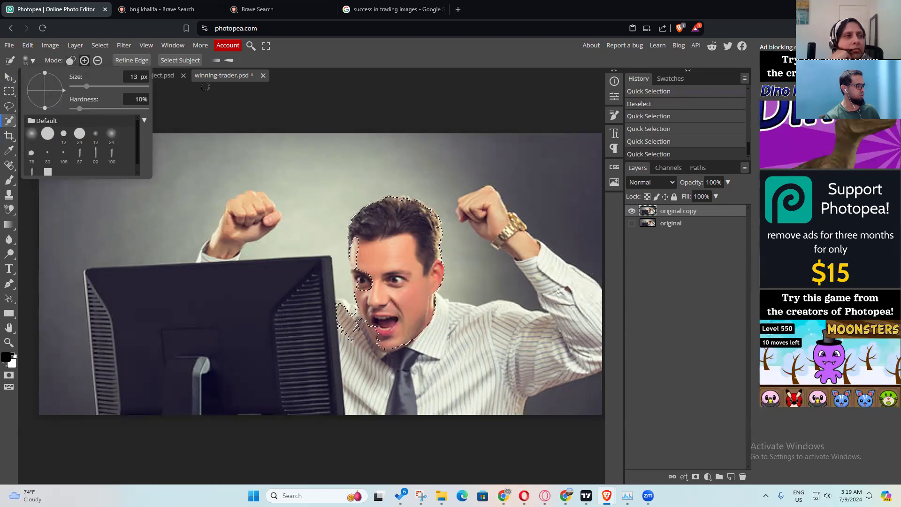
Step: Extend the quick selection across the striped shirt beside the tie and onto the raised arm's sleeve
click(447, 382)
drag(447, 382, 461, 370)
drag(514, 358, 536, 355)
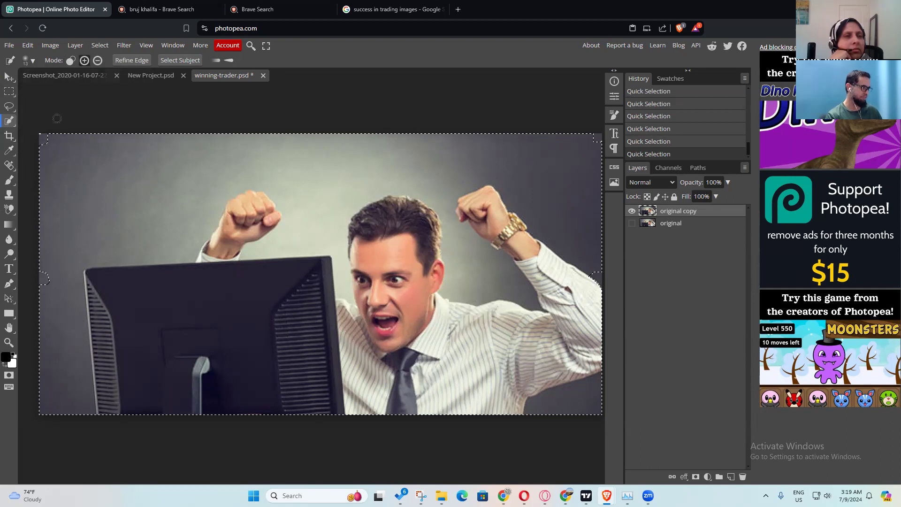
right_click(8, 122)
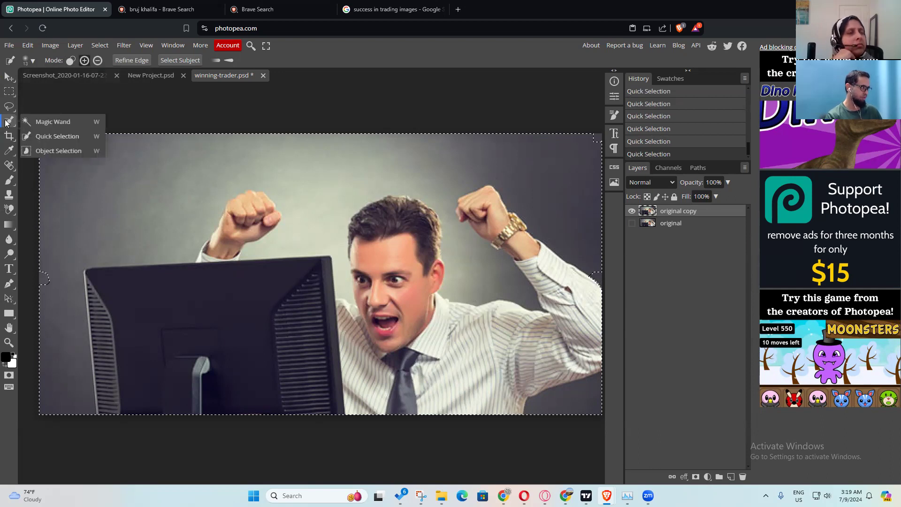
click(63, 137)
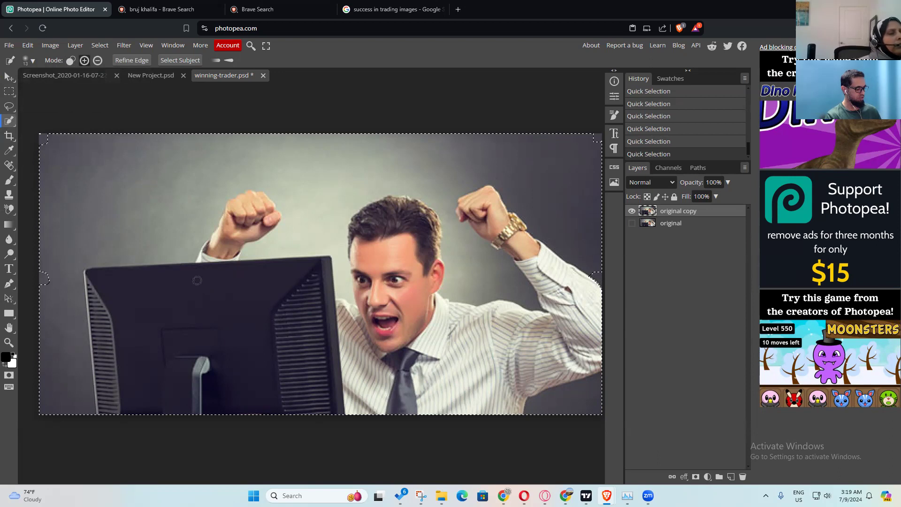
Step: Clear the current selection, try to quick-select the dark back of the monitor, and deselect again
key(ctrl+d)
drag(224, 294, 256, 313)
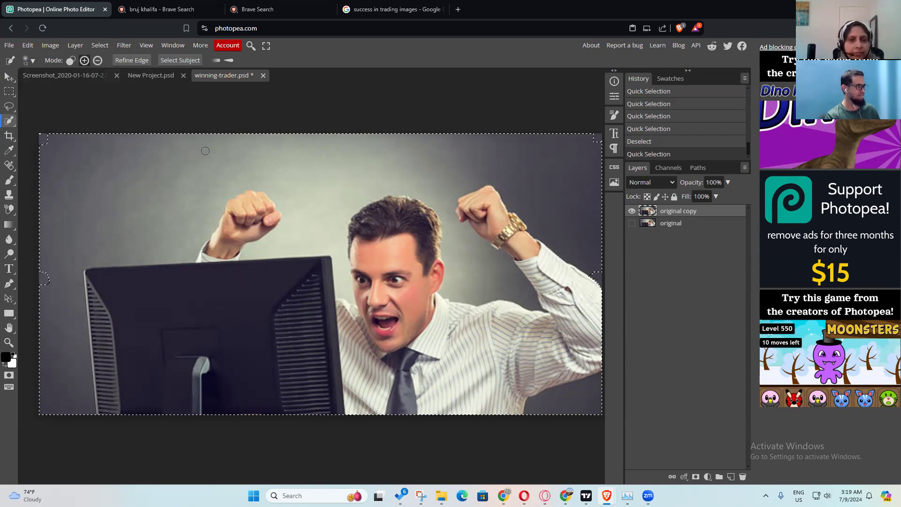
key(ctrl+d)
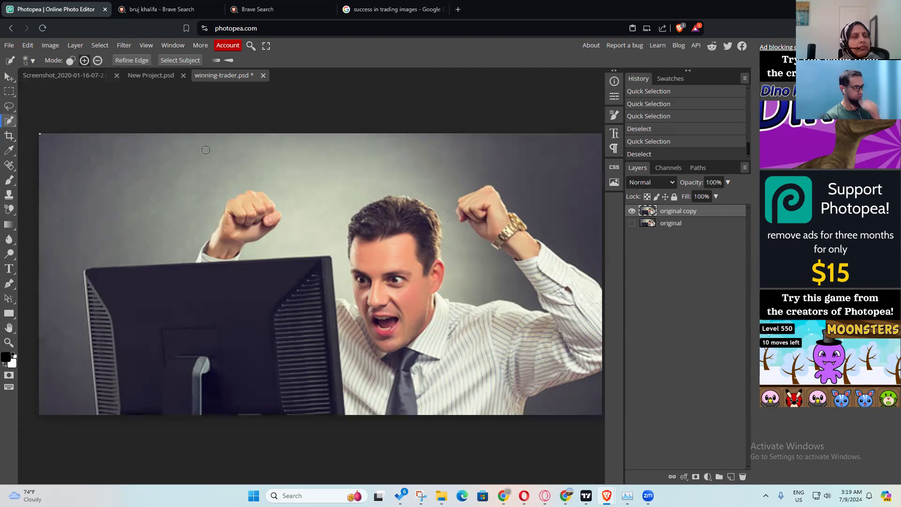
Step: Try to quick-select the man from his forehead down to his tie as a new selection
click(6, 124)
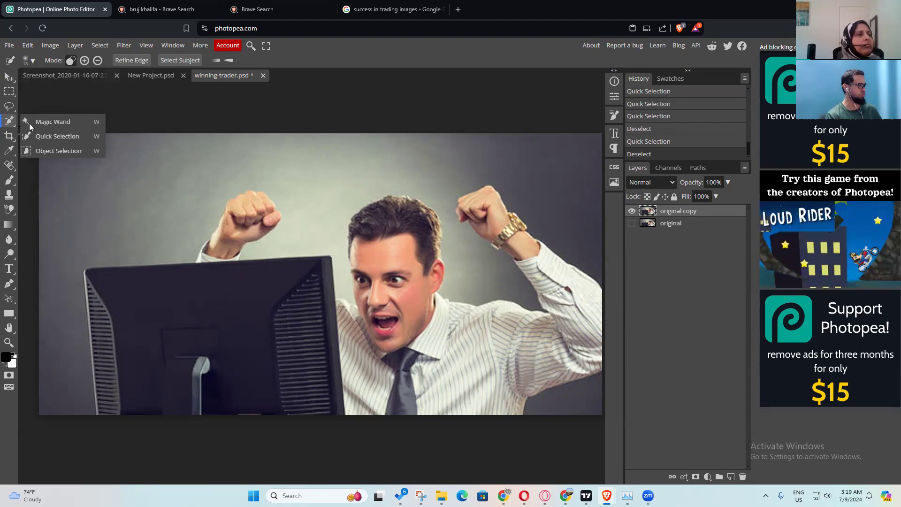
click(53, 138)
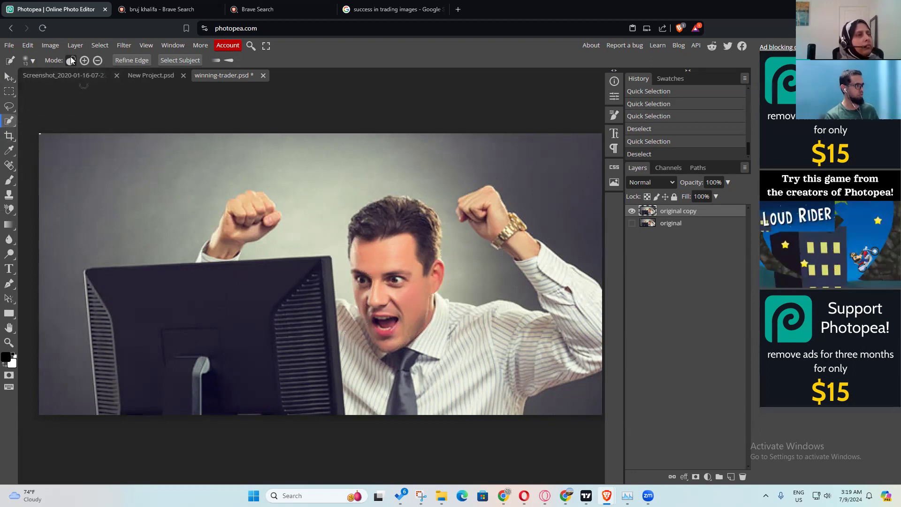
mouse_move(382, 255)
mouse_down()
mouse_move(396, 281)
mouse_move(402, 379)
mouse_up()
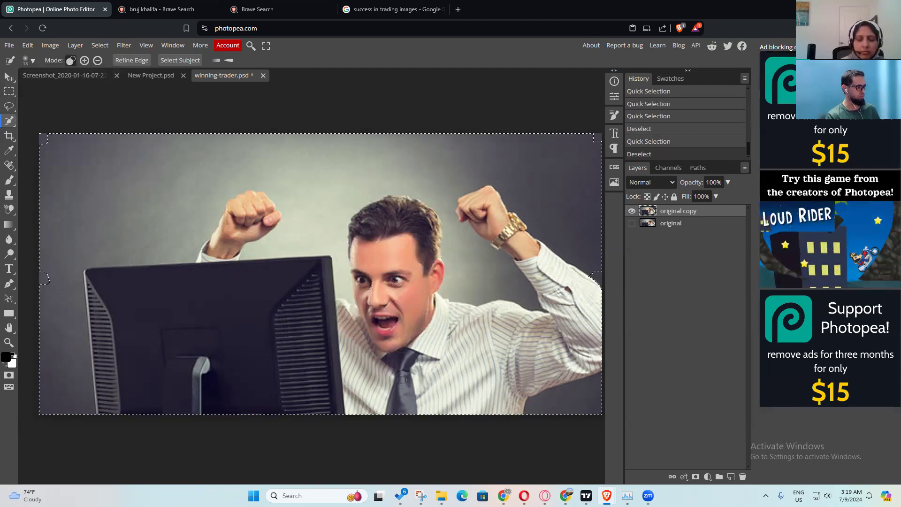
Step: Try to subtract the grey background above the man's head and around his raised arm from the quick selection
drag(420, 156, 347, 186)
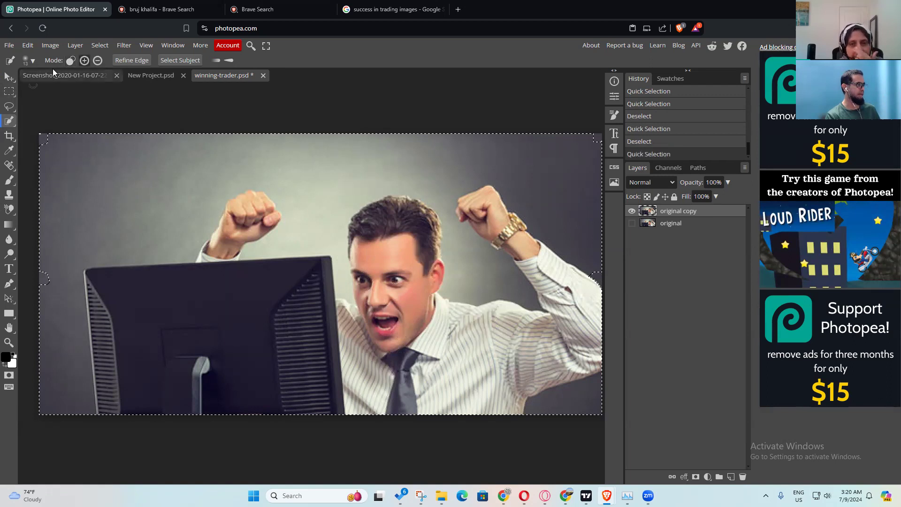
mouse_move(579, 221)
mouse_down()
mouse_move(561, 212)
mouse_move(566, 235)
mouse_up()
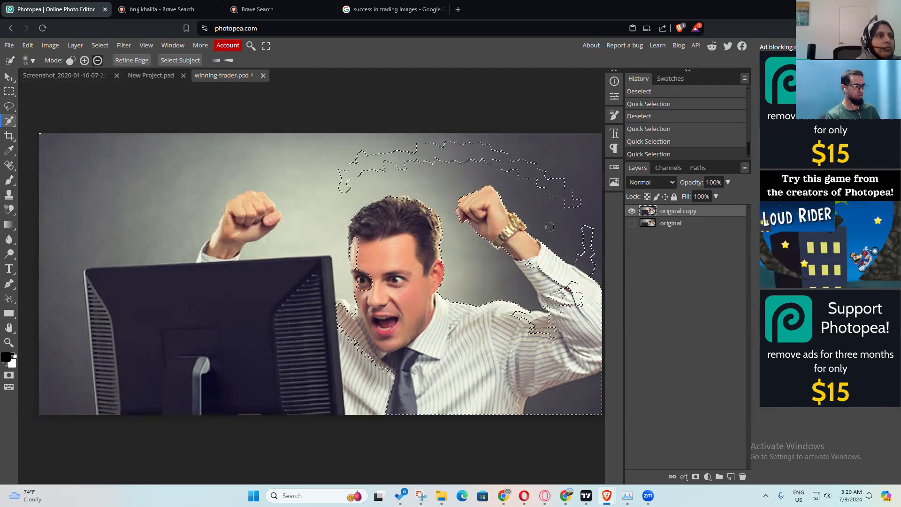
drag(597, 267, 527, 193)
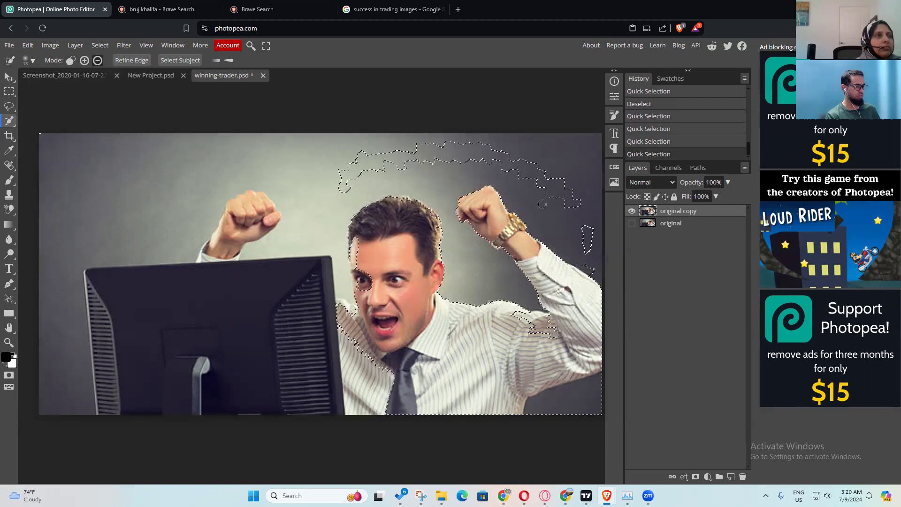
drag(452, 156, 439, 149)
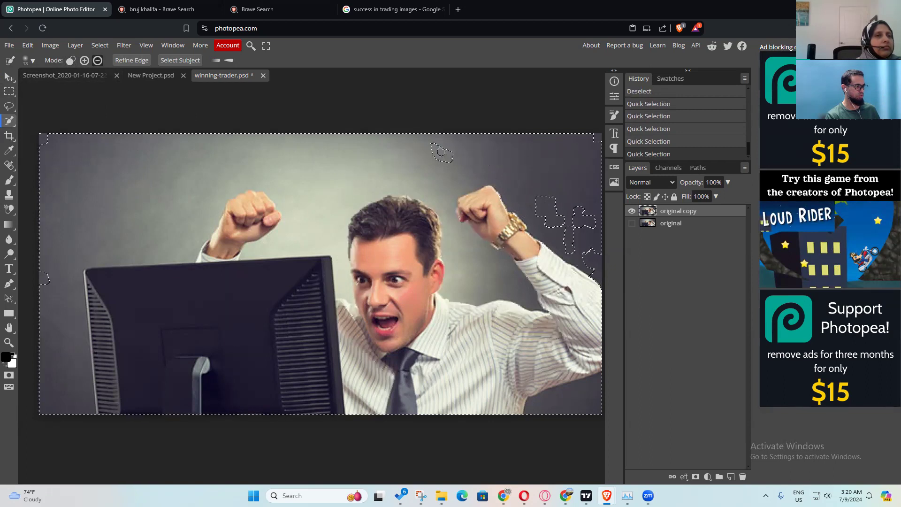
click(575, 235)
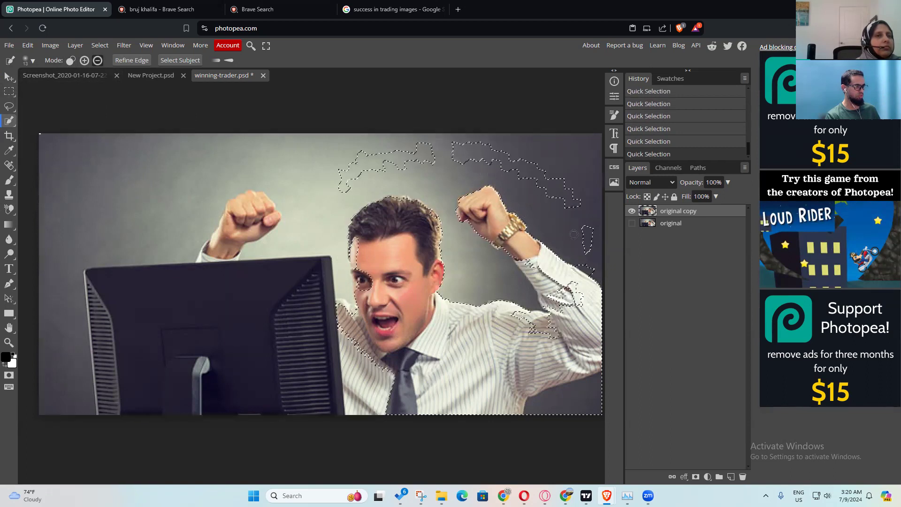
click(363, 170)
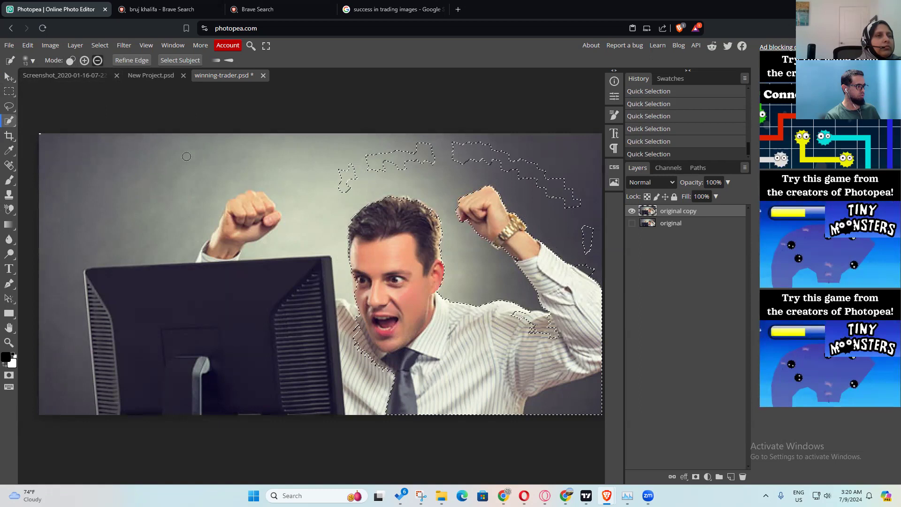
click(400, 160)
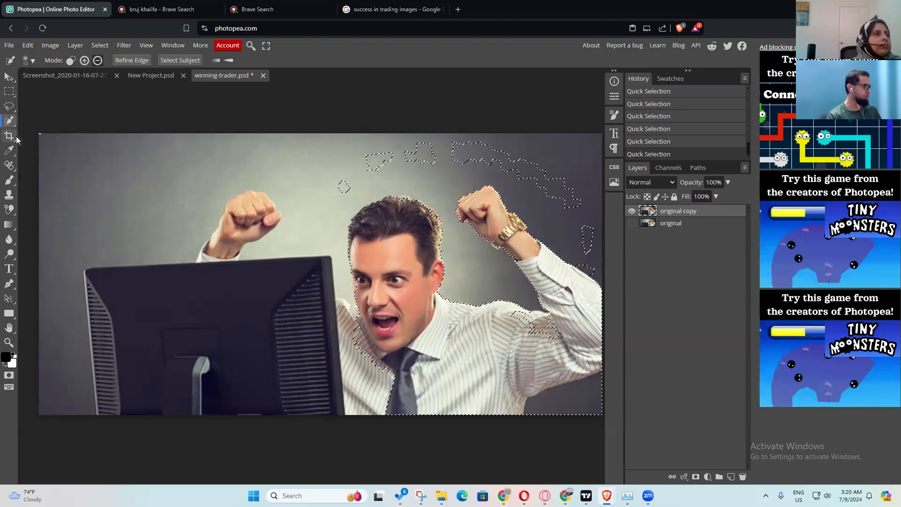
Step: Switch to the Pen tool in Path mode and clear the current selection
right_click(10, 124)
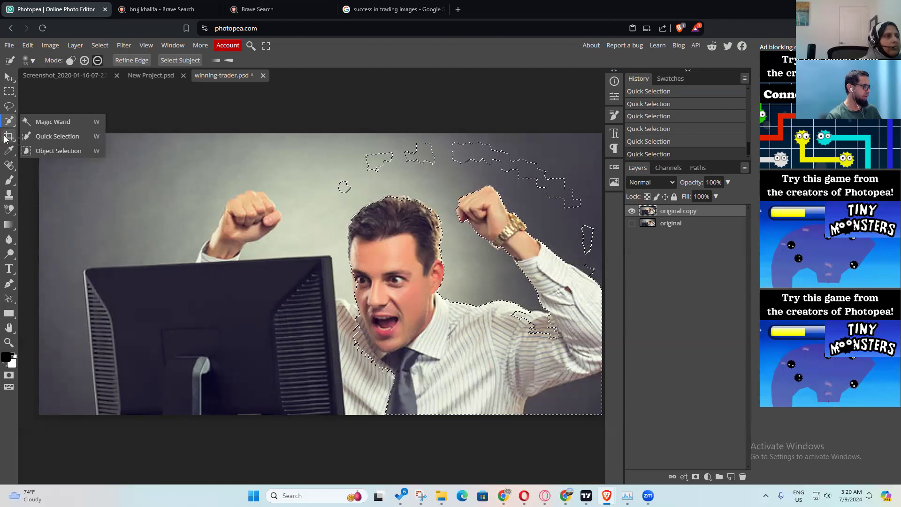
click(9, 136)
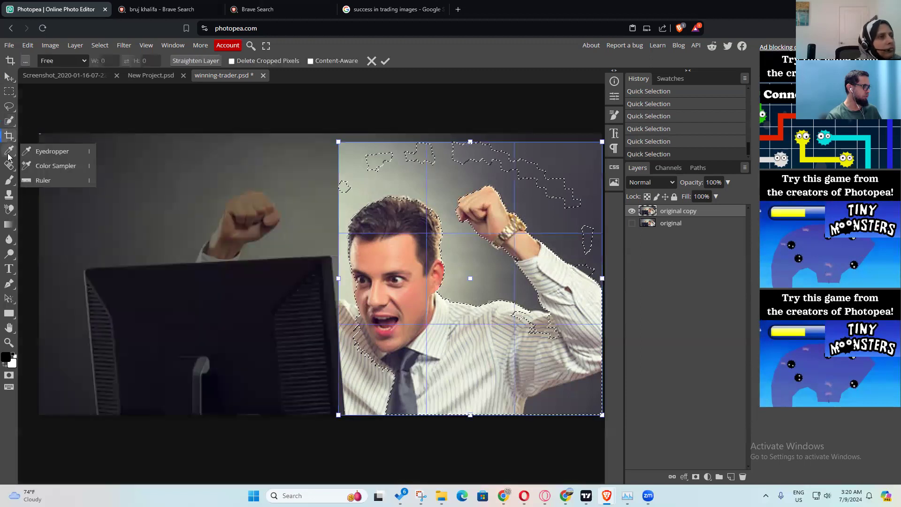
click(8, 157)
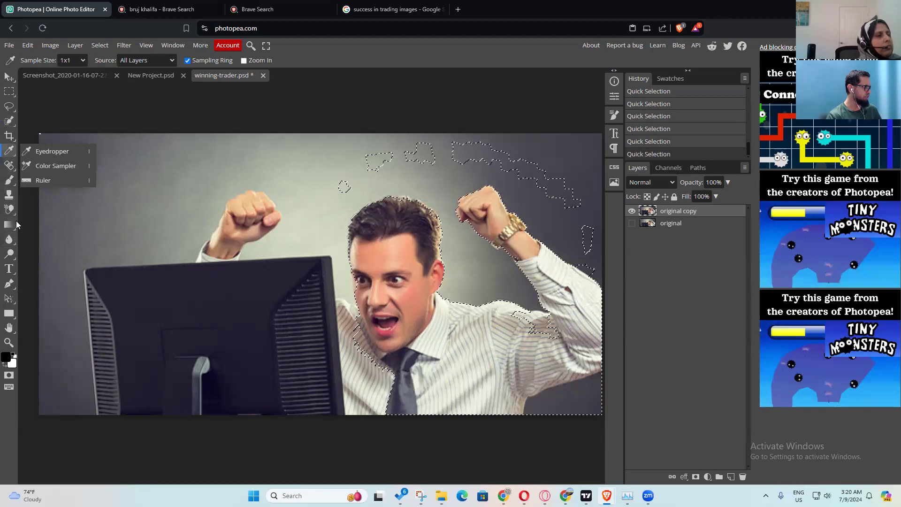
click(9, 283)
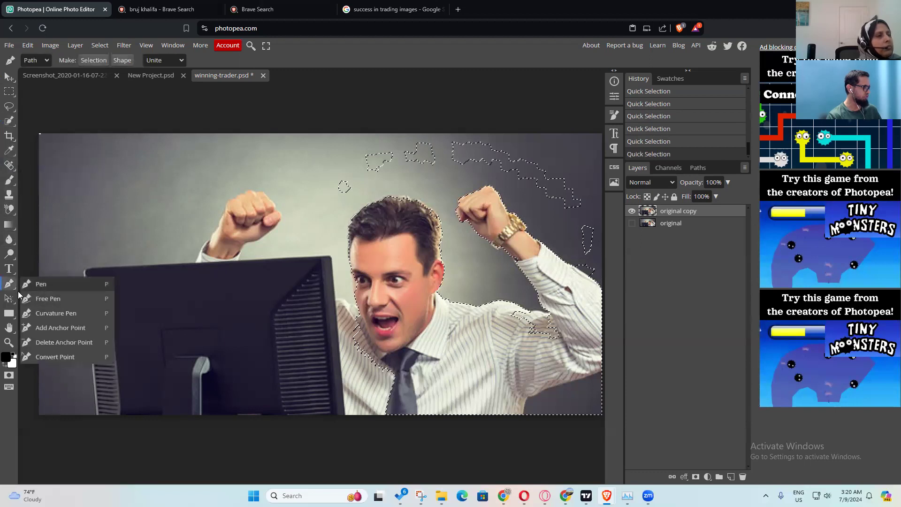
click(49, 283)
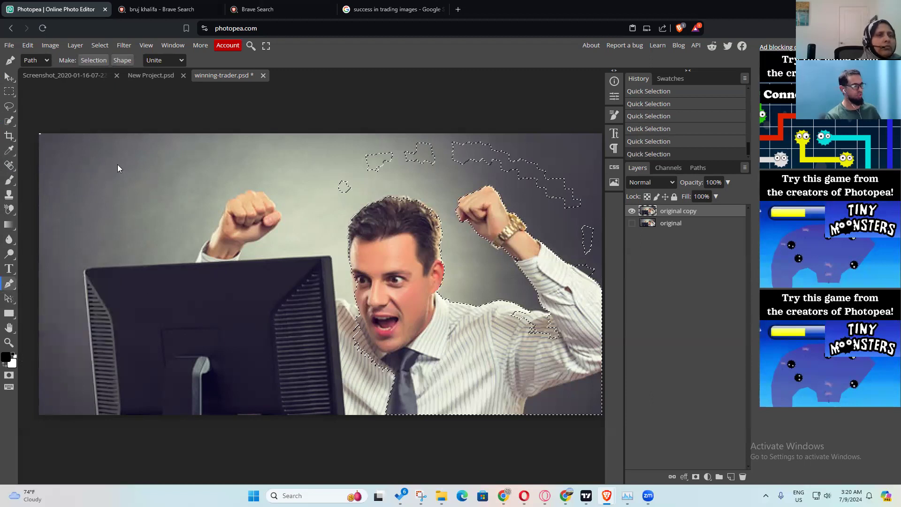
click(93, 47)
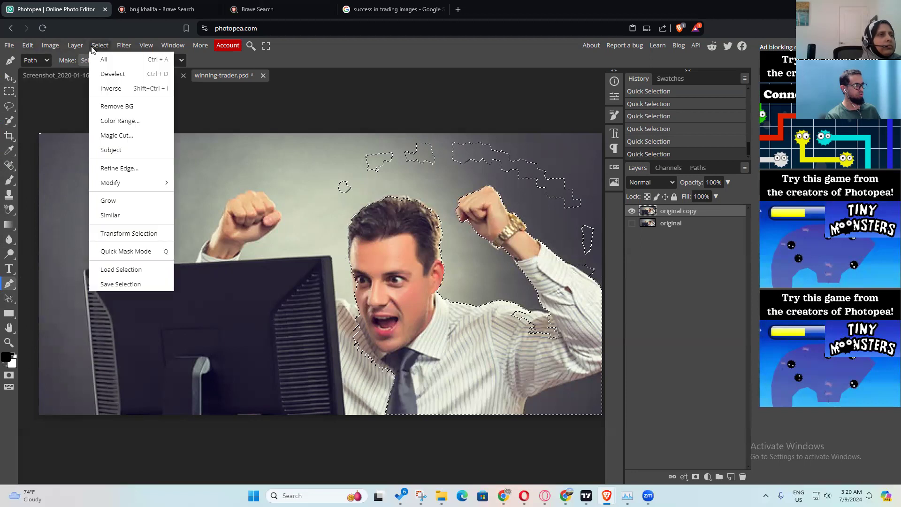
click(115, 74)
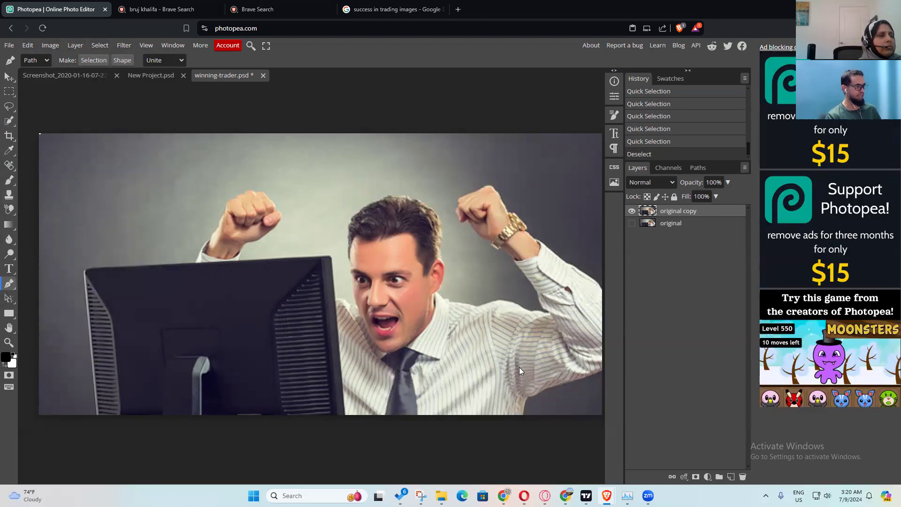
Step: Start a pen path just below the man's ear and trace it up the ear's outer edge
click(441, 291)
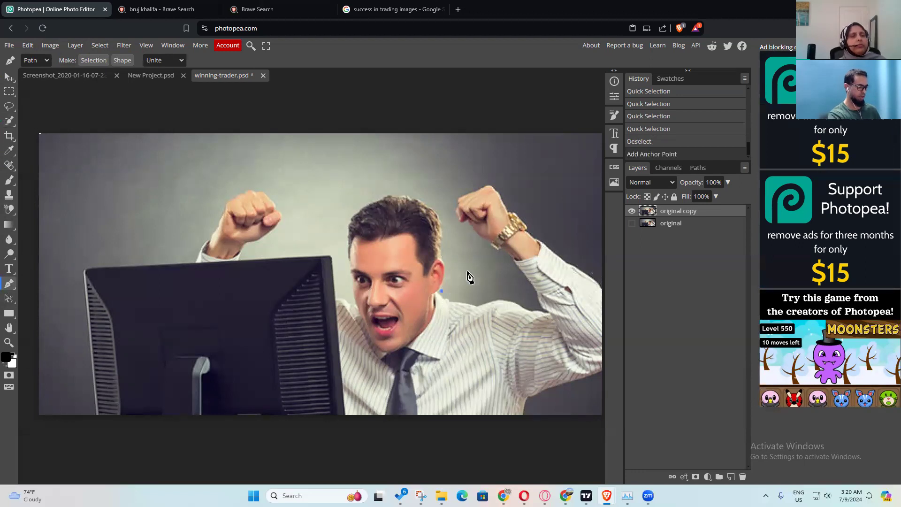
scroll(469, 276, up, 2)
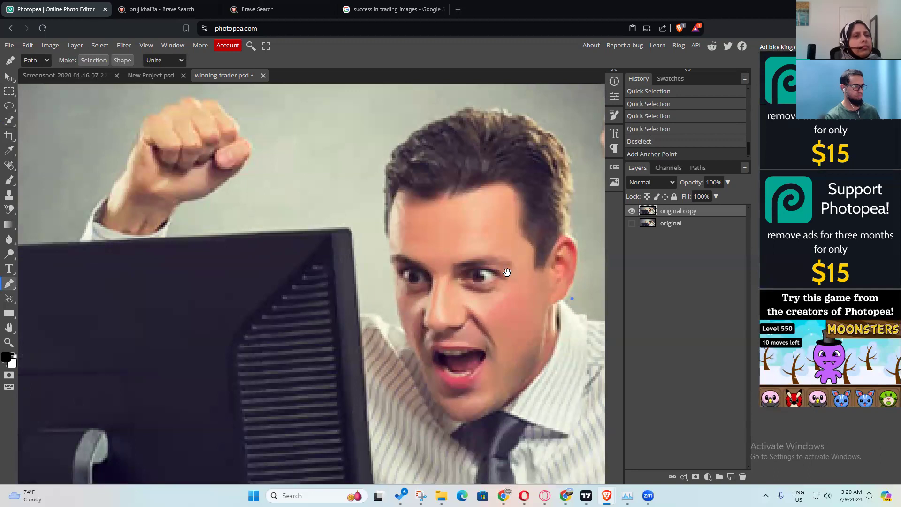
drag(507, 272, 368, 257)
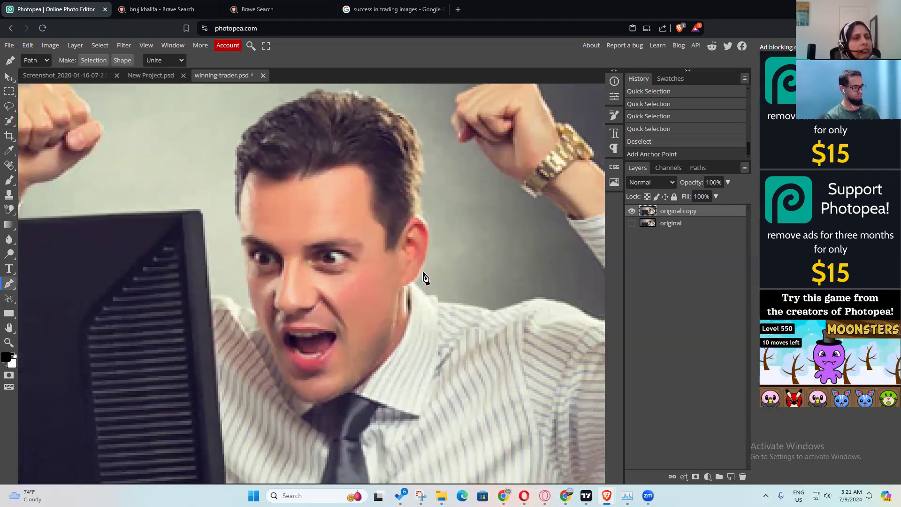
click(424, 277)
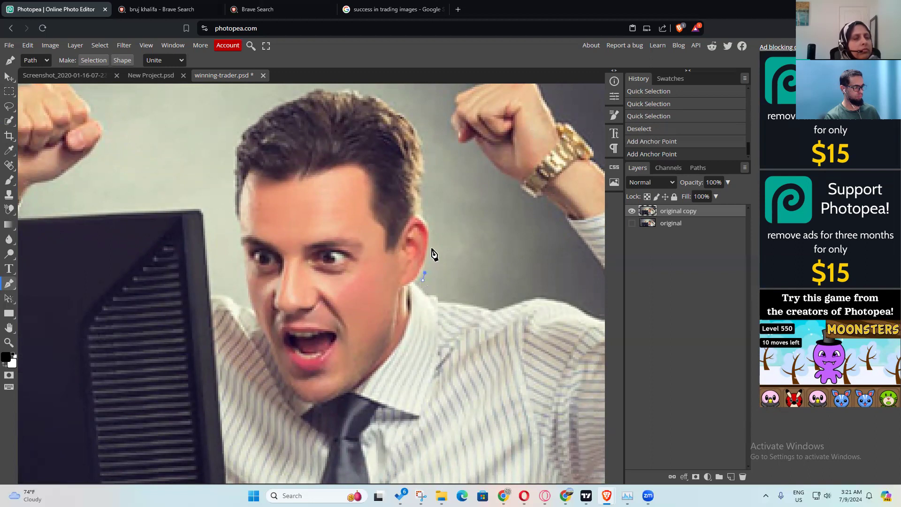
click(428, 254)
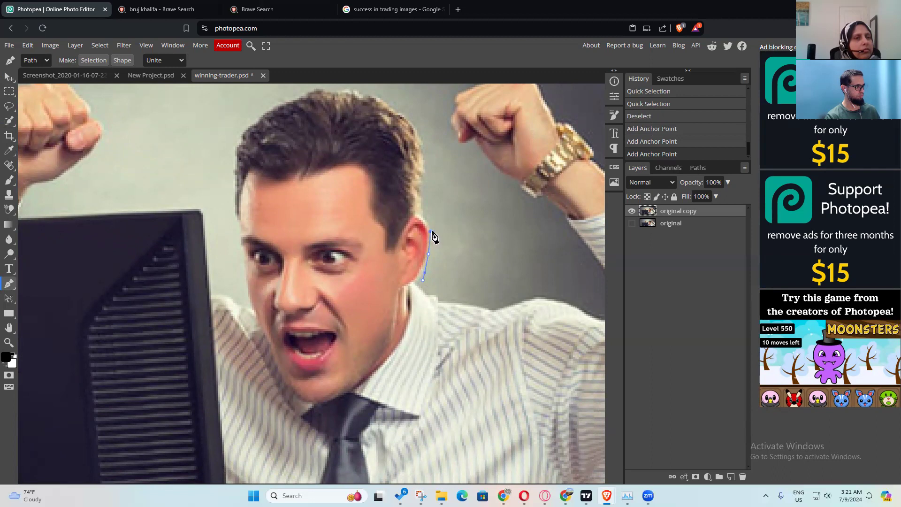
click(430, 227)
Step: Continue the path over the top of the ear to the hairline, correcting the misplaced anchor points
click(430, 210)
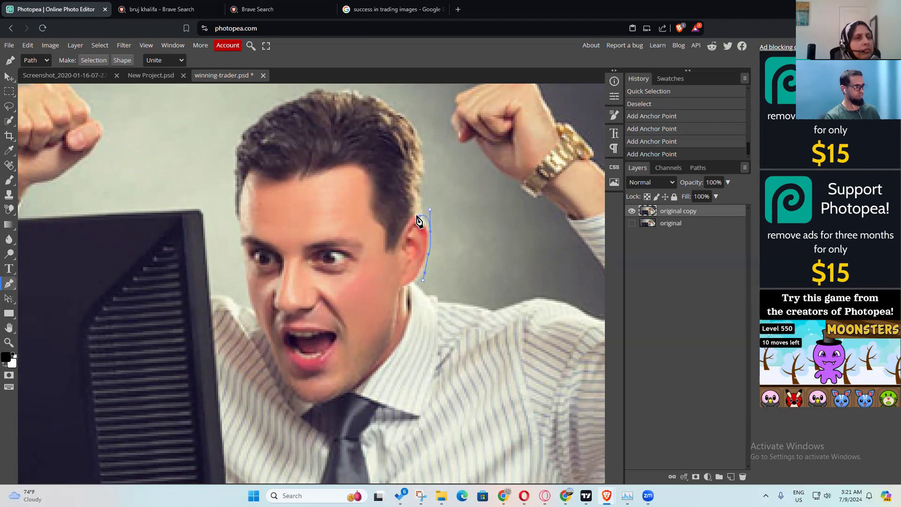
click(420, 221)
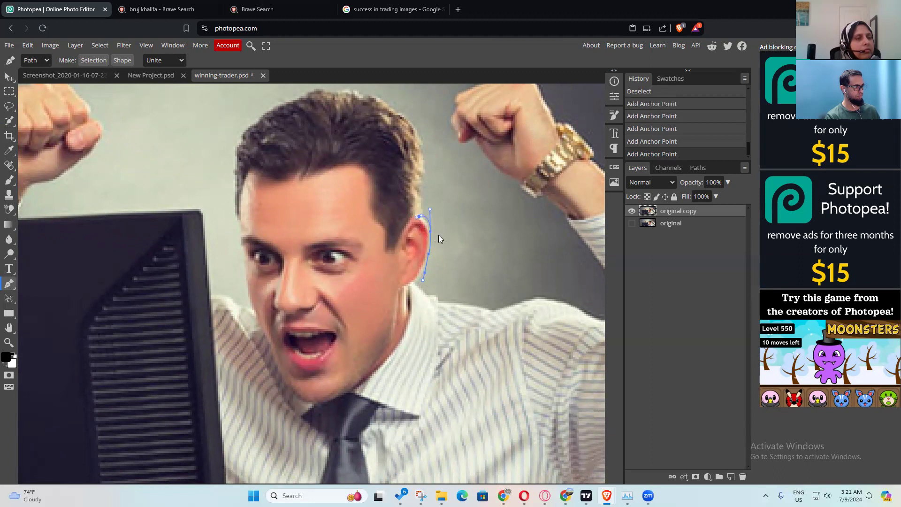
key(ctrl+z)
drag(430, 231, 419, 219)
click(420, 217)
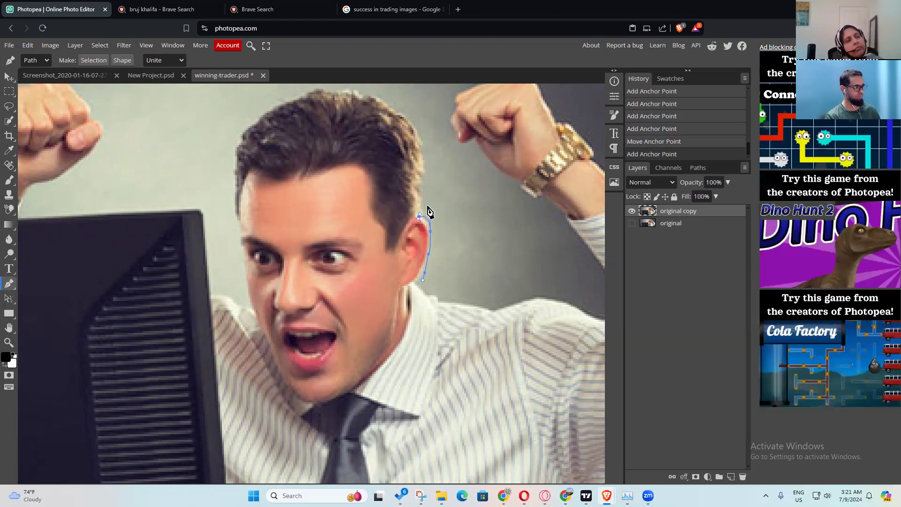
Step: Trace the pen path from the top of the ear up the back of the man's hair
click(422, 203)
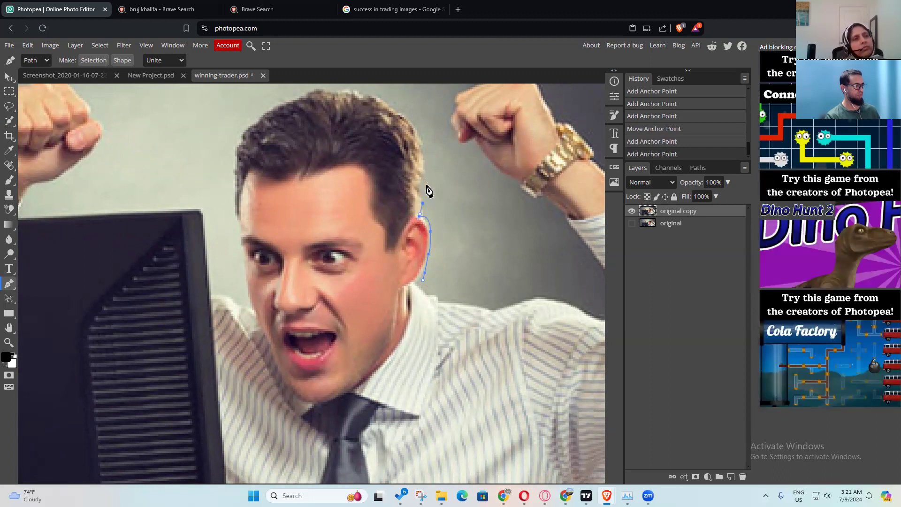
click(424, 186)
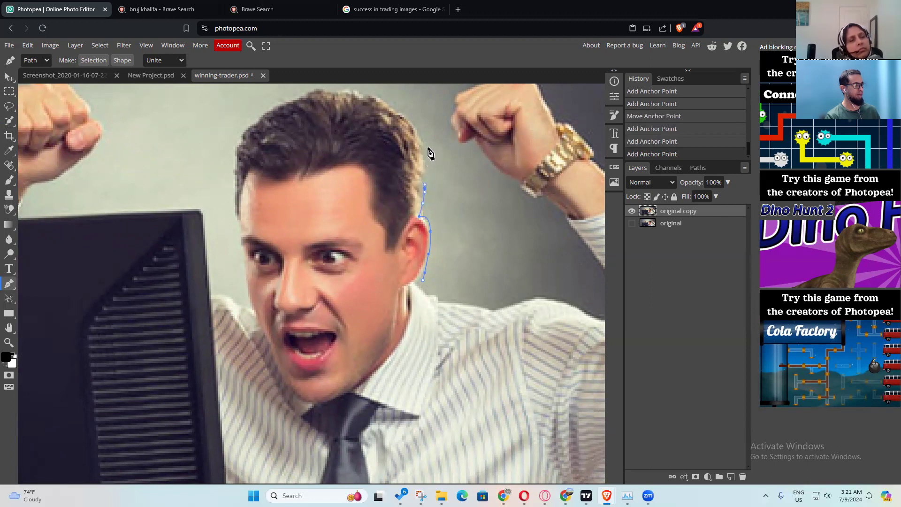
key(ctrl+minus)
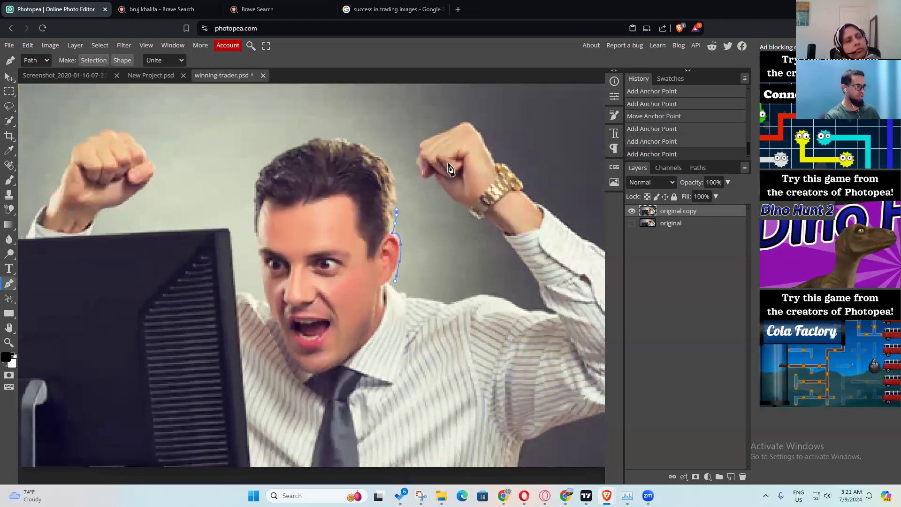
click(397, 193)
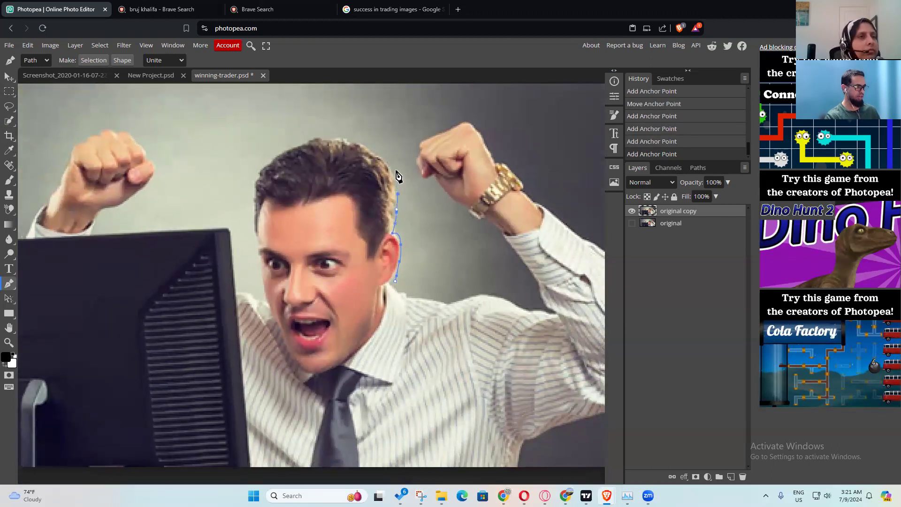
click(388, 161)
click(375, 150)
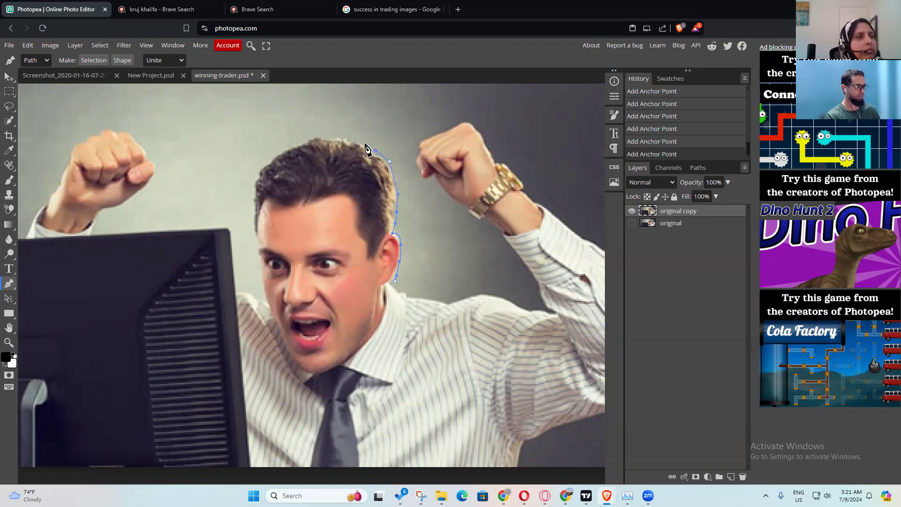
Step: Continue the pen path across the top of the hair and down to its front edge by the forehead
click(357, 142)
click(327, 136)
click(303, 140)
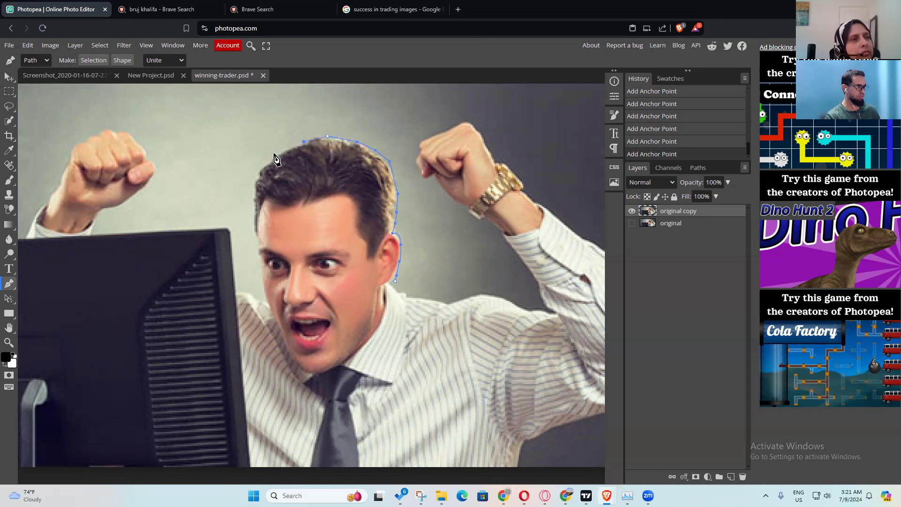
click(277, 154)
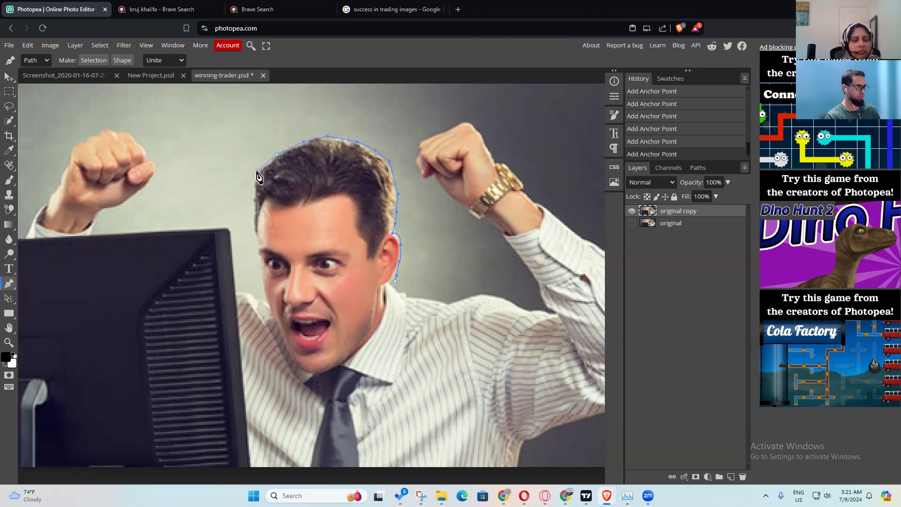
click(255, 191)
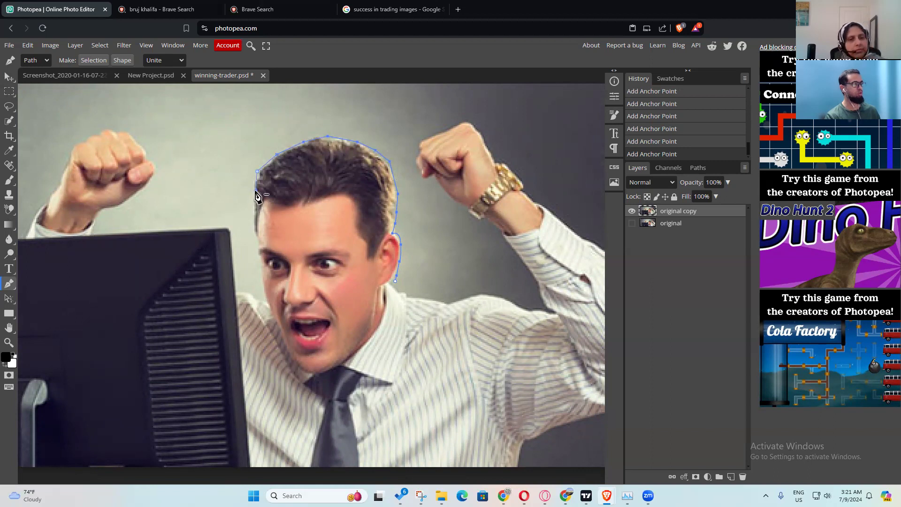
Step: Continue the pen path from the front of the hair down the man's forehead and cheek to his shoulder
click(254, 207)
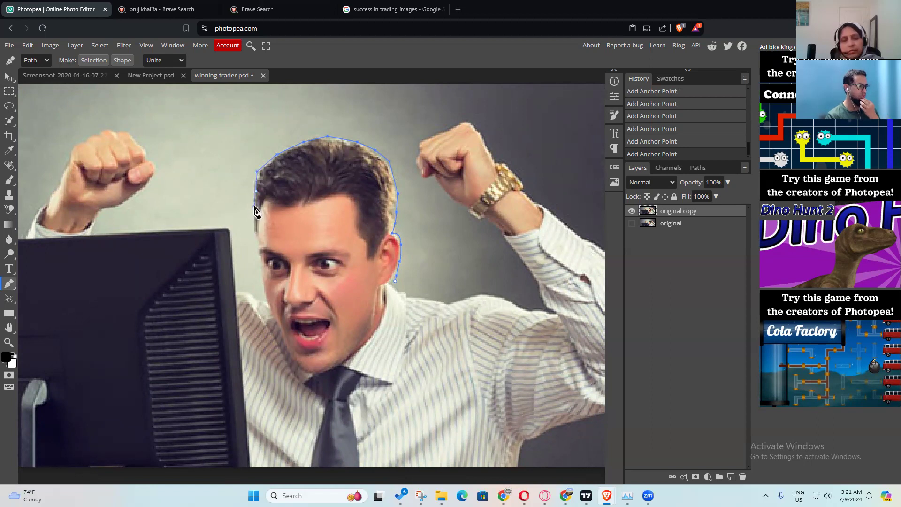
click(256, 225)
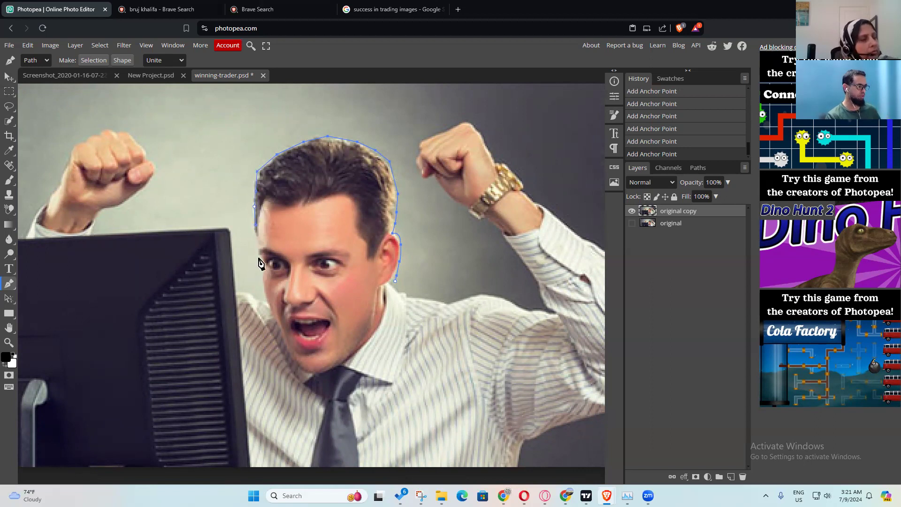
click(255, 239)
click(257, 252)
click(259, 270)
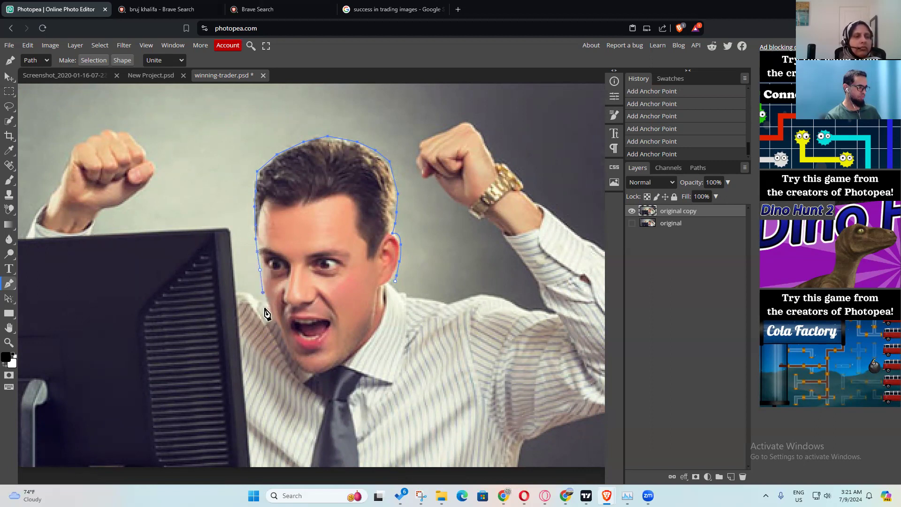
click(265, 302)
Step: Extend the path across the shoulder to the monitor, up its side edge and along its top to the raised wrist
click(251, 294)
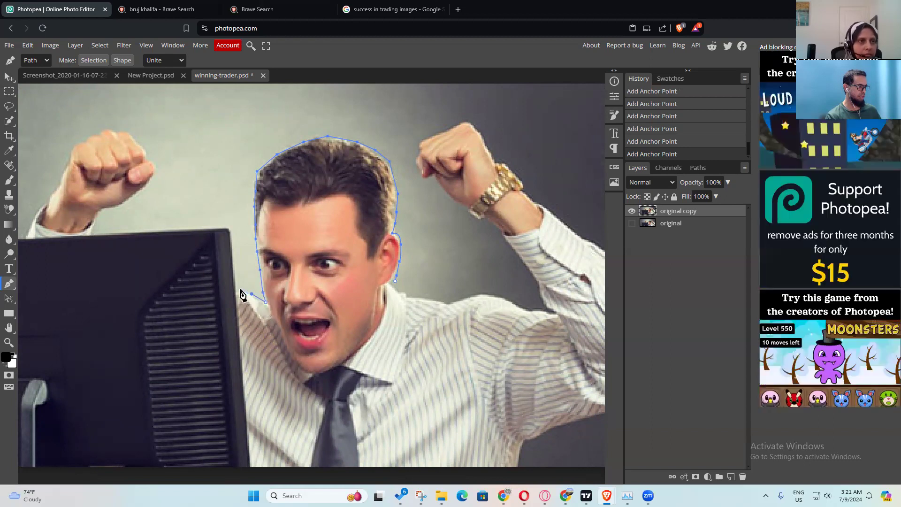
click(240, 291)
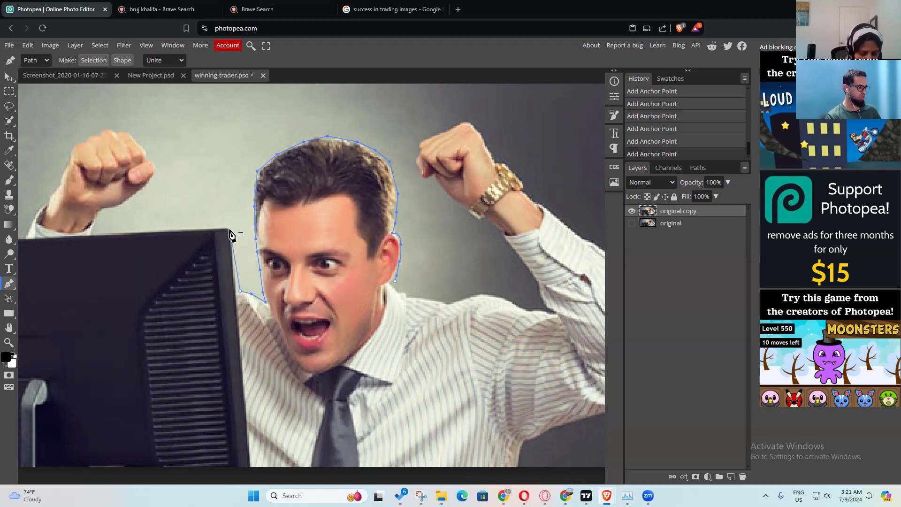
click(94, 235)
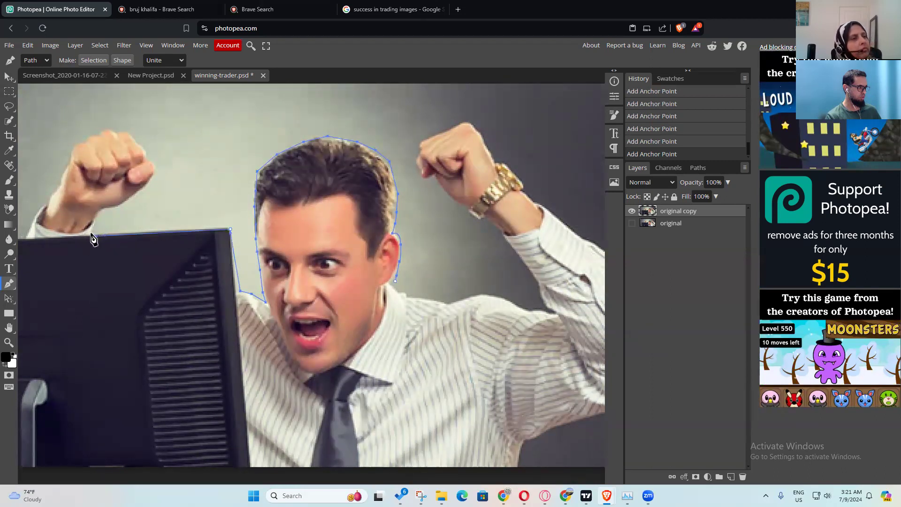
Step: Trace the path from the wrist along the underside of the fist above the monitor and around its knuckles
click(98, 217)
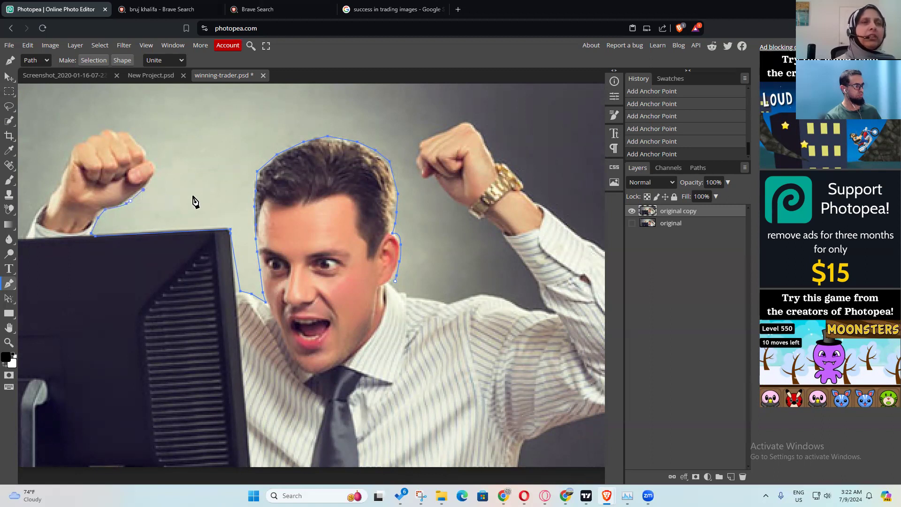
scroll(194, 195, down, 5)
scroll(193, 196, up, 10)
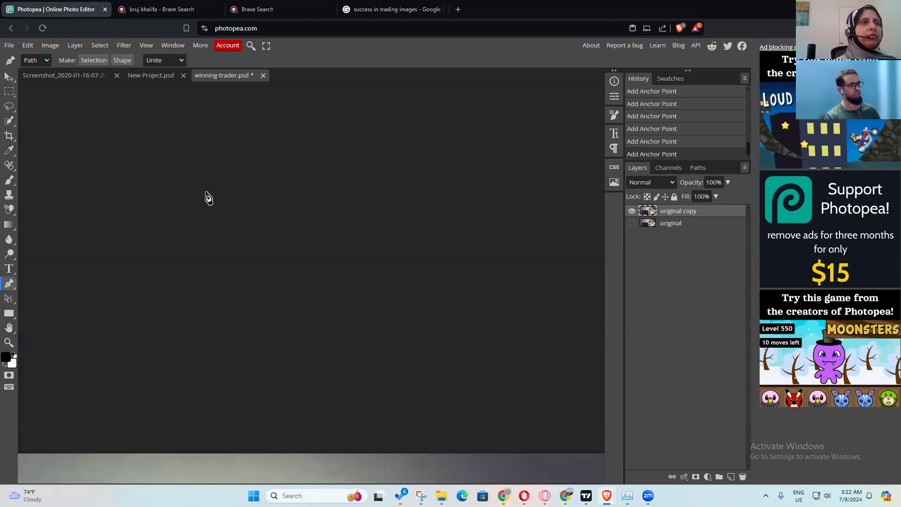
scroll(209, 197, up, 10)
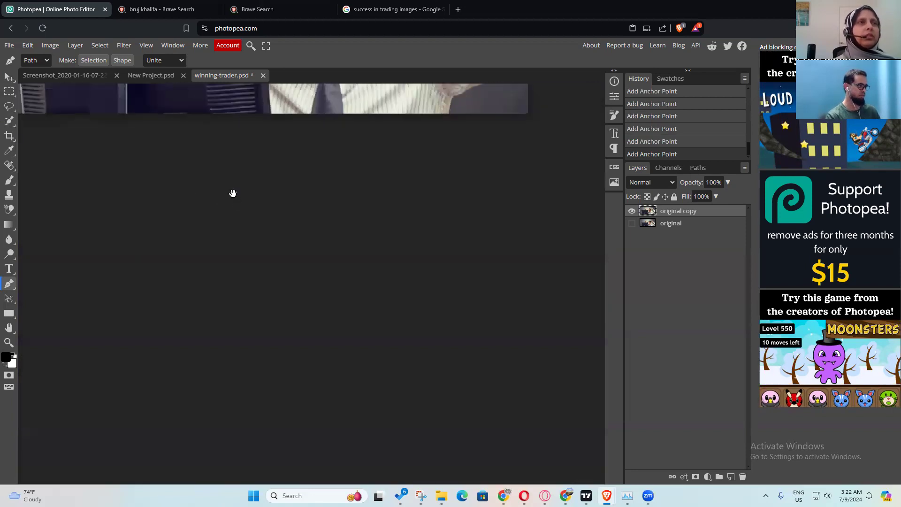
scroll(301, 196, up, 5)
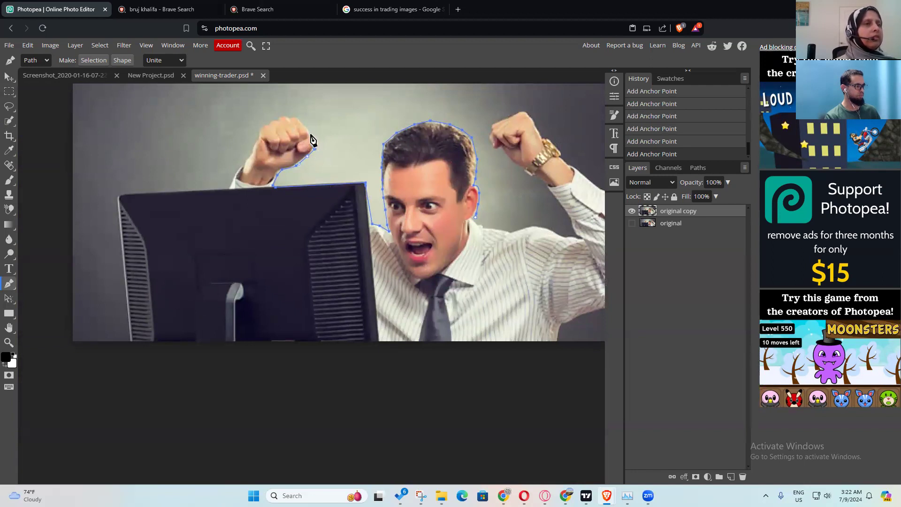
click(304, 121)
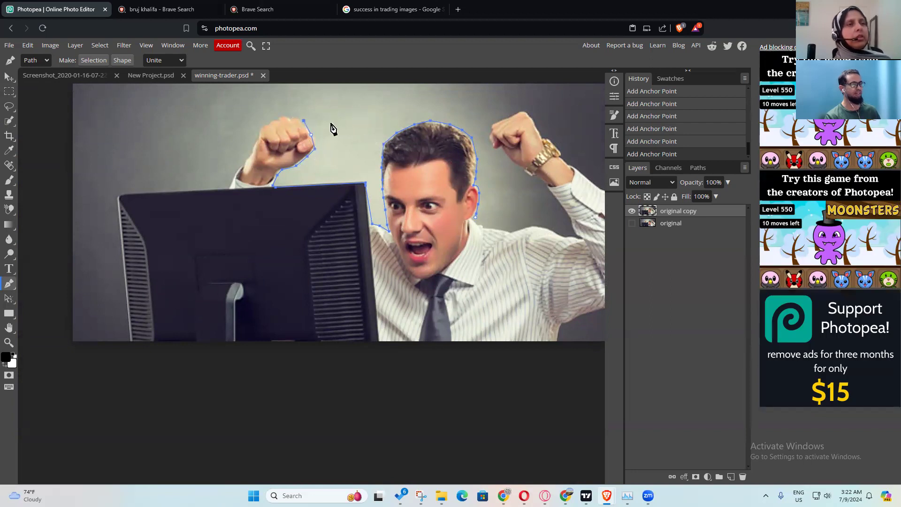
Step: Continue the path over the top of the fist above the monitor to its outer edge
scroll(326, 135, up, 1)
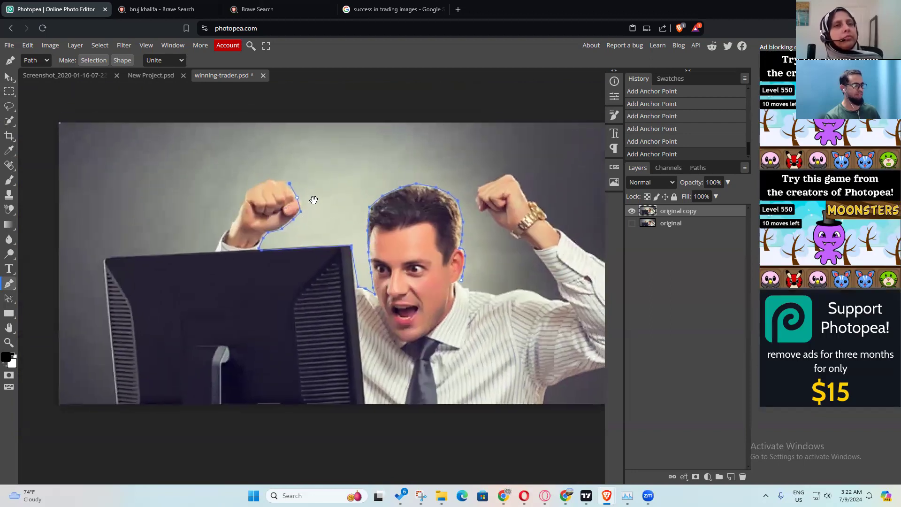
click(280, 179)
click(267, 180)
click(258, 182)
click(249, 190)
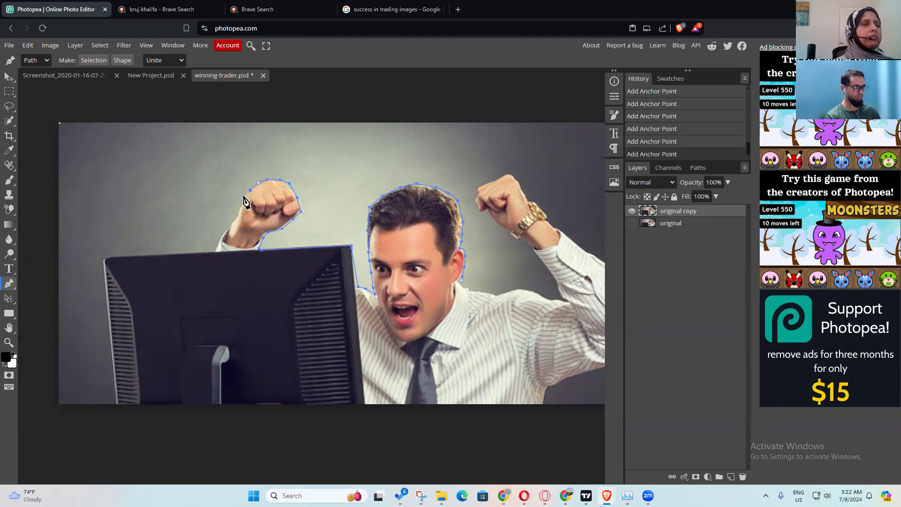
click(244, 196)
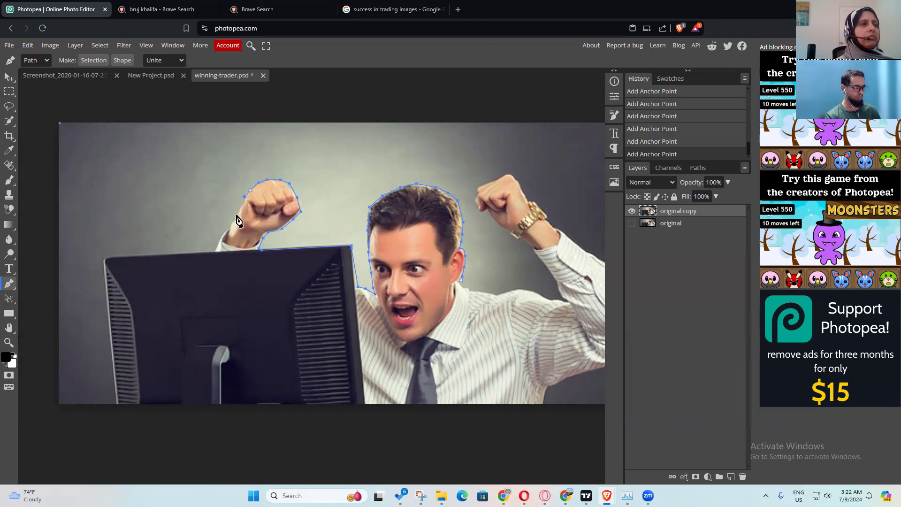
Step: Trace the path down the outer edge of the wrist and shirt cuff to the monitor's top edge
click(237, 220)
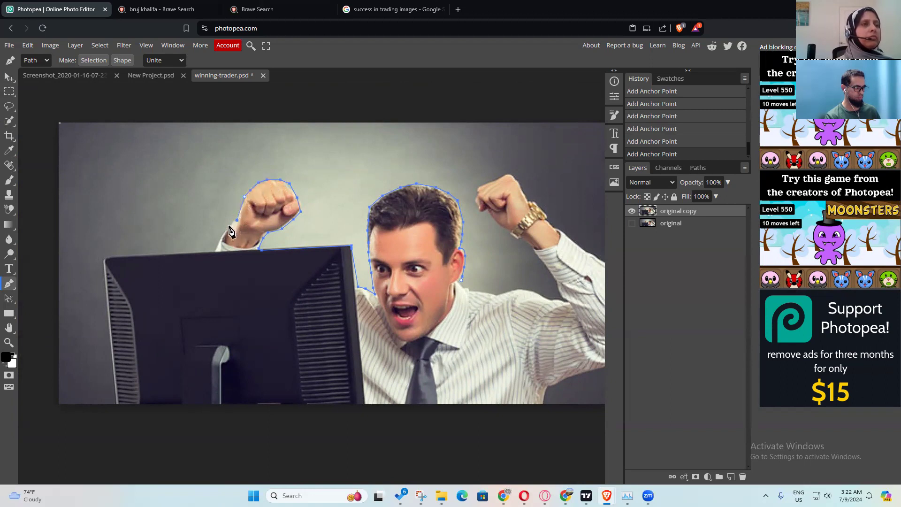
click(230, 224)
click(220, 238)
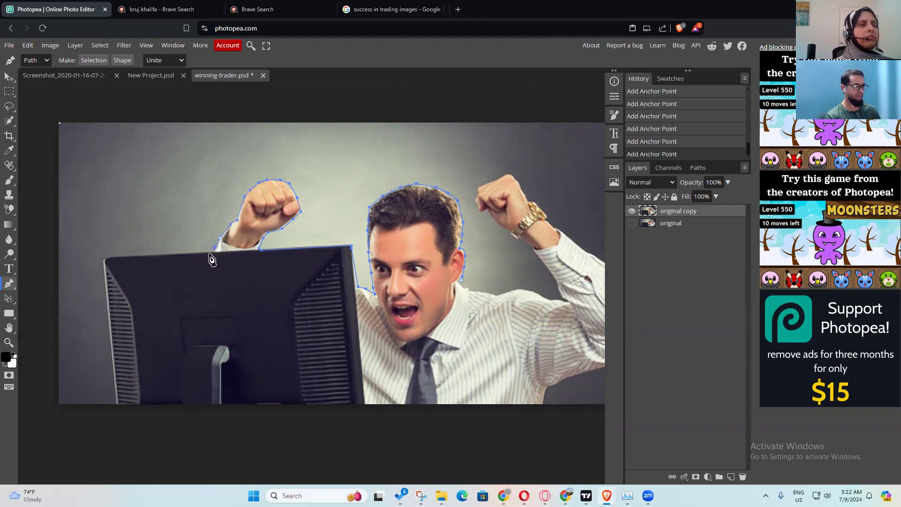
click(207, 254)
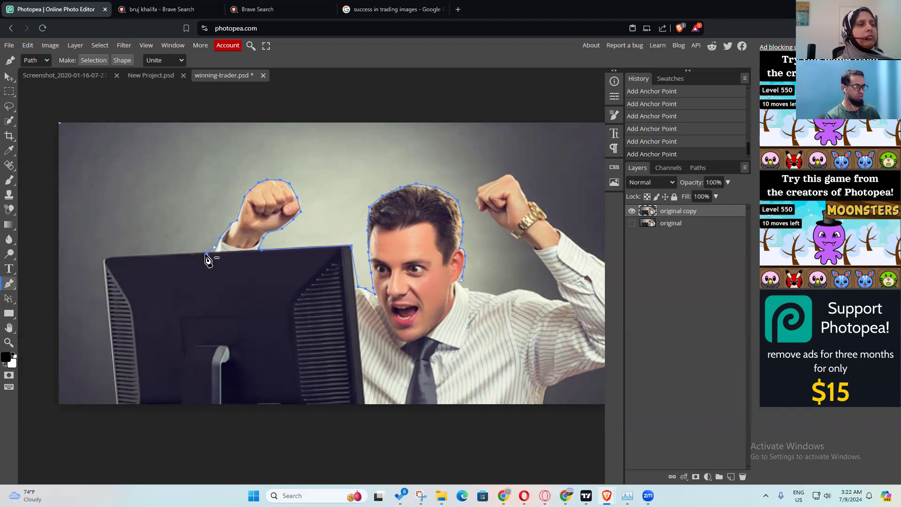
Step: Extend the path along the monitor's top edge, around its outer corner and down its outer side to the image's lower edge
click(168, 253)
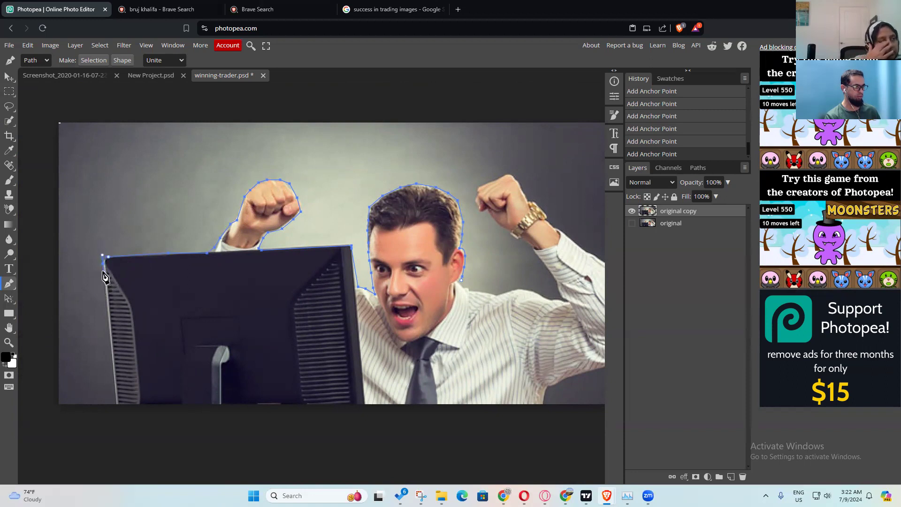
drag(146, 286, 169, 218)
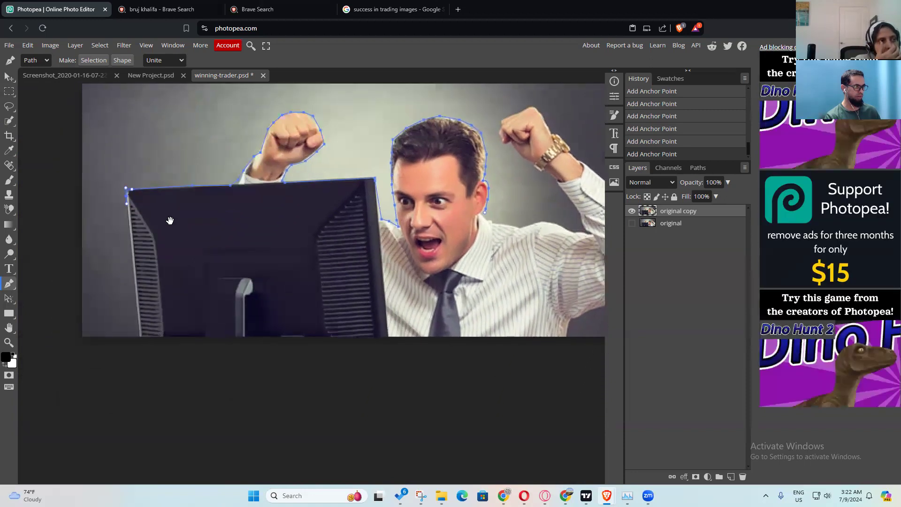
drag(122, 200, 124, 203)
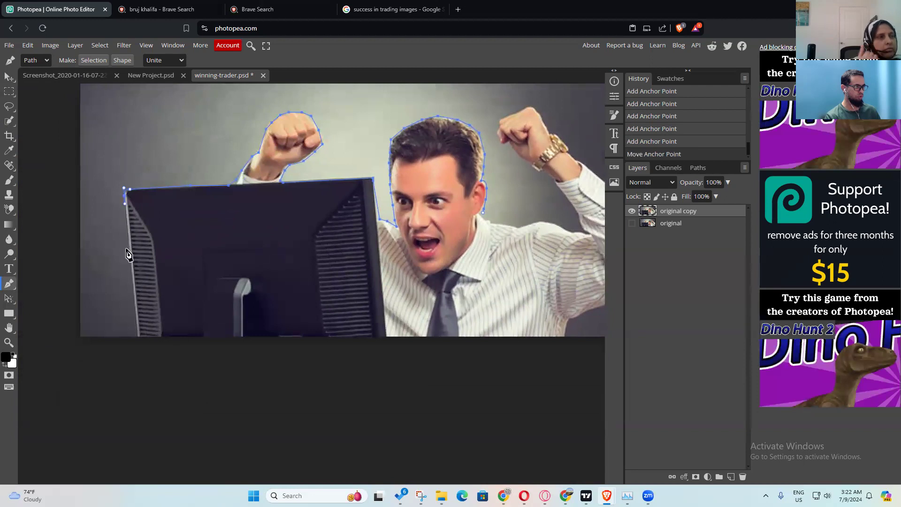
click(132, 291)
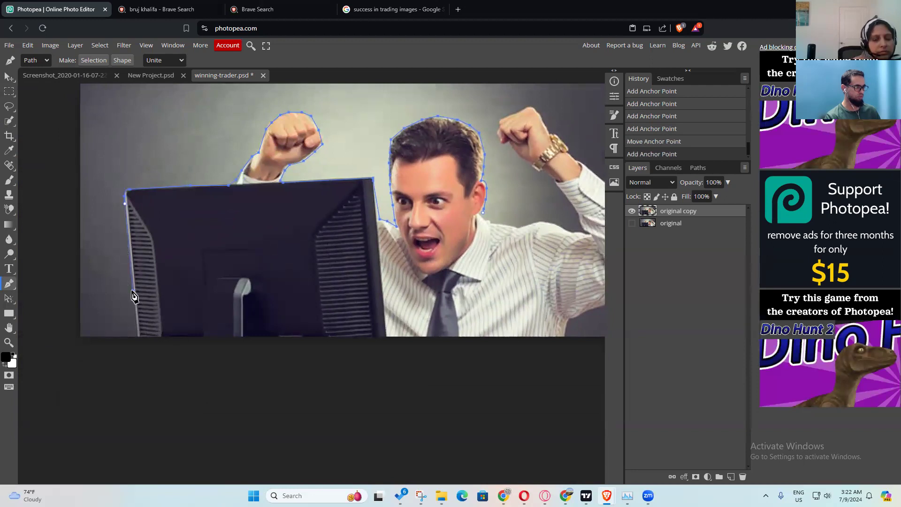
click(137, 336)
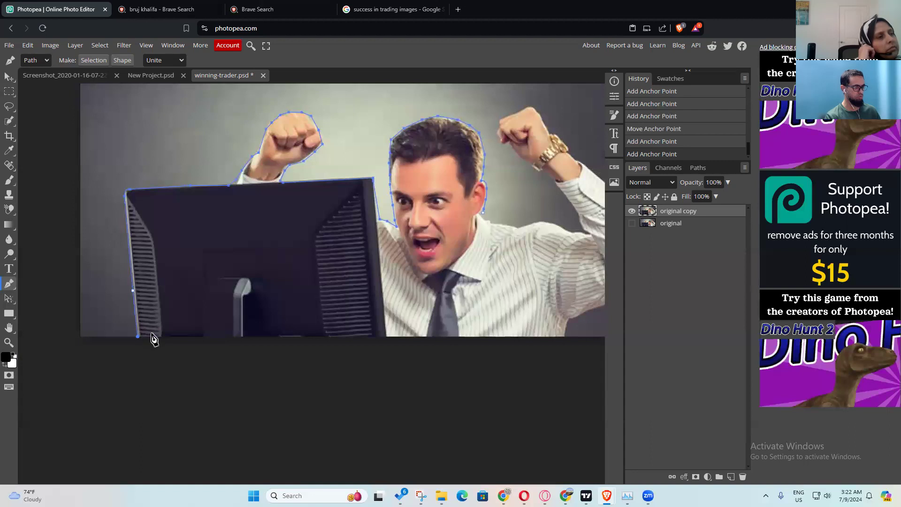
Step: Run the path along the image's lower edge, past the monitor and tie, to the far side of the man's shirt
click(290, 337)
click(386, 336)
click(508, 337)
click(553, 336)
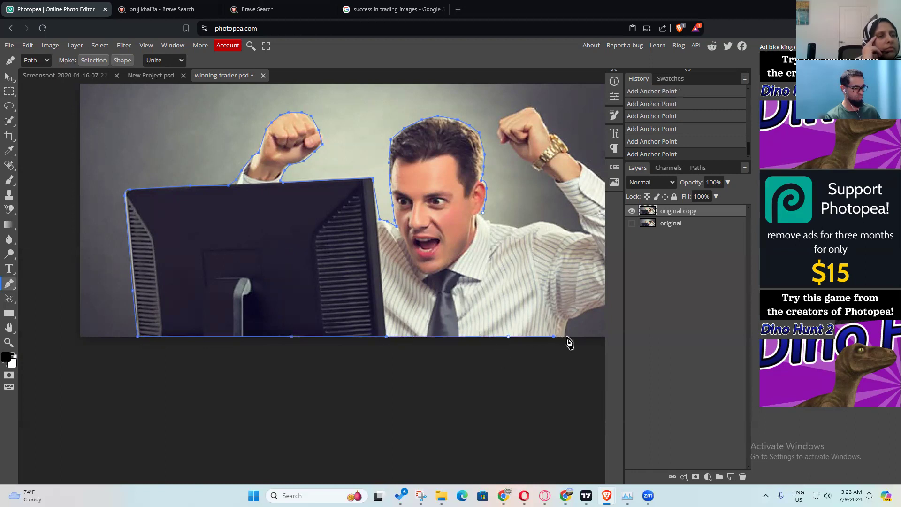
click(564, 336)
Step: Trace the path up the shirt's side and along the underside of the upper arm to the image's side edge, adjusting anchor points
drag(571, 322, 504, 349)
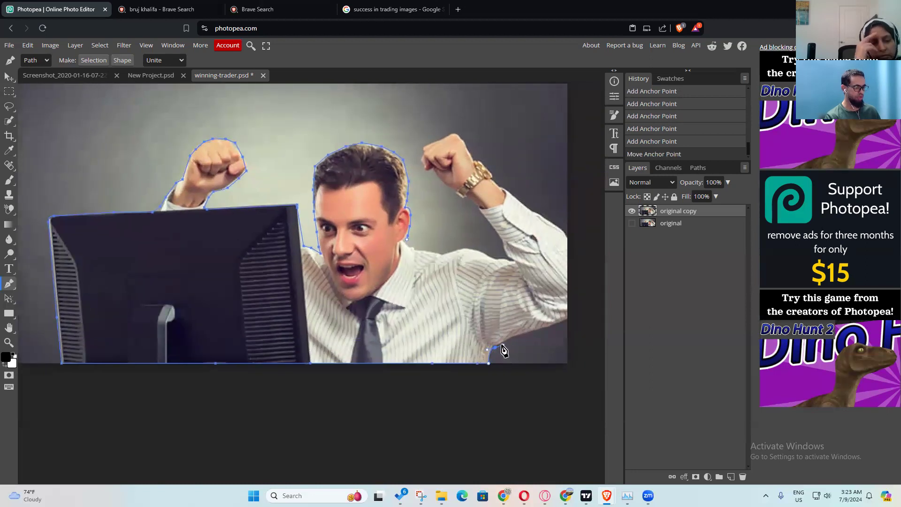
click(495, 347)
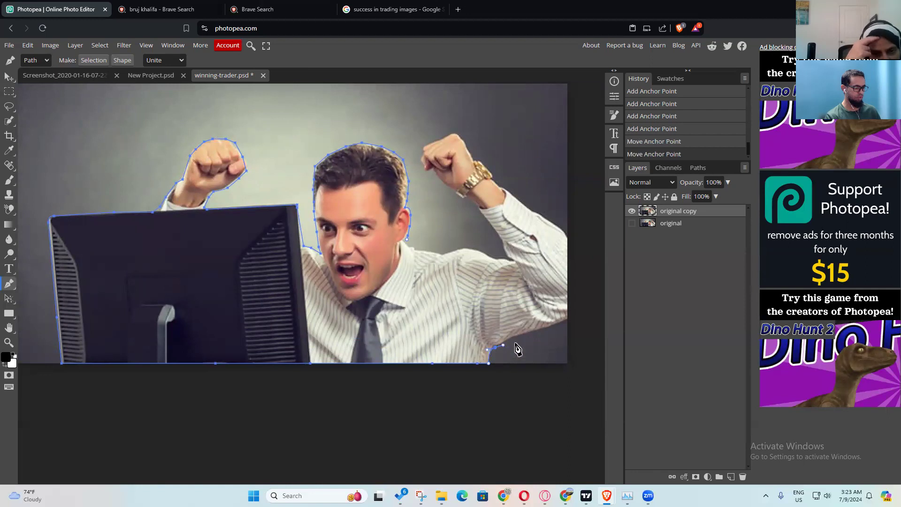
click(536, 332)
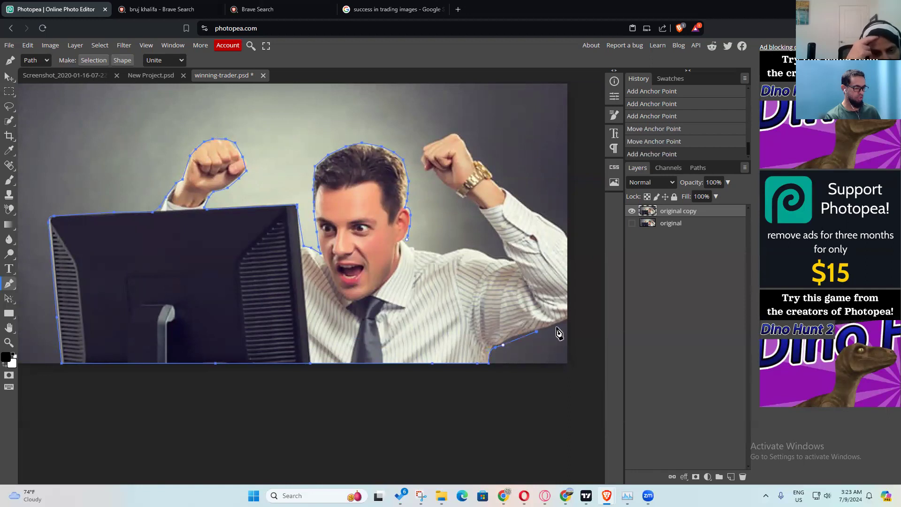
click(551, 328)
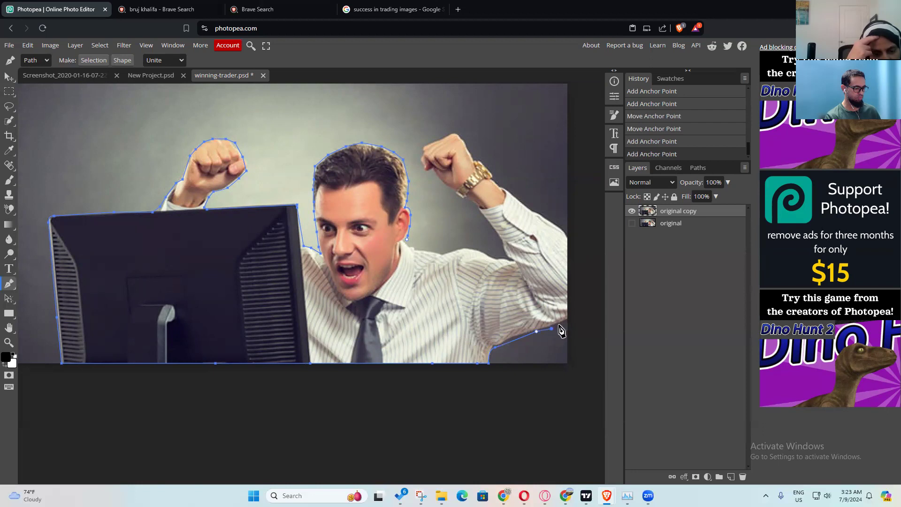
click(562, 324)
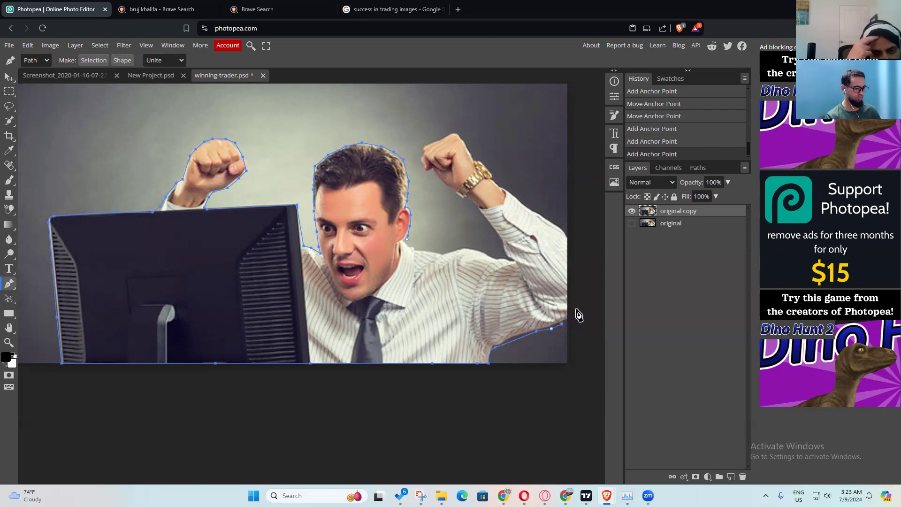
Step: Continue the path up the image's side edge and along the upper edge of the forearm sleeve to the cuff
click(567, 230)
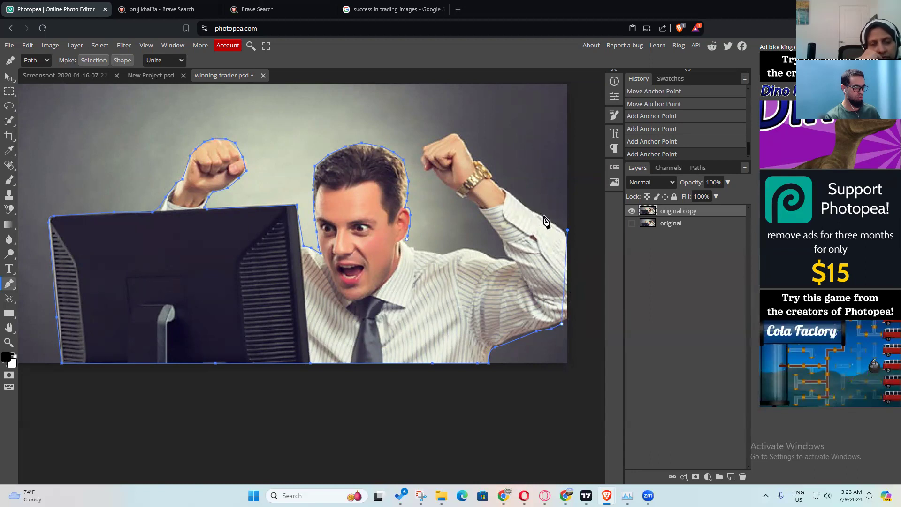
drag(542, 216, 532, 211)
click(543, 217)
click(503, 186)
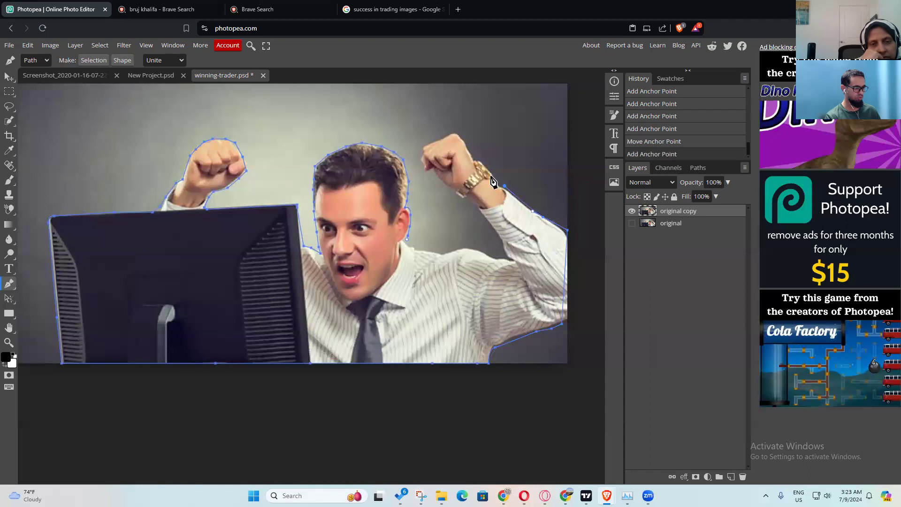
Step: Trace the path around the outer edge of the wristwatch, repositioning the misplaced anchor points
click(491, 177)
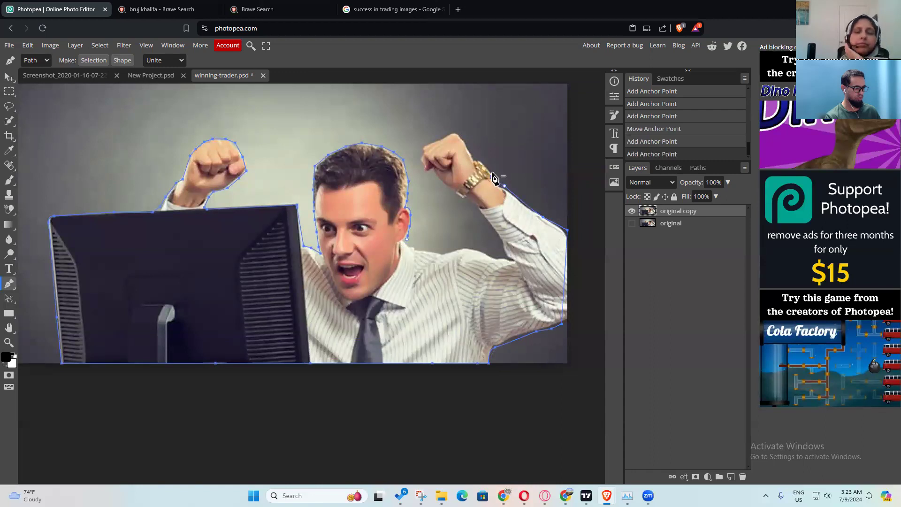
drag(494, 177, 492, 177)
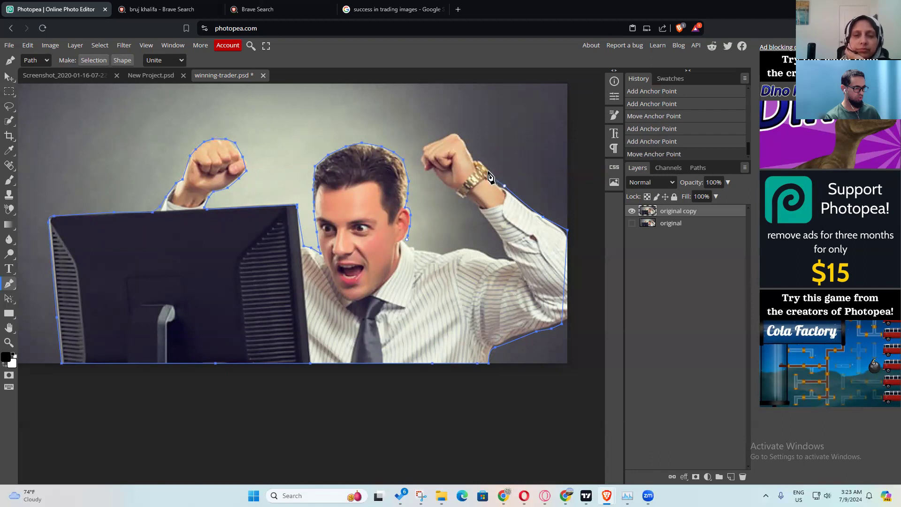
click(478, 163)
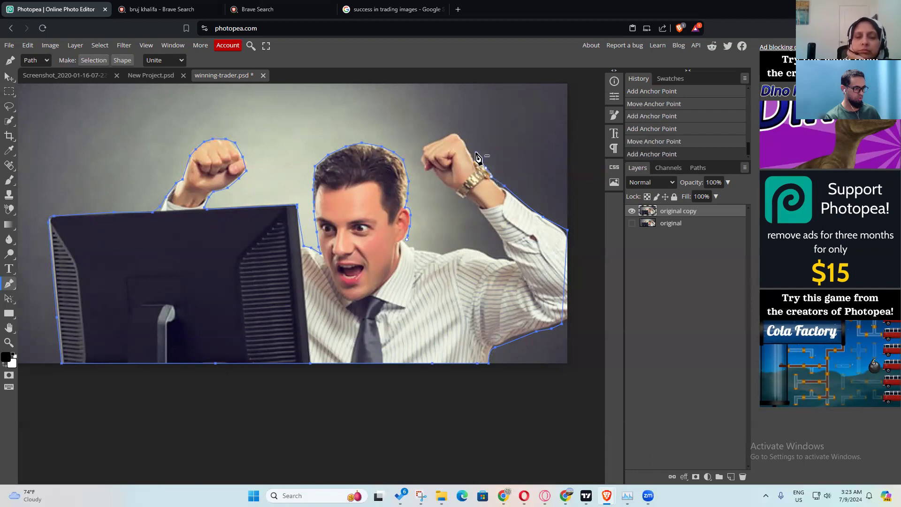
drag(475, 158, 480, 162)
click(477, 159)
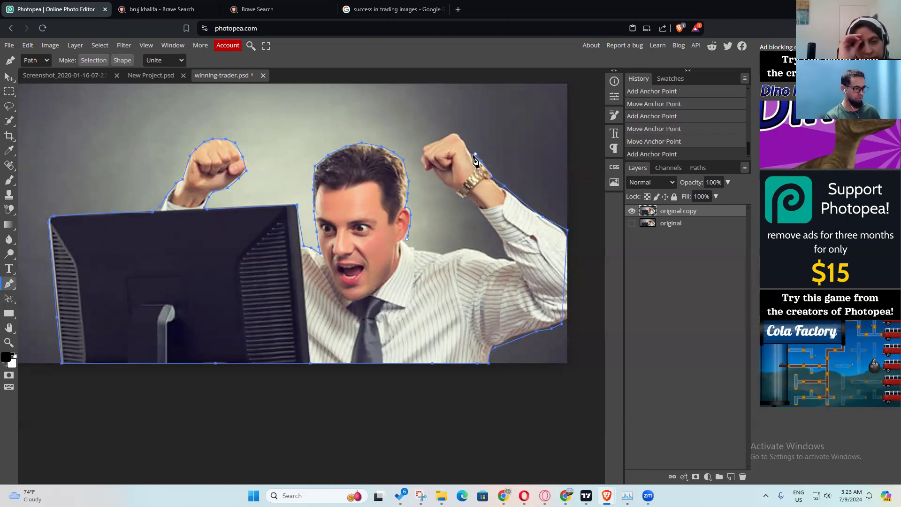
Step: Continue the path over the top of the fist on the watch arm to its knuckles, adjusting the anchor points
click(457, 137)
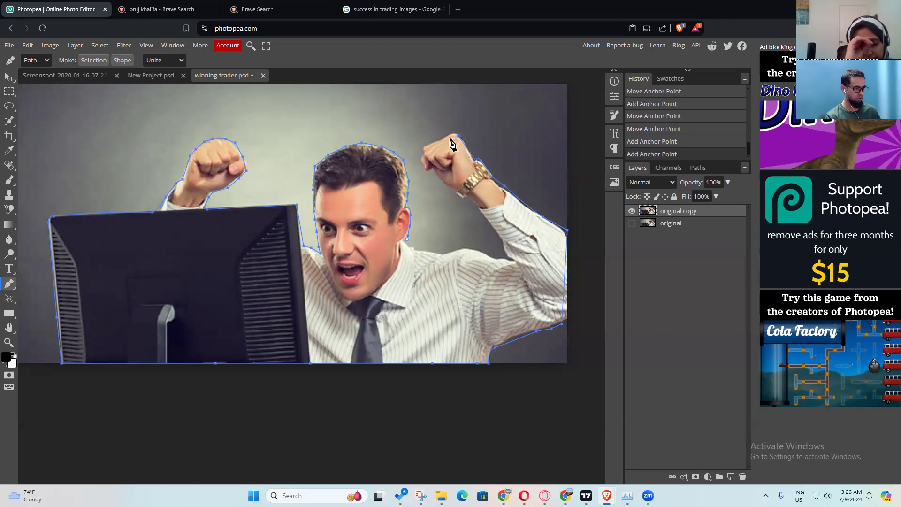
click(423, 147)
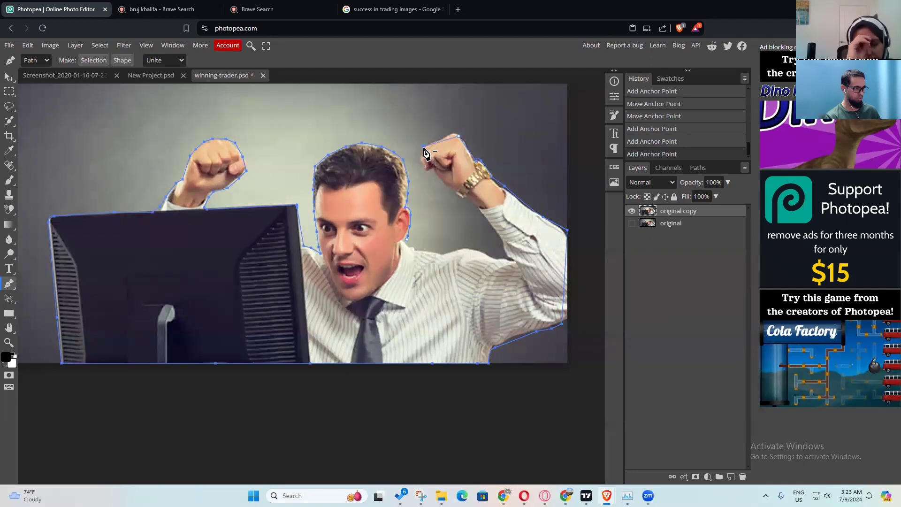
drag(424, 147, 391, 168)
click(424, 148)
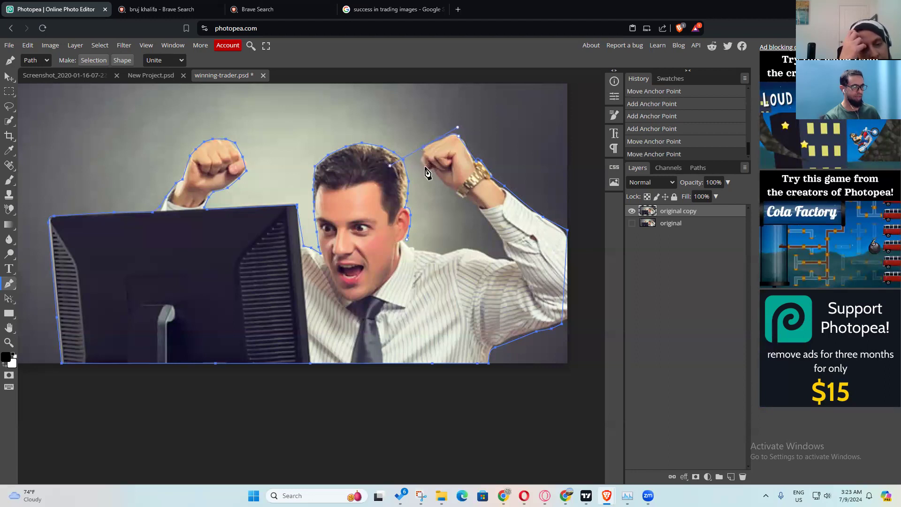
click(425, 168)
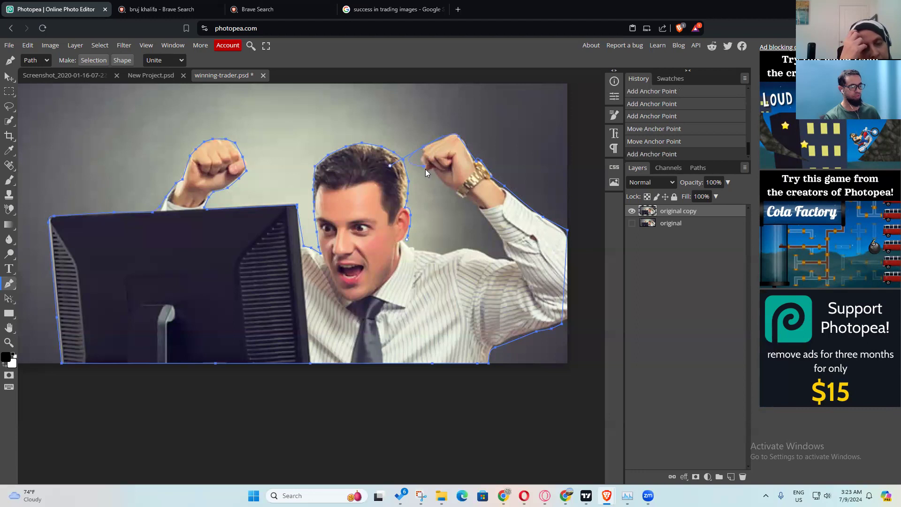
Step: Try to place the next Pen path anchor points along the front of the raised fist on the watch arm
key(ctrl+z)
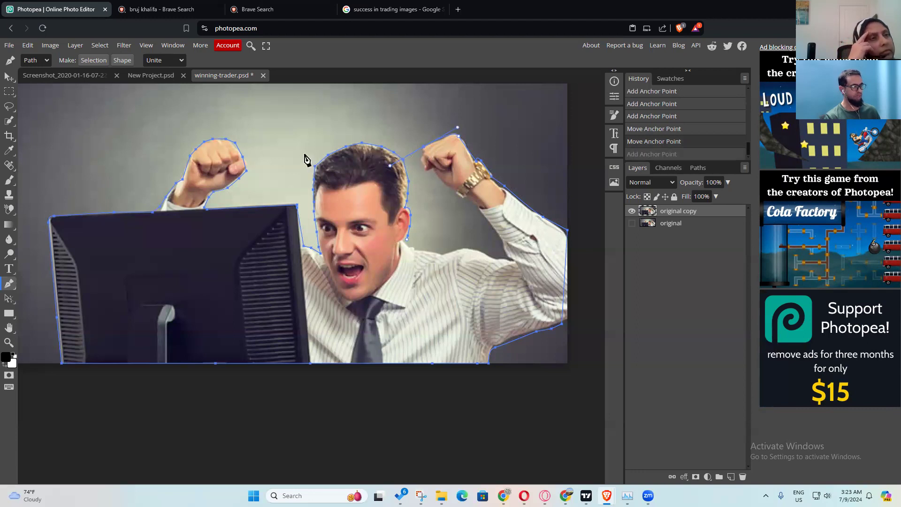
click(421, 164)
key(ctrl+z)
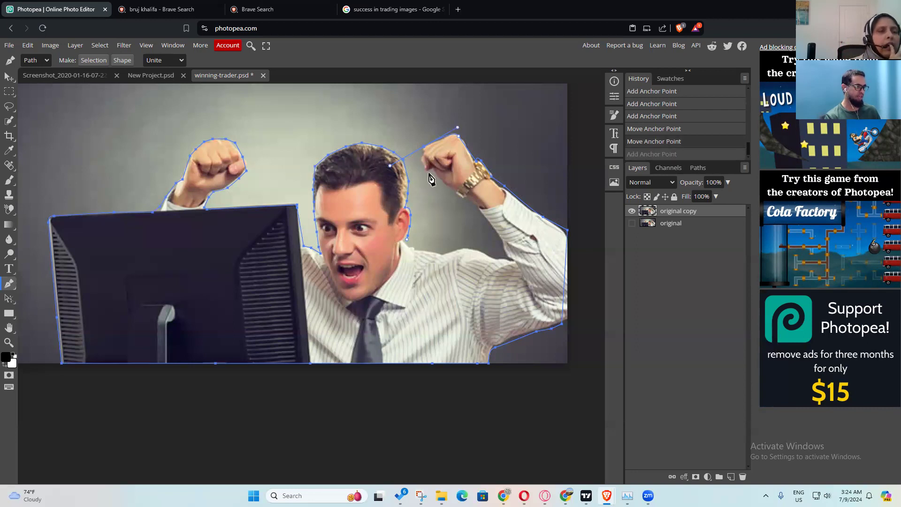
drag(427, 170, 387, 165)
key(ctrl+z)
click(423, 155)
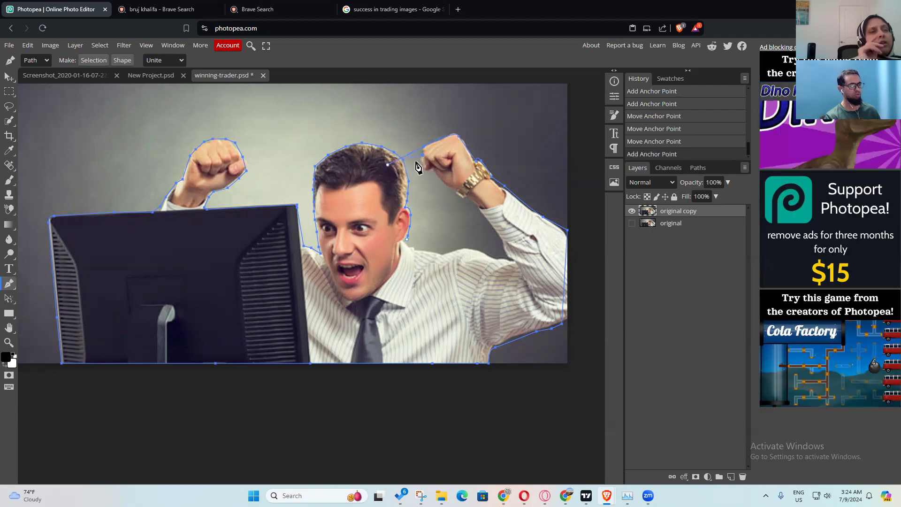
key(ctrl+z)
key(ctrl+z)
key(ctrl+z)
key(ctrl+z)
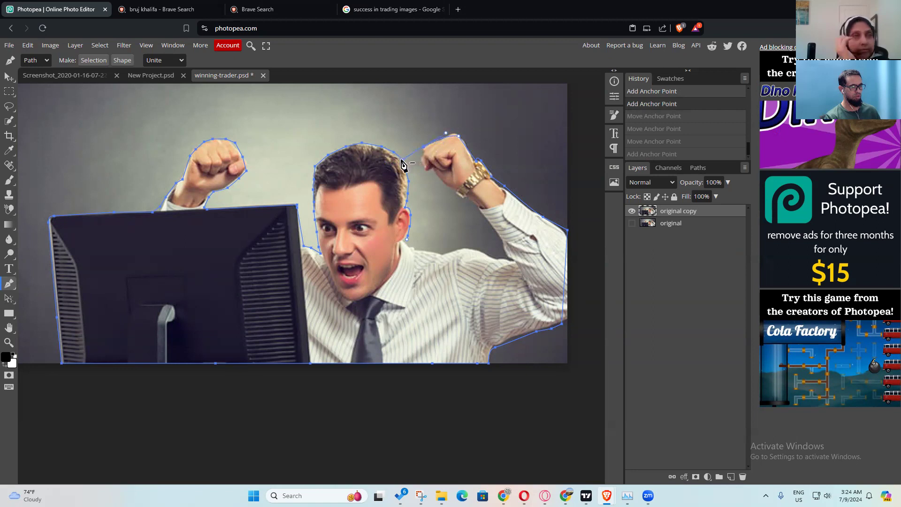
Step: Try to trace the Pen path with curved anchor points around the fist, under the wrist and onto the sleeve
drag(391, 162, 391, 162)
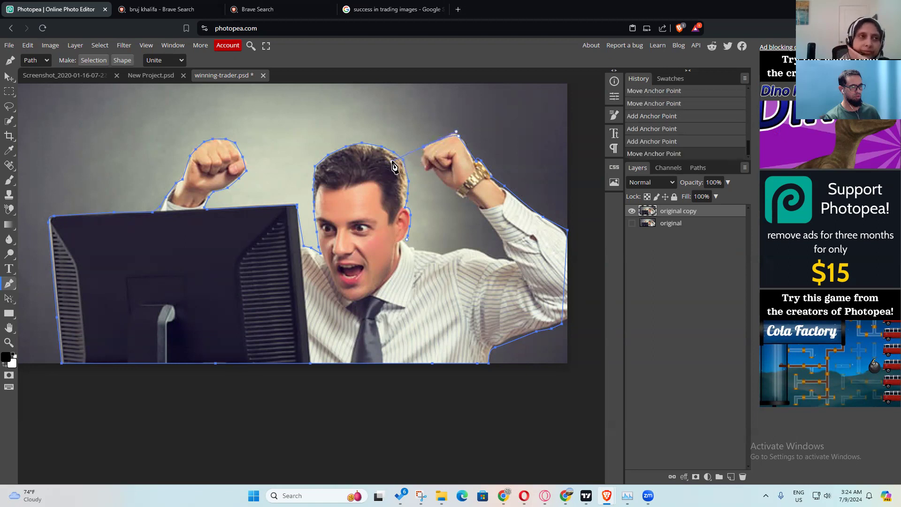
click(423, 163)
drag(422, 164, 448, 165)
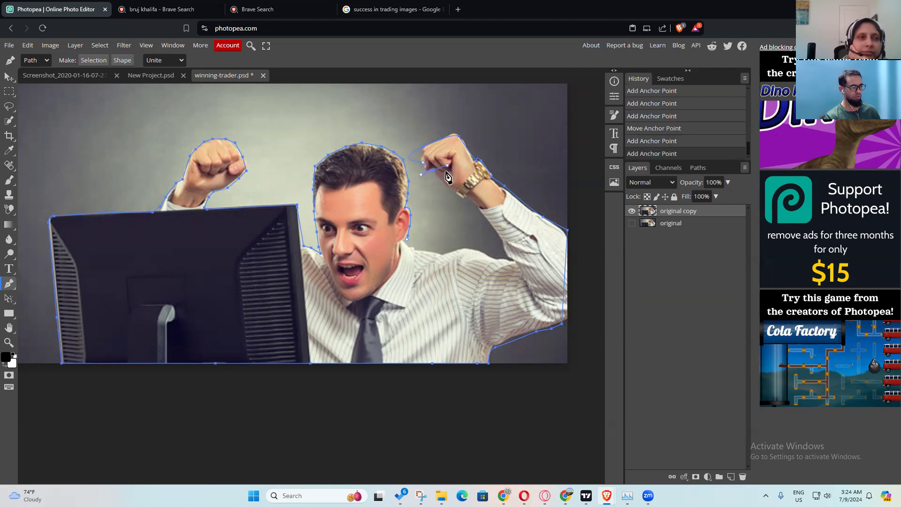
key(ctrl+z)
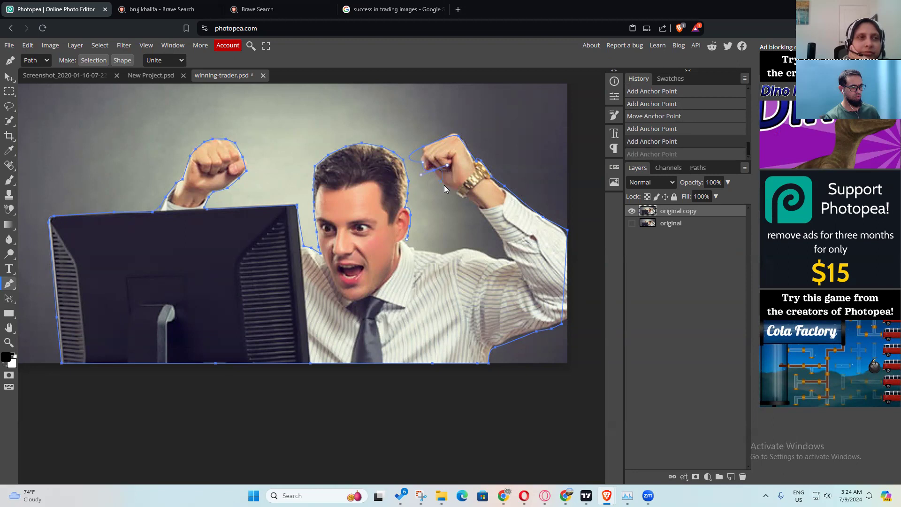
click(436, 177)
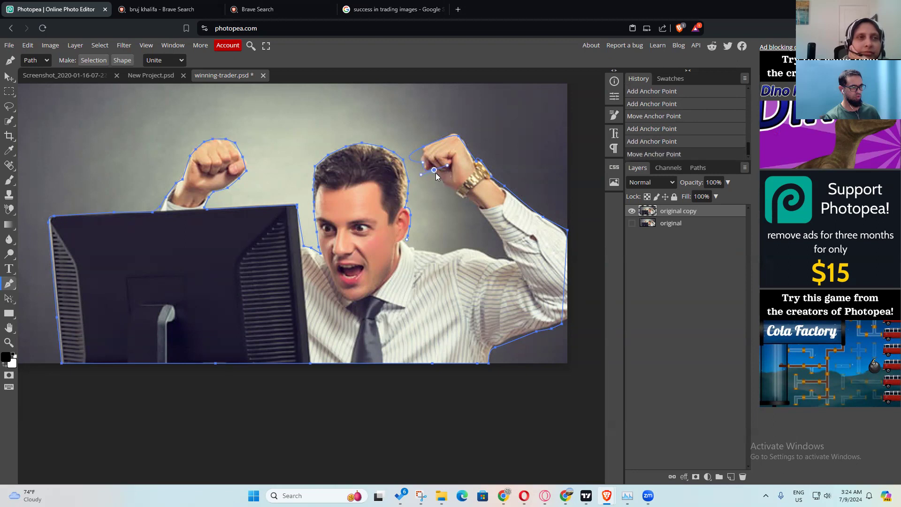
click(446, 183)
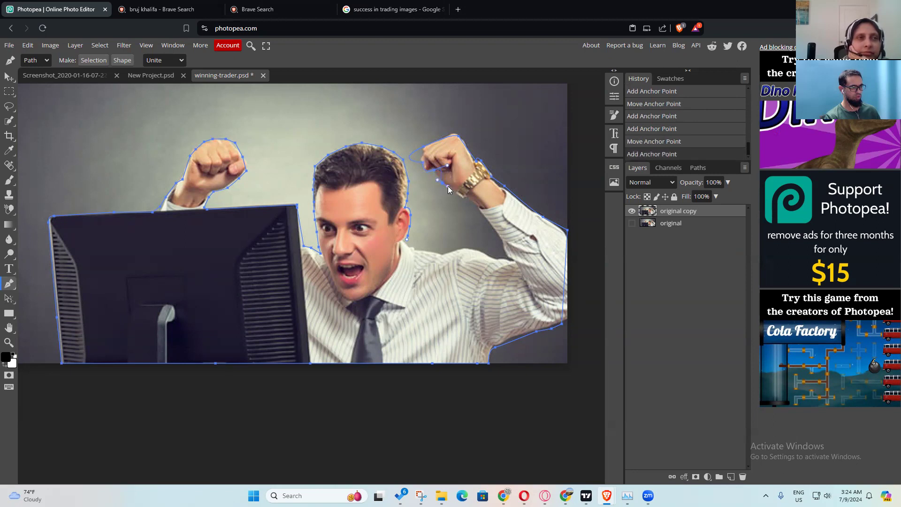
key(ctrl+z)
key(ctrl+z)
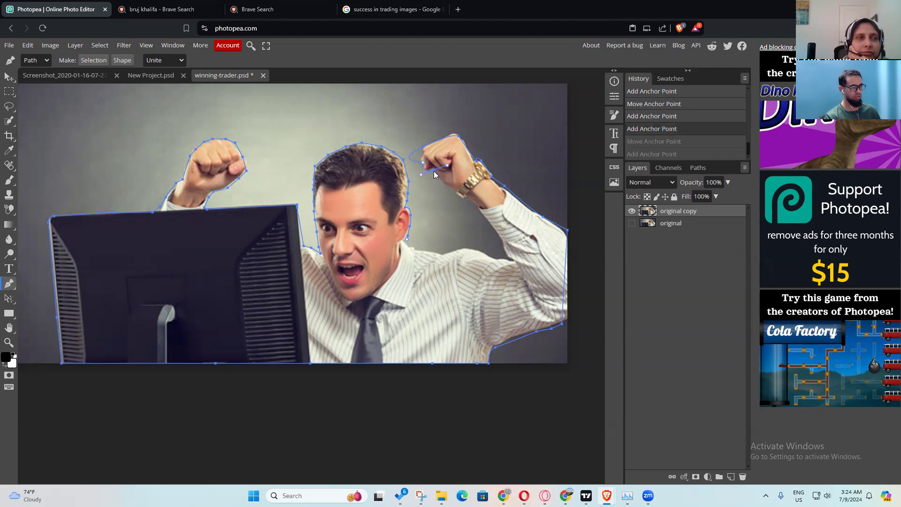
ctrl+click(434, 171)
mouse_move(436, 175)
mouse_down()
mouse_move(440, 162)
mouse_move(448, 166)
mouse_up()
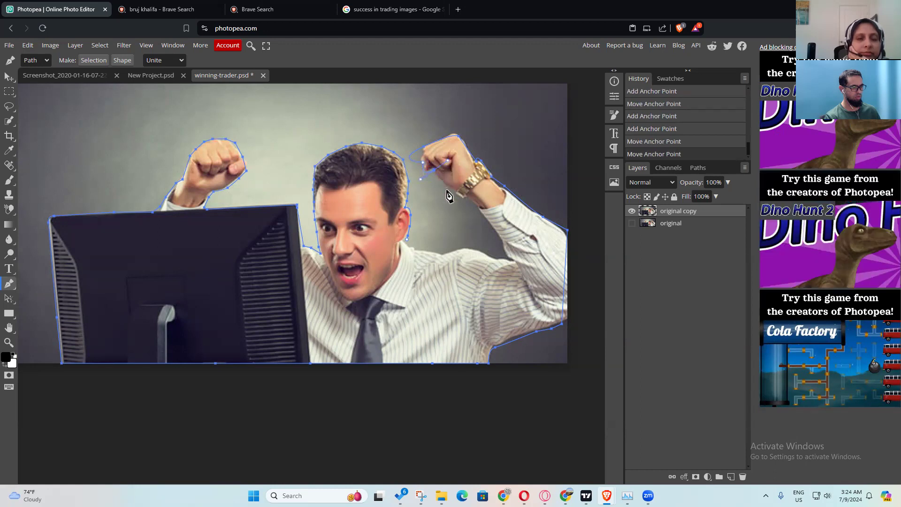
click(447, 186)
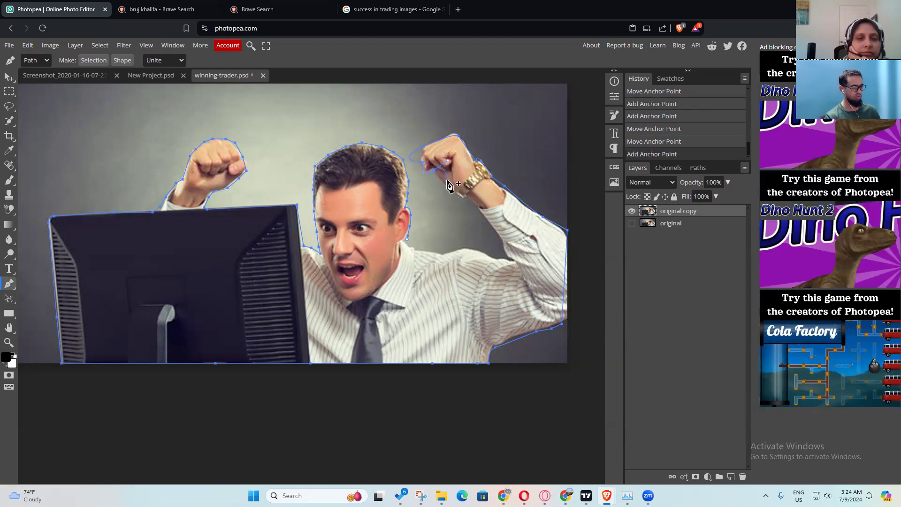
drag(450, 187, 472, 189)
click(448, 187)
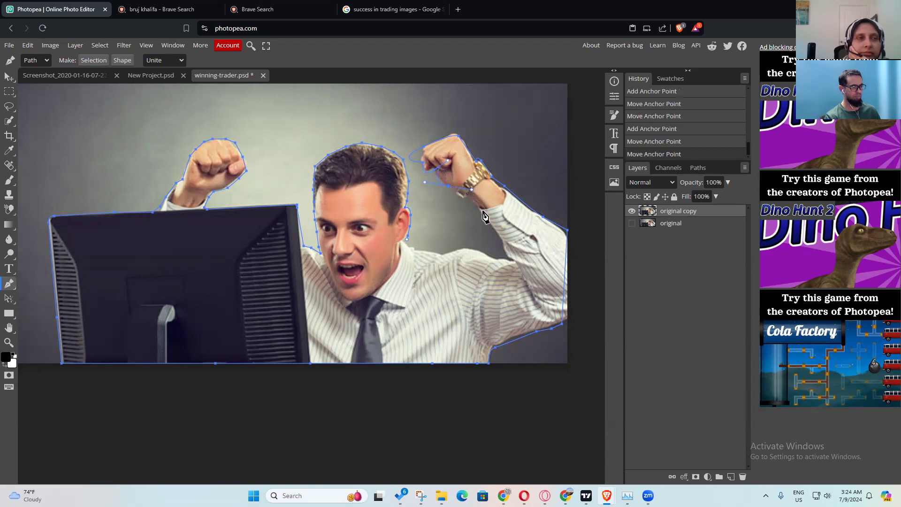
click(517, 218)
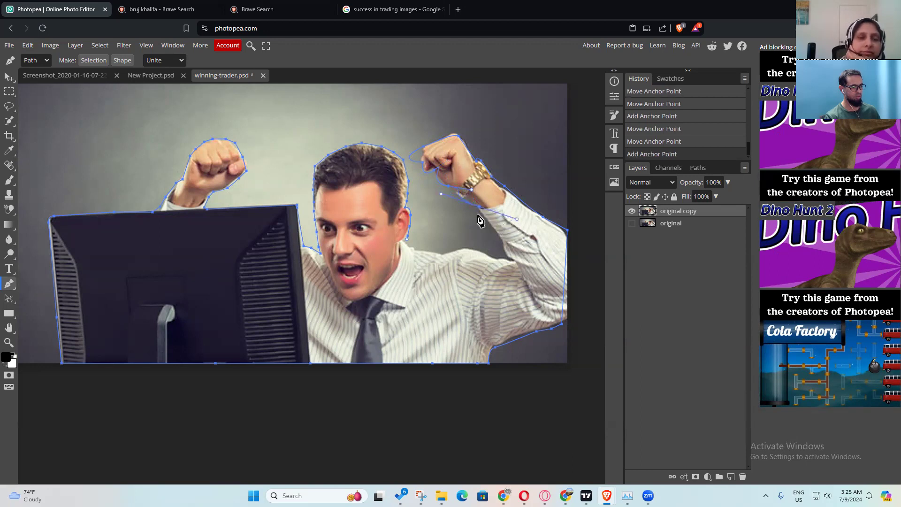
click(492, 231)
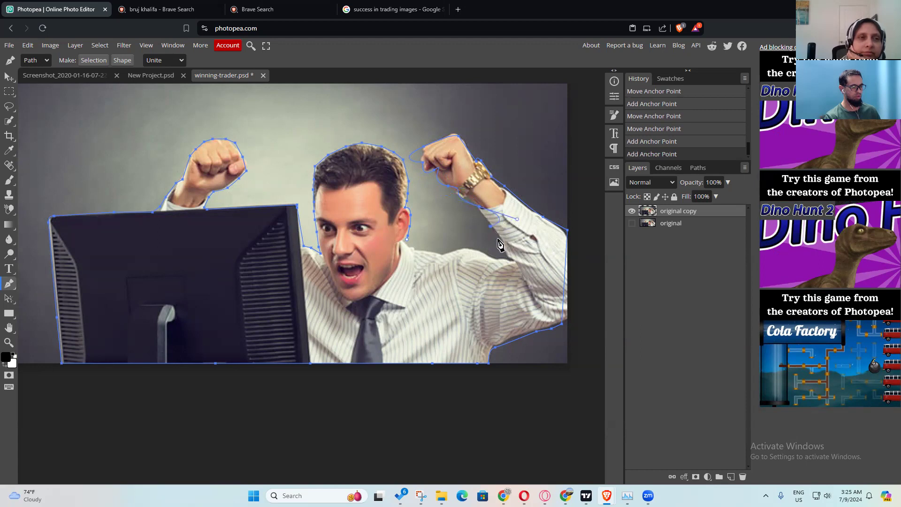
Step: Undo the path anchor points around the watch-arm fist and wrist, back to the top of the fist
key(ctrl+z)
key(ctrl+z)
key(ctrl+z)
key(ctrl+z)
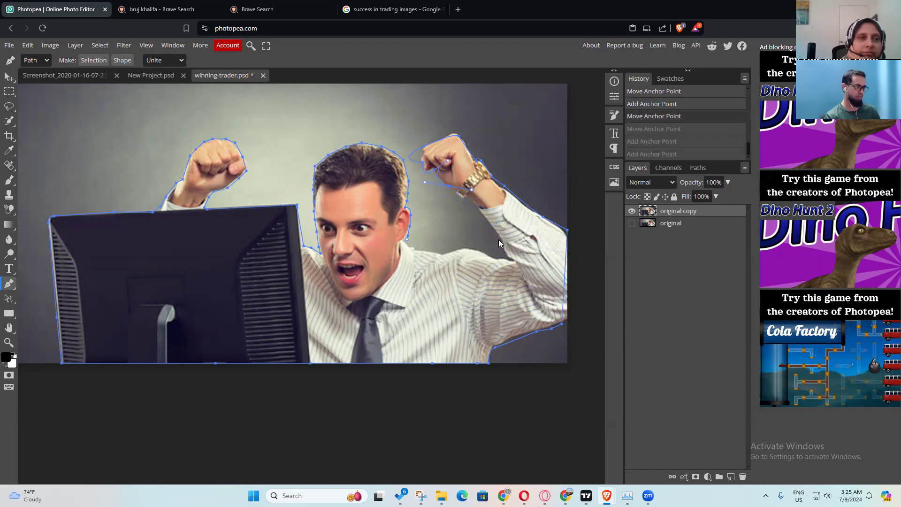
key(ctrl+z)
key(ctrl+z)
key(ctrl+z)
key(ctrl+z)
key(ctrl+z)
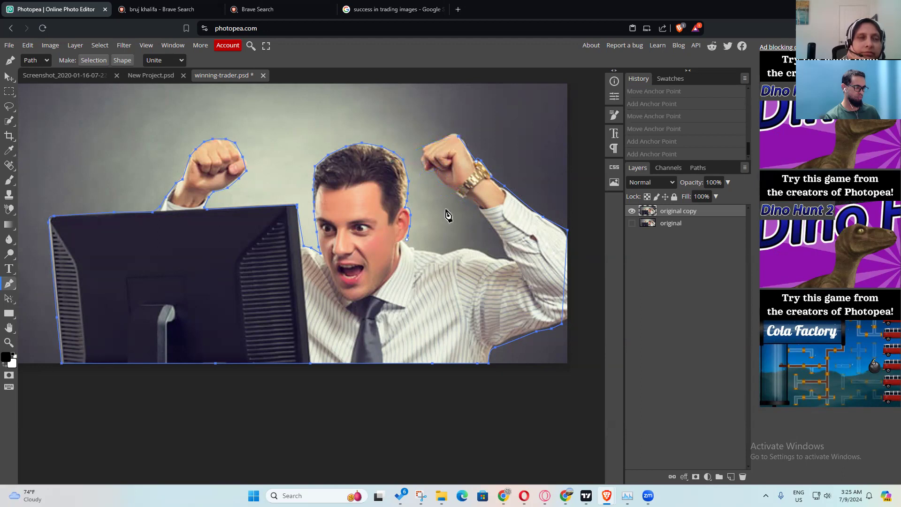
Step: Trace the Pen path closely around the knuckles and front of the watch-arm fist with straight anchor points
click(452, 135)
click(433, 142)
click(425, 149)
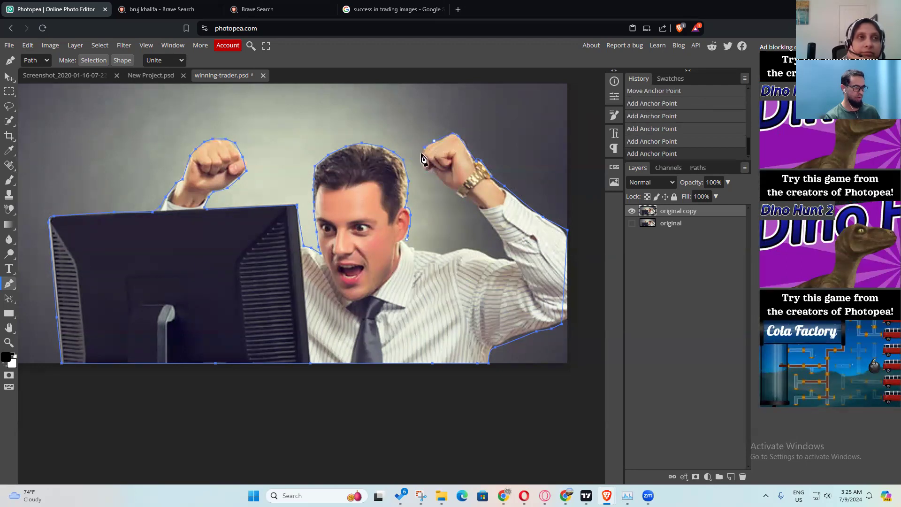
click(425, 154)
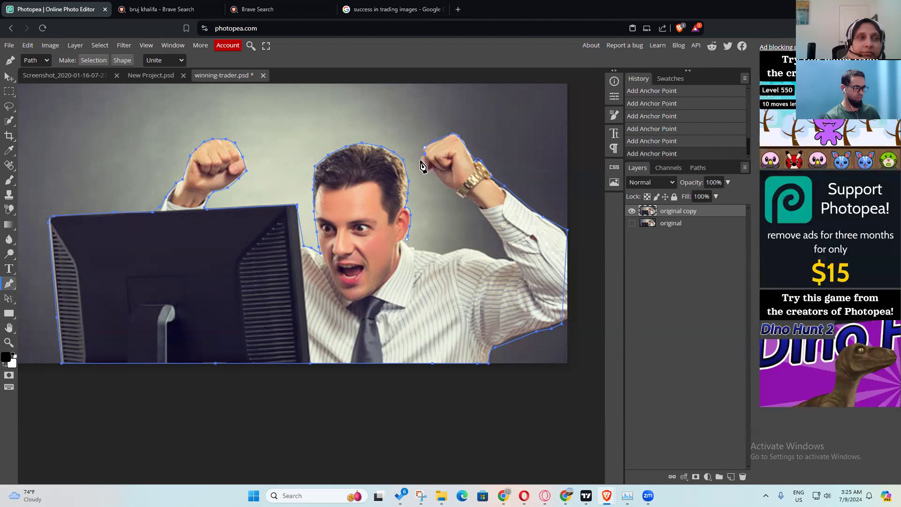
click(421, 160)
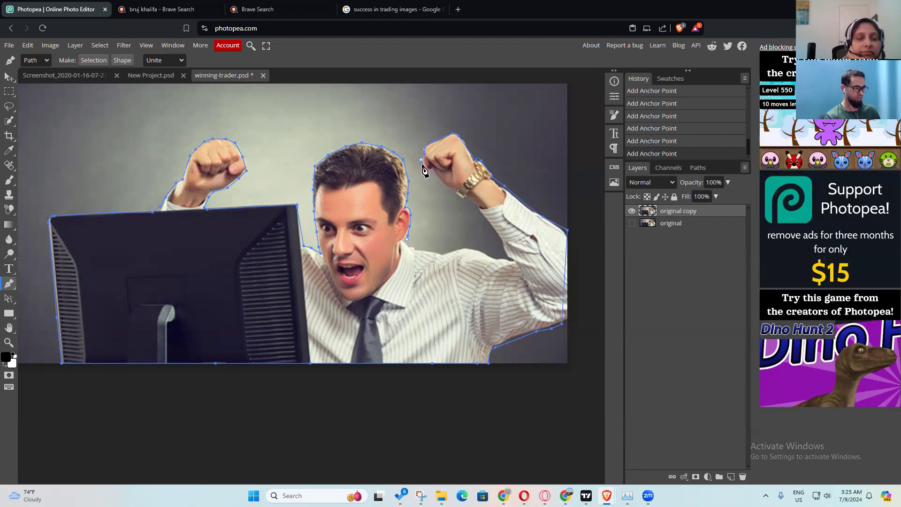
click(427, 172)
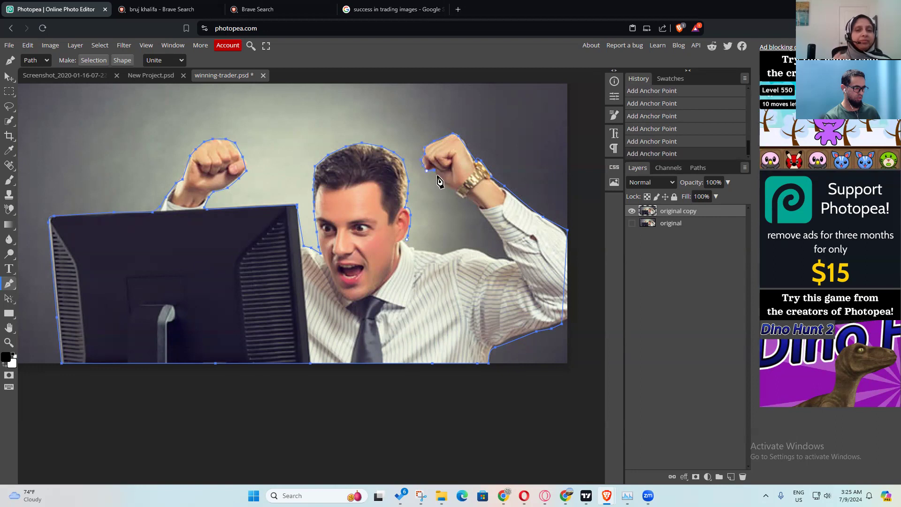
Step: Continue the Pen path under the wrist and watch and along the sleeve's inner edge to the shoulder crease
click(448, 188)
click(457, 193)
click(475, 205)
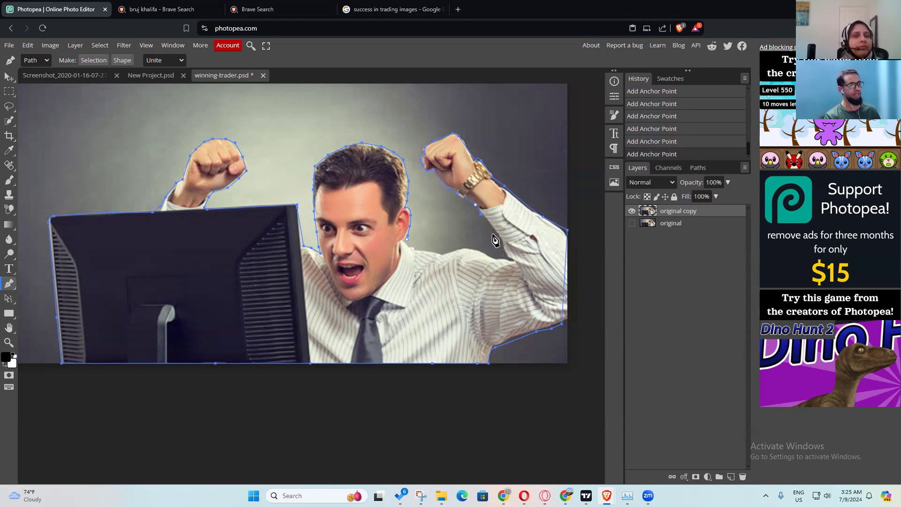
click(496, 234)
click(506, 251)
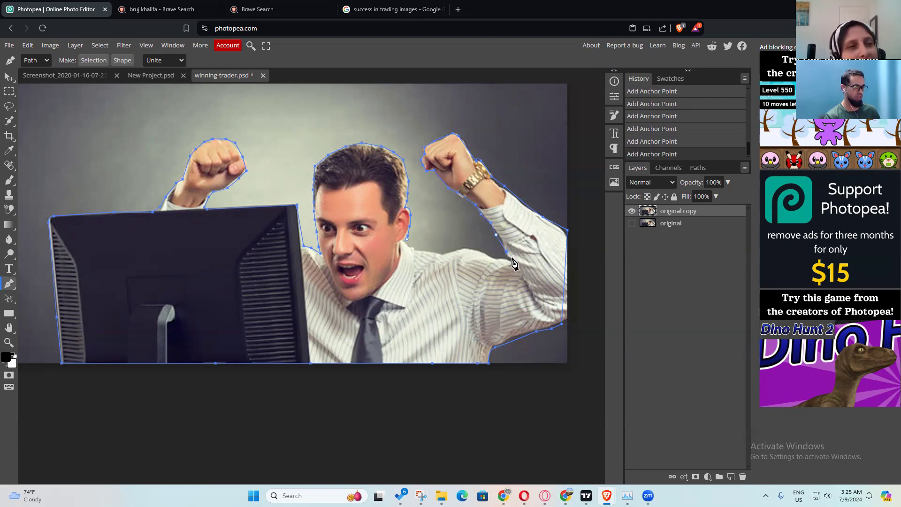
click(512, 261)
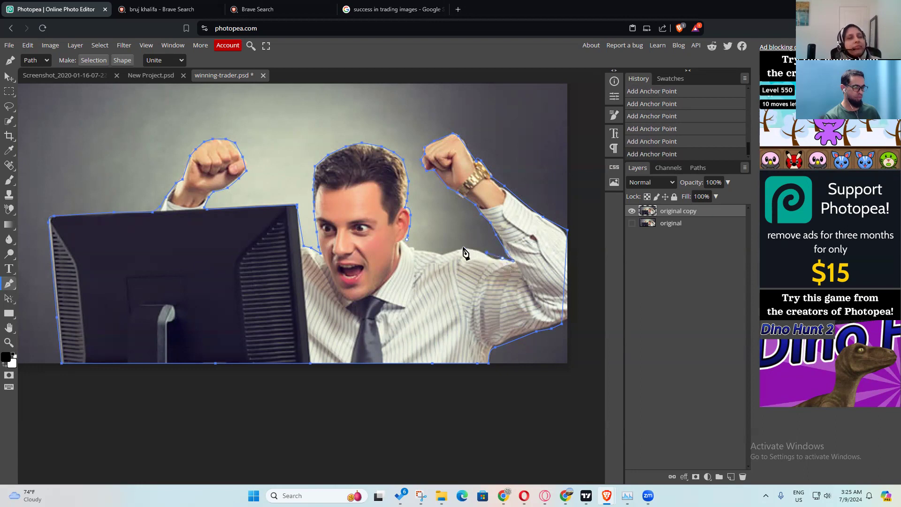
Step: Trace the Pen path over the shoulder and collar, and close it at the starting point beside the neck
drag(487, 252, 479, 244)
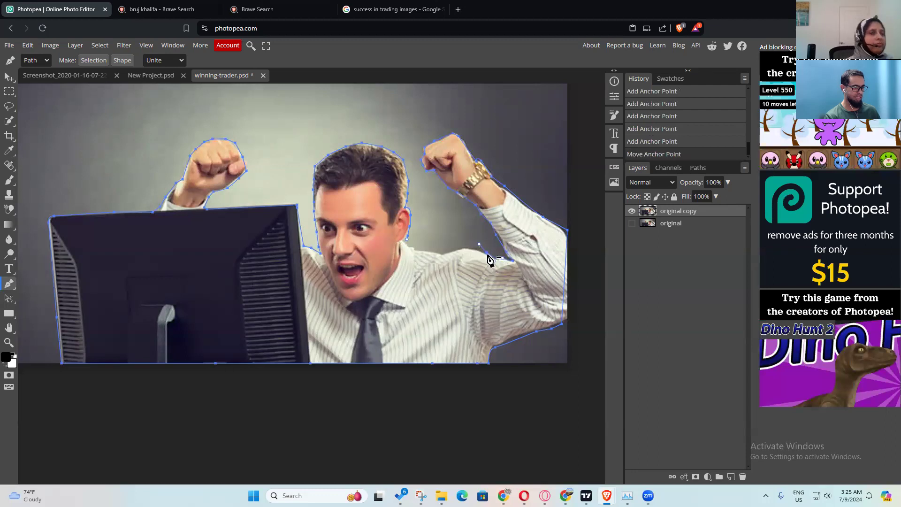
click(461, 248)
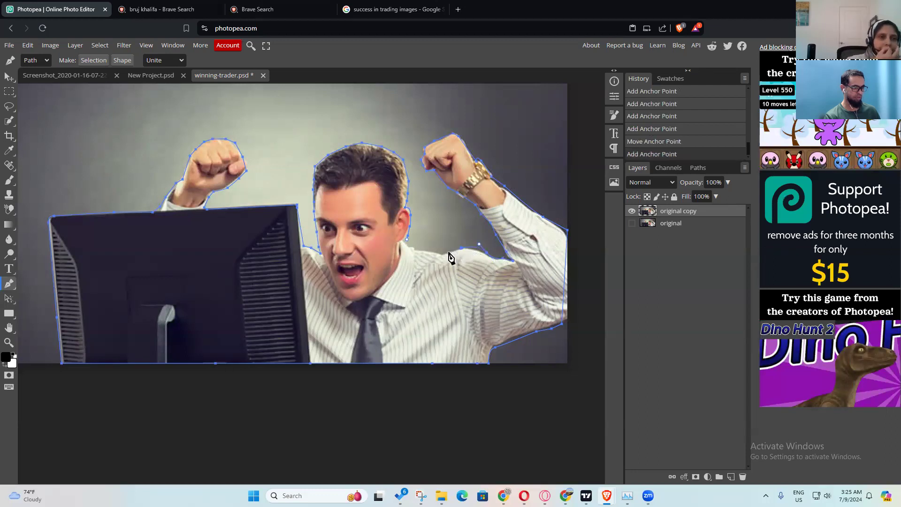
click(443, 255)
click(416, 248)
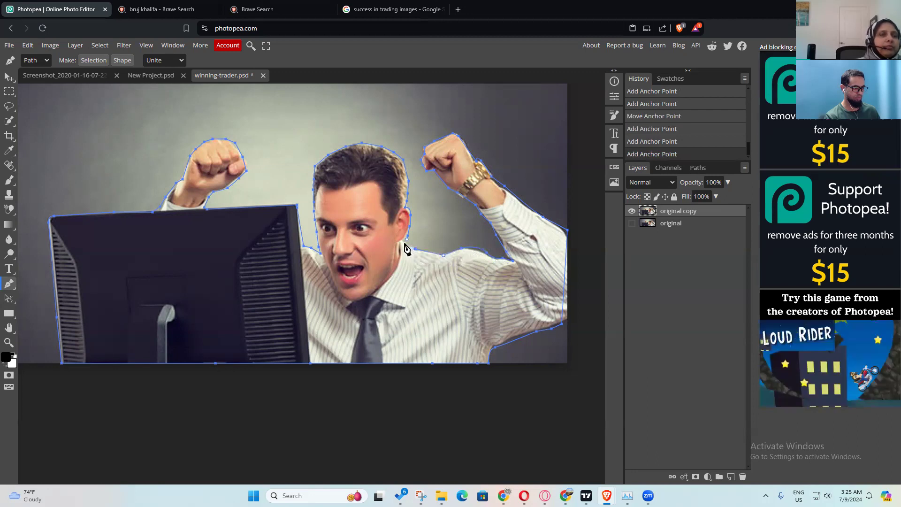
click(406, 239)
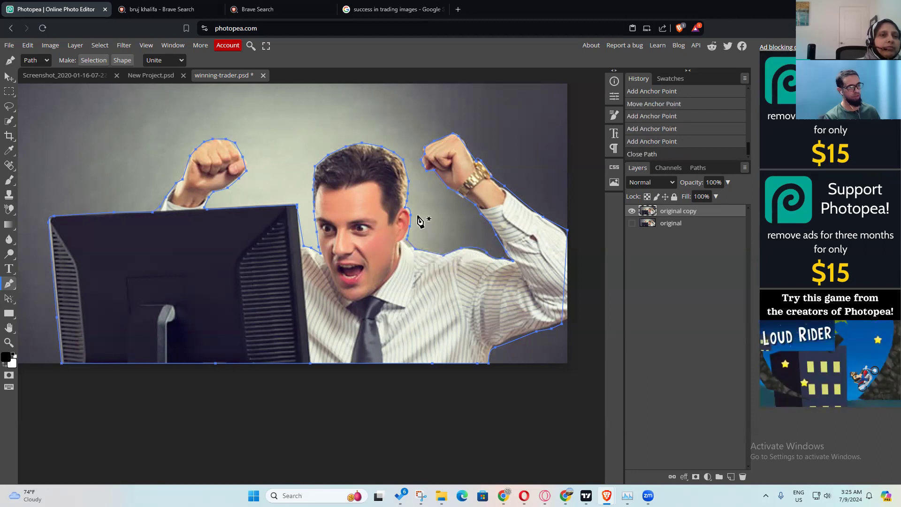
Step: Convert the closed path around the man and monitor into a selection and copy the selected pixels
key(ctrl+Return)
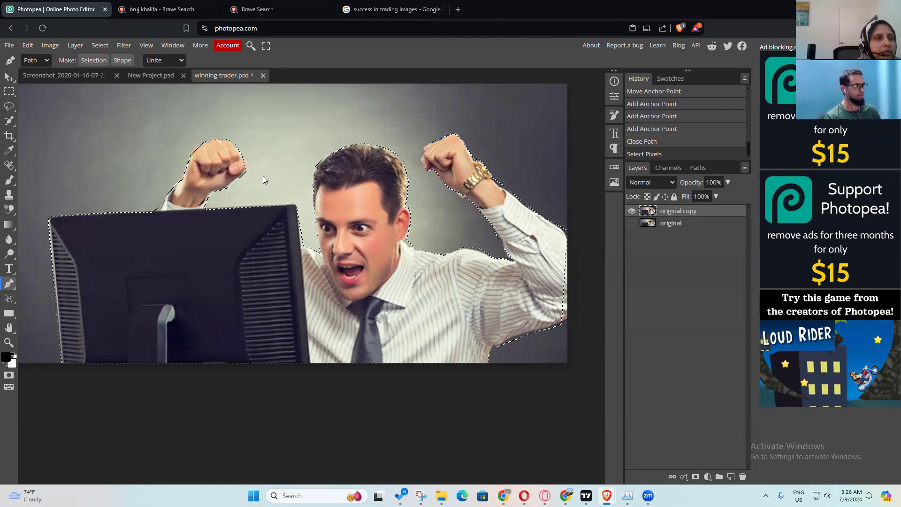
click(29, 46)
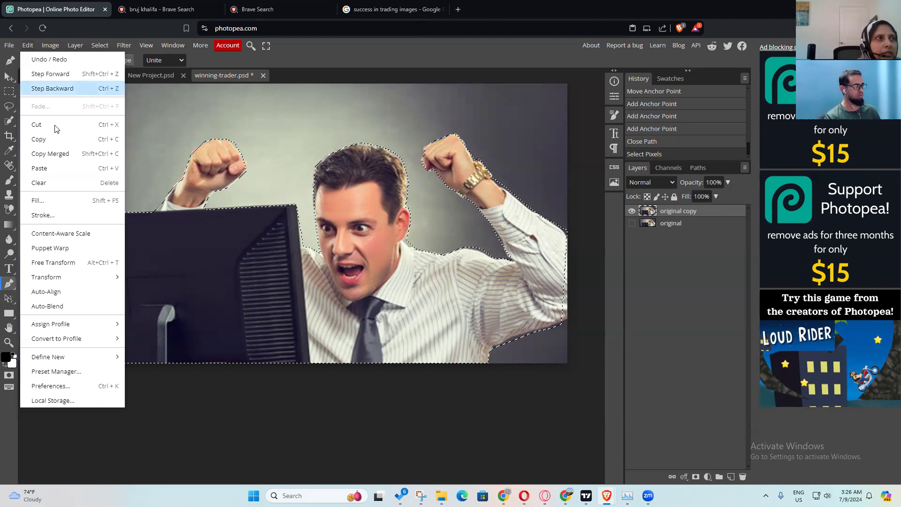
click(66, 143)
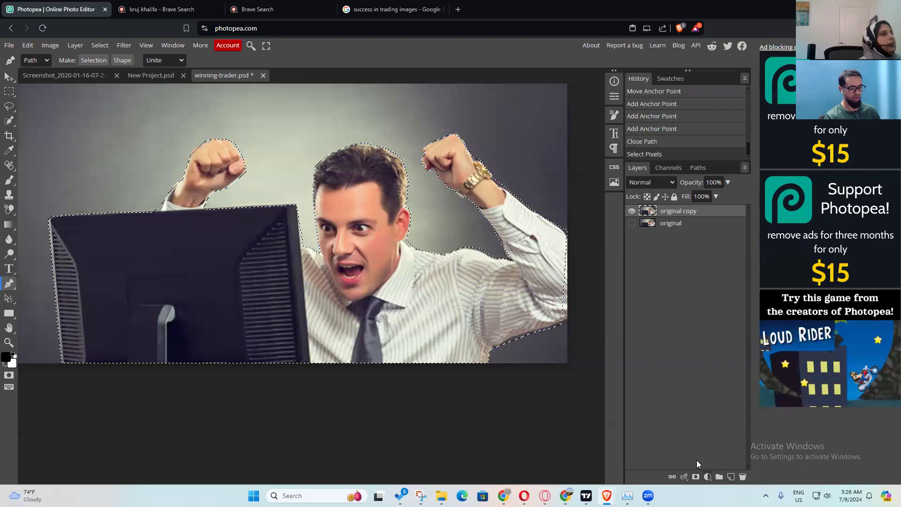
Step: Add a new empty layer above the original copy layer and deselect the man's outline
click(730, 476)
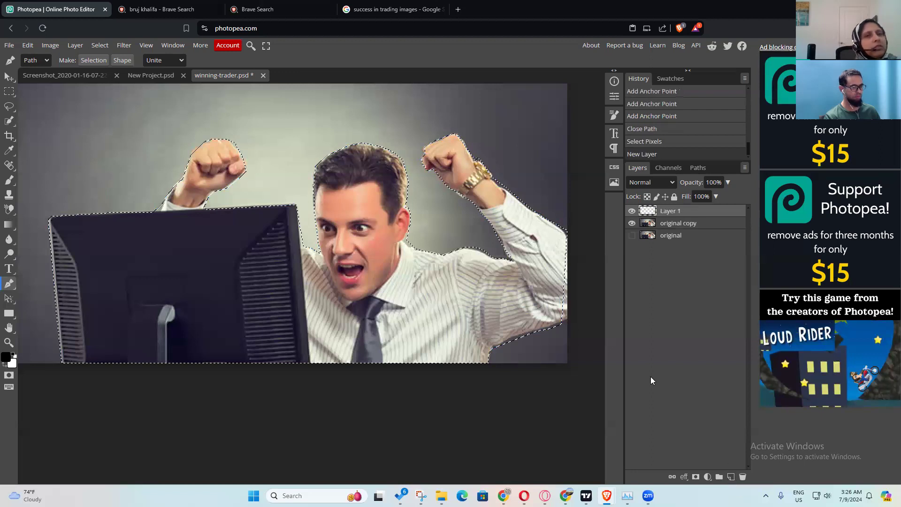
click(632, 223)
click(631, 223)
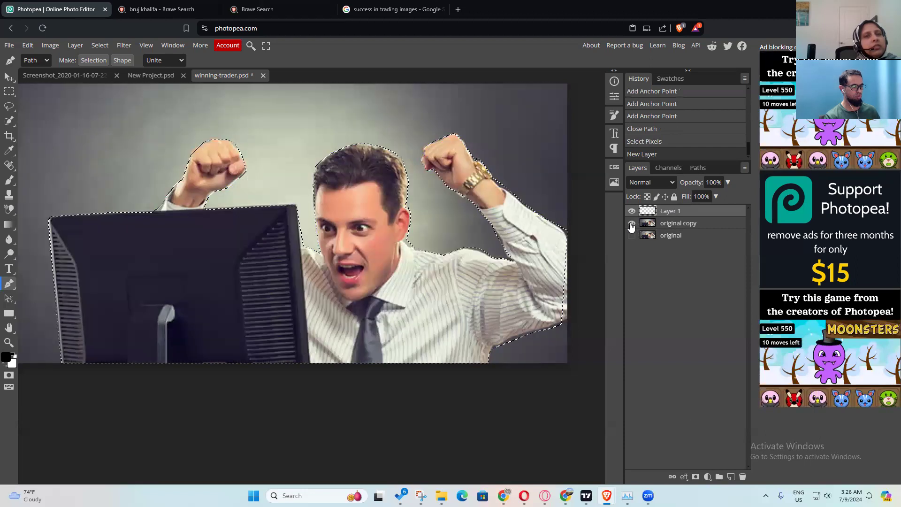
click(100, 45)
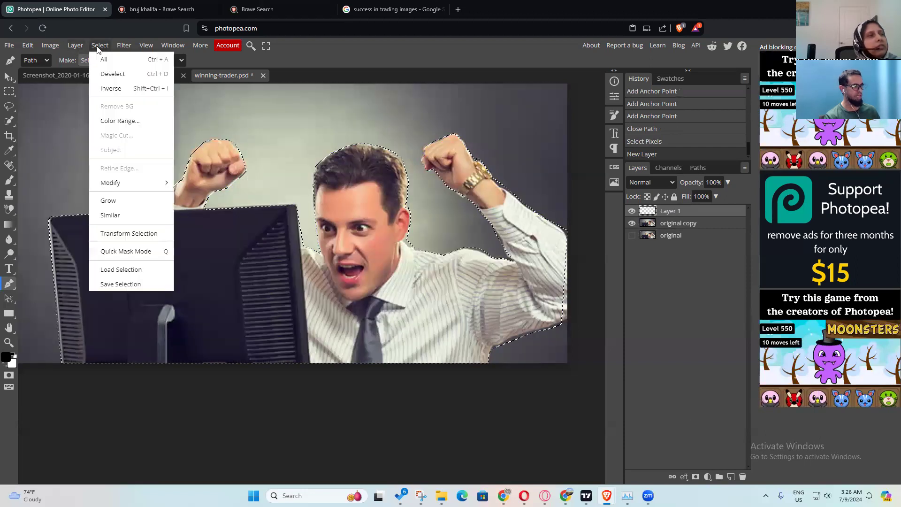
click(113, 74)
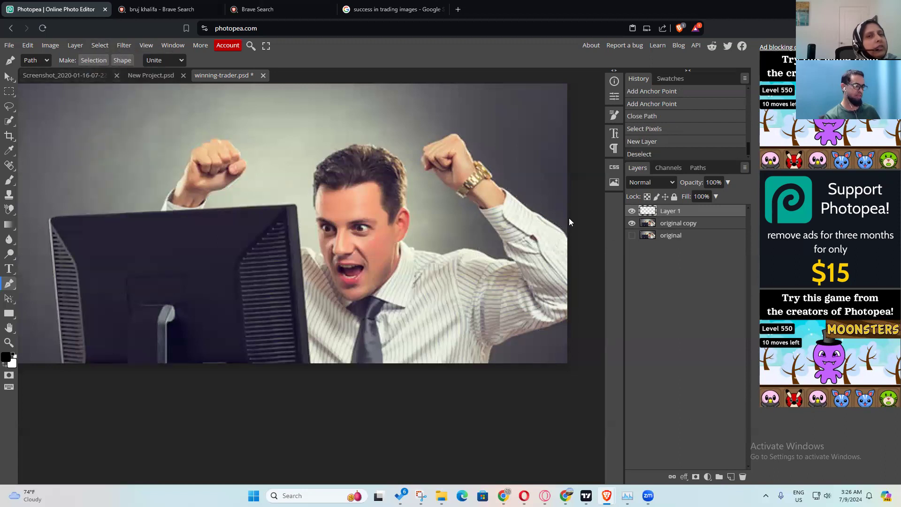
Step: Paste the copied man and monitor into Layer 1 and hide the original copy layer
click(29, 46)
click(68, 172)
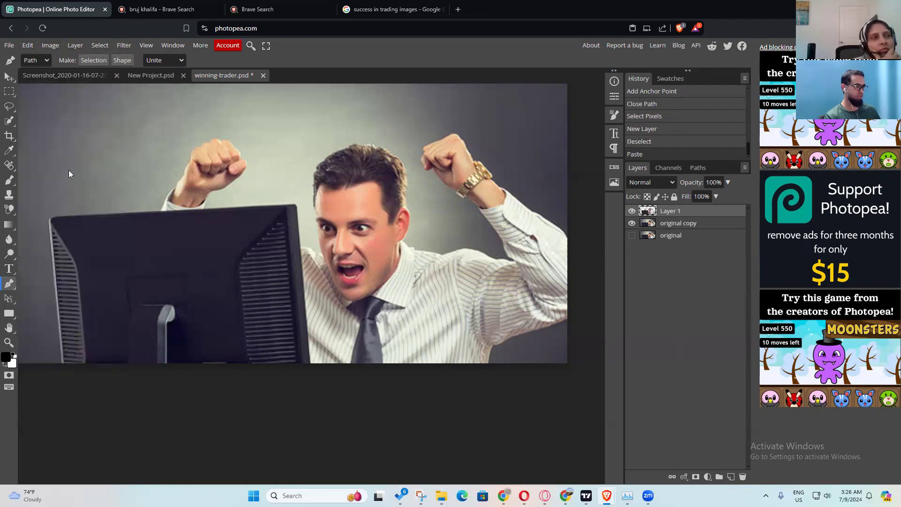
click(632, 223)
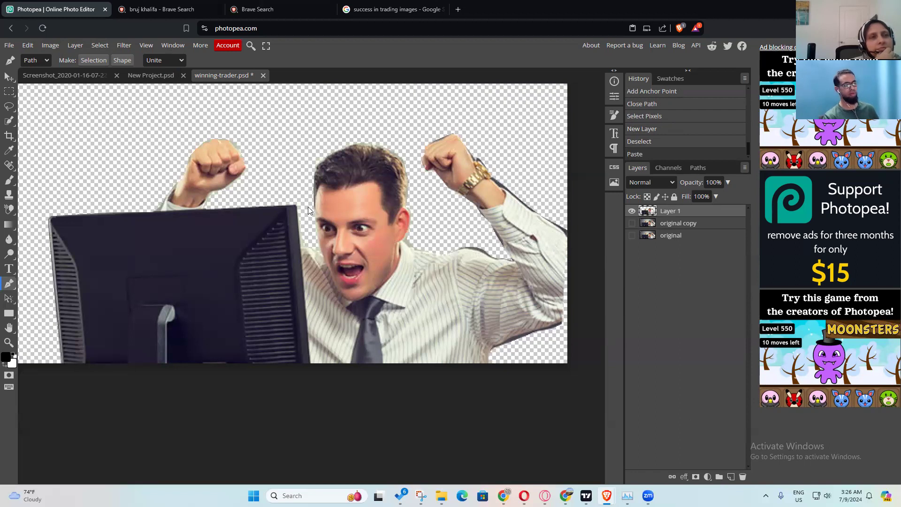
scroll(521, 250, up, 5)
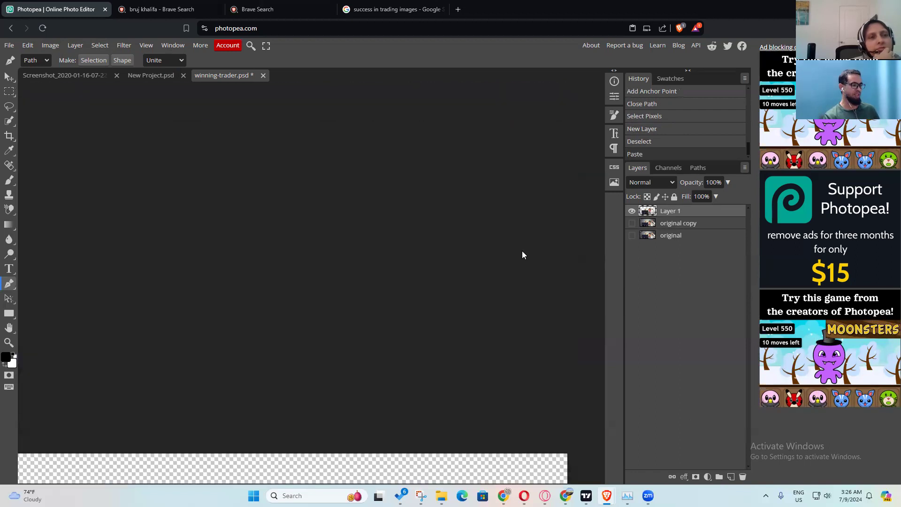
scroll(521, 250, down, 8)
scroll(505, 177, up, 5)
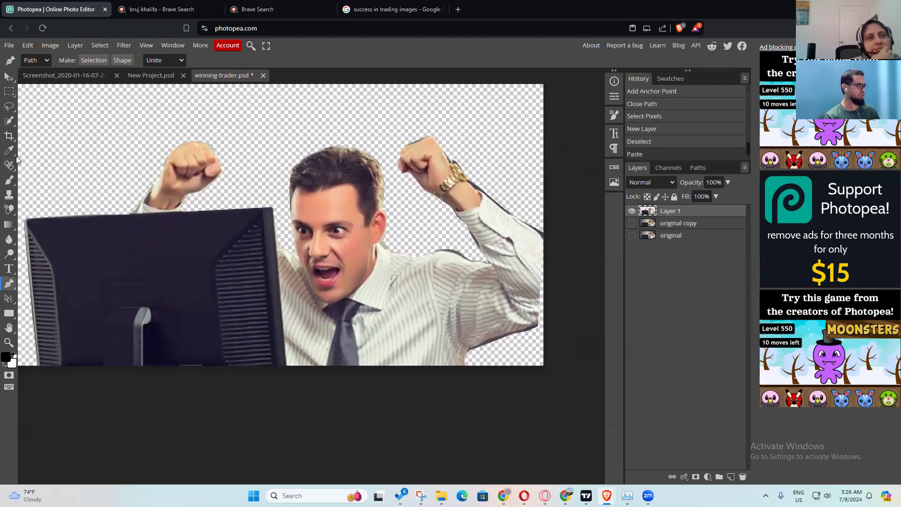
Step: Set the Eraser tool to a 15 px brush with 45% hardness
click(9, 182)
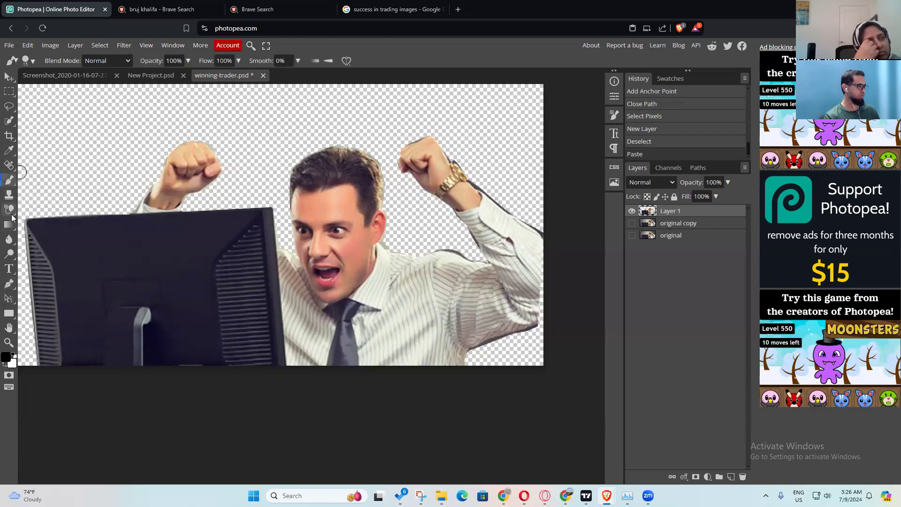
click(9, 210)
click(49, 211)
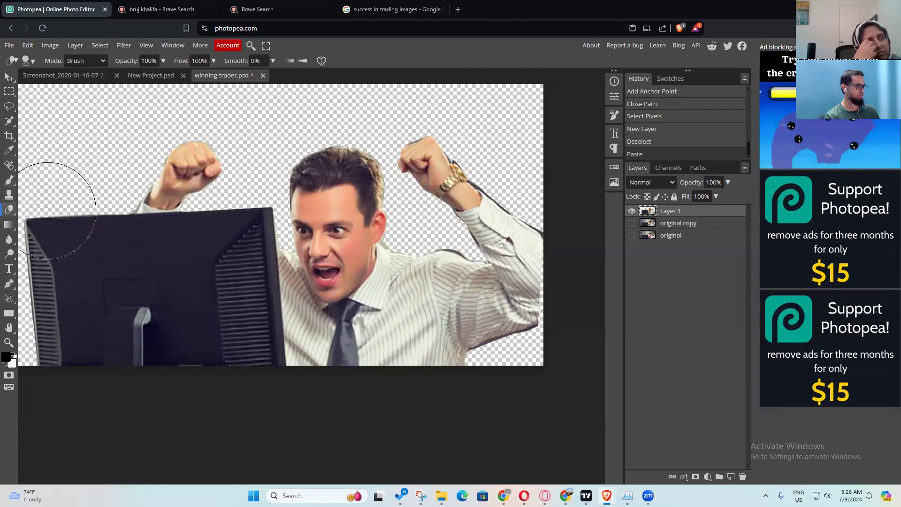
click(29, 61)
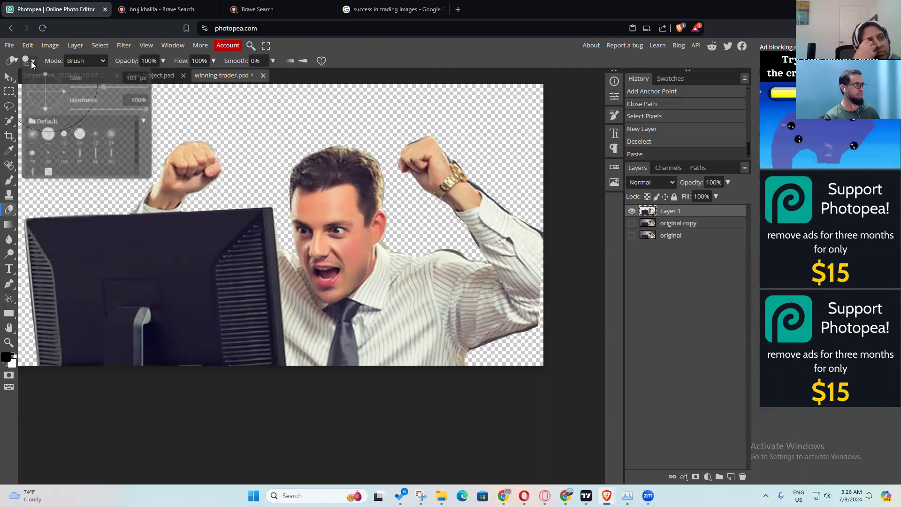
mouse_move(130, 110)
mouse_down()
mouse_move(106, 109)
mouse_move(79, 91)
mouse_up()
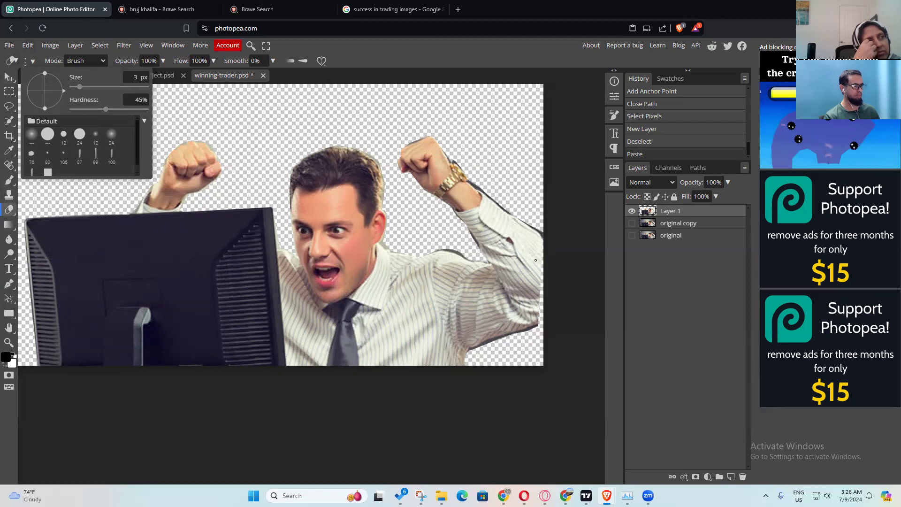
drag(79, 91, 87, 92)
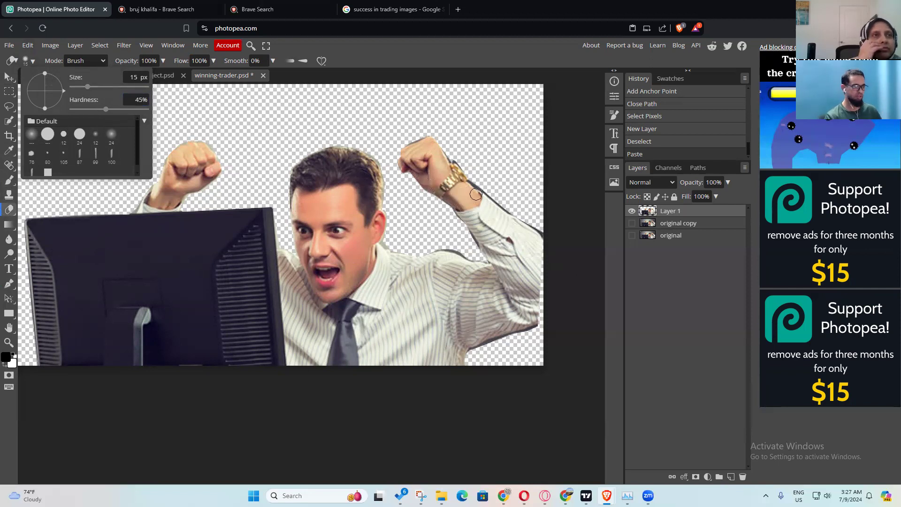
Step: Erase the leftover dark fringe along the outer sleeve, gold watch and top of the raised fist
click(544, 231)
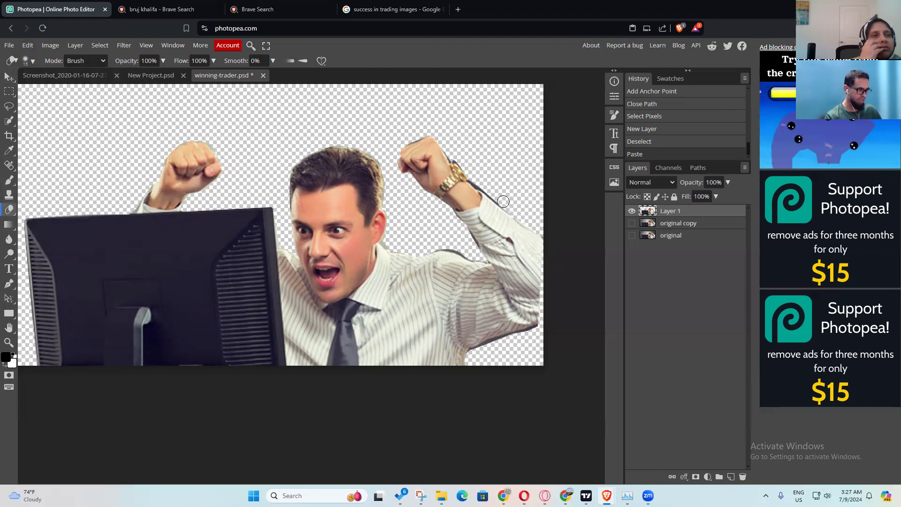
click(474, 179)
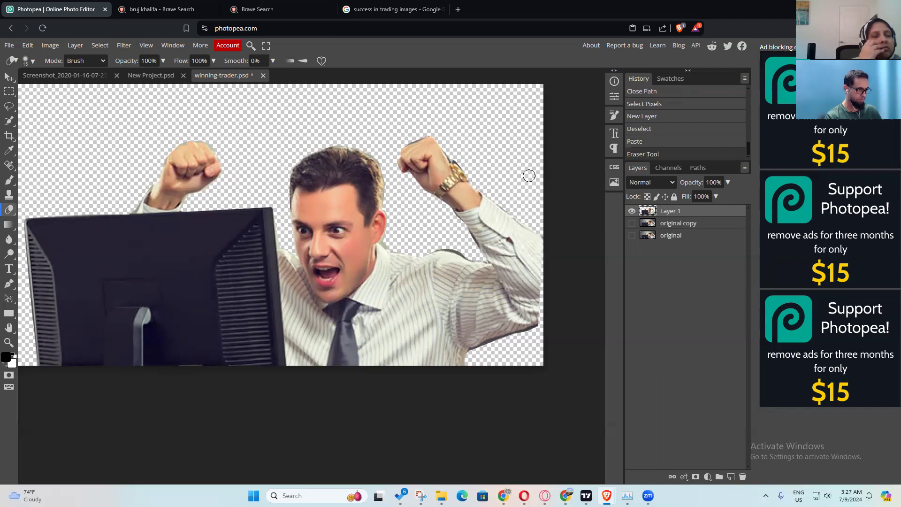
key(z)
click(462, 157)
click(469, 170)
drag(478, 167, 478, 228)
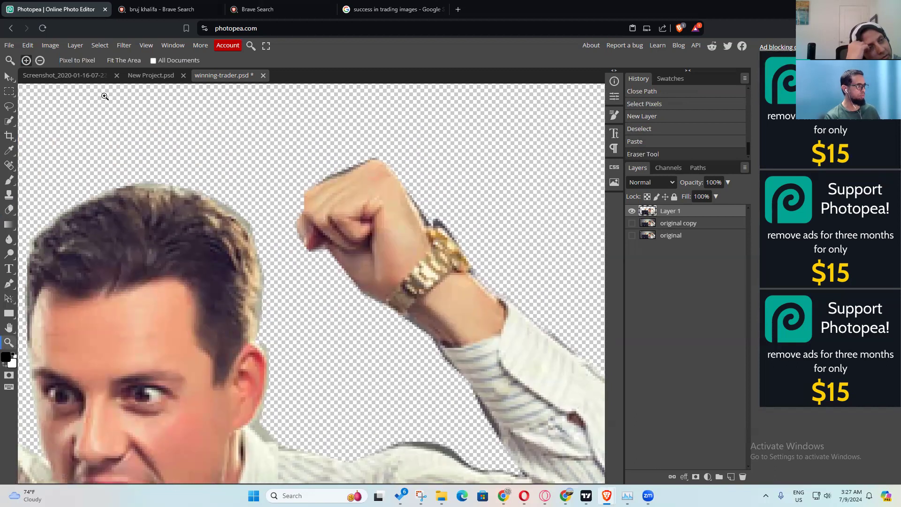
click(8, 209)
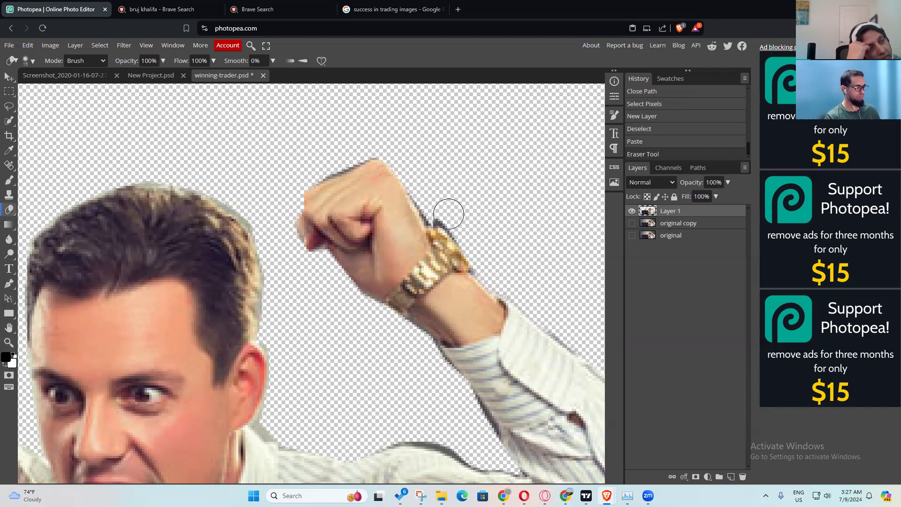
mouse_move(448, 213)
mouse_down()
mouse_move(461, 225)
mouse_move(436, 209)
mouse_up()
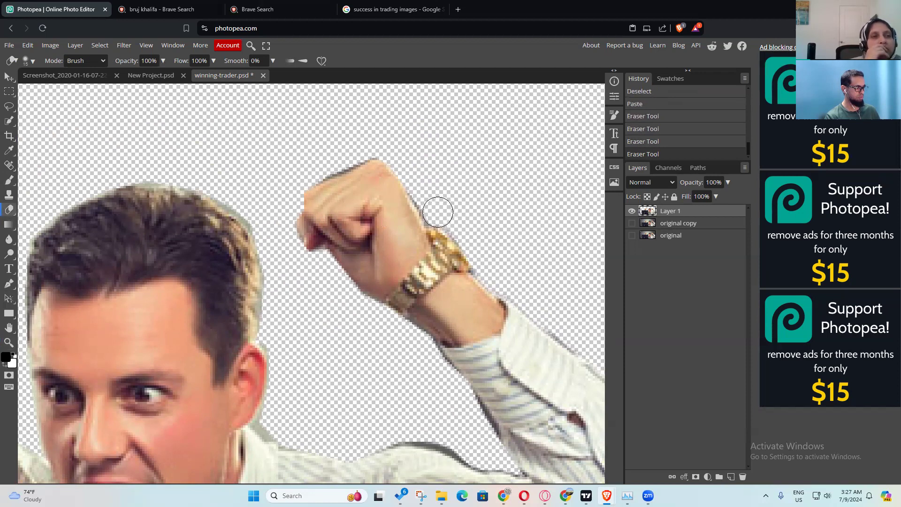
drag(378, 164, 331, 157)
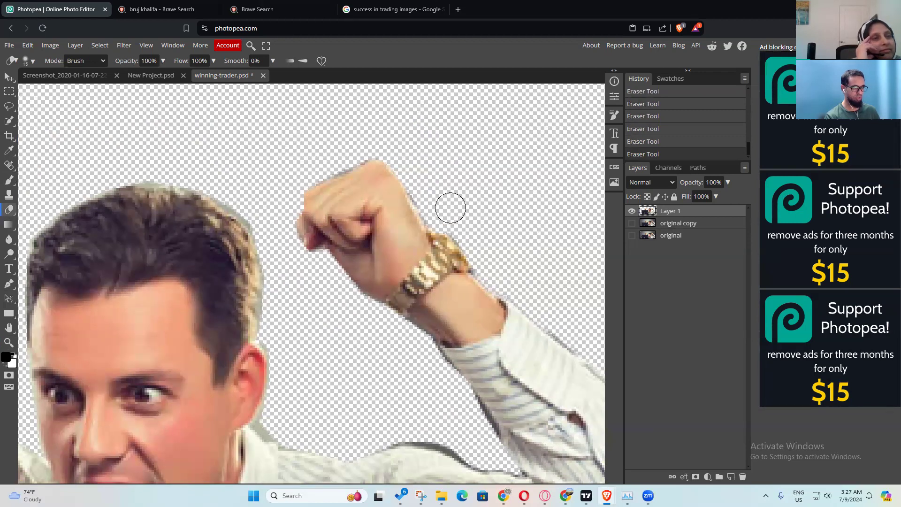
Step: Erase the dark fringe along the shoulder's upper edge and the inner edge of the raised sleeve
mouse_move(419, 236)
mouse_down()
mouse_move(547, 132)
mouse_move(549, 112)
mouse_up()
drag(511, 291, 326, 215)
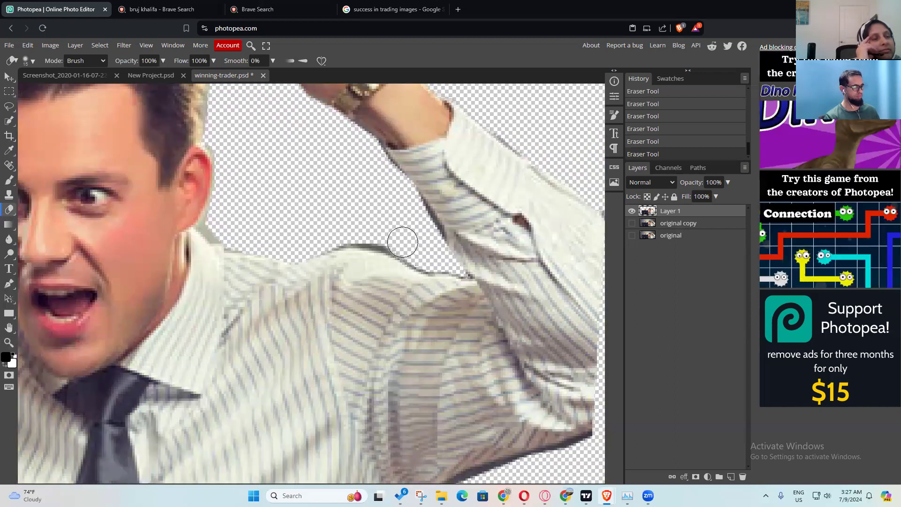
drag(391, 238, 338, 229)
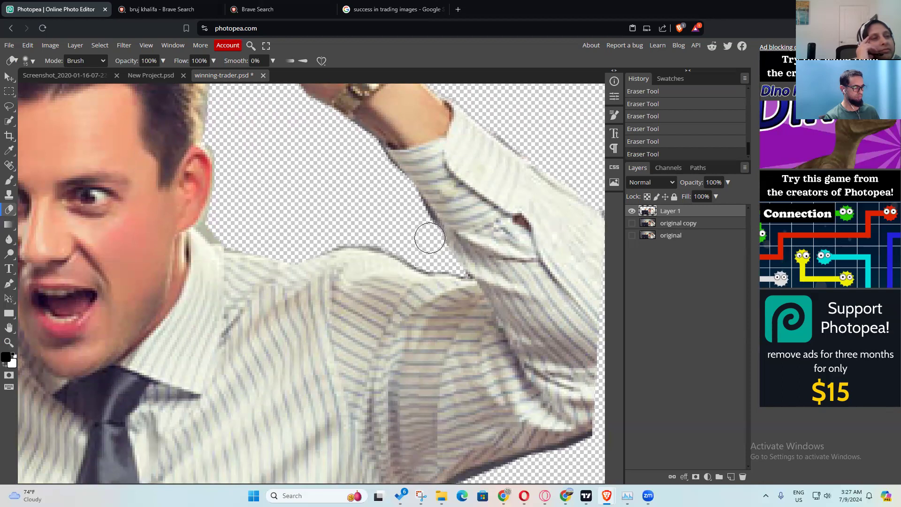
drag(424, 226, 417, 213)
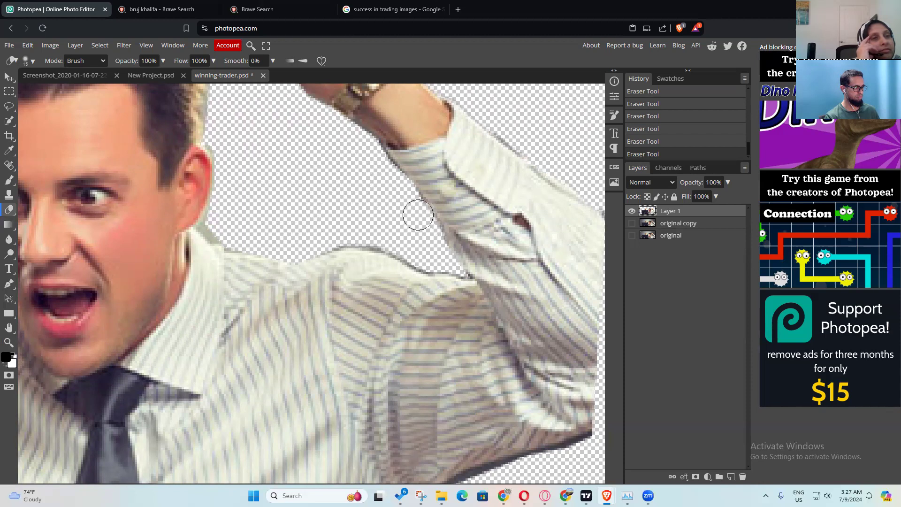
drag(389, 181, 376, 164)
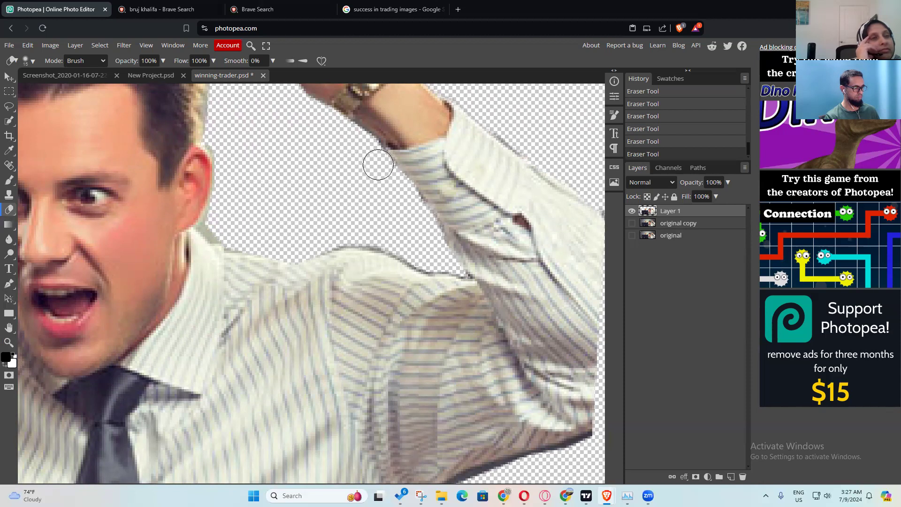
Step: Reduce the eraser size to 5 px and erase the thin remaining dark line along the shoulder
mouse_move(371, 209)
mouse_down()
mouse_move(407, 256)
mouse_move(435, 231)
mouse_up()
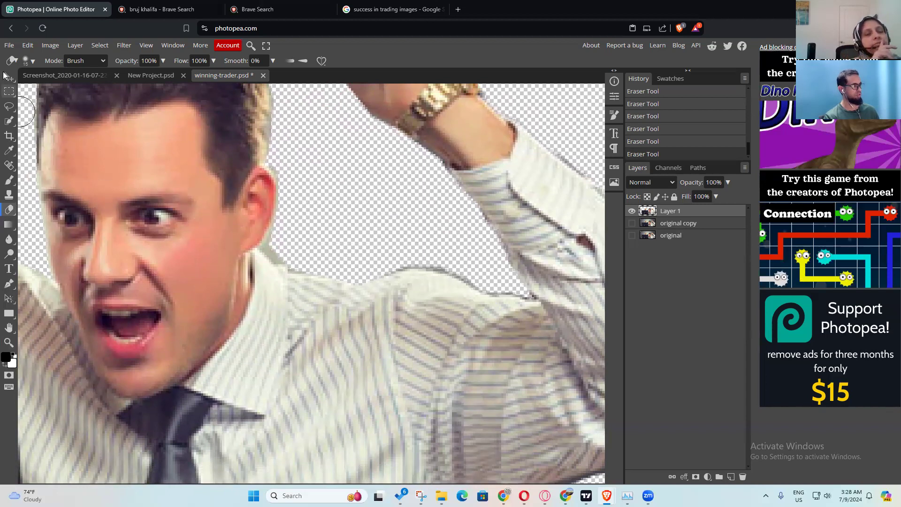
click(29, 61)
drag(87, 88, 82, 88)
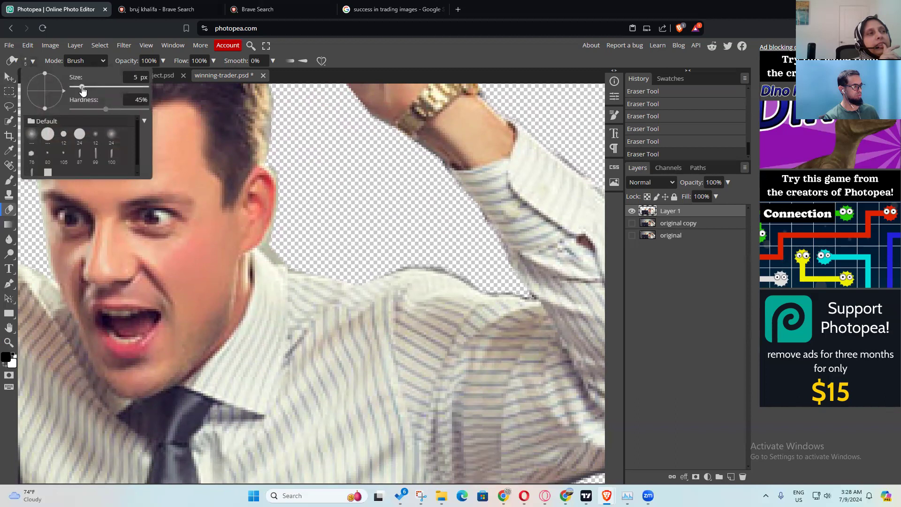
click(465, 276)
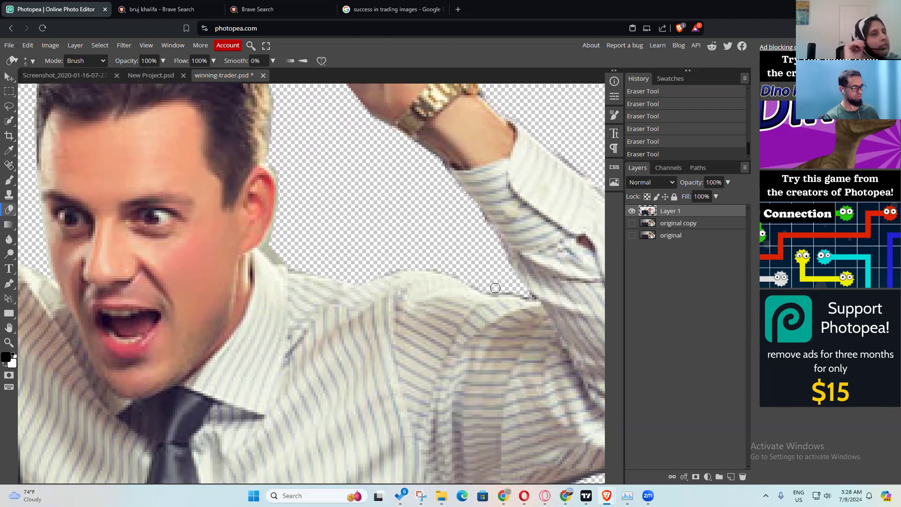
drag(308, 209, 529, 209)
scroll(531, 211, down, 3)
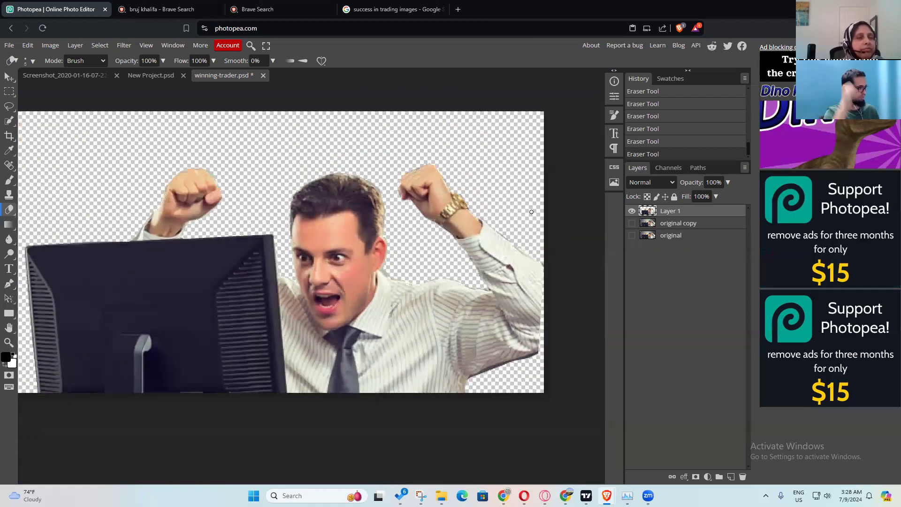
Step: Erase the background fringe around the fist above the monitor, undoing the misplaced stroke beside the hand
key(ctrl+plus)
key(ctrl+plus)
drag(456, 168, 480, 276)
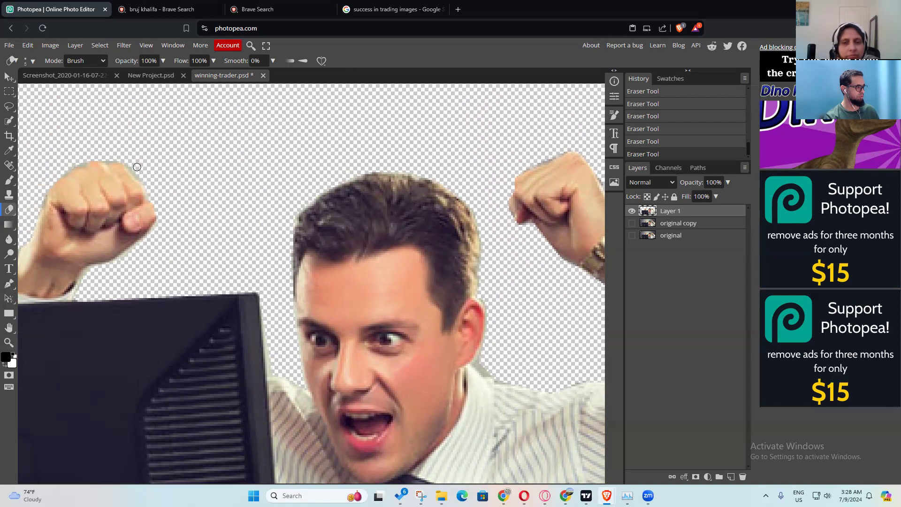
mouse_move(165, 184)
mouse_down()
mouse_move(398, 243)
mouse_move(380, 227)
mouse_up()
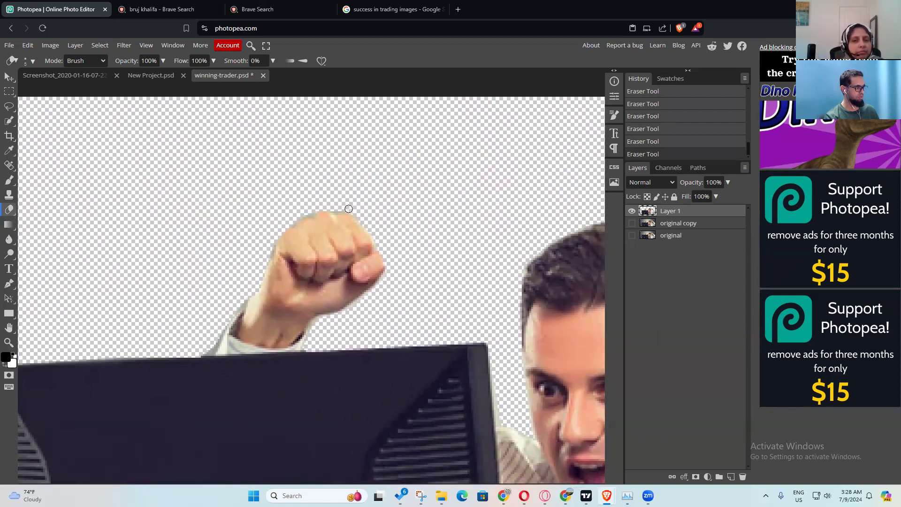
drag(288, 224, 266, 264)
key(ctrl+z)
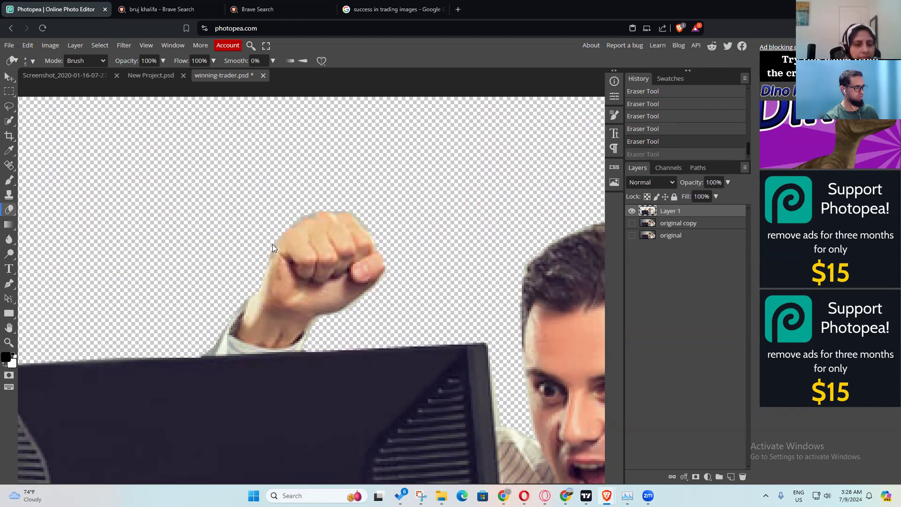
click(303, 215)
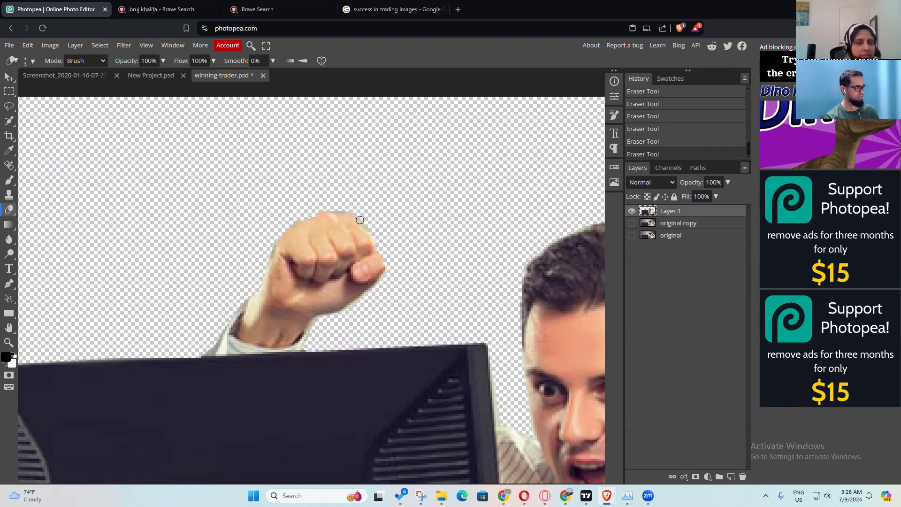
drag(348, 211, 334, 208)
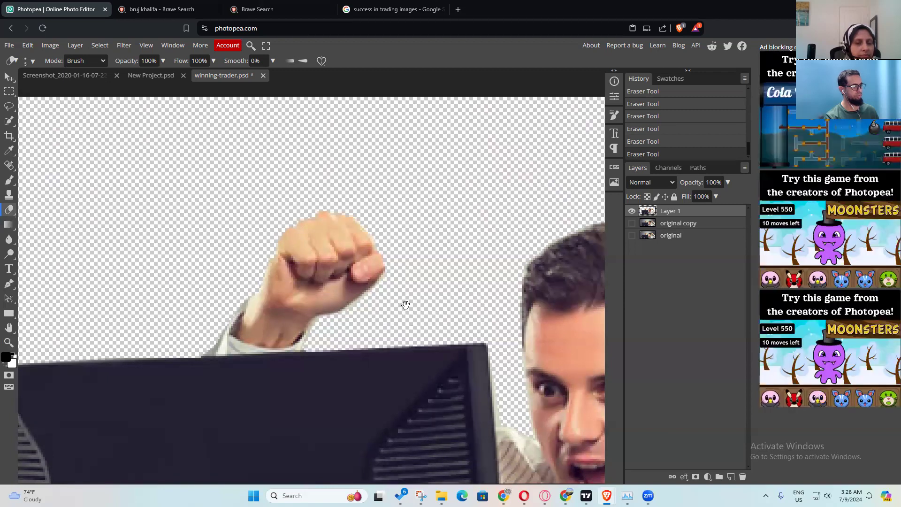
Step: Erase the grey fringe beside the shirt cuff above the monitor, undoing strokes that spoil the edge
scroll(396, 263, down, 3)
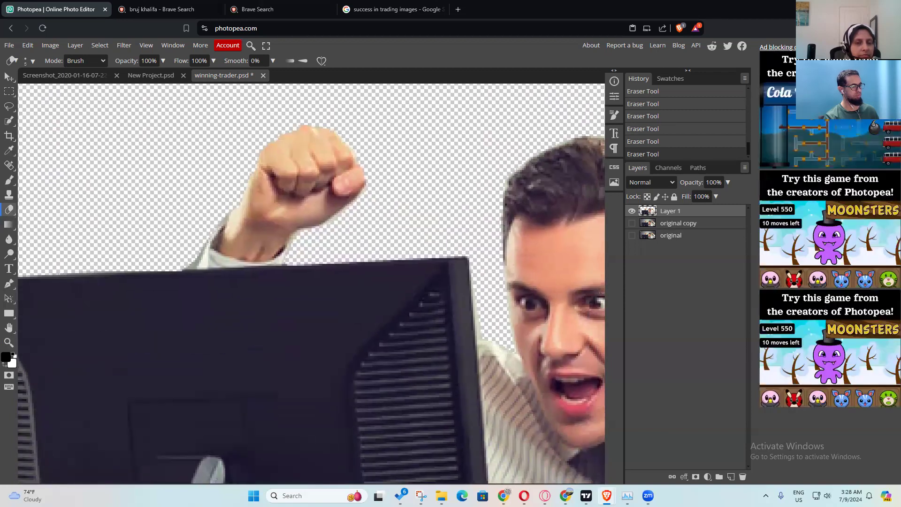
click(186, 268)
key(ctrl+z)
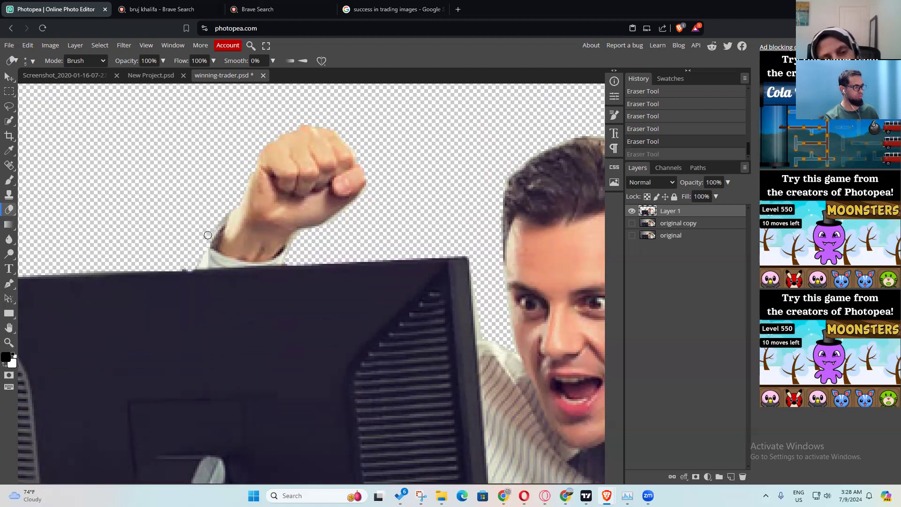
key(ctrl+shift+z)
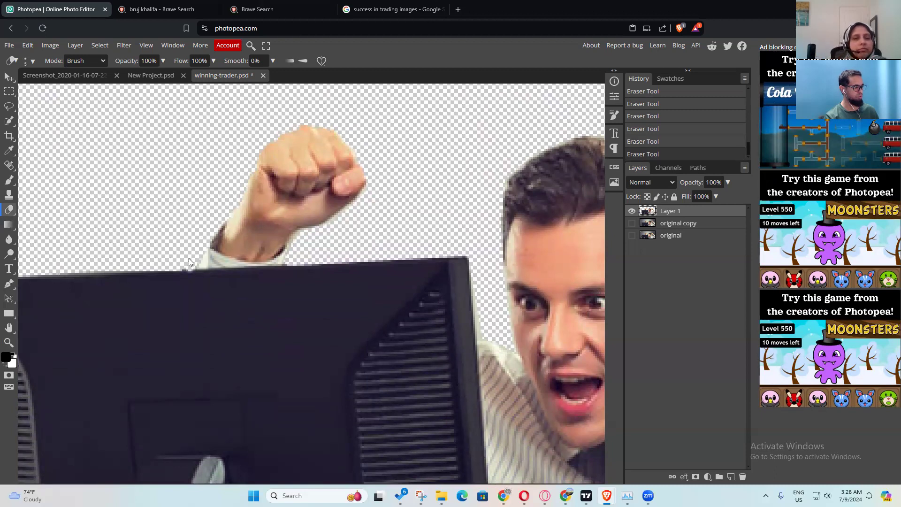
key(ctrl+z)
key(ctrl+shift+z)
key(ctrl+z)
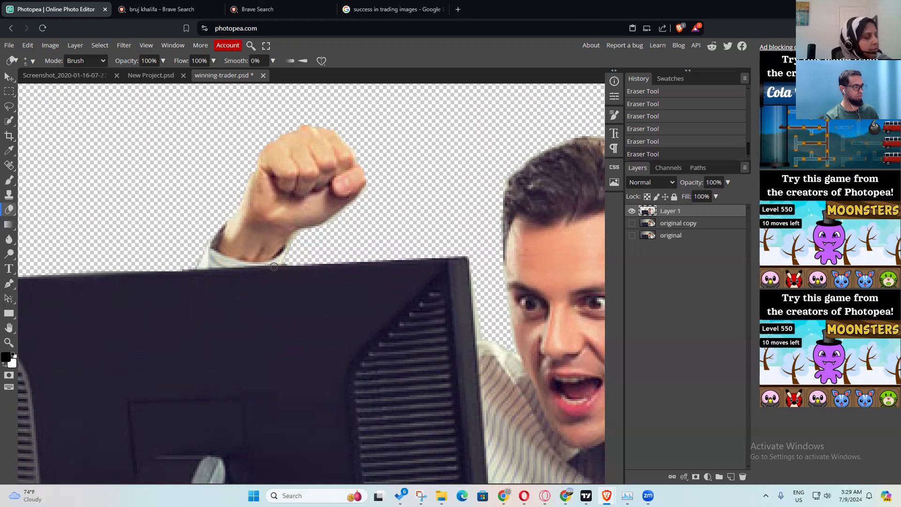
scroll(288, 268, down, 5)
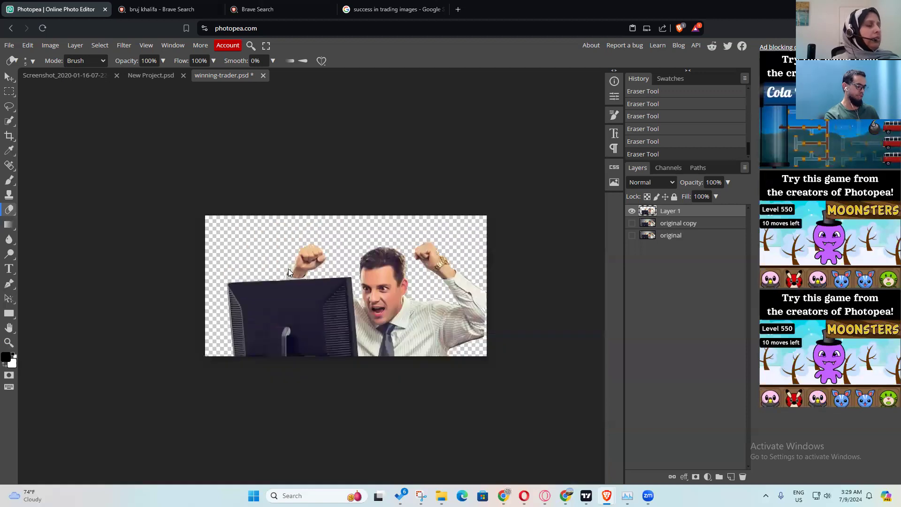
scroll(288, 271, up, 3)
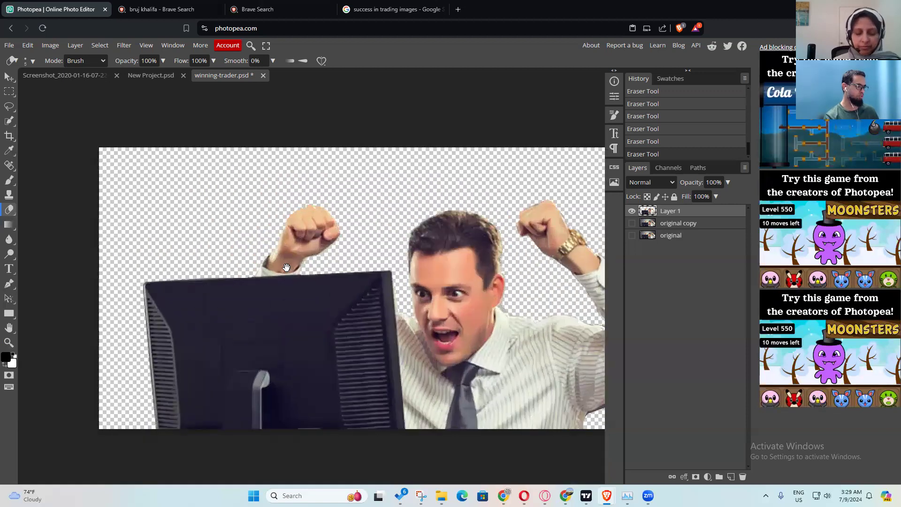
drag(337, 259, 304, 249)
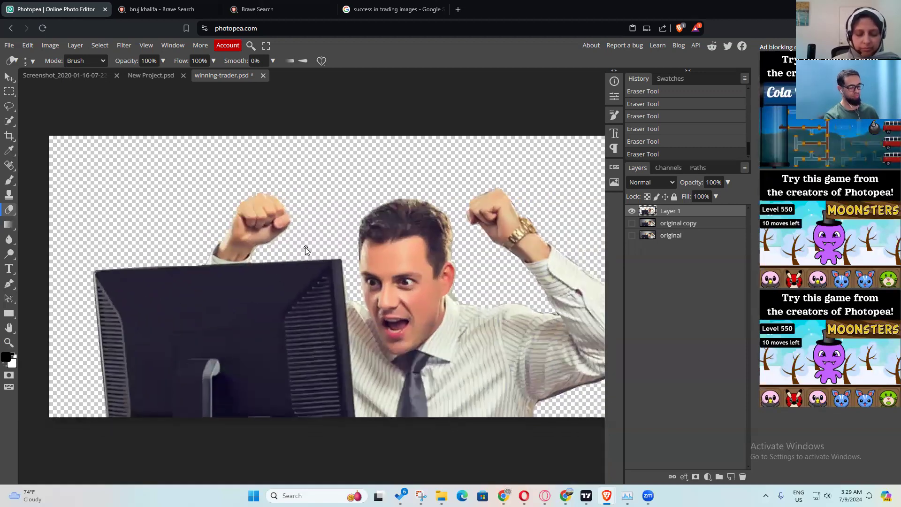
Step: Add a new empty layer above the cutout layer of the man and monitor
scroll(305, 249, down, 2)
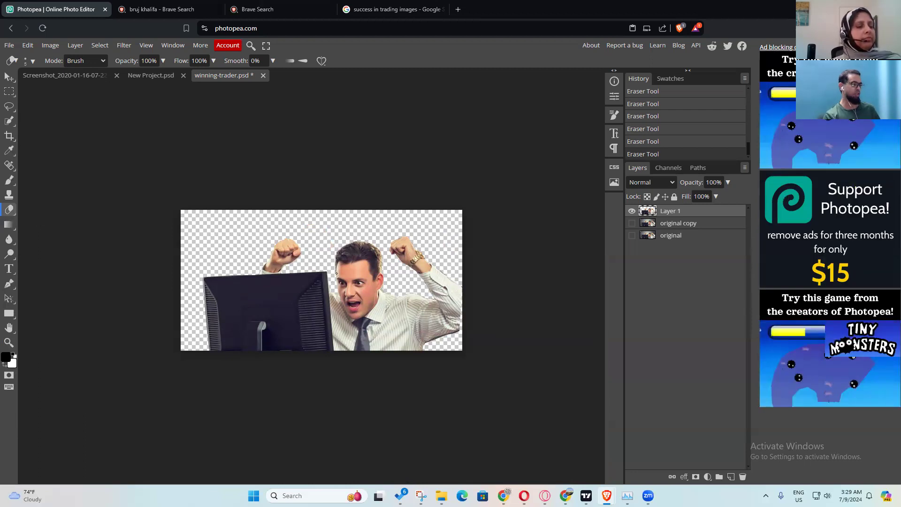
click(9, 77)
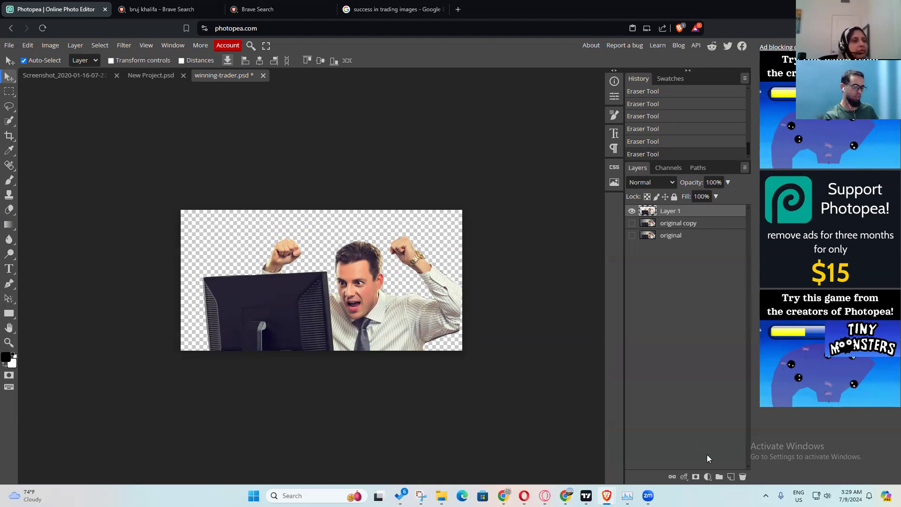
click(731, 476)
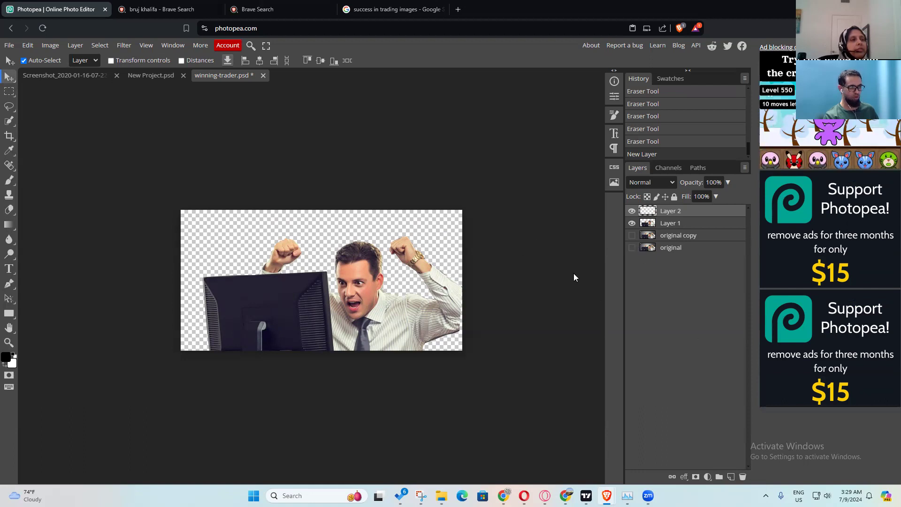
Step: Choose the Paint Bucket Tool and set the foreground colour to the vivid blue 1d00f4
click(9, 227)
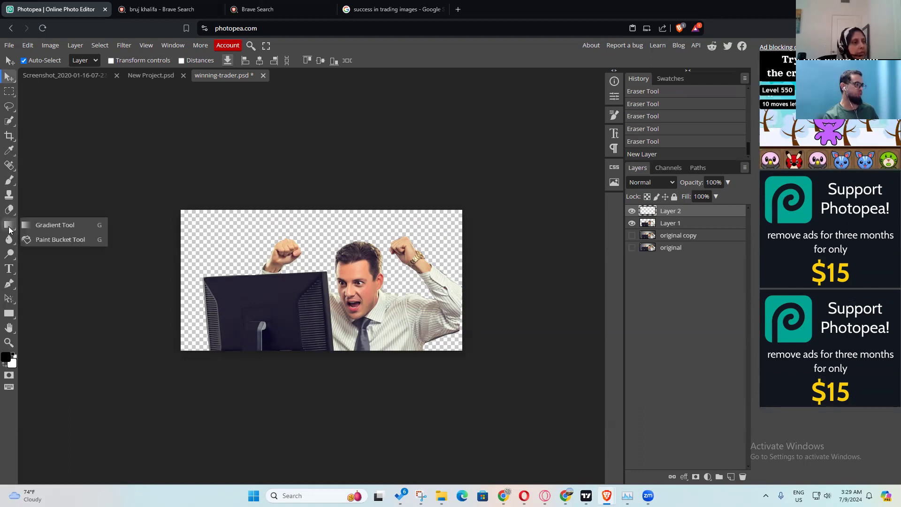
click(27, 227)
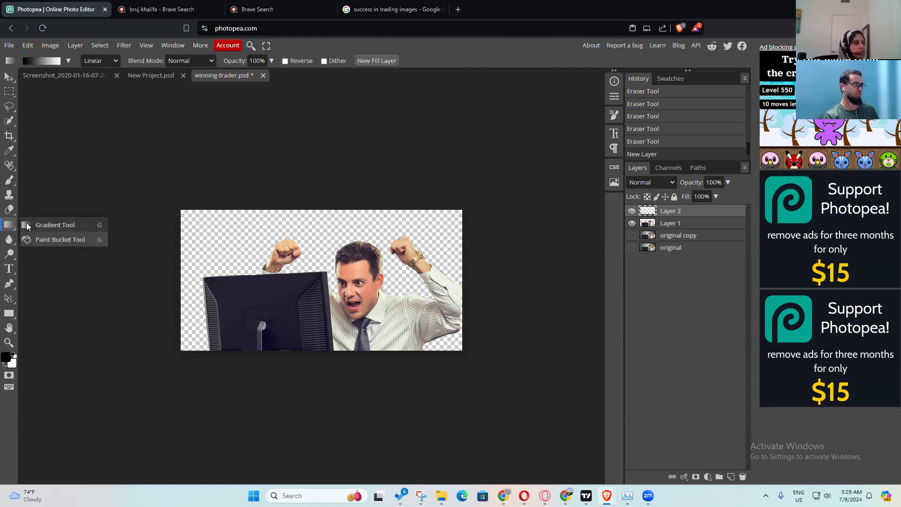
click(70, 240)
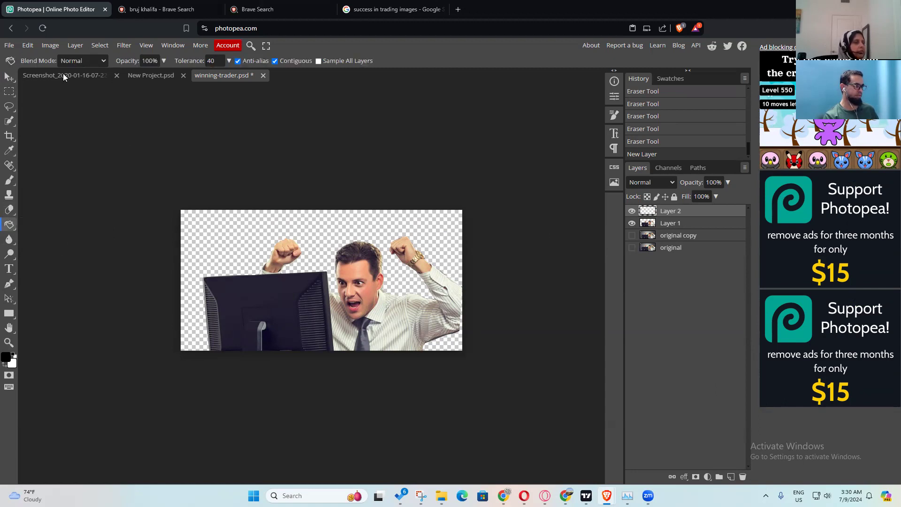
click(5, 358)
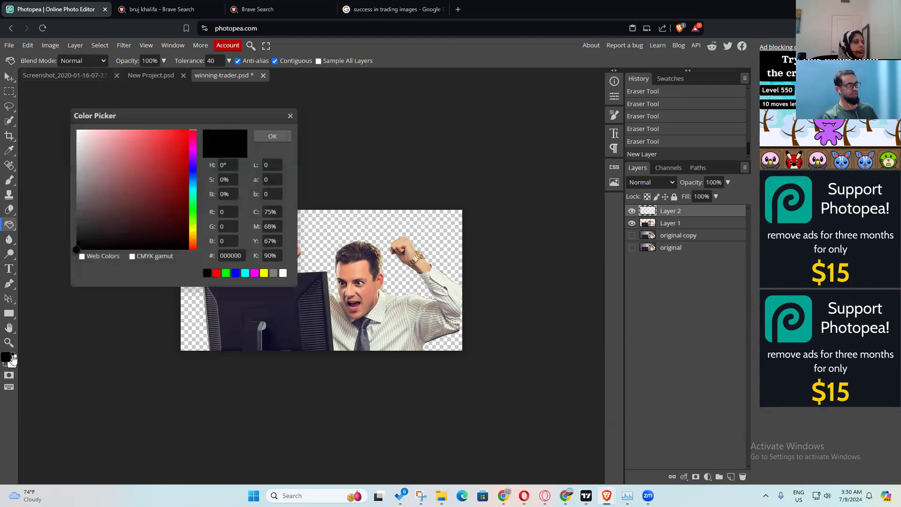
click(195, 167)
drag(150, 137, 198, 134)
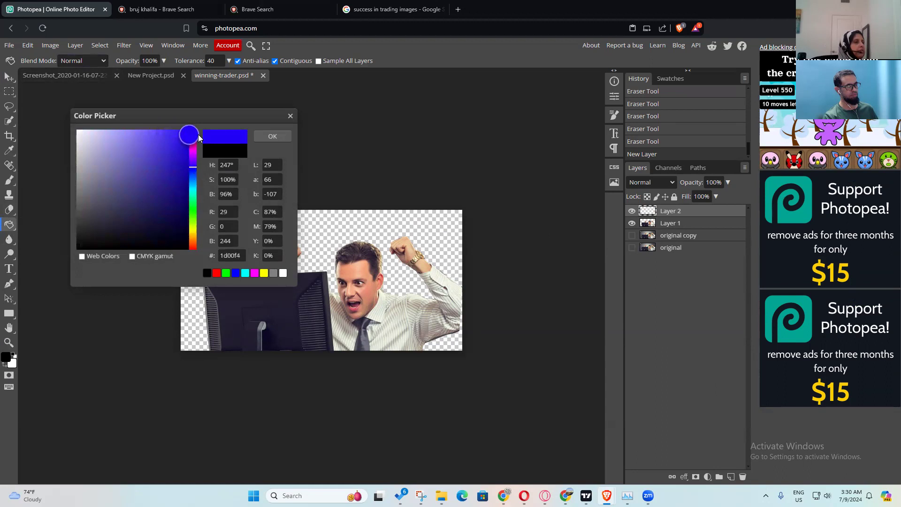
click(284, 135)
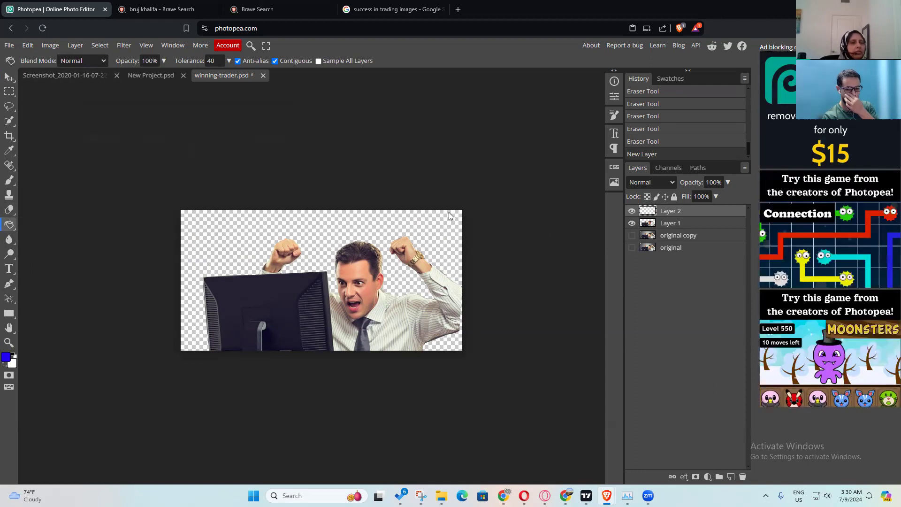
Step: Fill the whole empty Layer 2 with the blue foreground colour
click(663, 226)
click(632, 223)
click(631, 223)
click(682, 213)
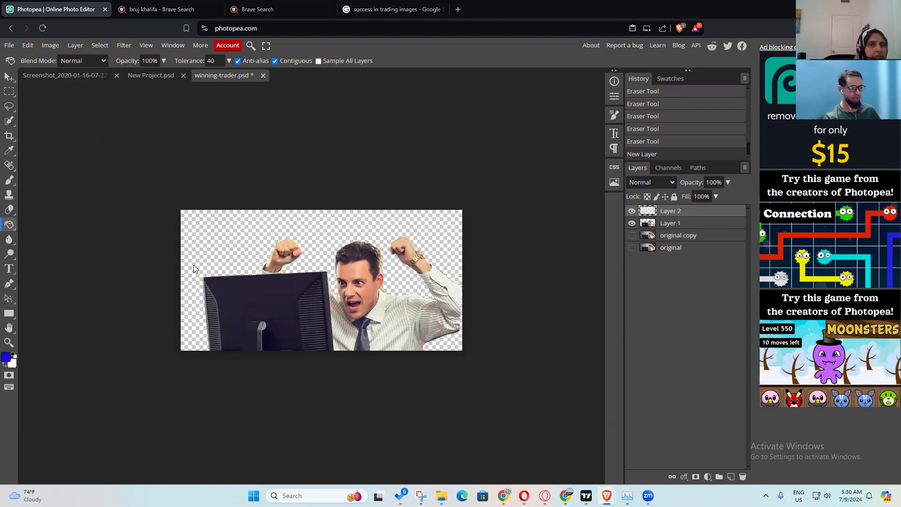
click(198, 230)
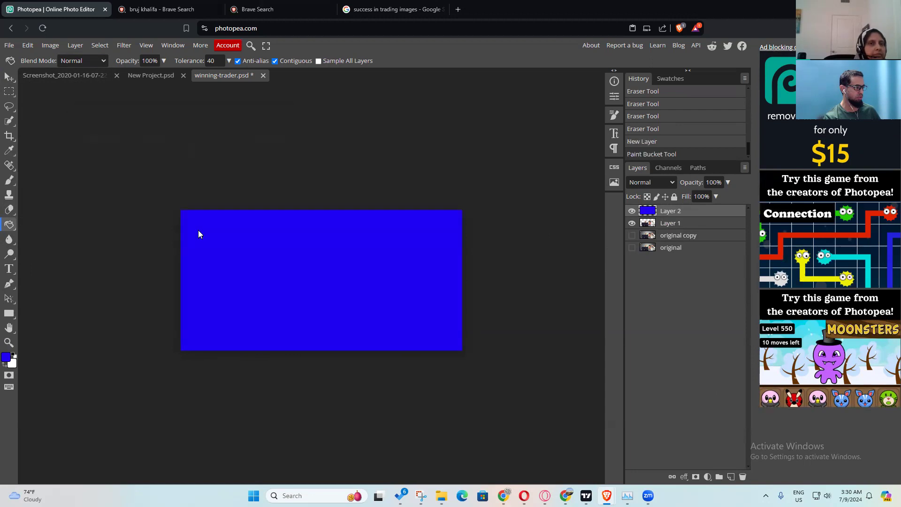
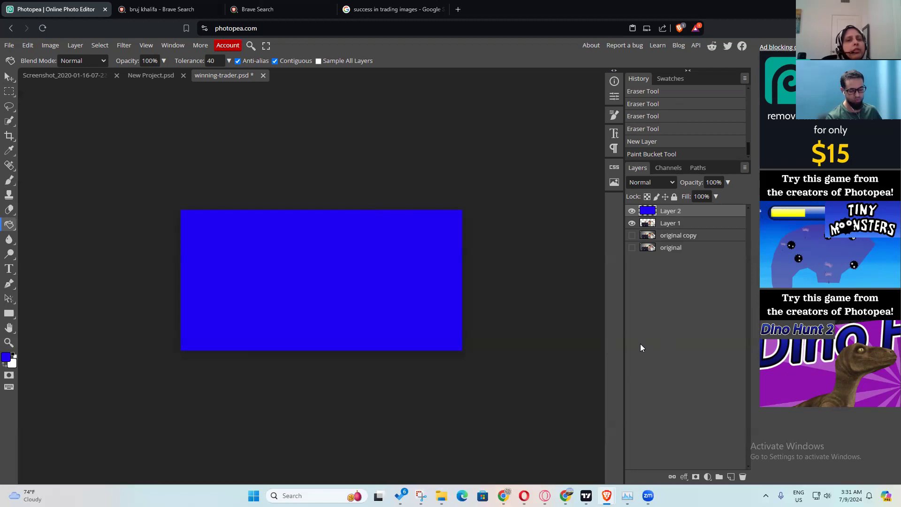
Step: Move the cutout Layer 1 above the blue Layer 2 and toggle each layer's visibility to check the stacking
click(683, 224)
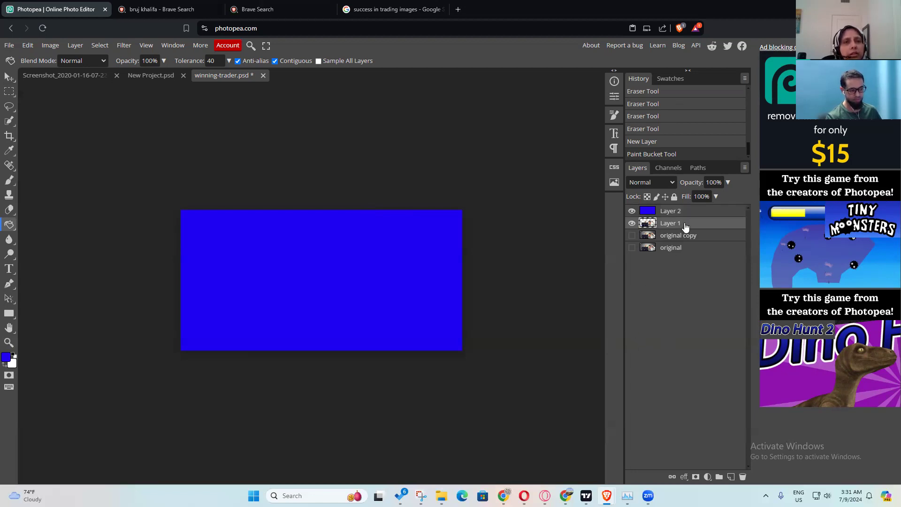
drag(694, 228, 695, 211)
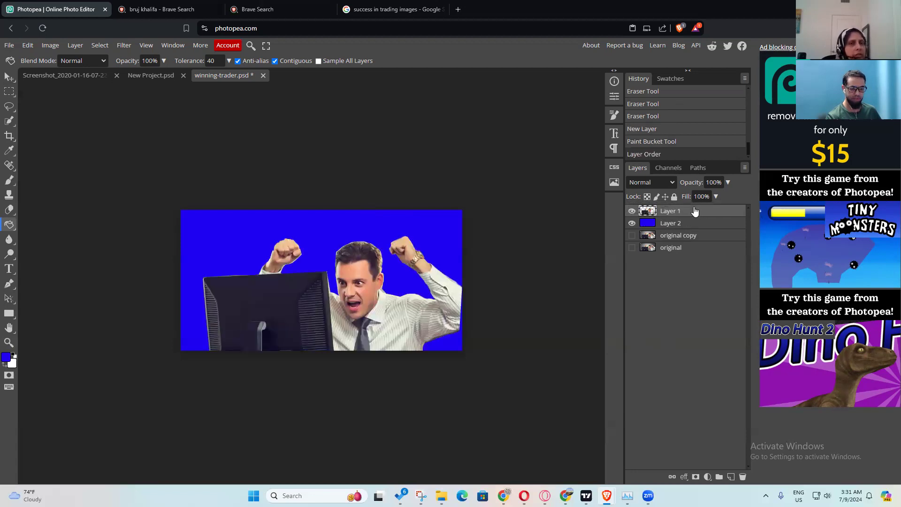
click(631, 210)
click(631, 210)
click(632, 224)
click(632, 224)
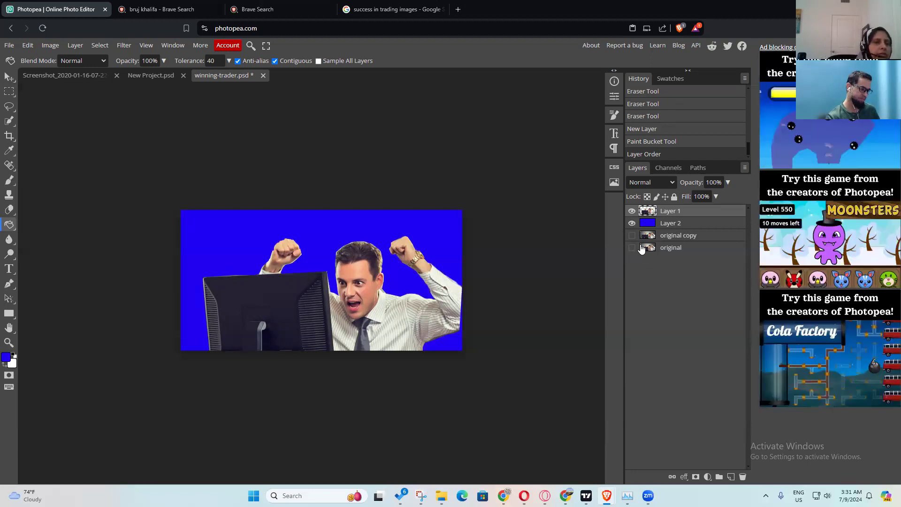
Step: Add a new empty layer directly above the blue layer, beneath the cutout
click(674, 225)
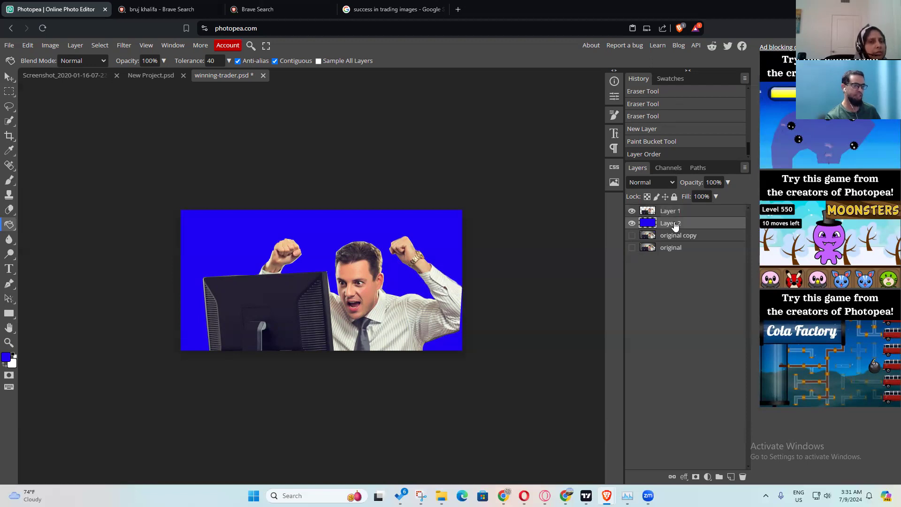
click(632, 223)
click(632, 224)
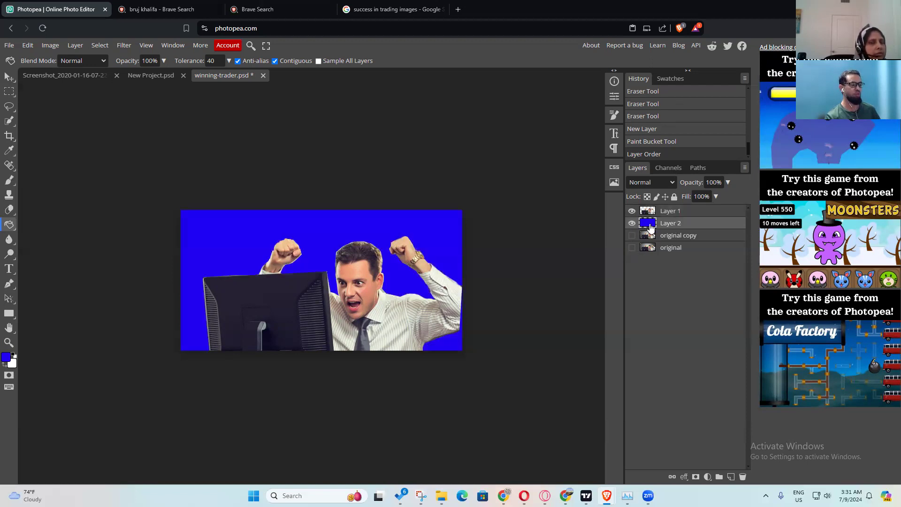
click(730, 476)
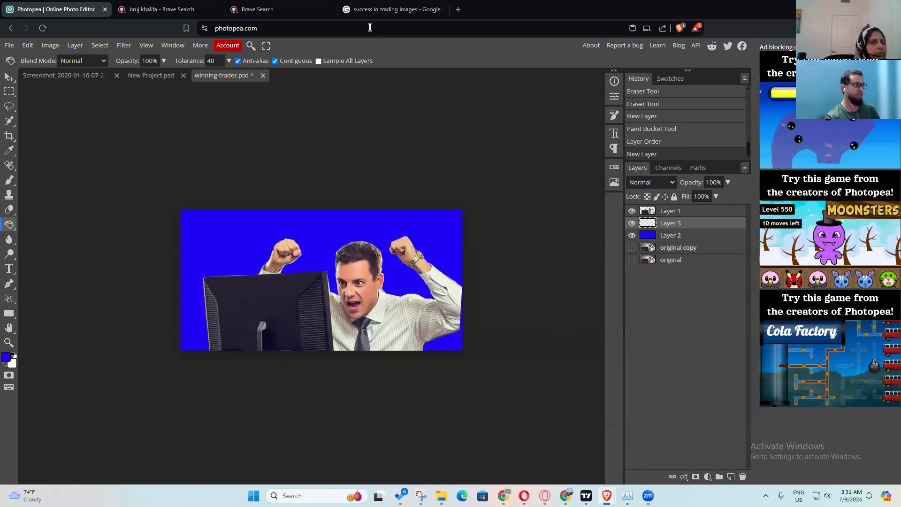
Step: Switch to the Google Images results and search for "success in trading images for background"
click(371, 11)
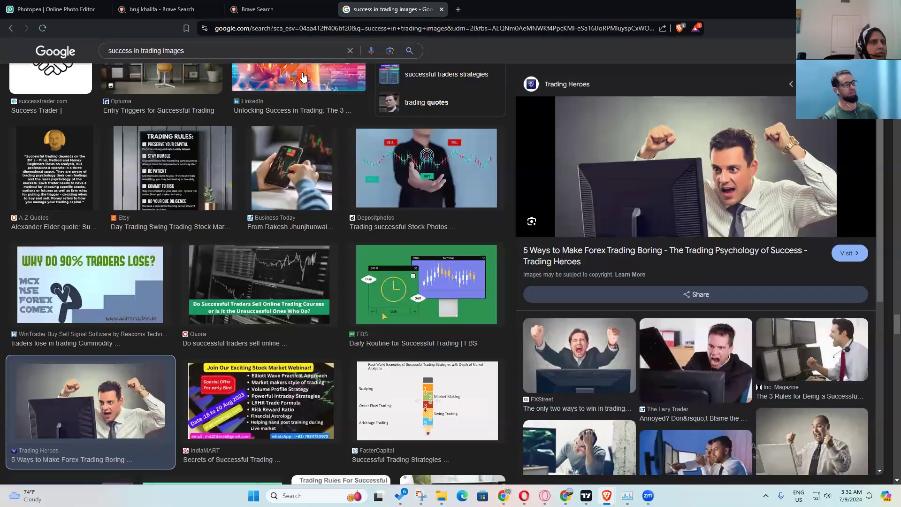
scroll(302, 78, down, 5)
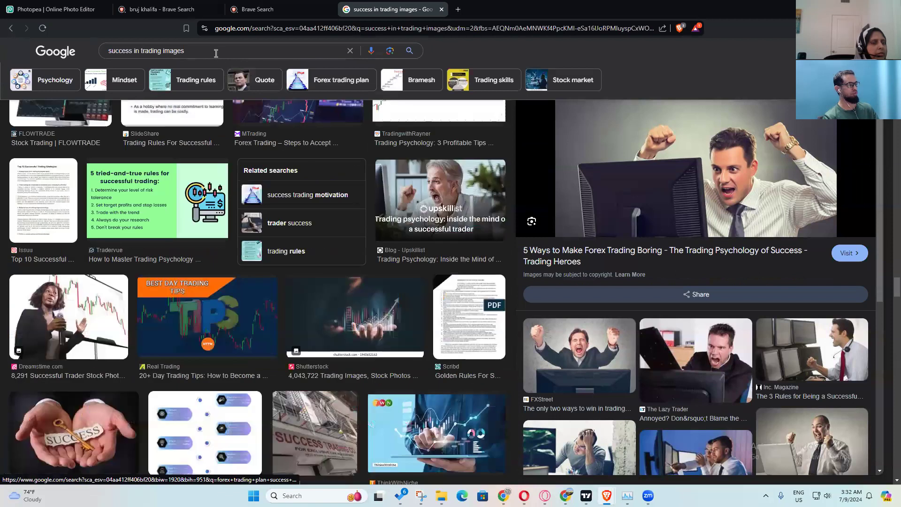
scroll(215, 52, up, 10)
drag(215, 52, 162, 3)
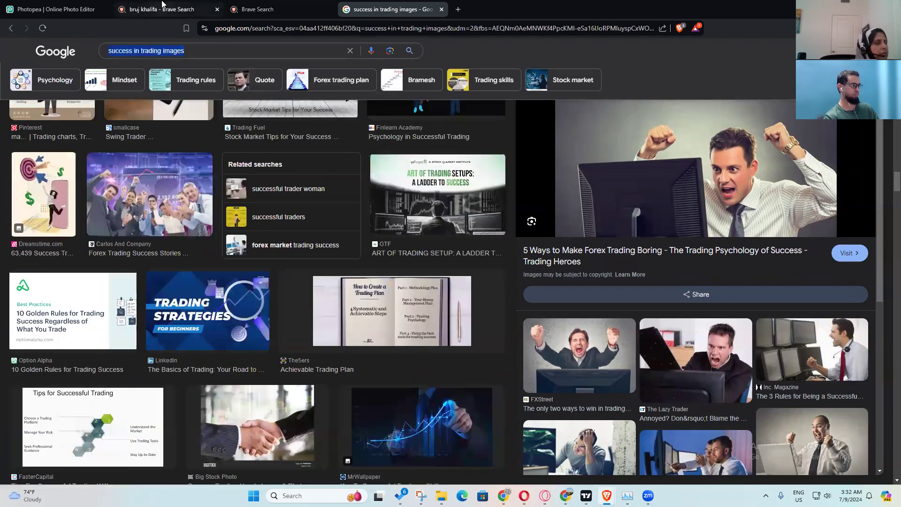
key(ctrl+Right)
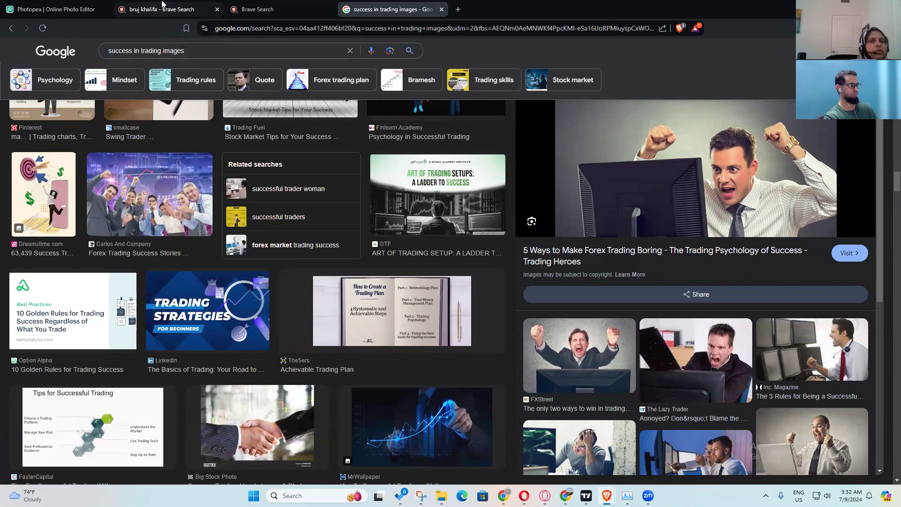
key(End)
text(for background)
key(Return)
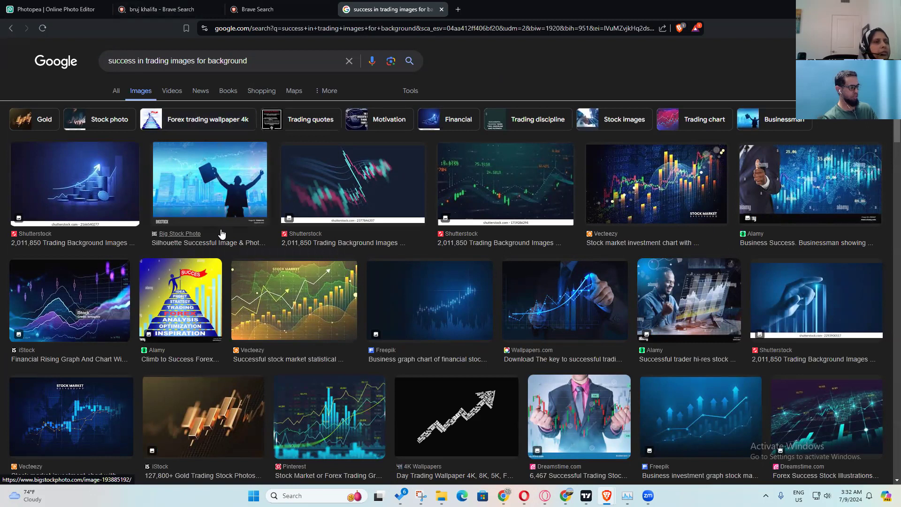
scroll(222, 233, down, 10)
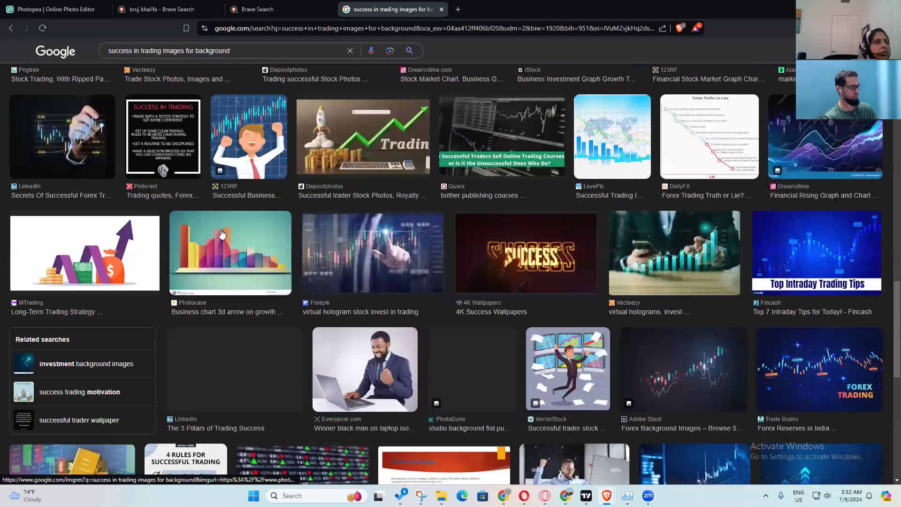
scroll(222, 233, up, 10)
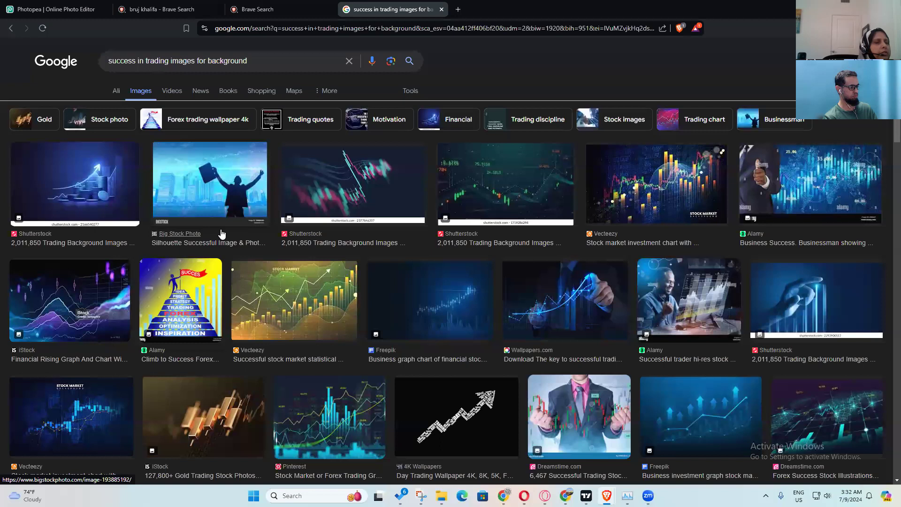
click(375, 303)
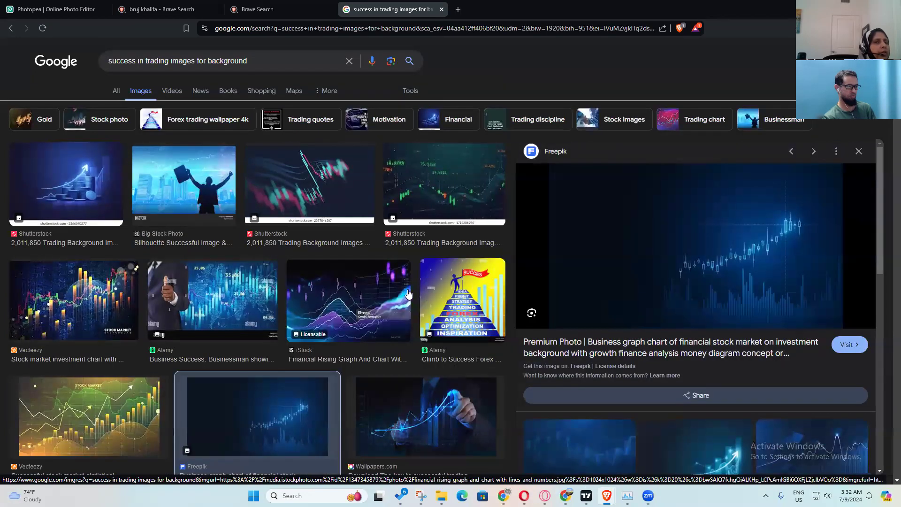
right_click(693, 216)
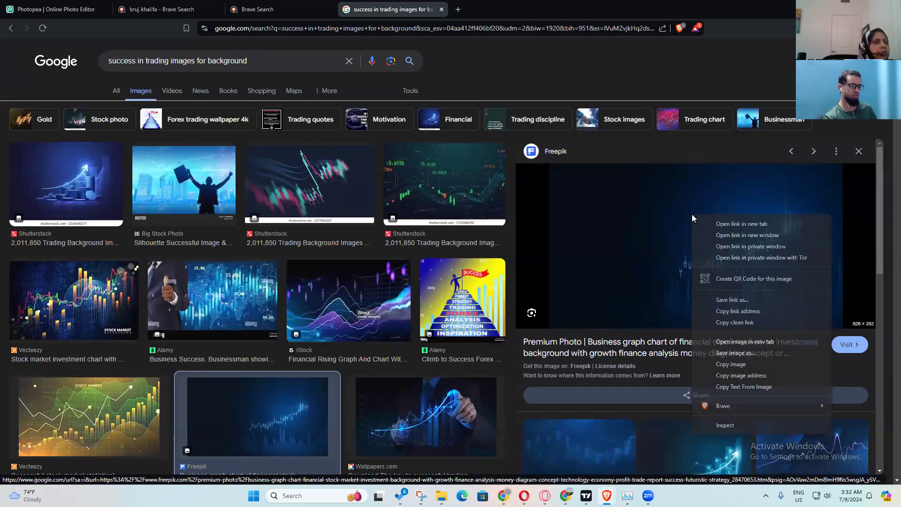
click(778, 355)
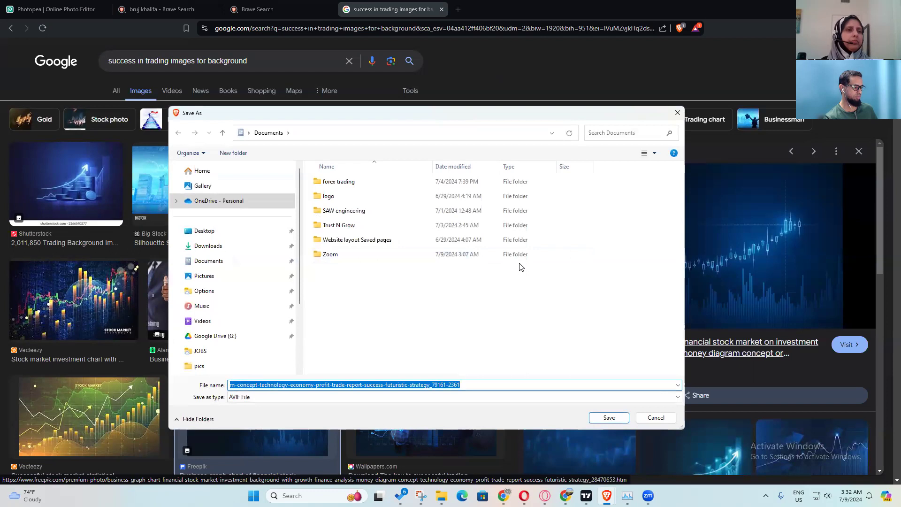
click(656, 417)
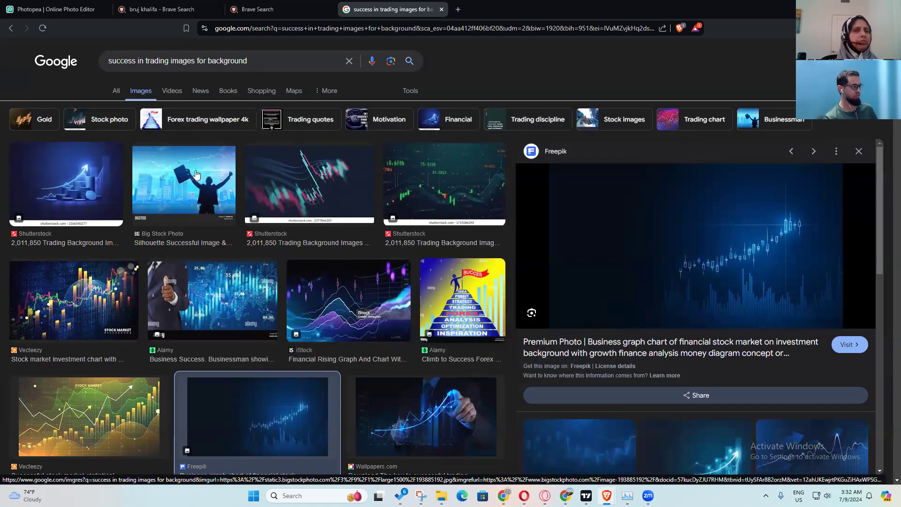
Step: Preview several candidate trading backgrounds and settle on the Wallpapers.com image of a hand drawing a rising chart
click(66, 174)
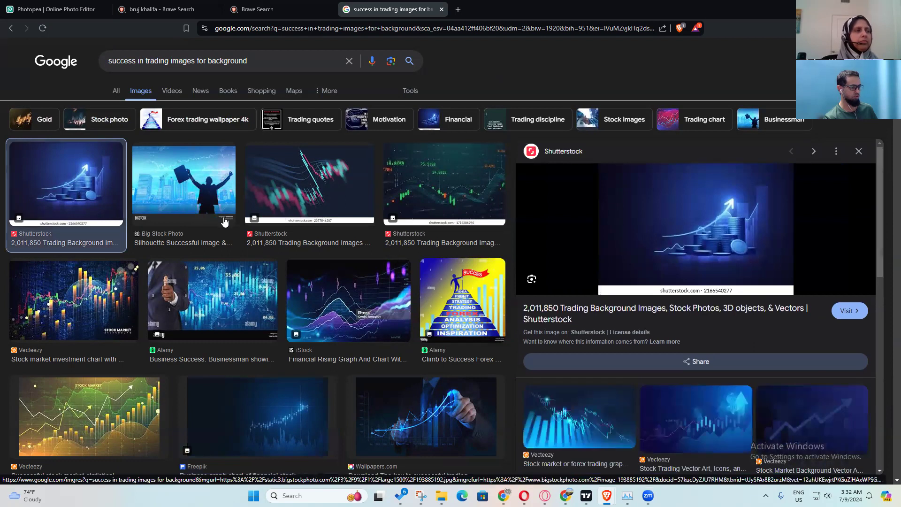
click(183, 192)
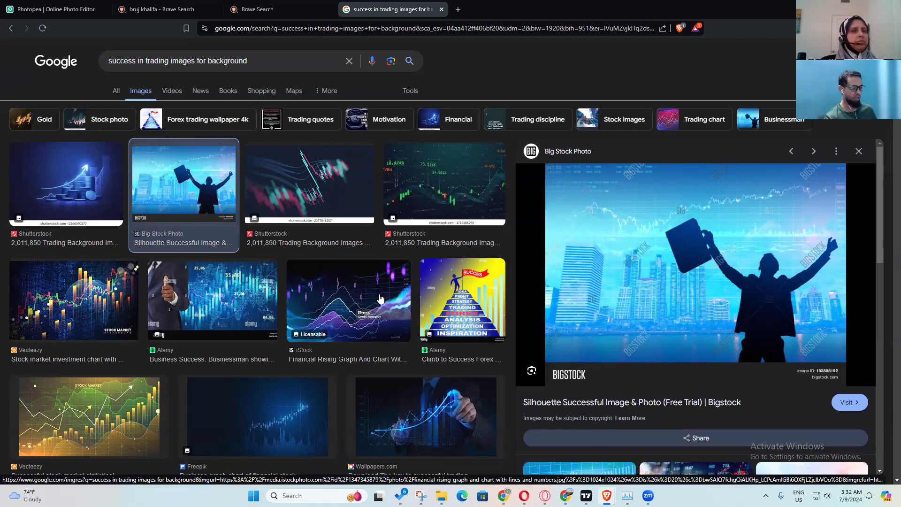
click(426, 413)
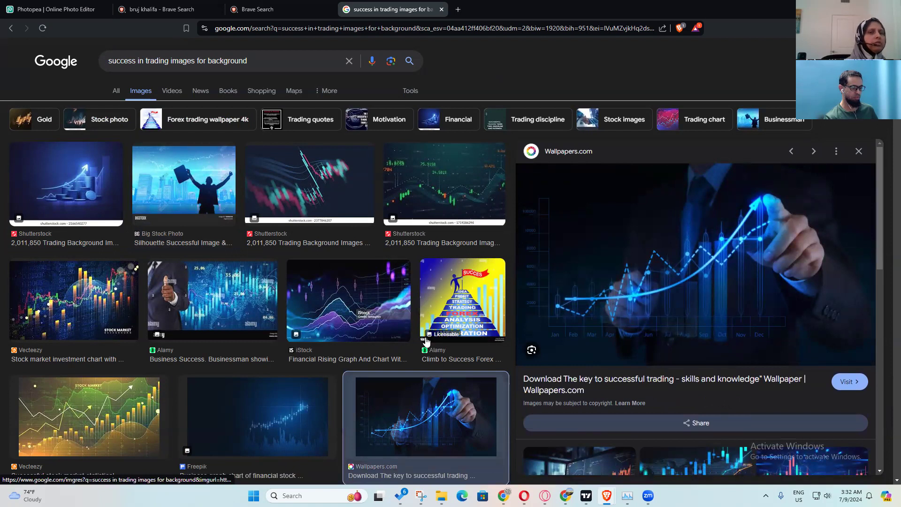
click(315, 300)
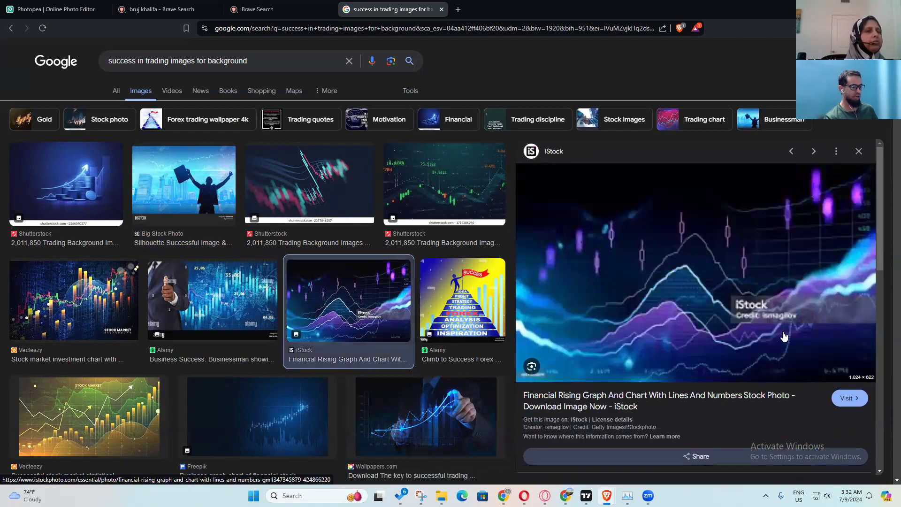
click(432, 413)
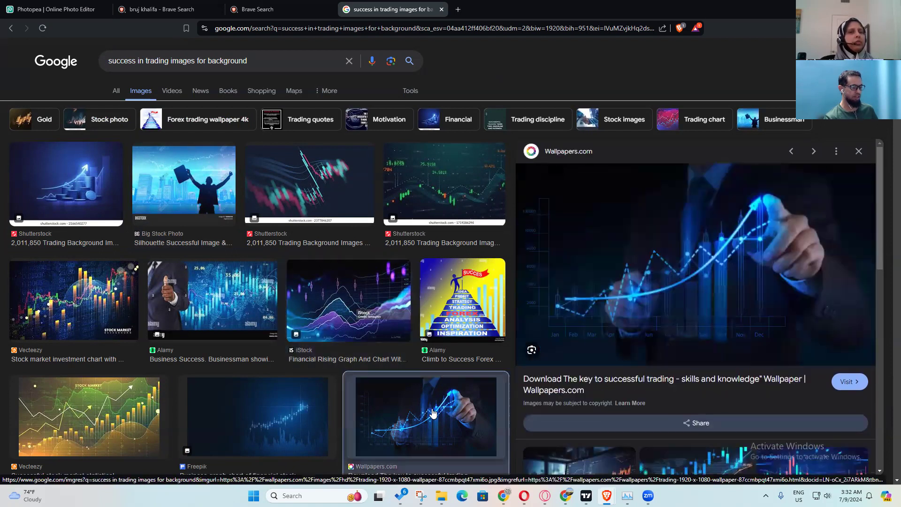
Step: Save the Wallpapers.com chart image to Documents as bg-trading in JPEG format, and switch back to Photopea
right_click(684, 240)
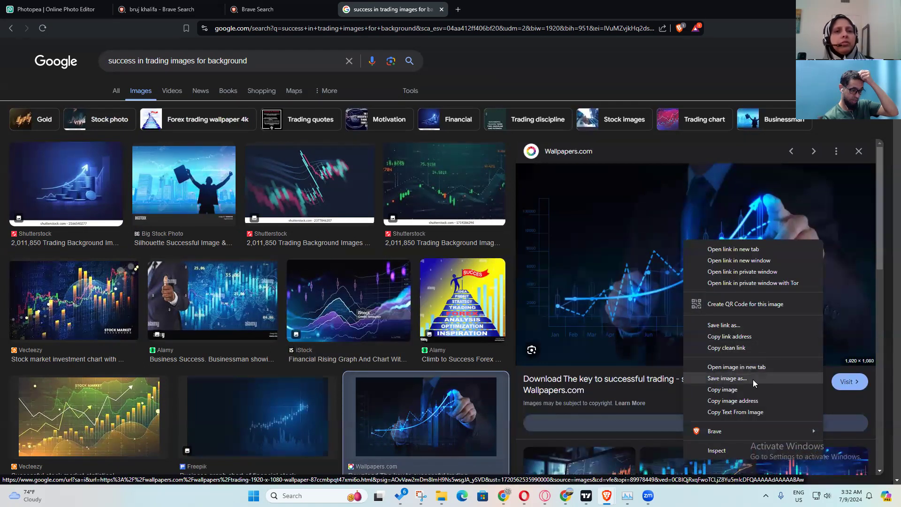
click(752, 378)
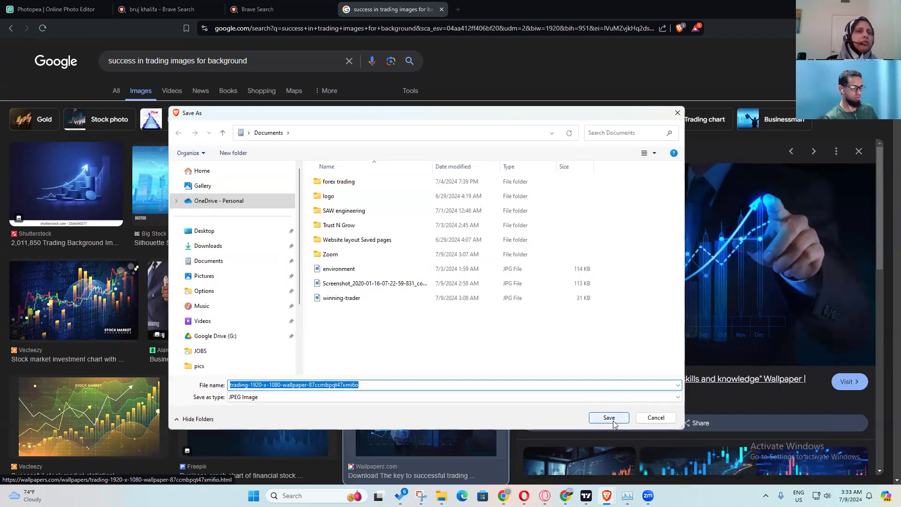
text(bg)
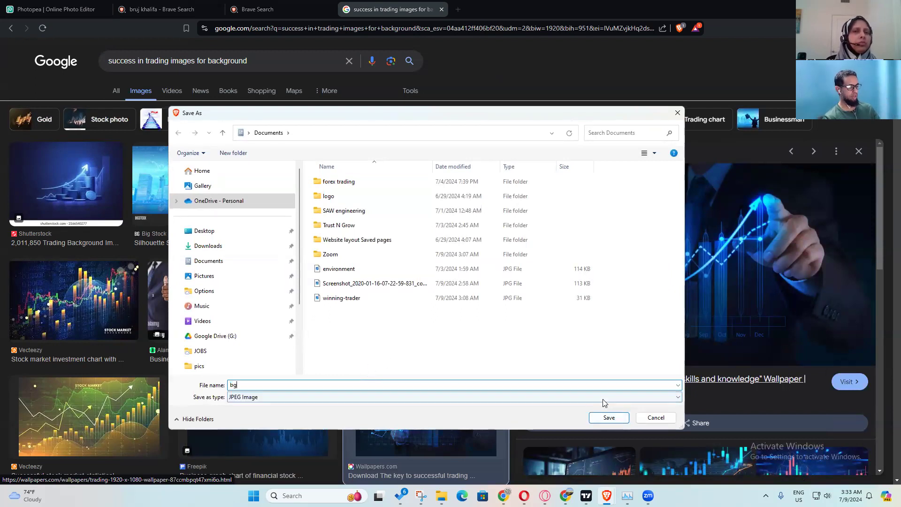
text(-trading)
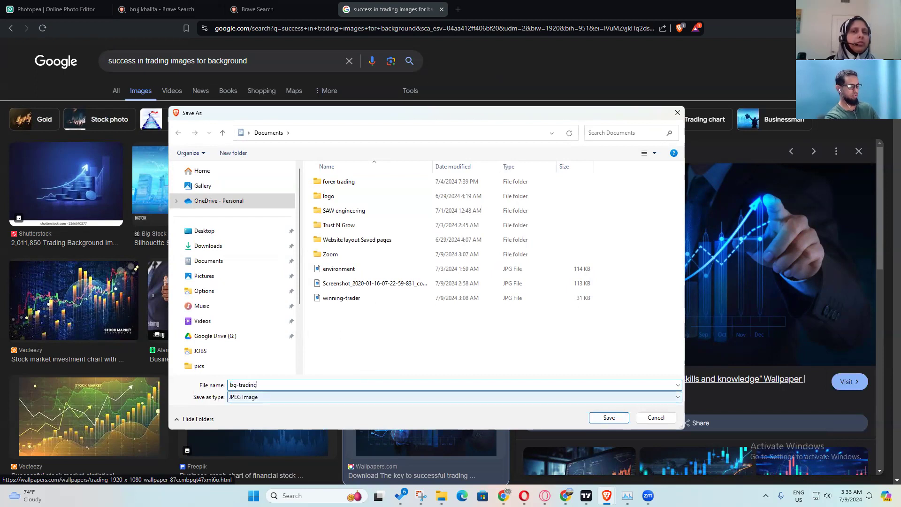
key(Return)
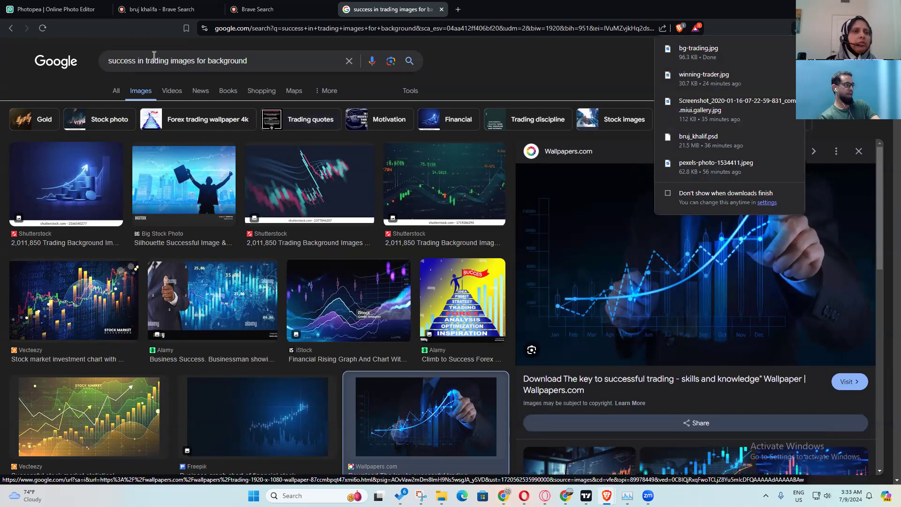
click(78, 10)
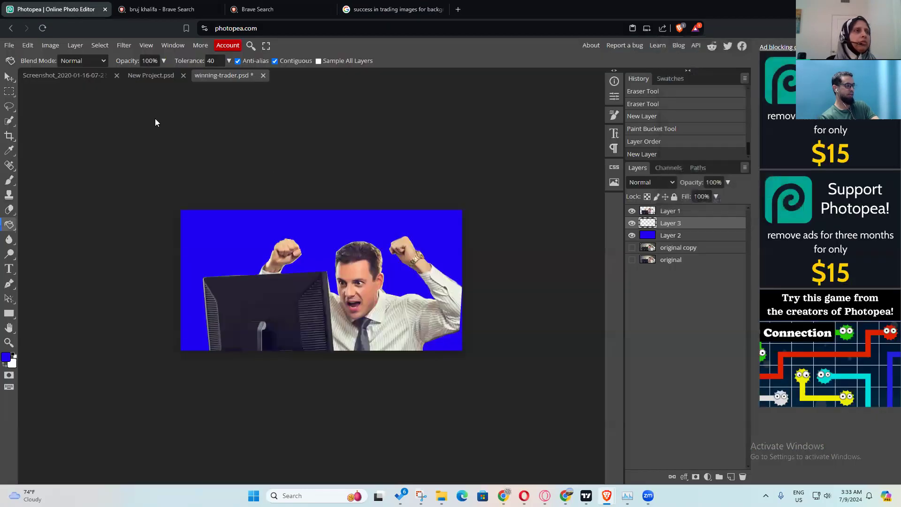
click(10, 45)
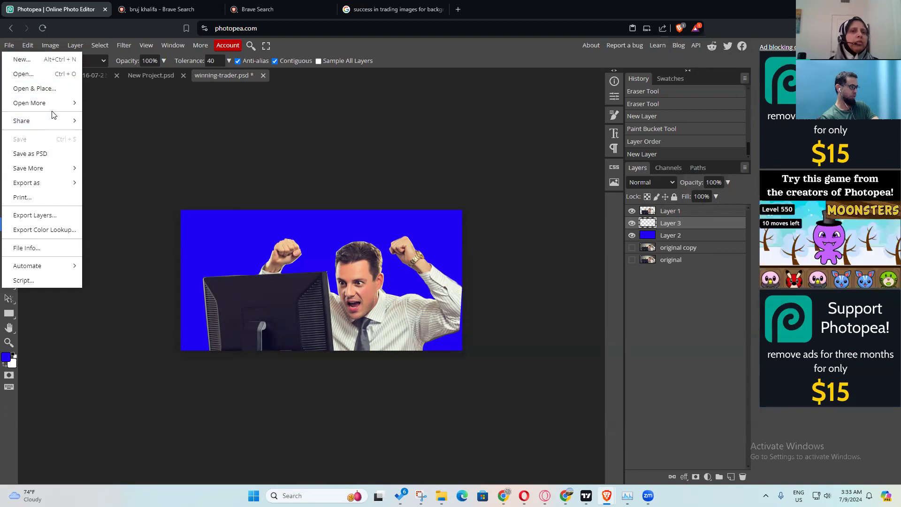
click(54, 89)
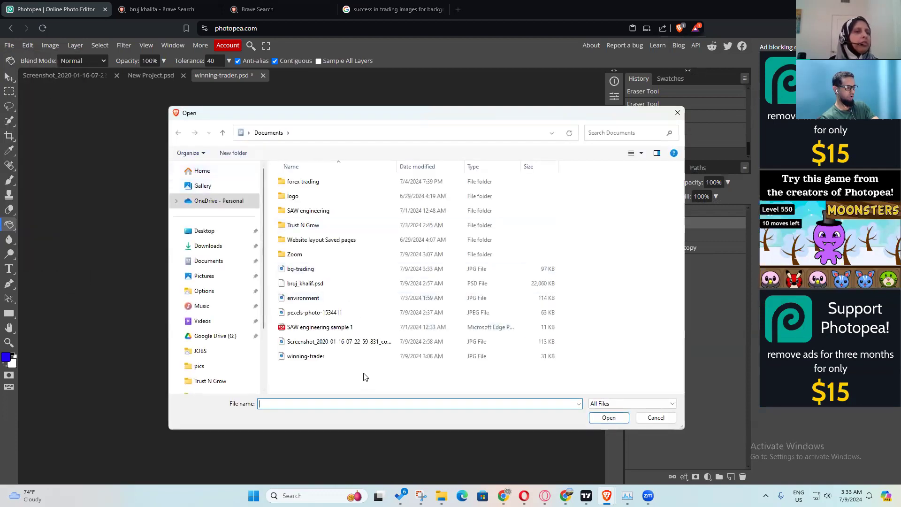
click(643, 416)
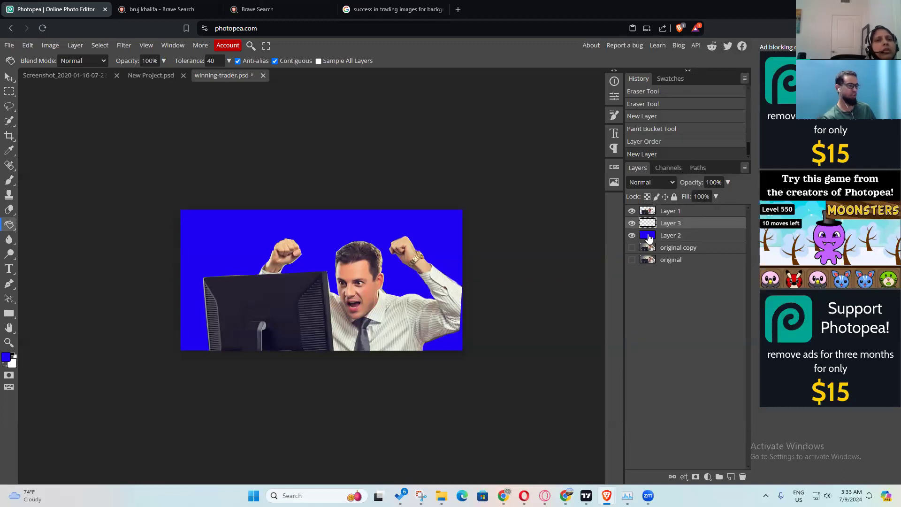
Step: Show the files in Documents as large icons and place the bg-trading image directly beneath the cutout layer
click(9, 46)
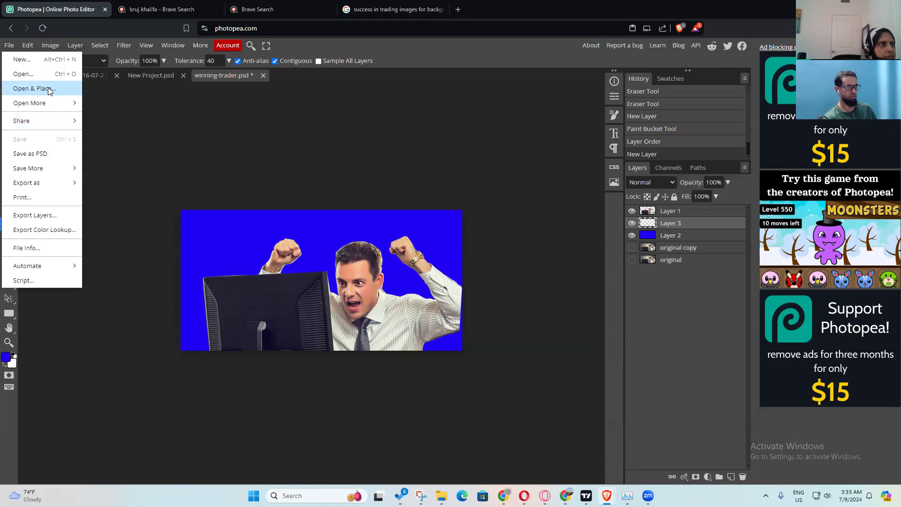
click(33, 88)
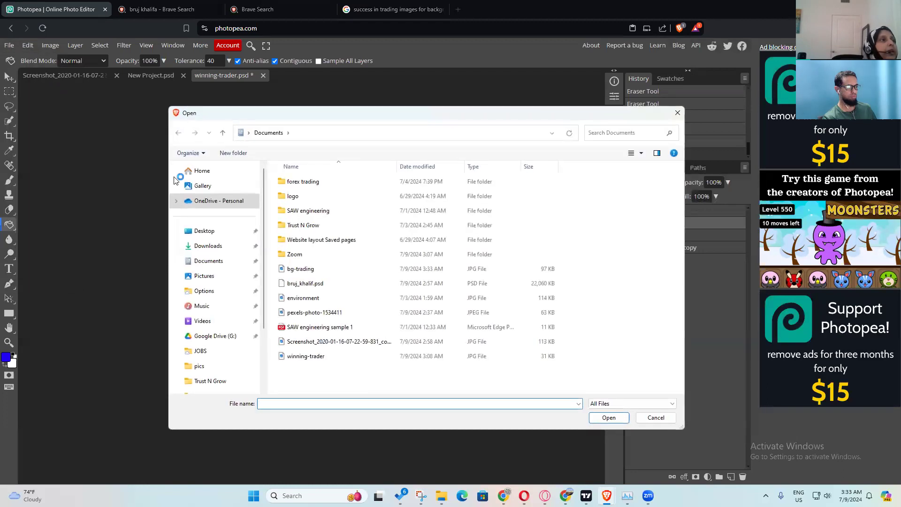
right_click(570, 224)
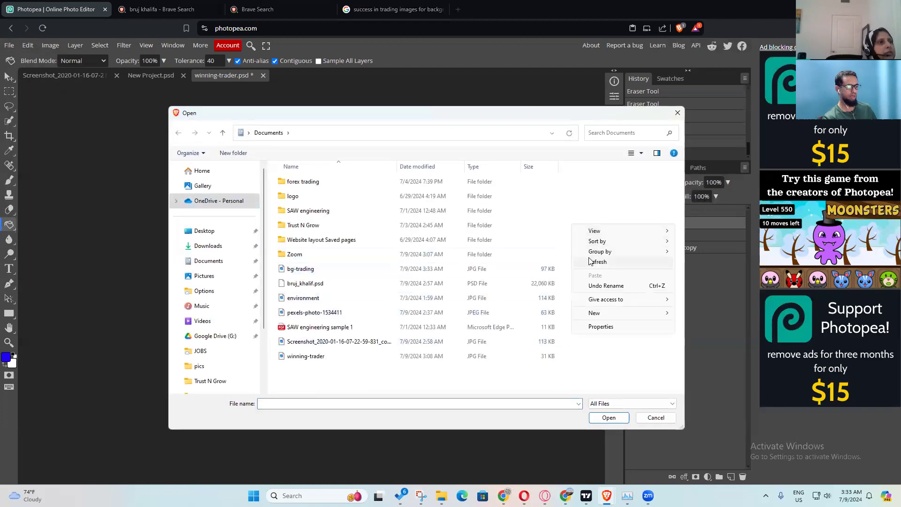
click(10, 45)
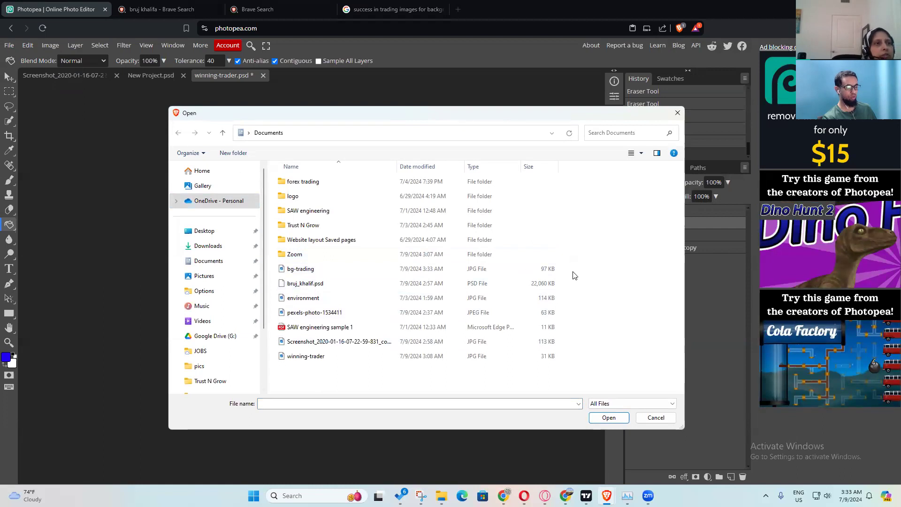
right_click(549, 213)
right_click(590, 201)
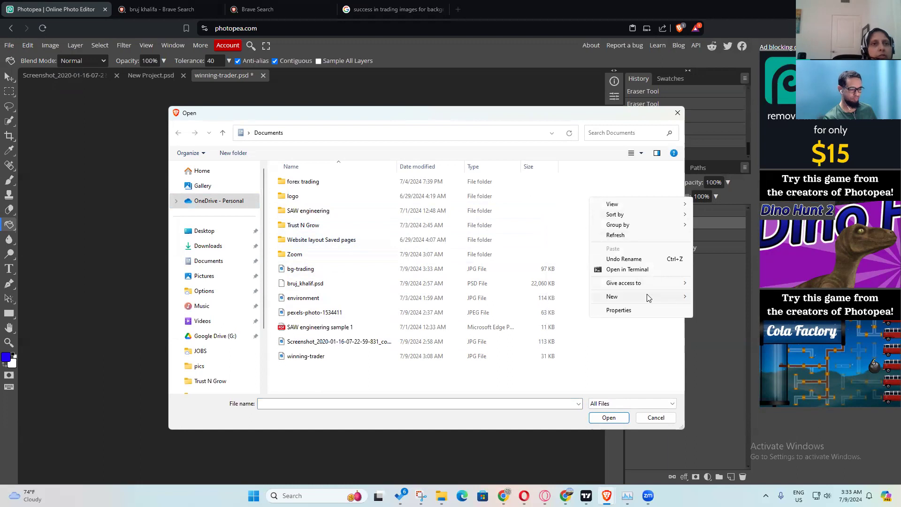
mouse_move(640, 209)
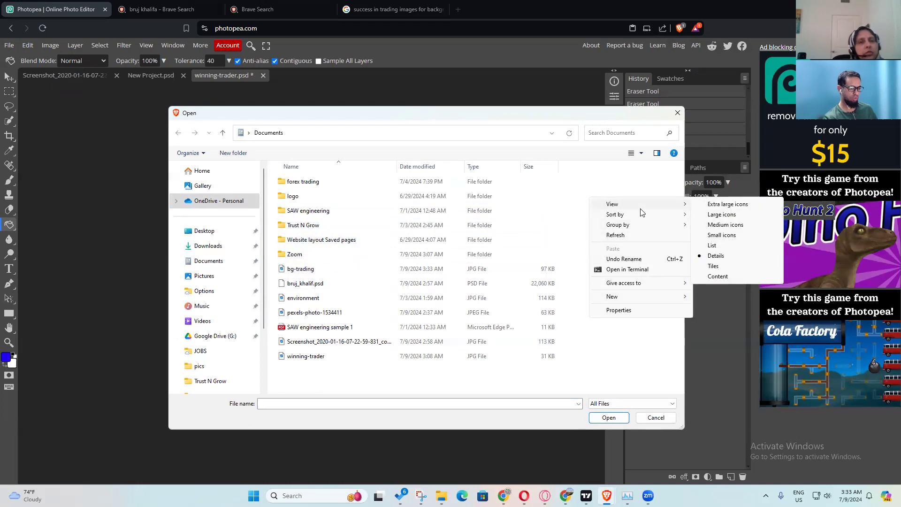
click(736, 215)
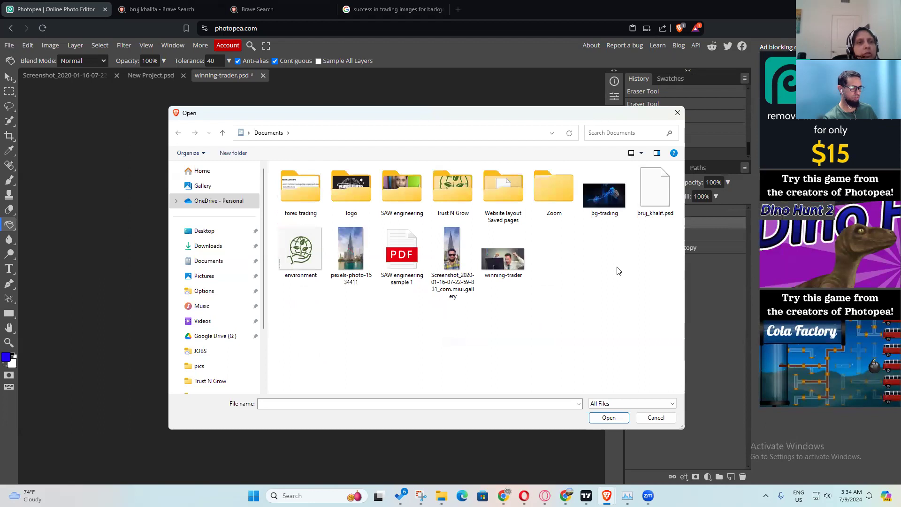
click(605, 194)
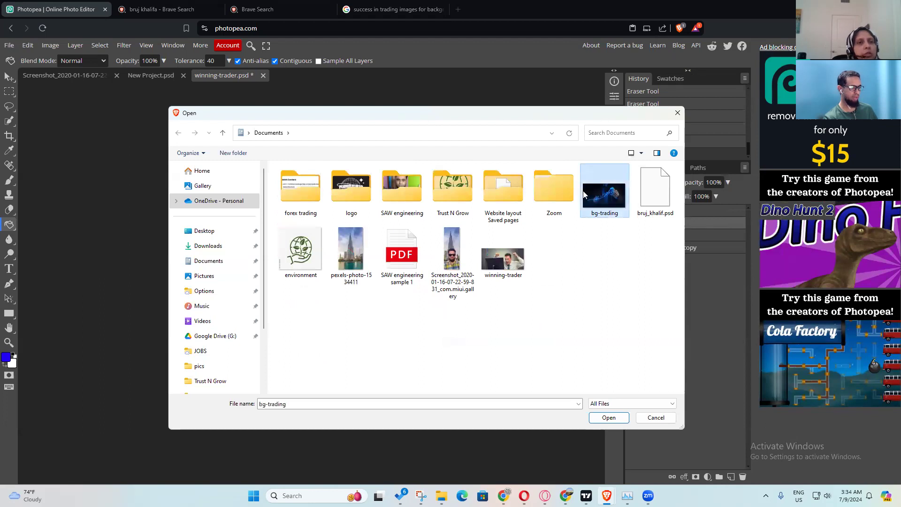
click(595, 419)
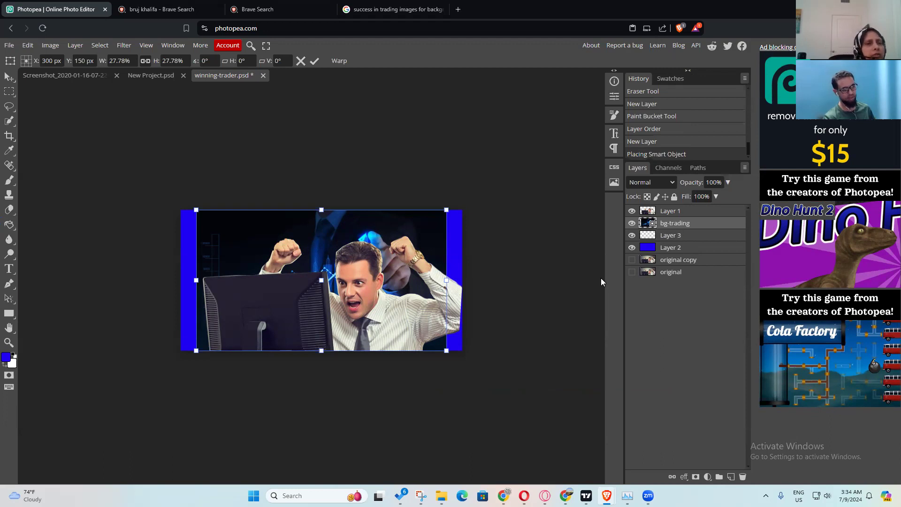
Step: Hide Layer 3 and the blue Layer 2, and enlarge the bg-trading layer to about 38% so it covers the canvas
click(631, 235)
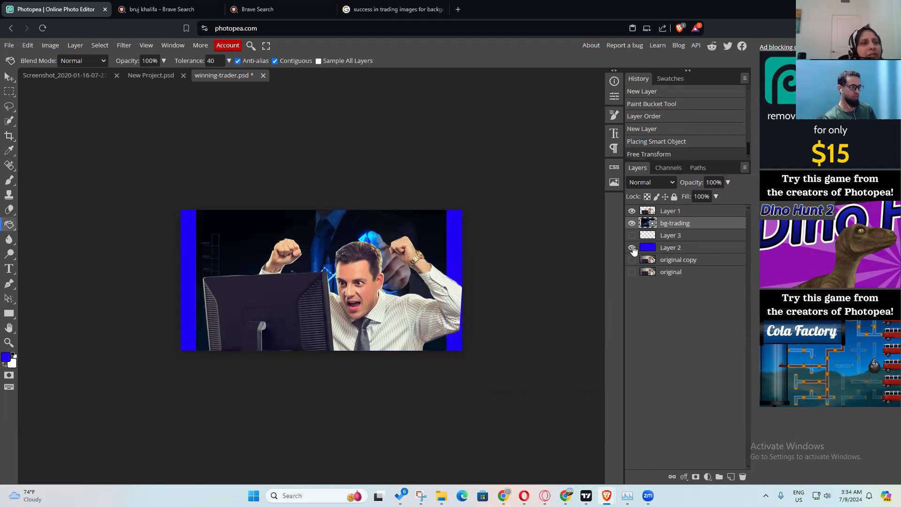
click(631, 247)
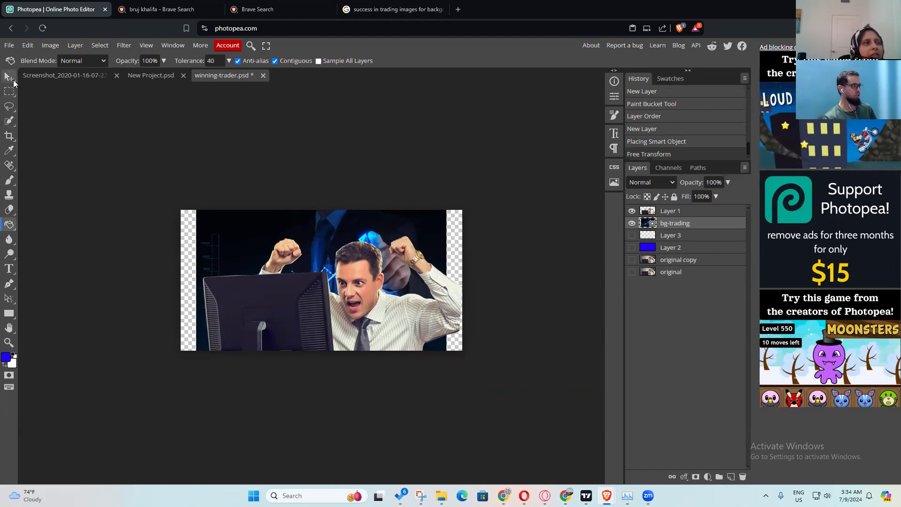
key(v)
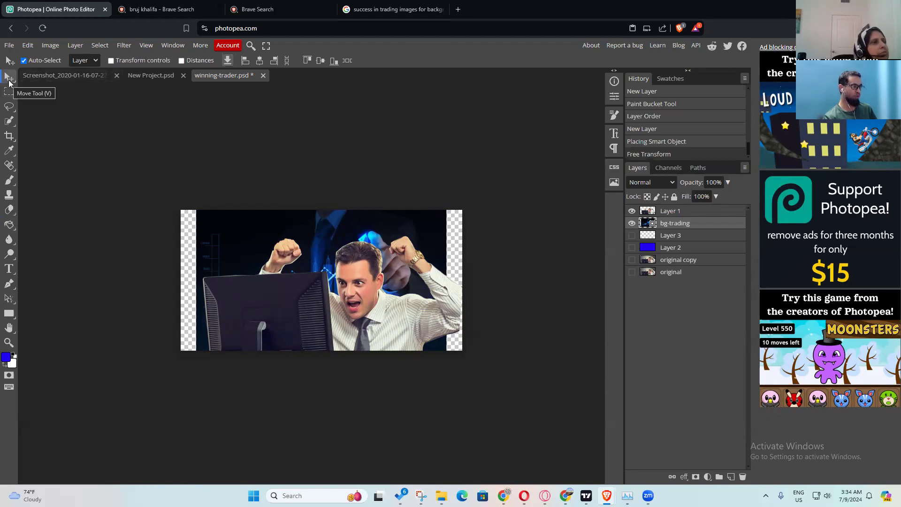
click(111, 61)
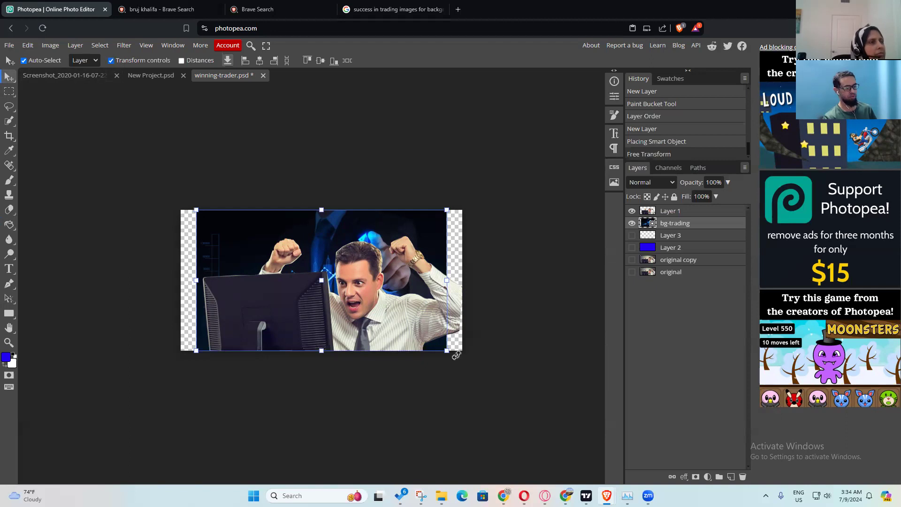
drag(447, 351, 484, 370)
drag(424, 311, 408, 303)
mouse_move(460, 366)
mouse_down()
mouse_move(466, 360)
mouse_move(483, 369)
mouse_move(462, 362)
mouse_up()
drag(407, 322, 394, 320)
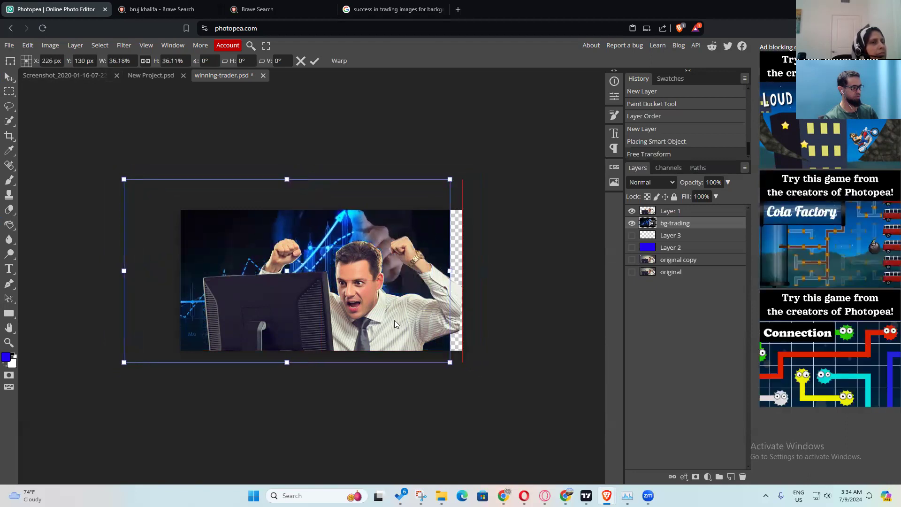
mouse_move(449, 368)
mouse_down()
mouse_move(474, 374)
mouse_move(464, 370)
mouse_up()
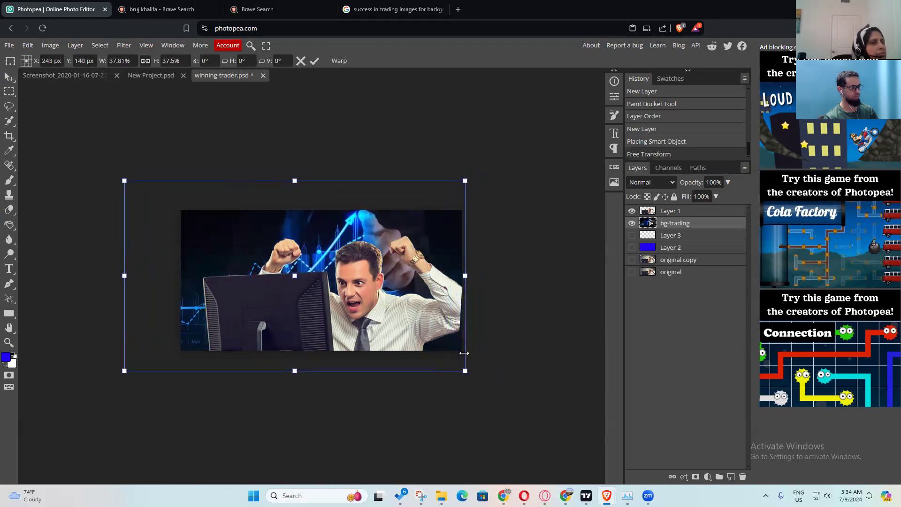
Step: Scale the cutout on Layer 1 down to about 64%, keeping it in the lower-right corner of the canvas
click(671, 211)
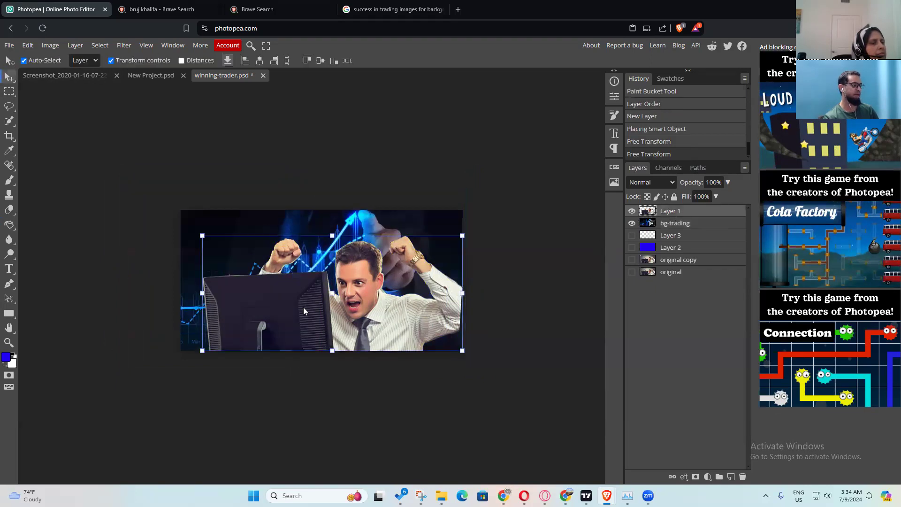
drag(202, 236, 294, 277)
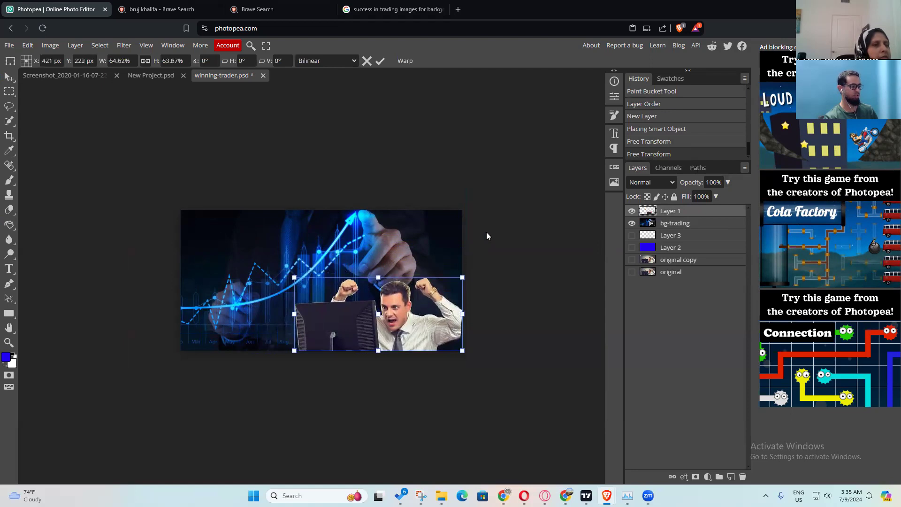
click(381, 62)
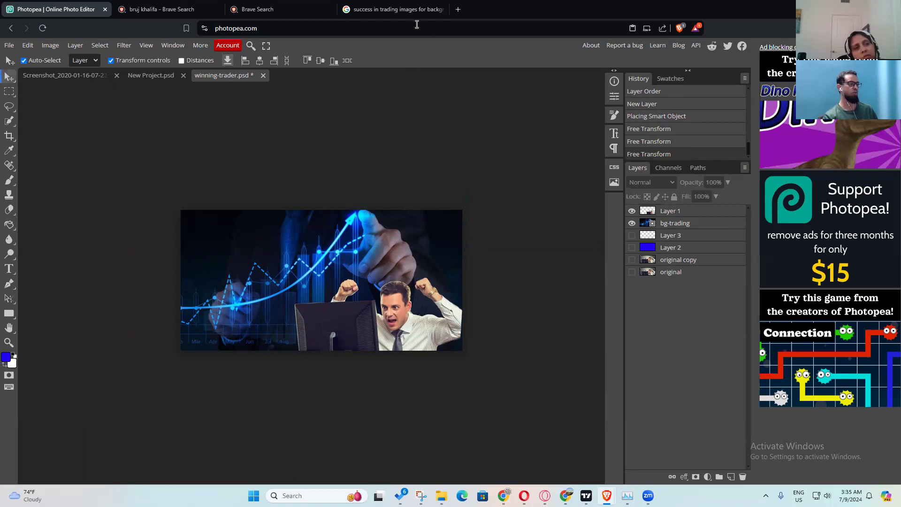
Step: Switch to the Google Images results for trading backgrounds, look through them, and search for "profit trade" instead
click(401, 11)
drag(247, 60, 121, 61)
scroll(324, 238, down, 5)
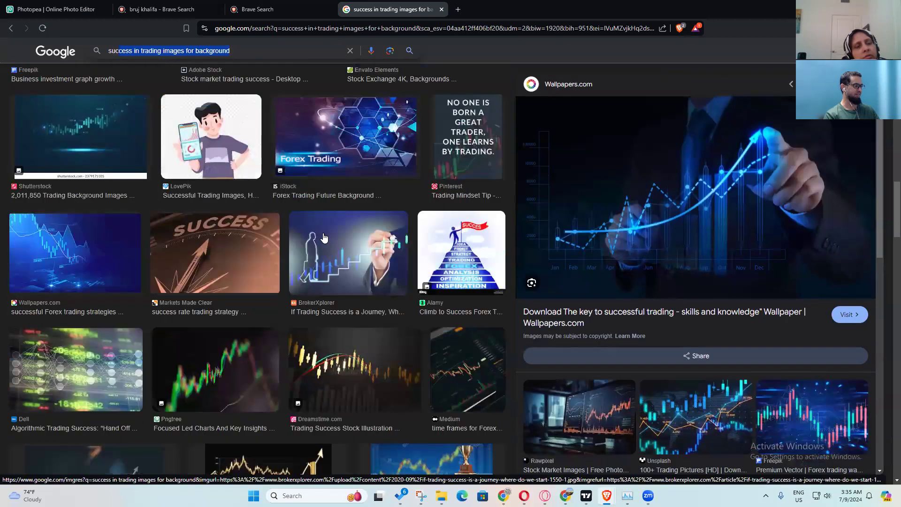
scroll(323, 238, down, 10)
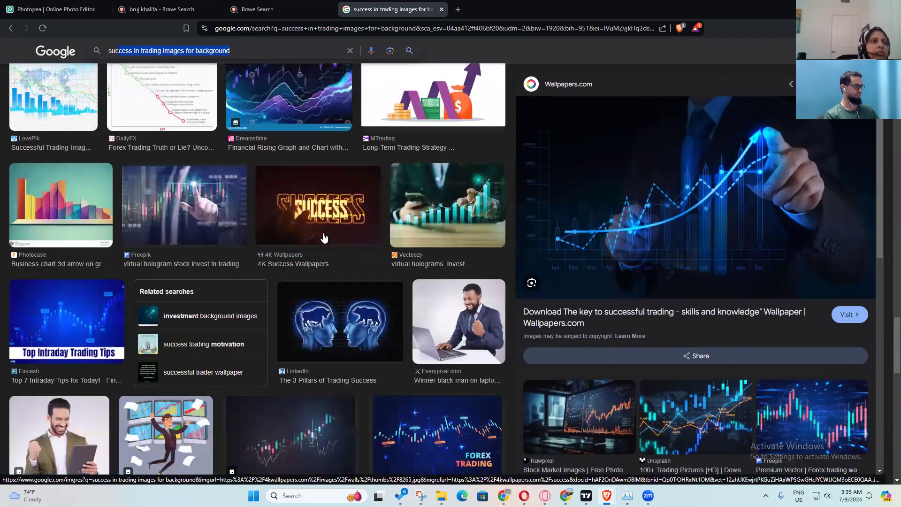
scroll(323, 238, up, 15)
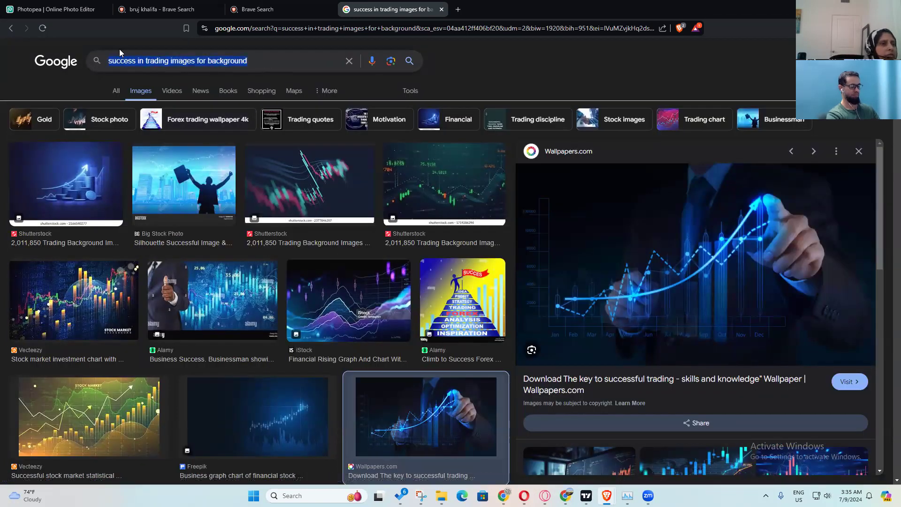
text(profil)
key(BackSpace)
text(t trade)
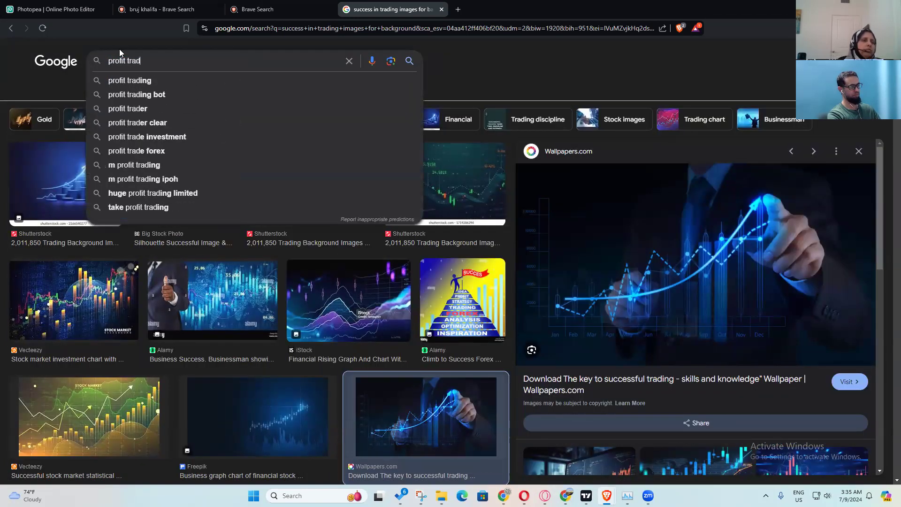
key(Return)
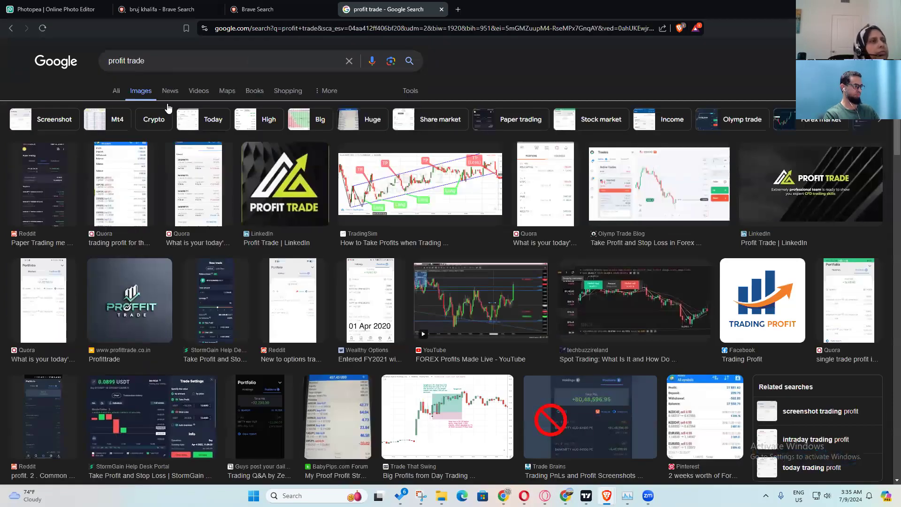
Step: Refine the image search to "profit trade background"
click(162, 63)
text(bad)
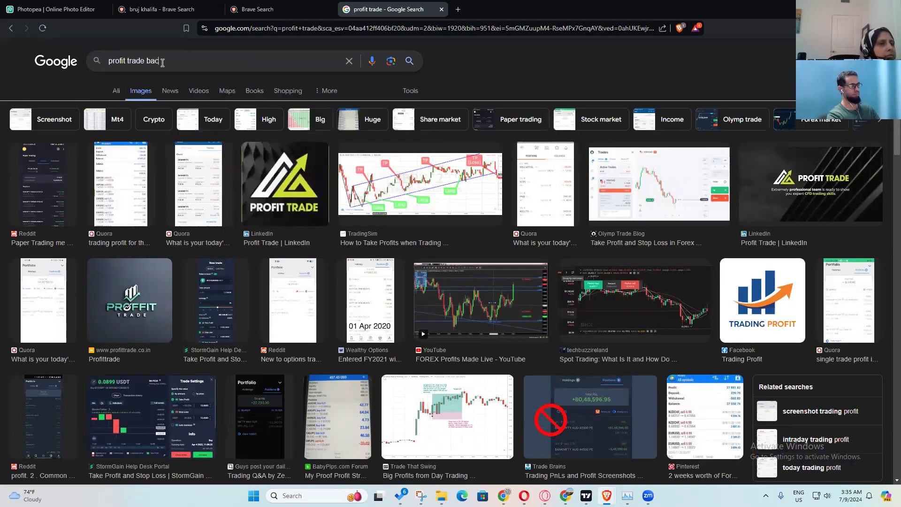
text(kground)
key(Return)
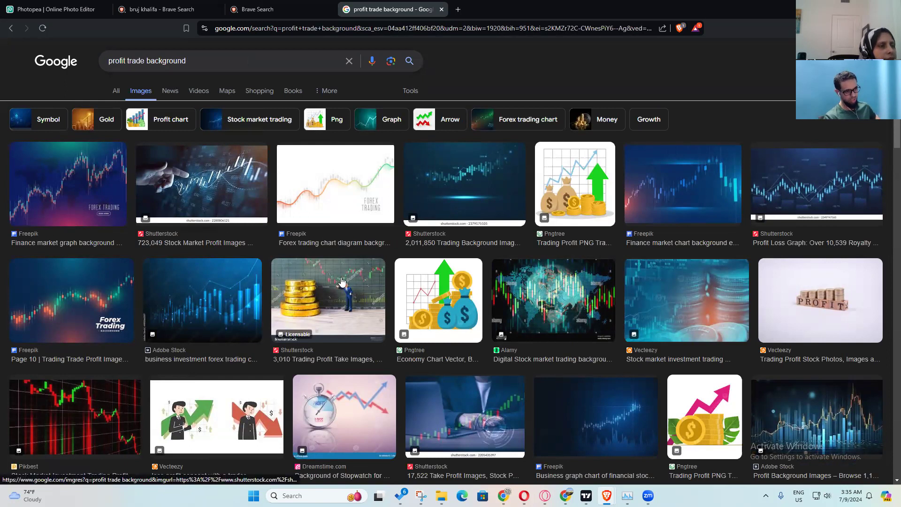
Step: Browse the "profit trade background" image results for a picture that could serve as the design's background
scroll(382, 337, down, 10)
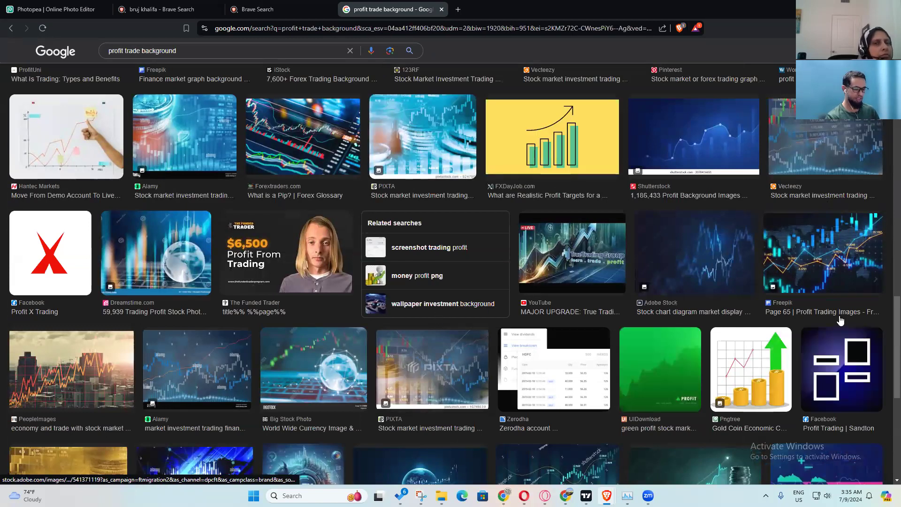
scroll(888, 258, up, 6)
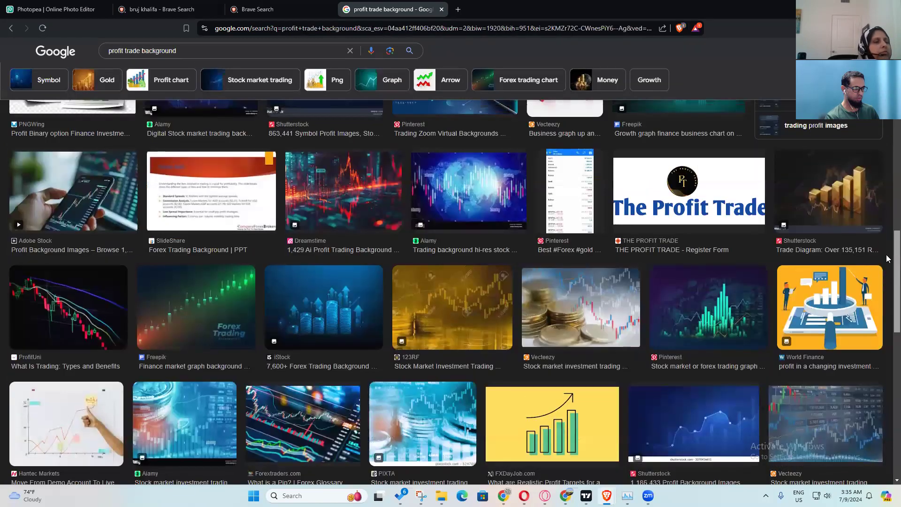
scroll(888, 258, up, 4)
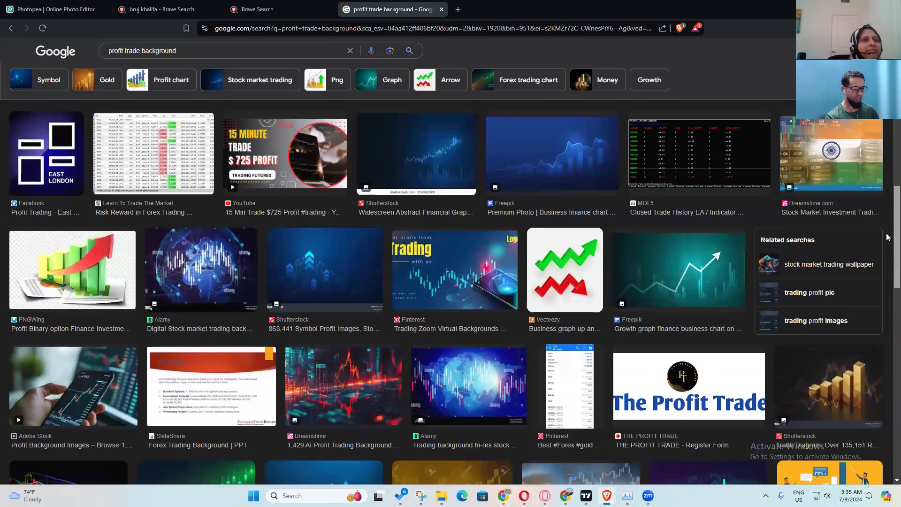
scroll(888, 236, up, 4)
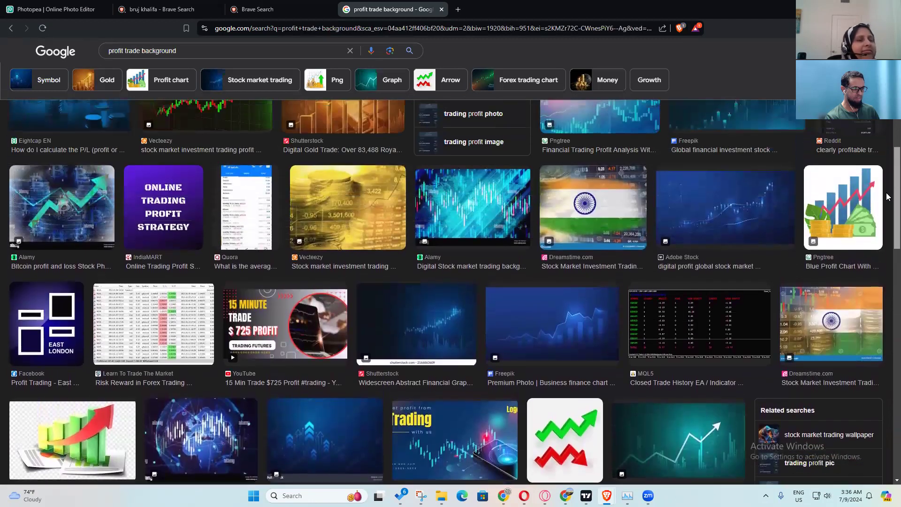
scroll(888, 196, up, 3)
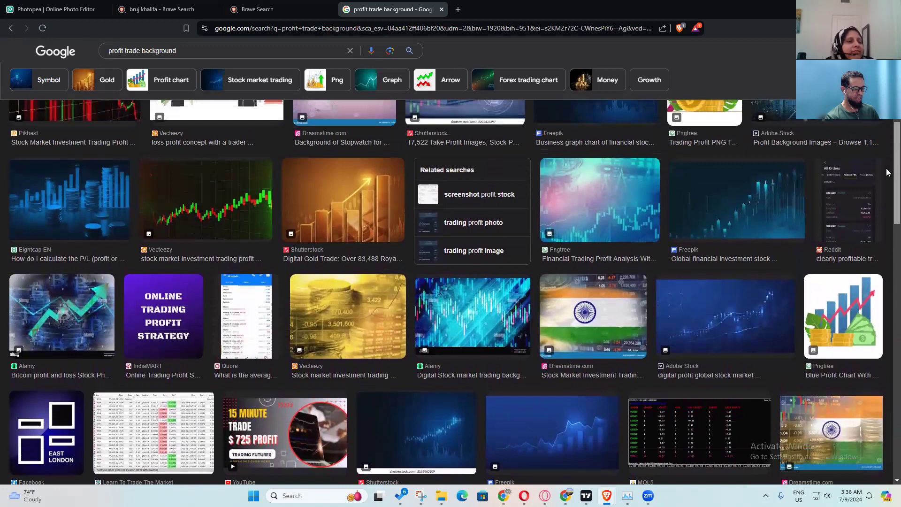
scroll(886, 172, up, 3)
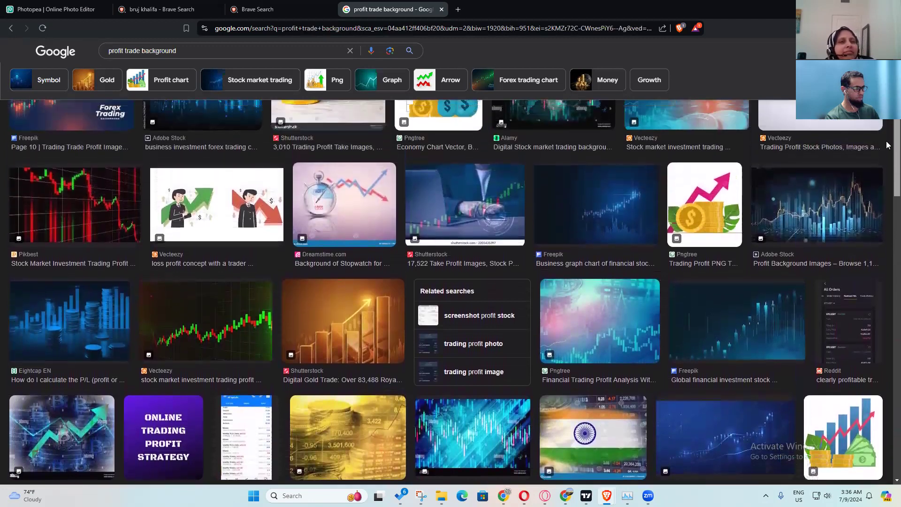
scroll(886, 144, up, 5)
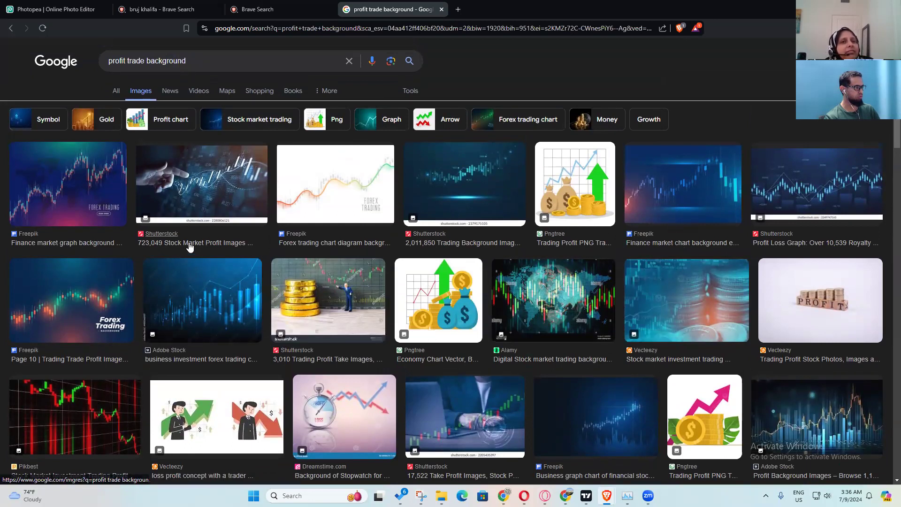
scroll(889, 149, down, 3)
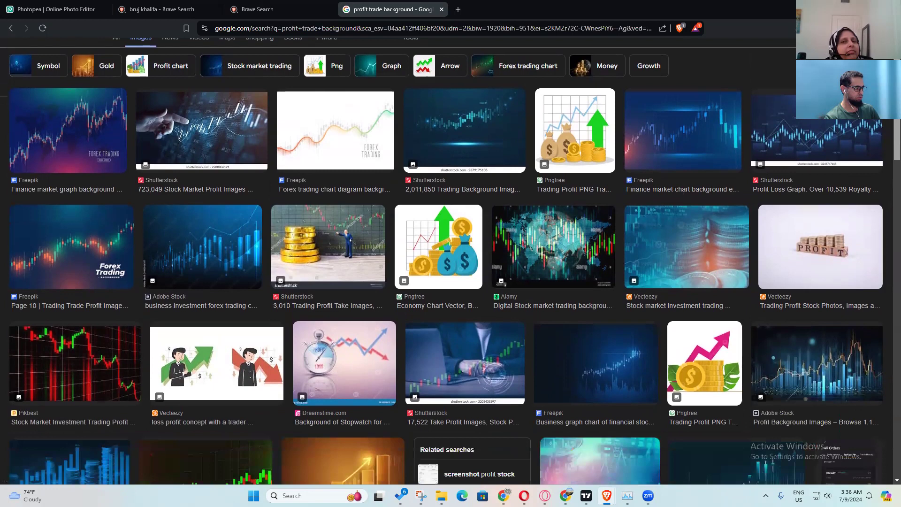
scroll(450, 261, down, 5)
scroll(450, 261, up, 3)
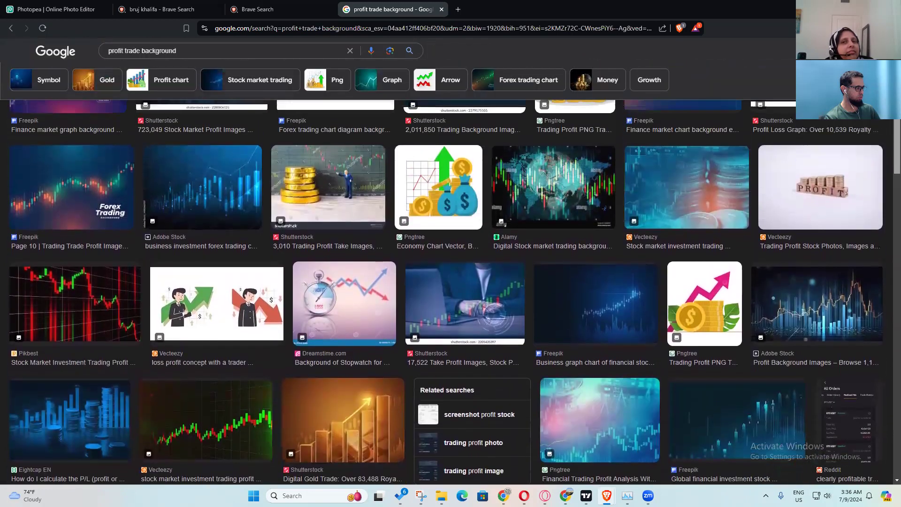
scroll(451, 272, down, 4)
scroll(450, 272, down, 12)
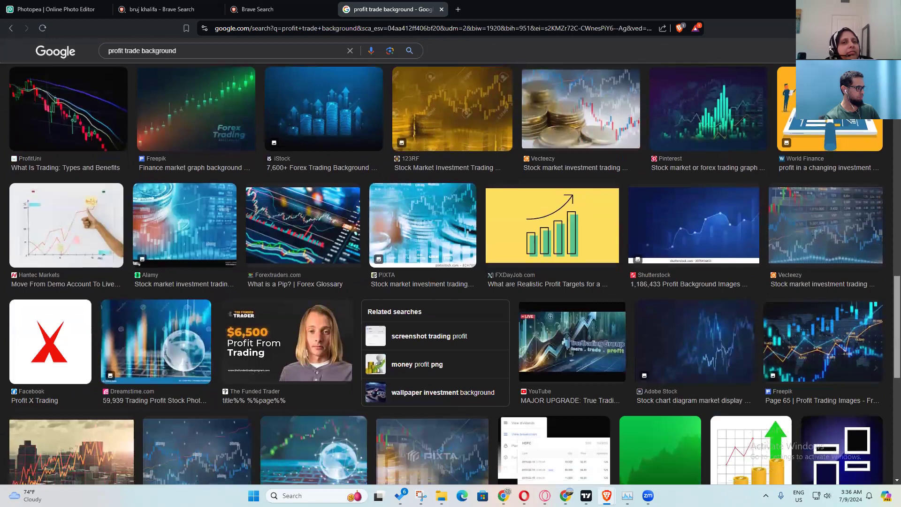
scroll(450, 272, down, 12)
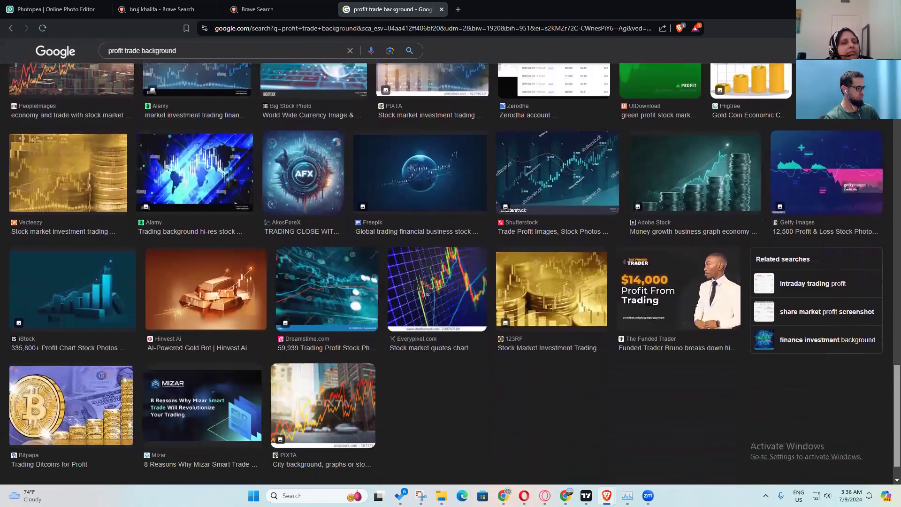
scroll(867, 314, down, 5)
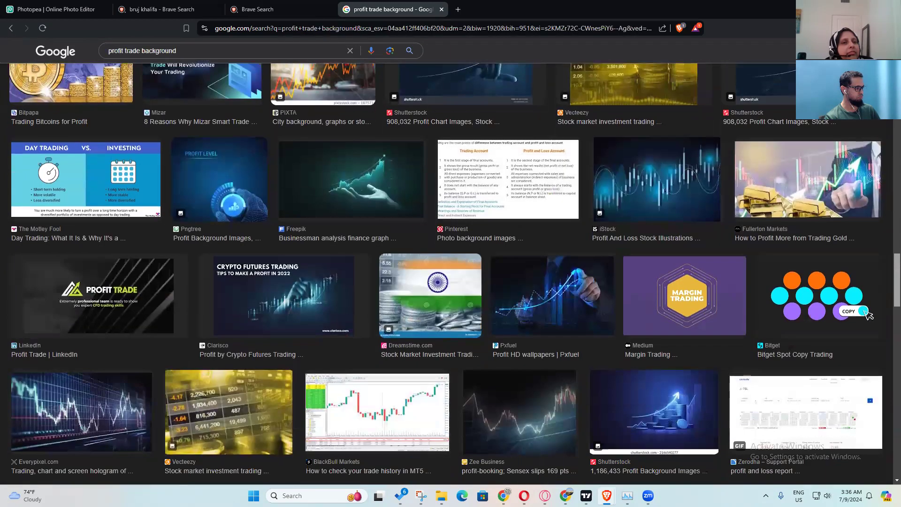
scroll(722, 367, down, 4)
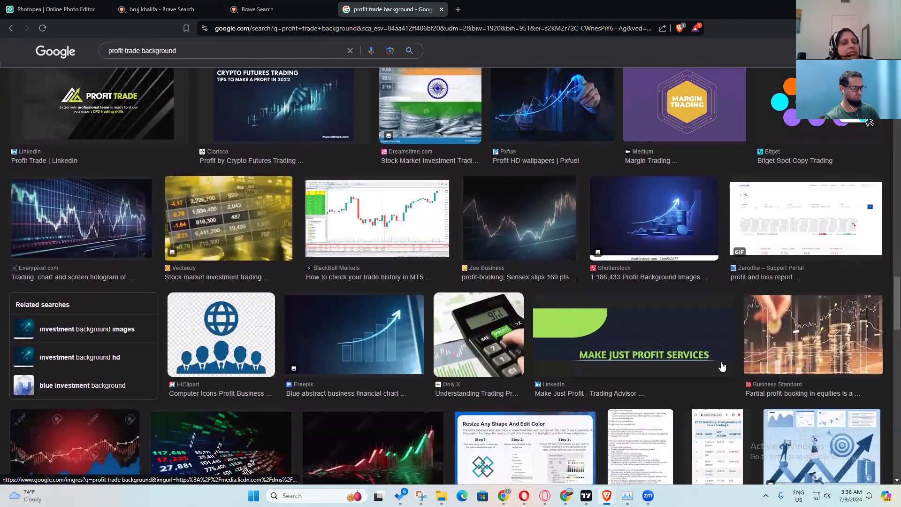
scroll(721, 367, down, 3)
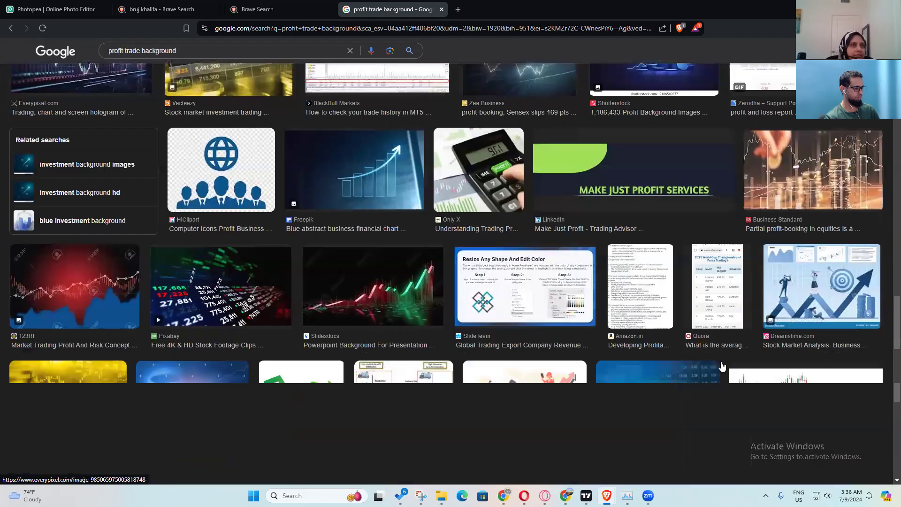
scroll(721, 367, down, 5)
scroll(721, 367, down, 7)
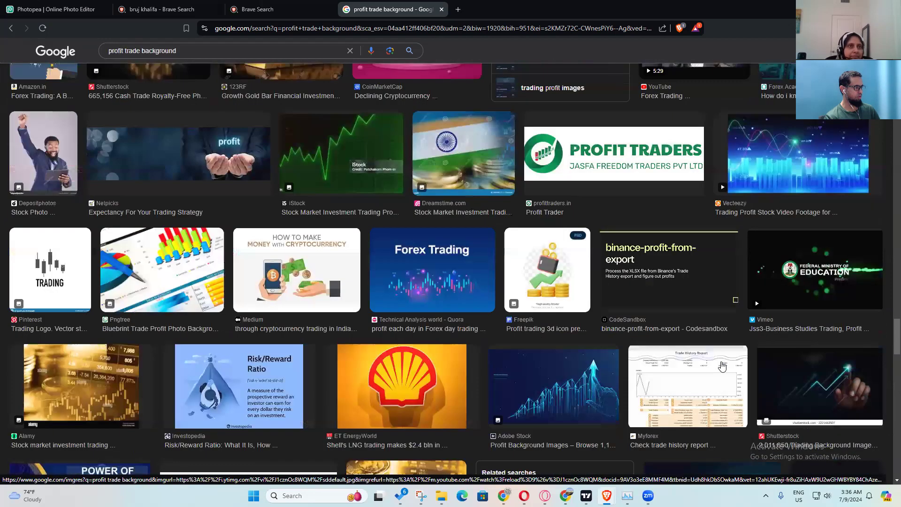
scroll(722, 367, down, 7)
scroll(721, 367, down, 10)
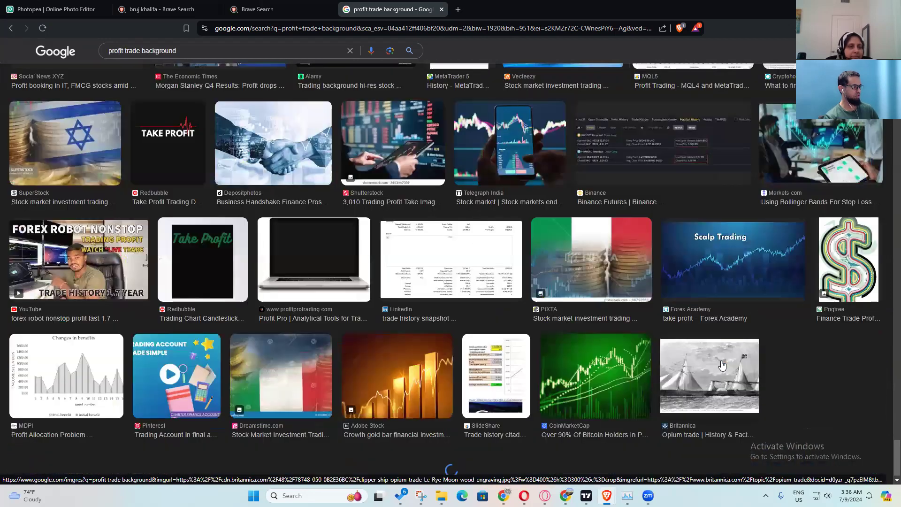
scroll(721, 366, up, 20)
Step: Switch back to Photopea, shift the bg-trading layer slightly up and to the left behind the cutout, and deselect it
click(52, 8)
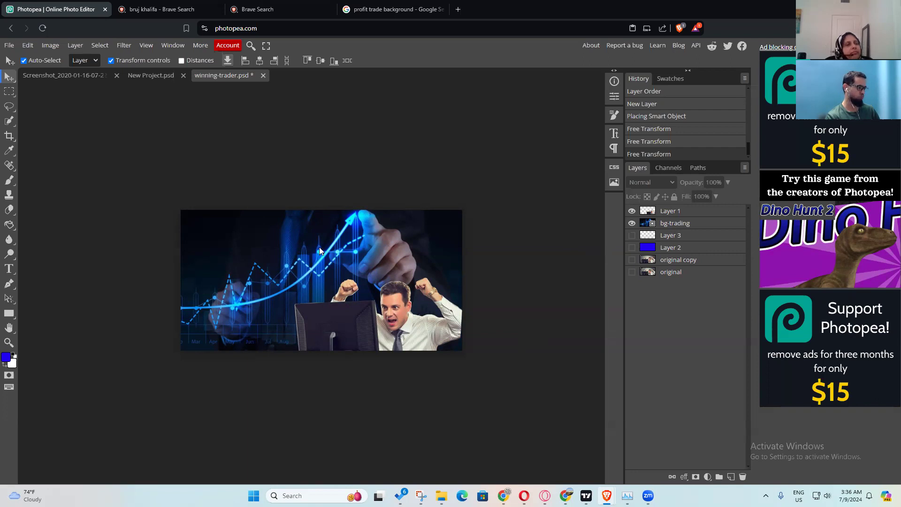
mouse_move(319, 251)
mouse_down()
mouse_move(288, 254)
mouse_move(329, 256)
mouse_move(311, 248)
mouse_up()
click(355, 137)
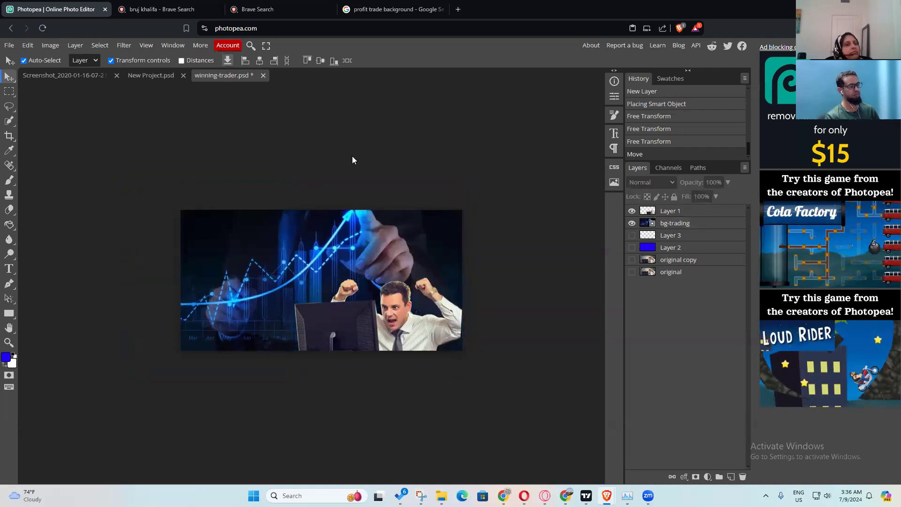
Step: Hide the bg-trading layer, then show and select the blue Layer 2 as the background behind the cutout
click(631, 224)
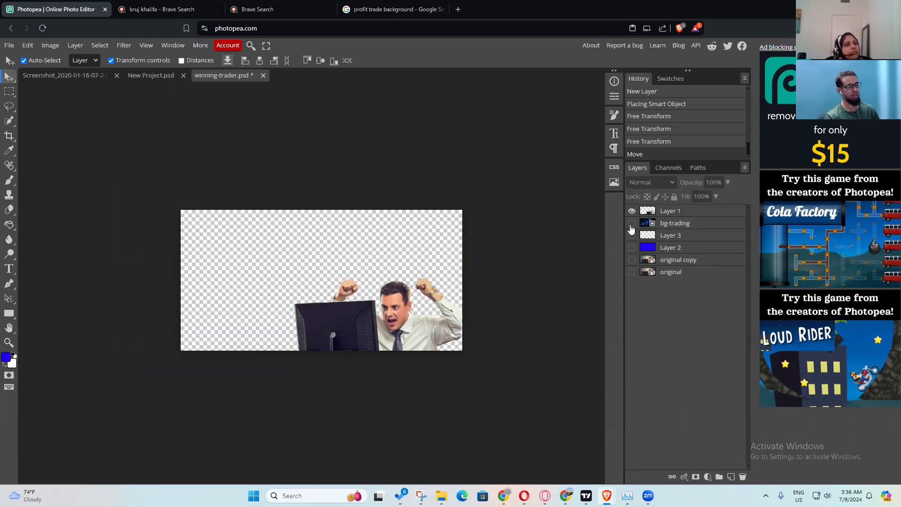
click(632, 247)
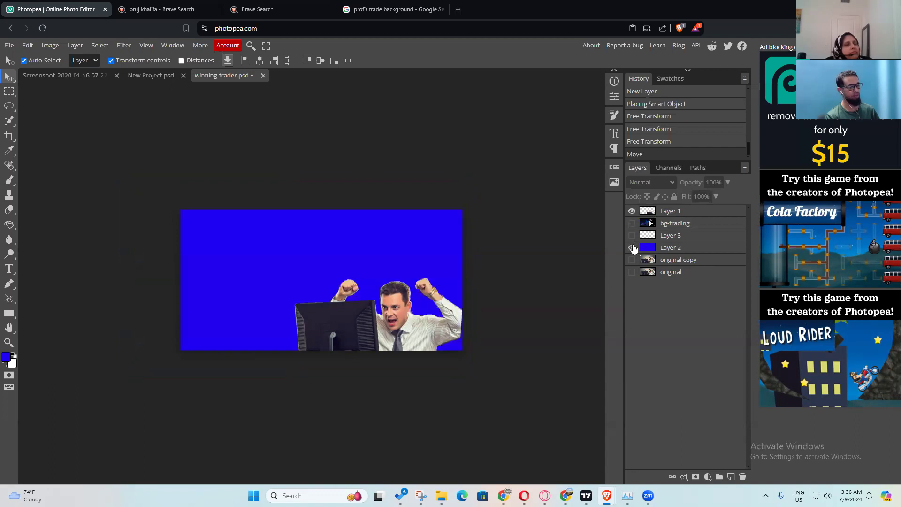
click(631, 247)
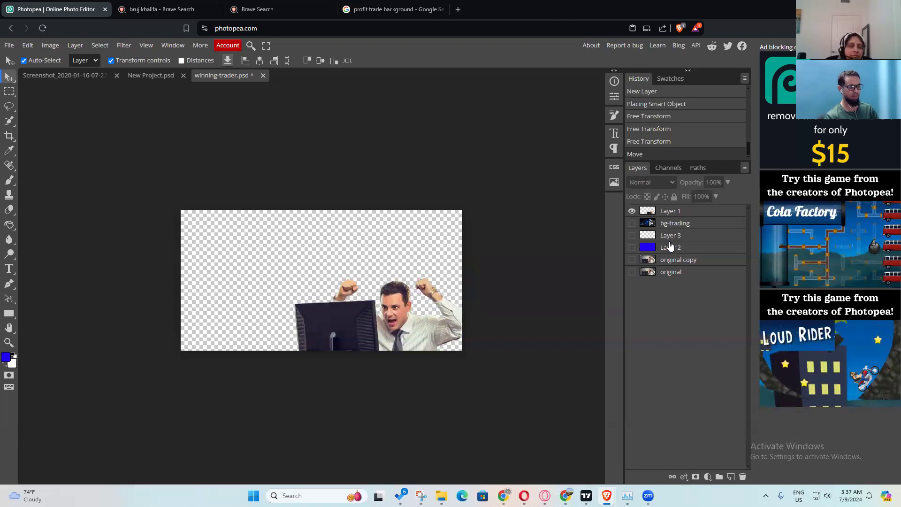
click(634, 250)
click(633, 248)
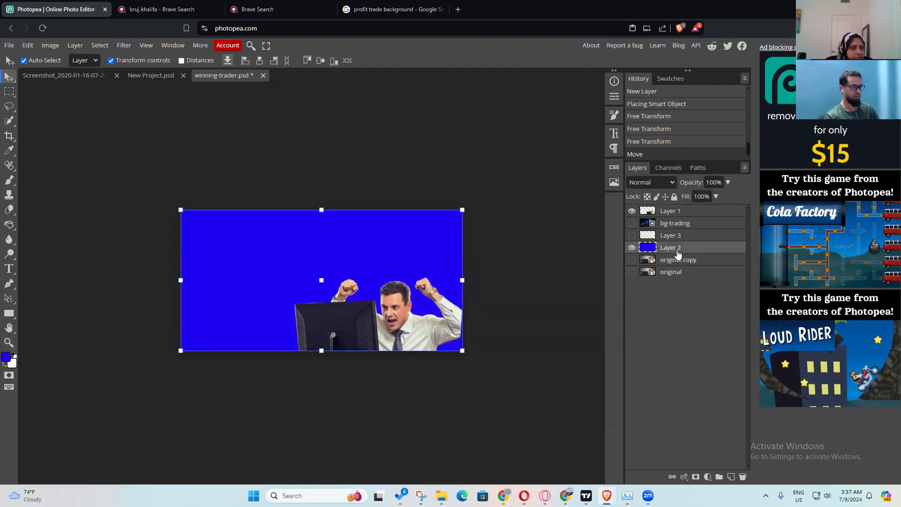
Step: Set the foreground colour to bright turquoise, hex 00ffe4
click(6, 361)
click(192, 185)
drag(192, 185, 192, 192)
drag(169, 157, 189, 128)
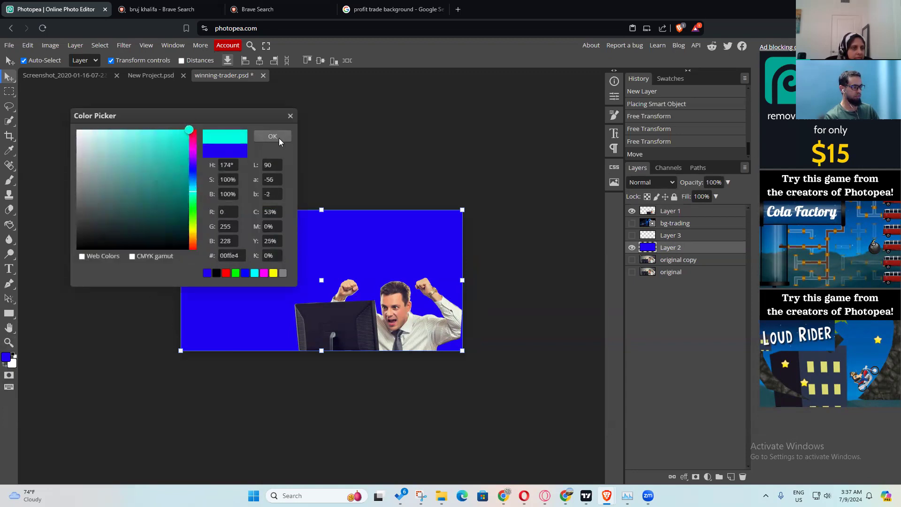
click(273, 137)
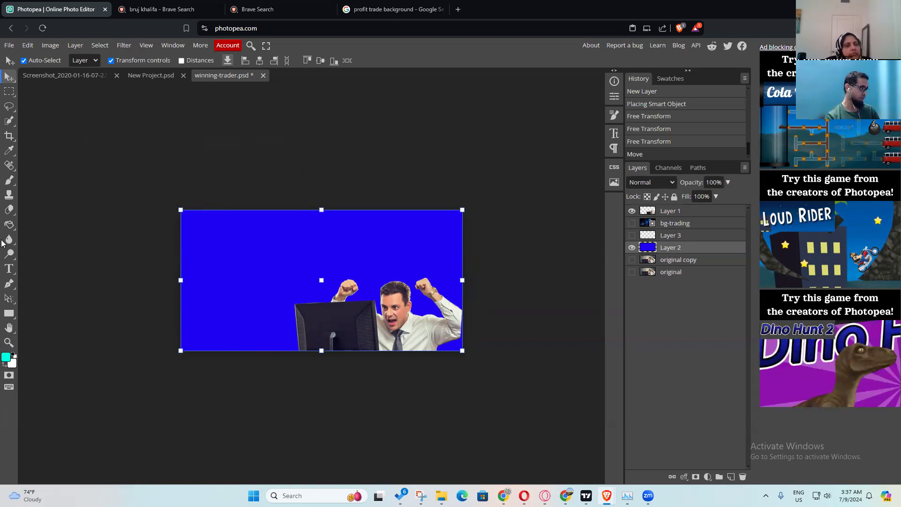
Step: Fill the whole of Layer 2 with the turquoise foreground colour using the Paint Bucket Tool
click(9, 226)
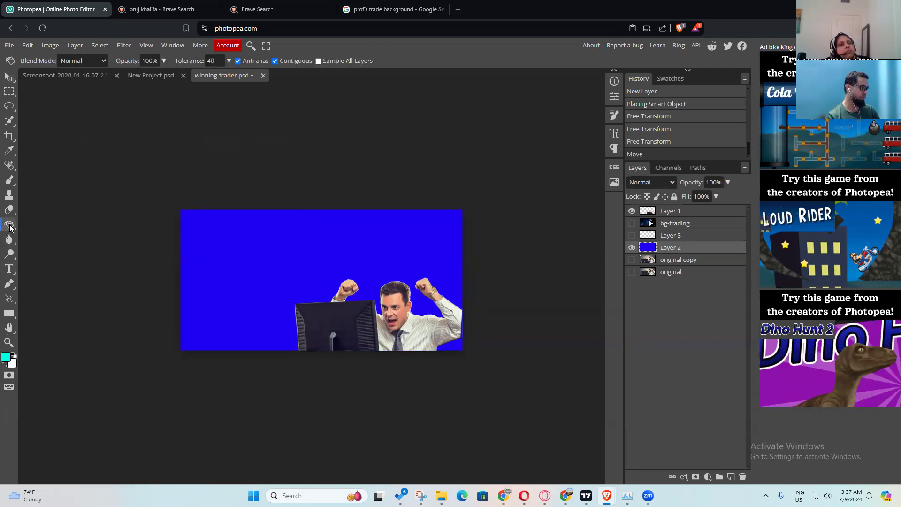
right_click(14, 230)
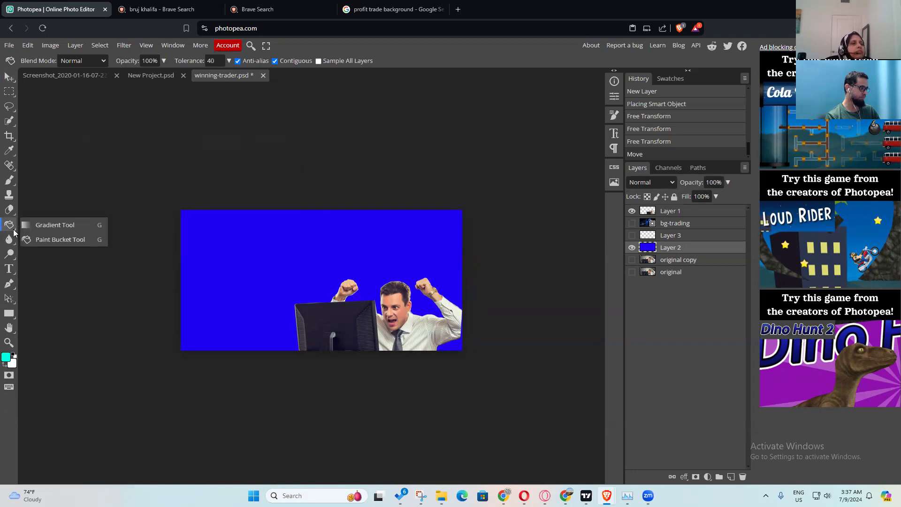
click(53, 243)
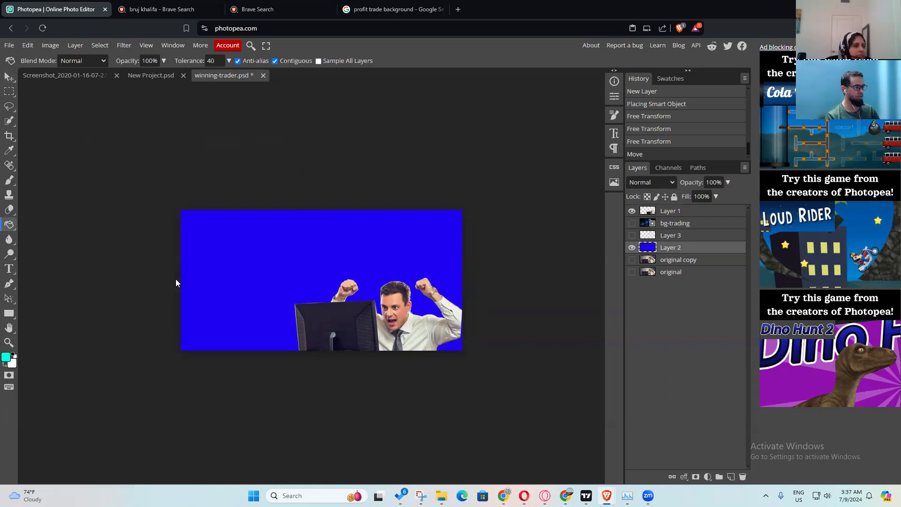
click(208, 251)
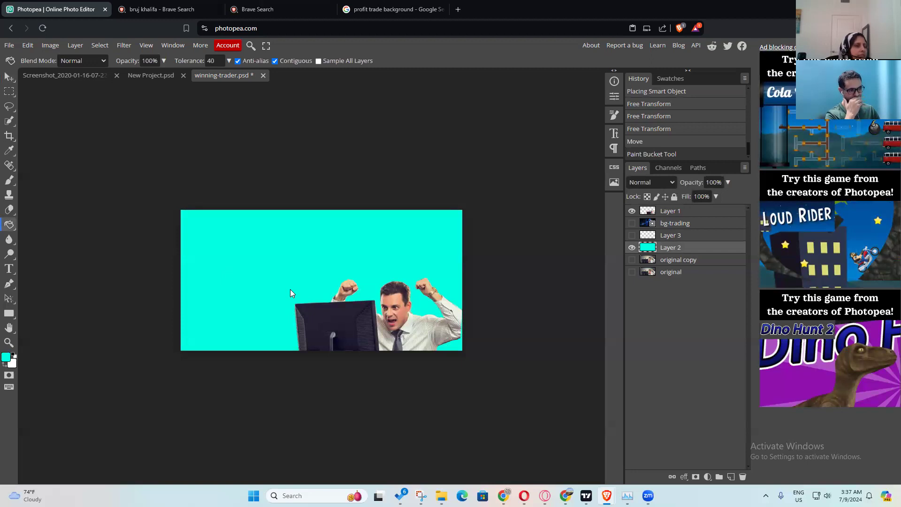
Step: Add a new layer above Layer 2, set the foreground colour to green and fill the new layer with it using the Paint Bucket Tool
click(731, 477)
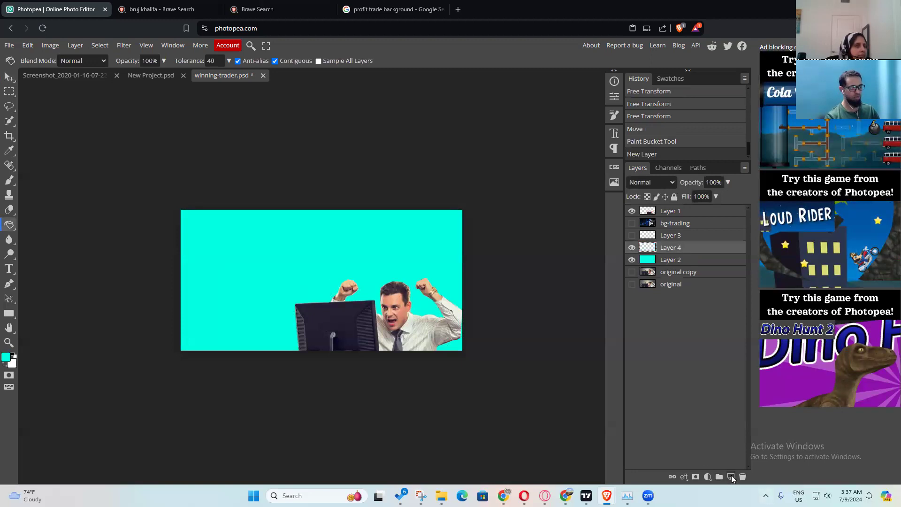
click(6, 357)
drag(193, 196, 193, 212)
drag(166, 184, 189, 161)
click(271, 135)
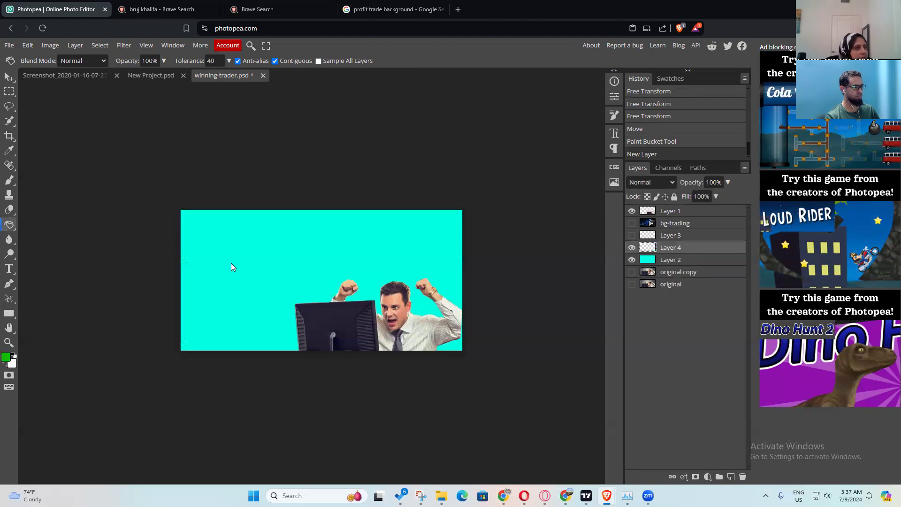
click(198, 254)
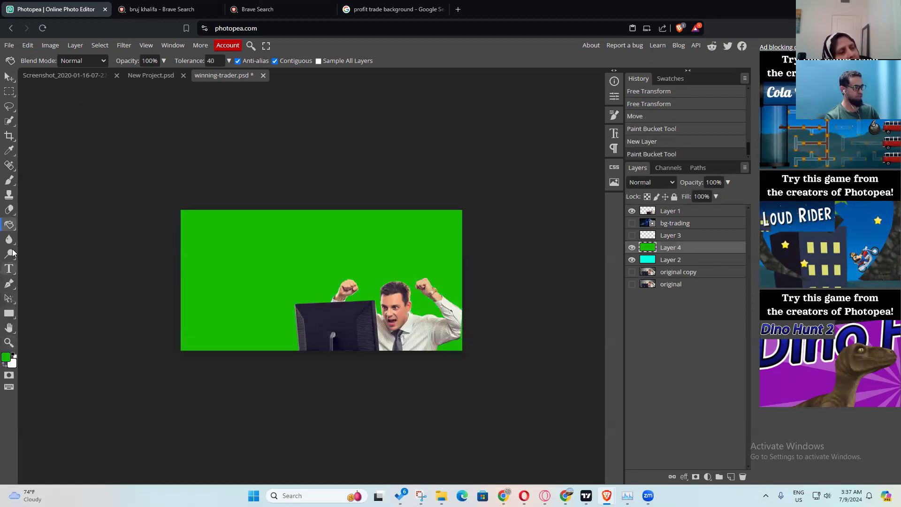
Step: Compare the green, turquoise and trading-themed backgrounds by toggling their layers, leaving only bg-trading shown behind the cutout
click(632, 259)
click(632, 247)
click(631, 247)
click(632, 259)
click(631, 247)
click(631, 259)
click(632, 222)
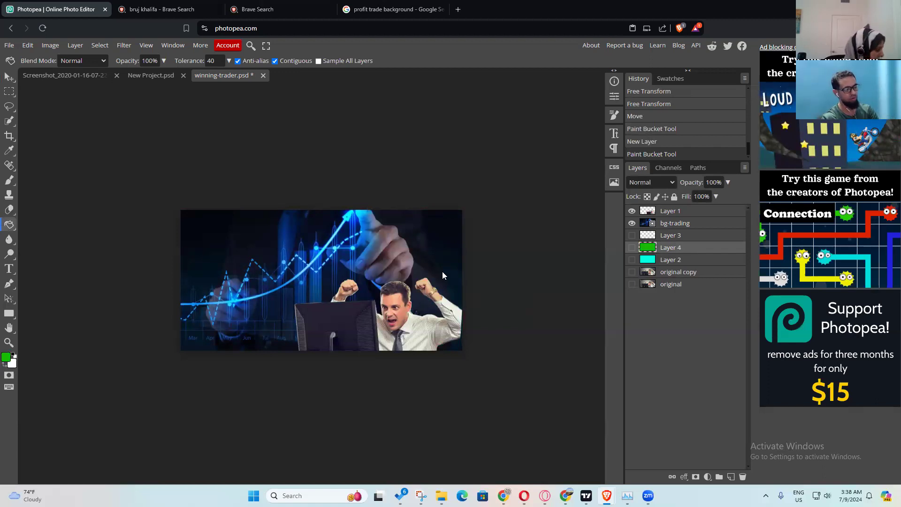
key(ctrl+plus)
key(ctrl+minus)
key(ctrl+plus)
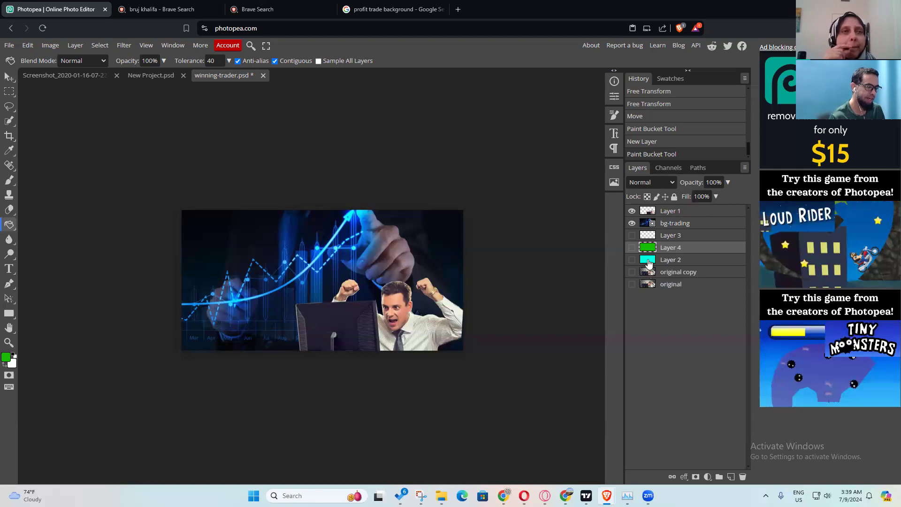
Step: Toggle through the backgrounds again, hide bg-trading and both colour layers so only the cutout shows, and select Layer 1
click(640, 227)
click(632, 223)
click(631, 224)
click(632, 223)
click(631, 247)
click(632, 260)
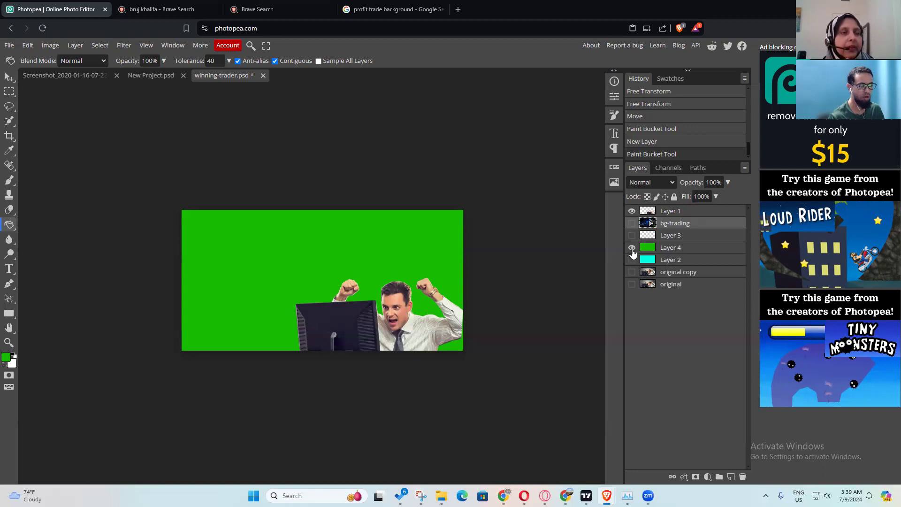
click(632, 248)
click(647, 233)
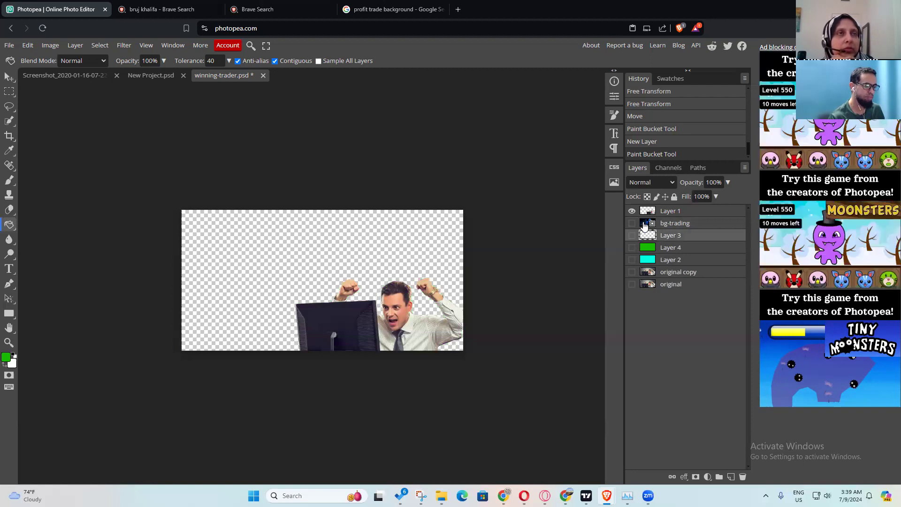
click(650, 216)
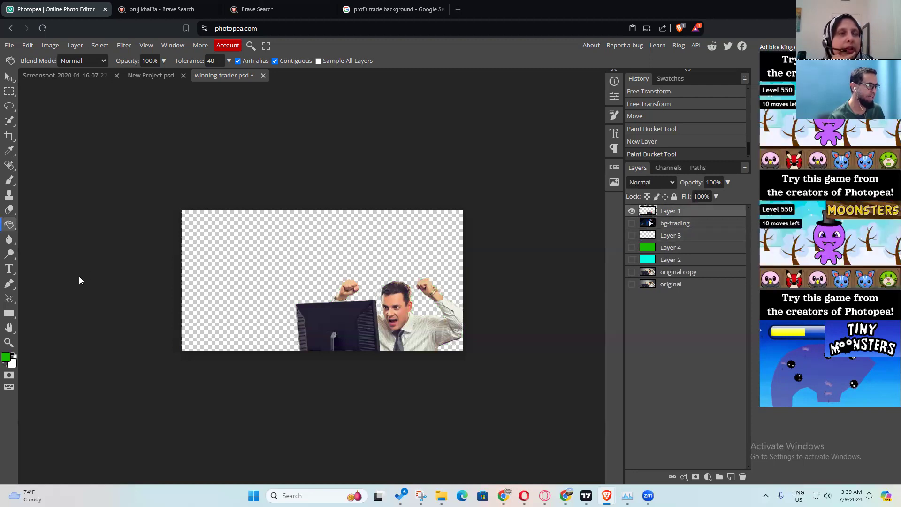
click(11, 290)
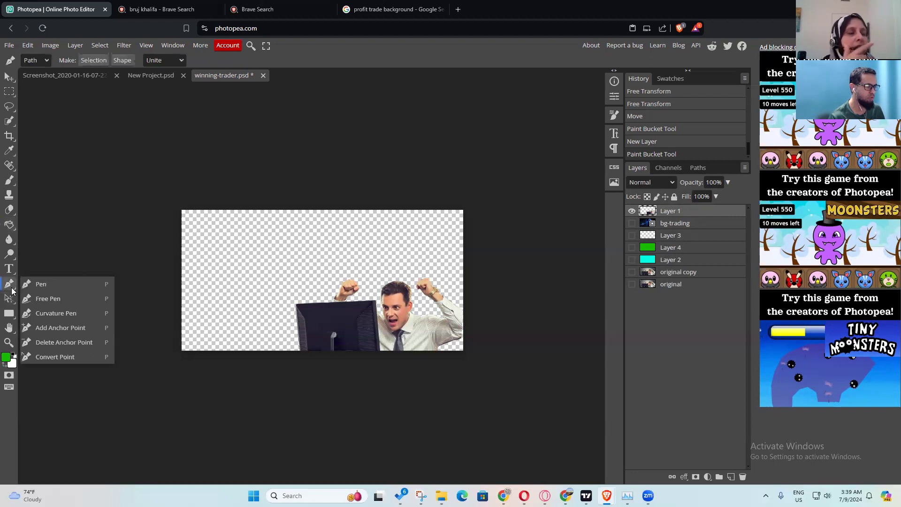
click(14, 80)
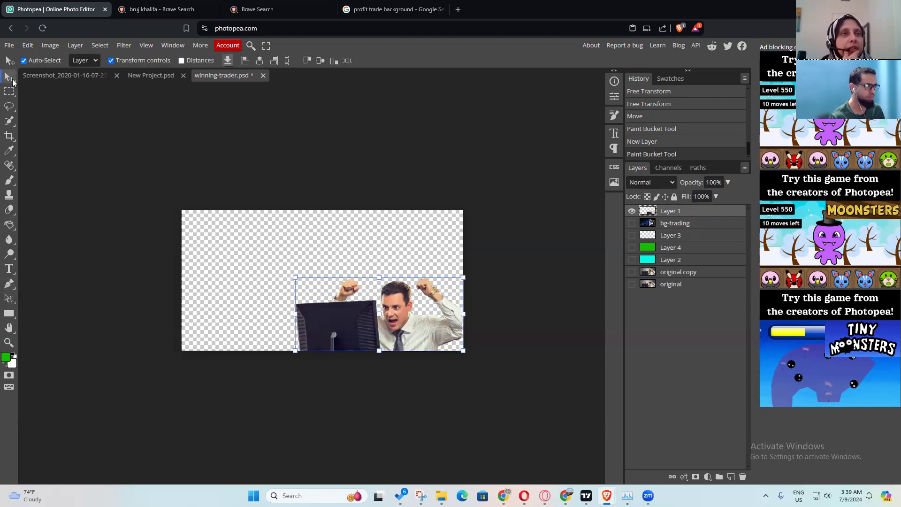
click(276, 161)
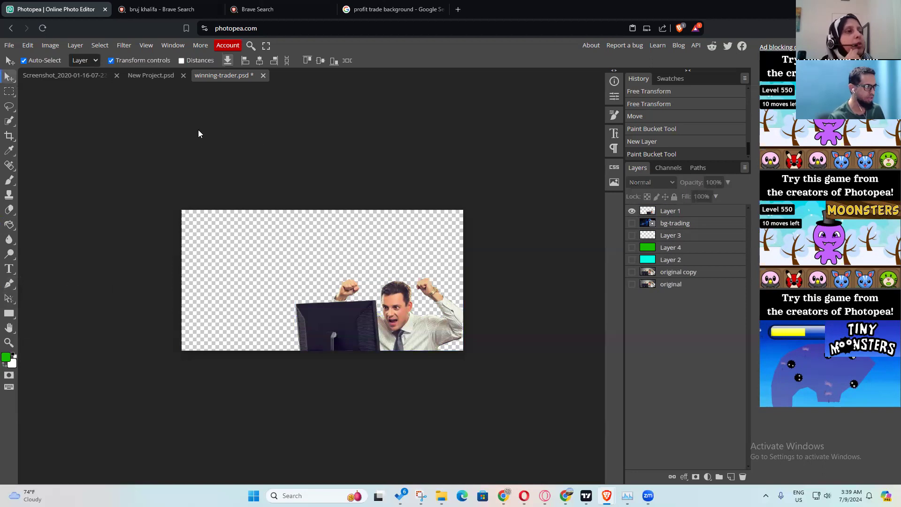
click(9, 45)
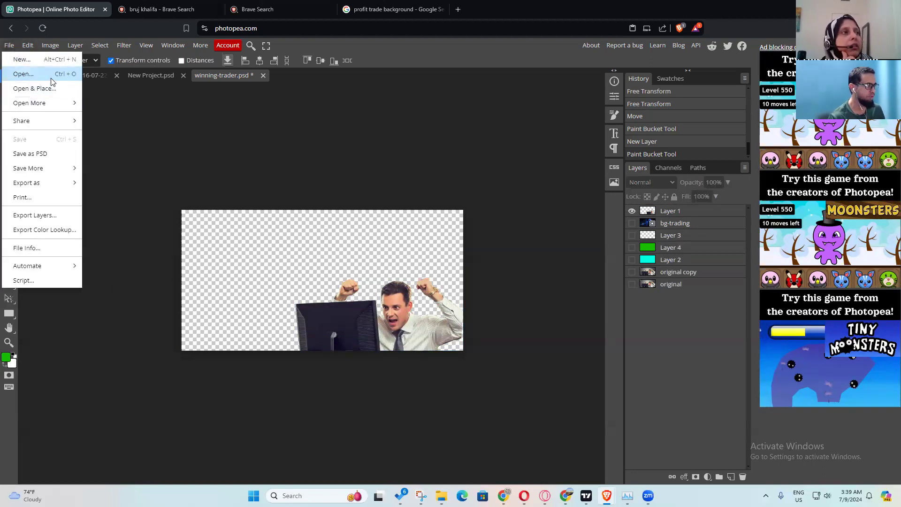
click(648, 292)
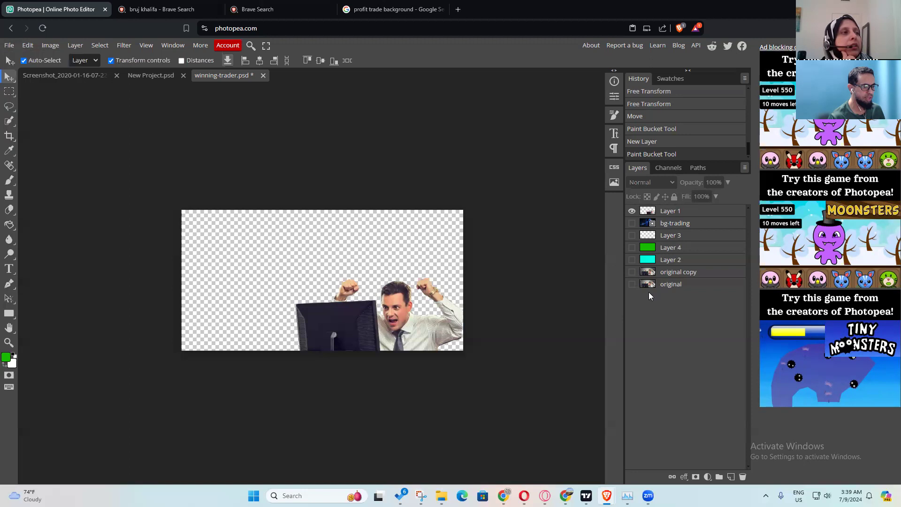
Step: Show the original copy layer and hide Layer 1 so that only the full photo is displayed
click(632, 272)
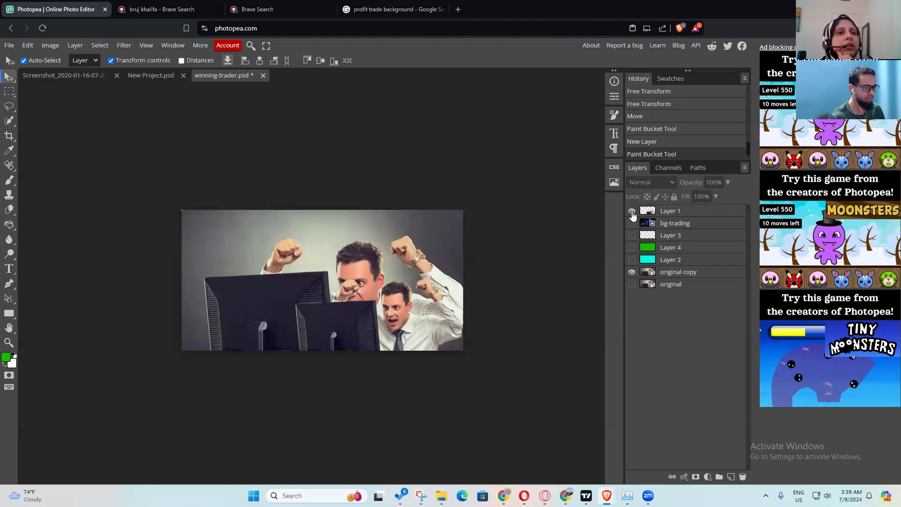
click(631, 212)
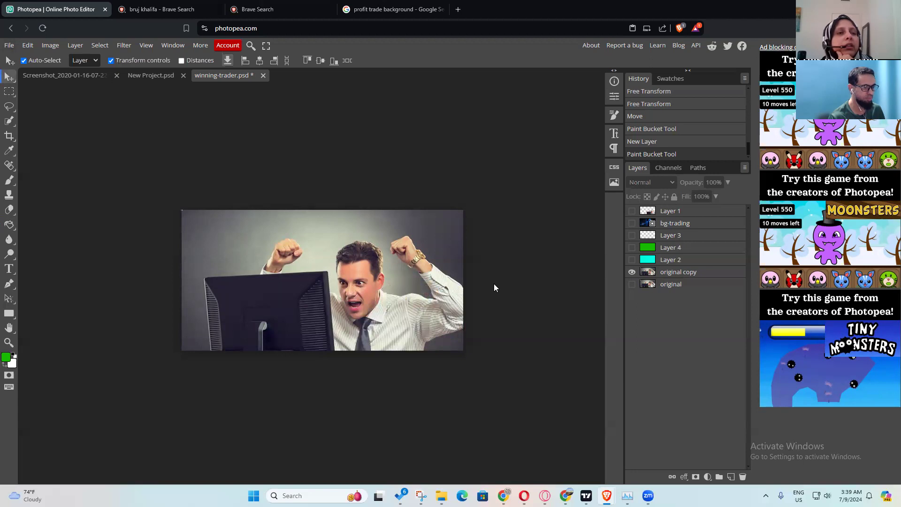
click(687, 273)
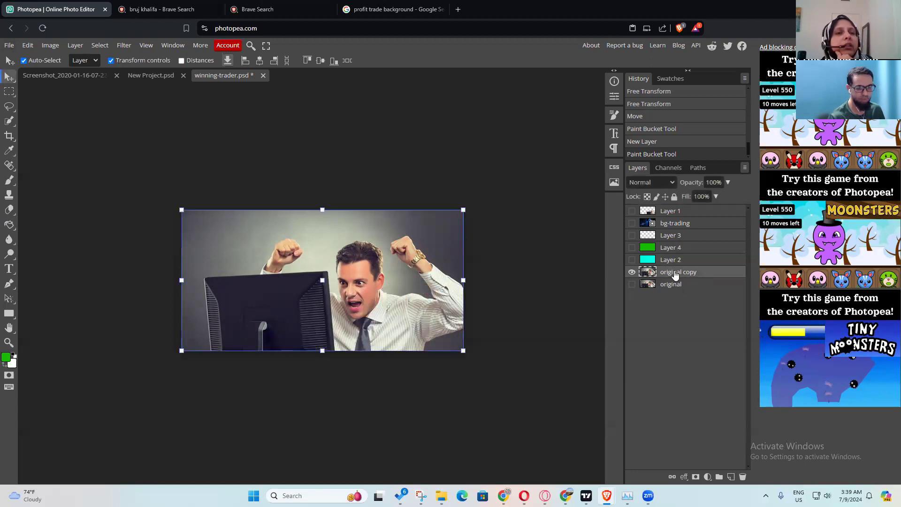
click(326, 154)
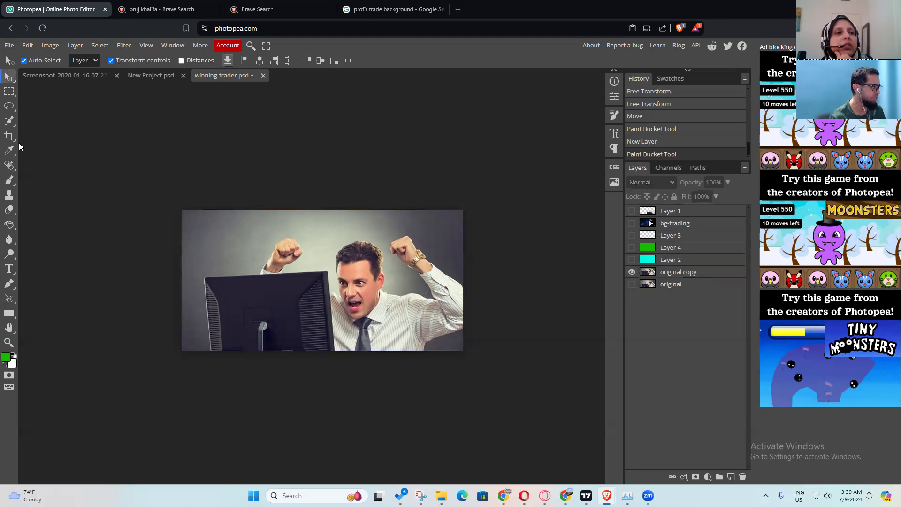
Step: Switch to the Magic Eraser and make the original copy layer the active layer
right_click(8, 209)
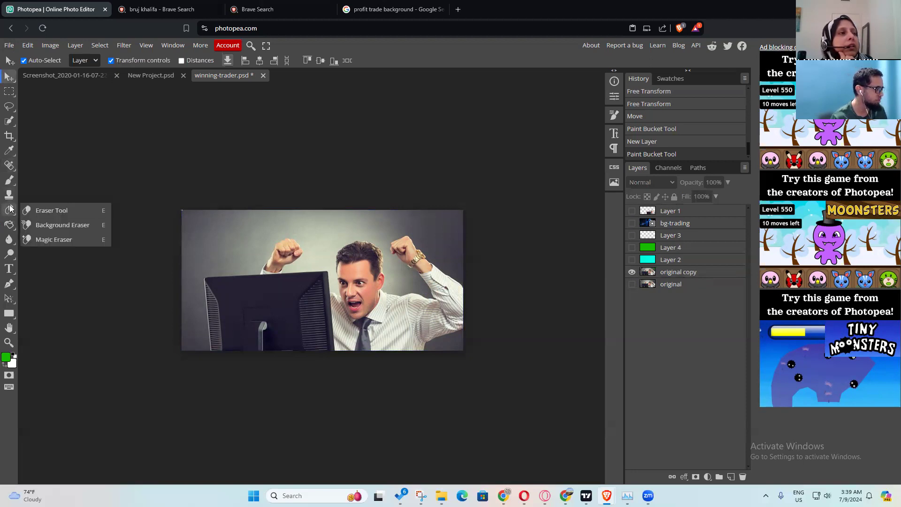
click(72, 242)
click(239, 238)
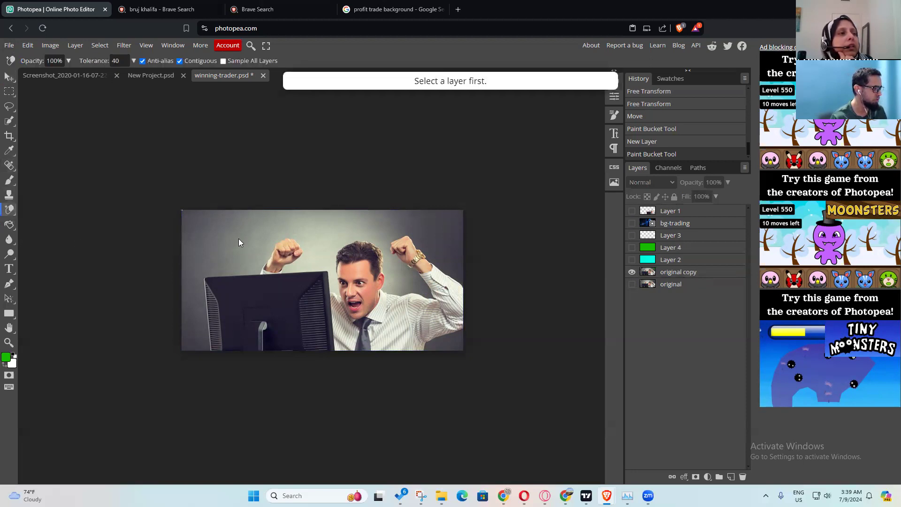
click(674, 272)
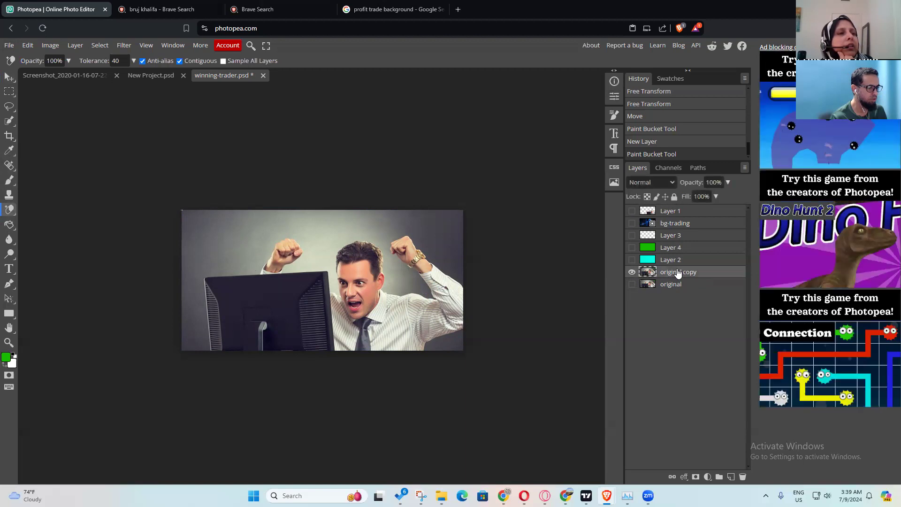
Step: Try erasing the grey background to the left of the raised fist and above the monitor with the Magic Eraser, and undo both erasures
click(228, 239)
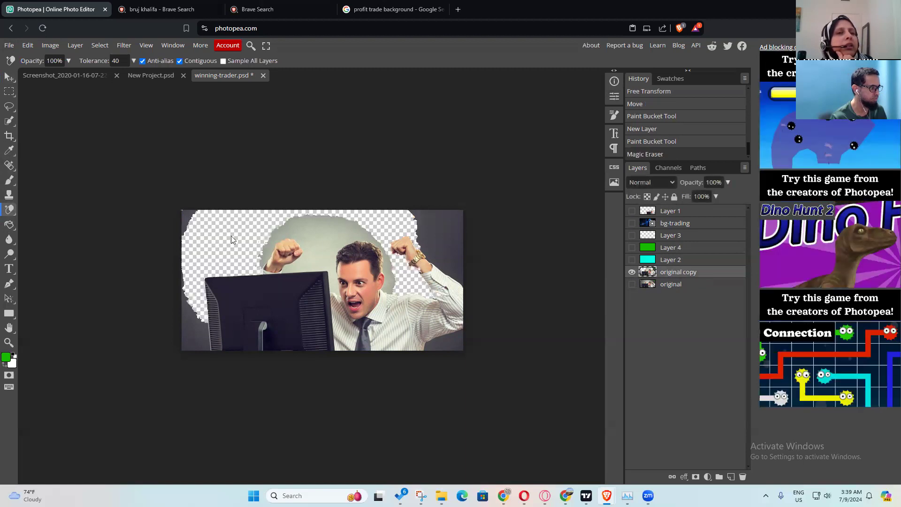
click(324, 236)
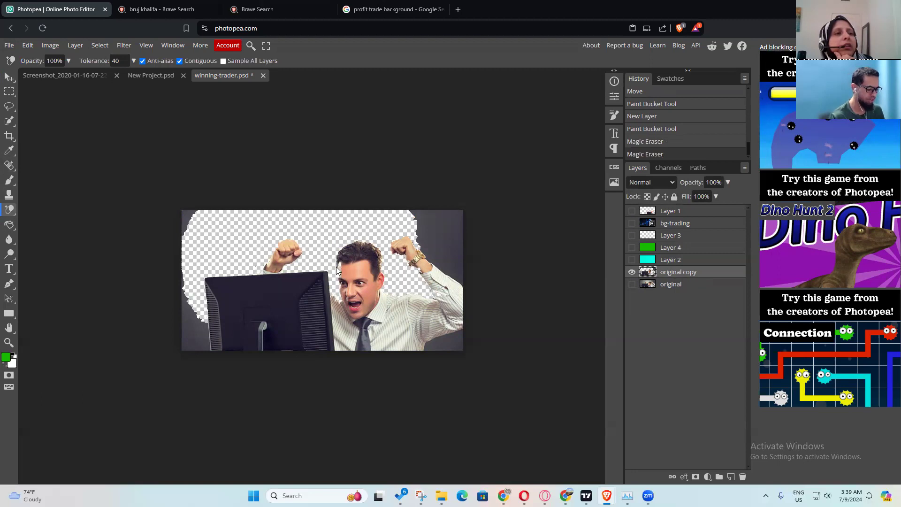
scroll(336, 267, up, 3)
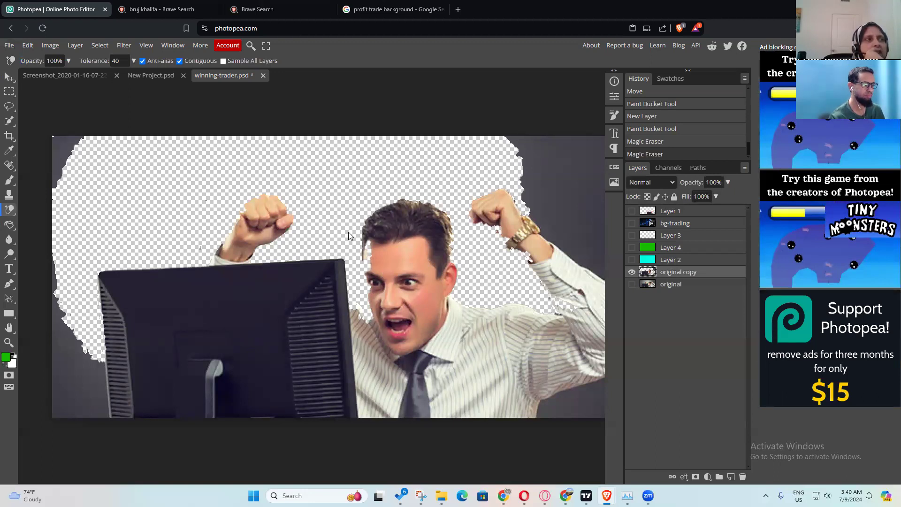
key(ctrl+minus)
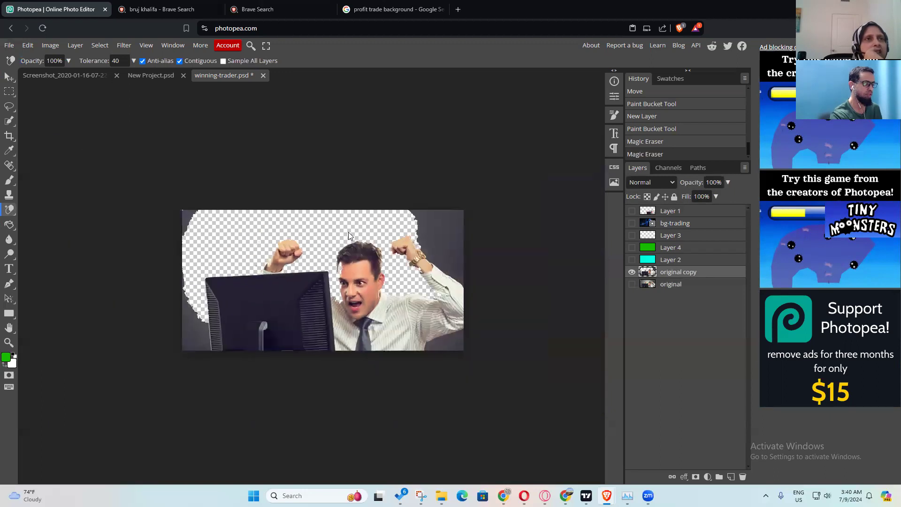
key(ctrl+z)
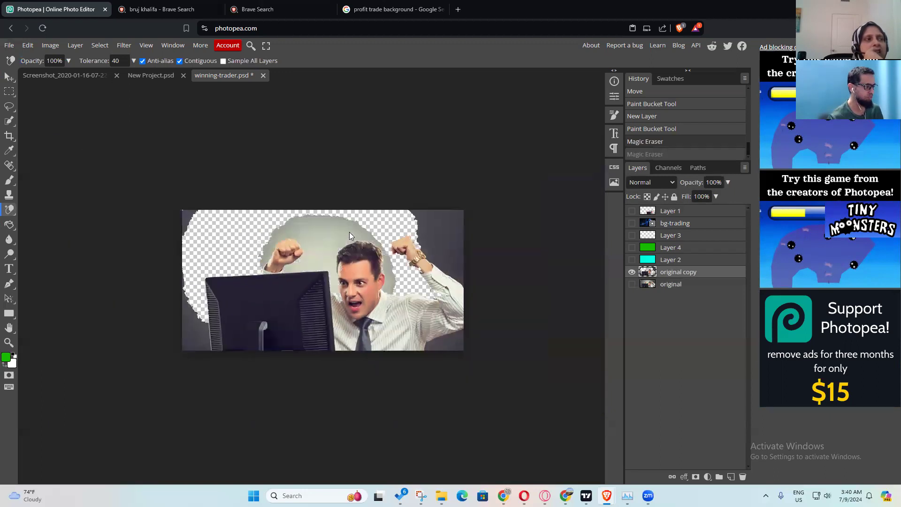
key(ctrl+z)
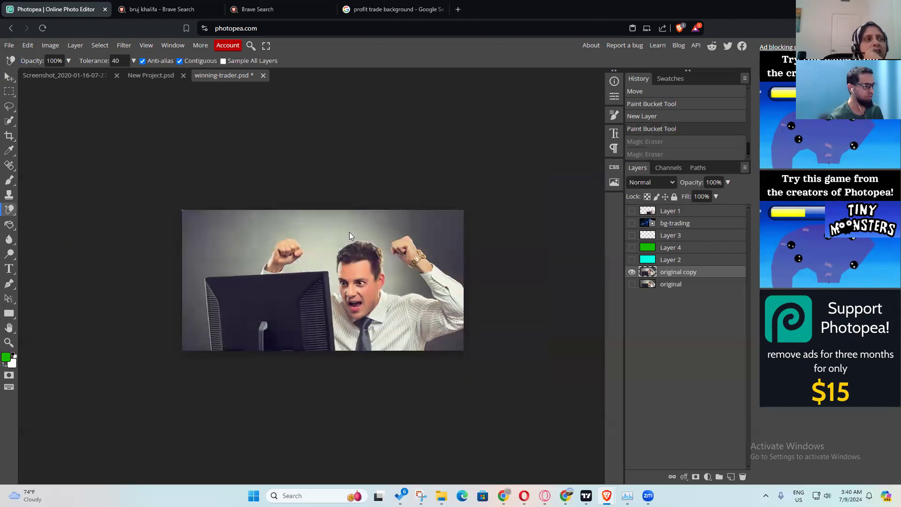
Step: Try erasing the whole grey background of the original copy patch by patch with the Magic Eraser, working from the upper right corner to the left edge
click(426, 223)
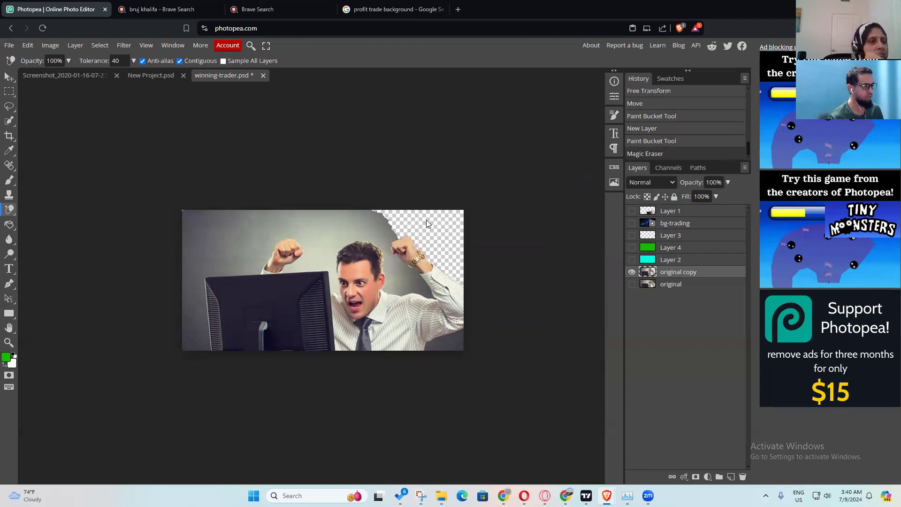
click(367, 223)
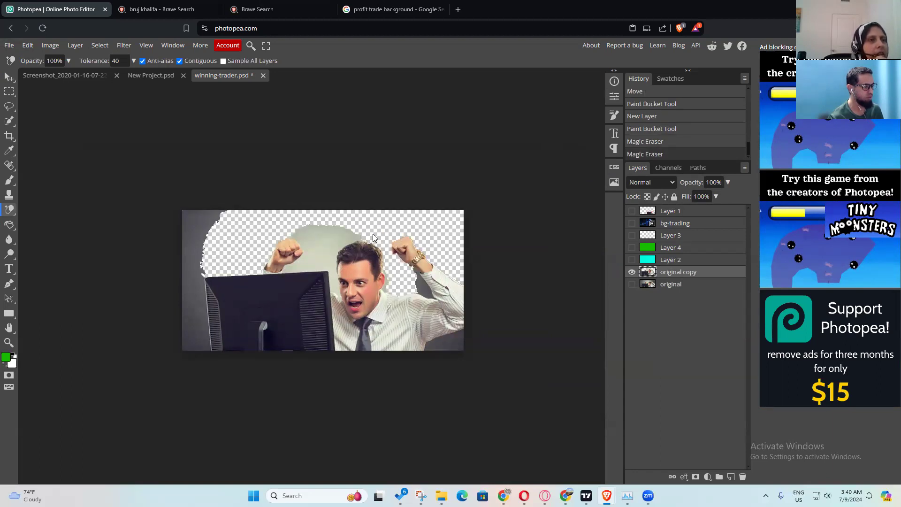
click(419, 290)
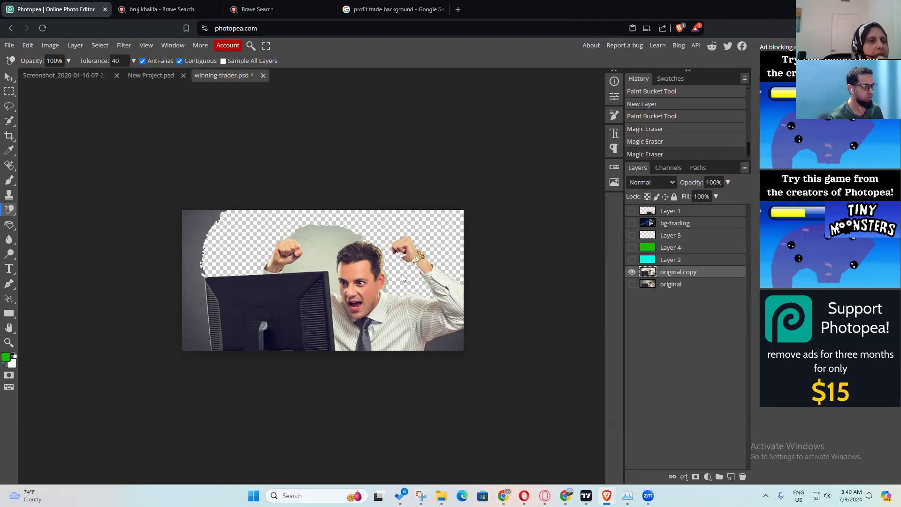
click(342, 242)
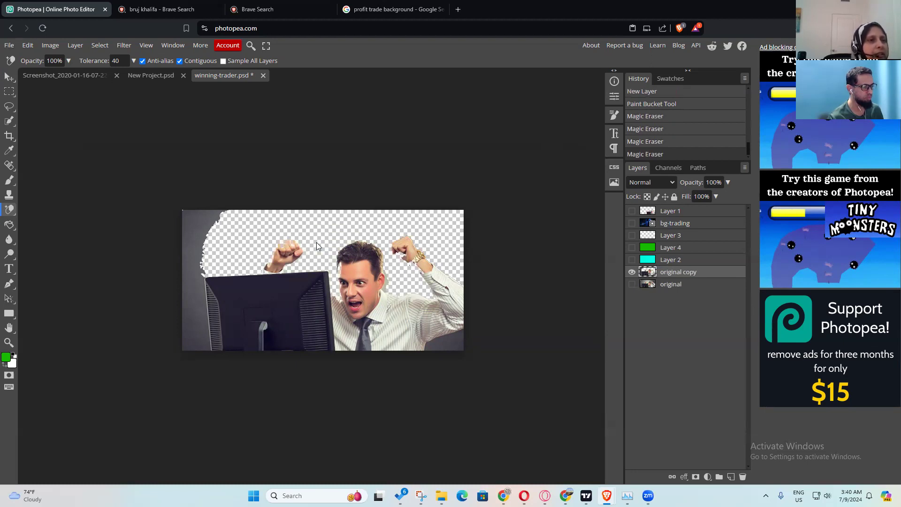
click(195, 254)
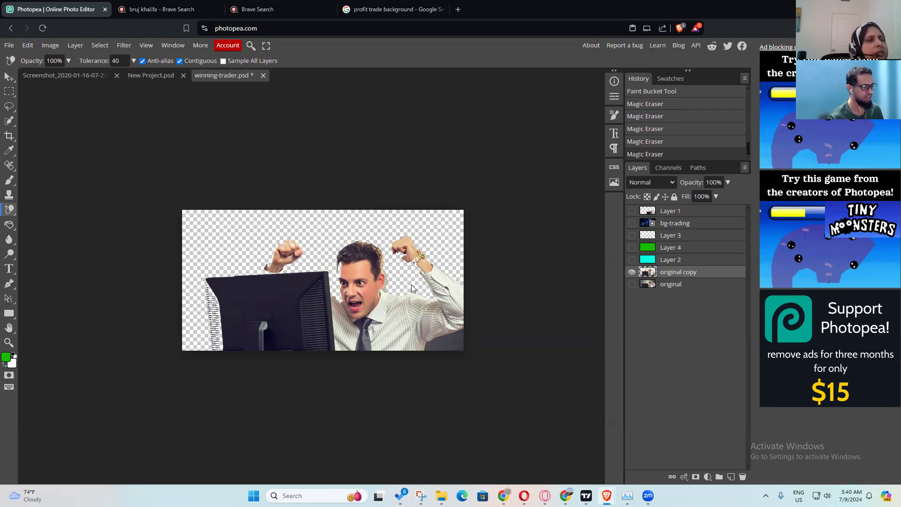
Step: Undo all the Magic Eraser erasures to restore the full background of the original copy layer
key(ctrl+z)
key(ctrl+z)
key(ctrl+z)
key(ctrl+z)
key(ctrl+z)
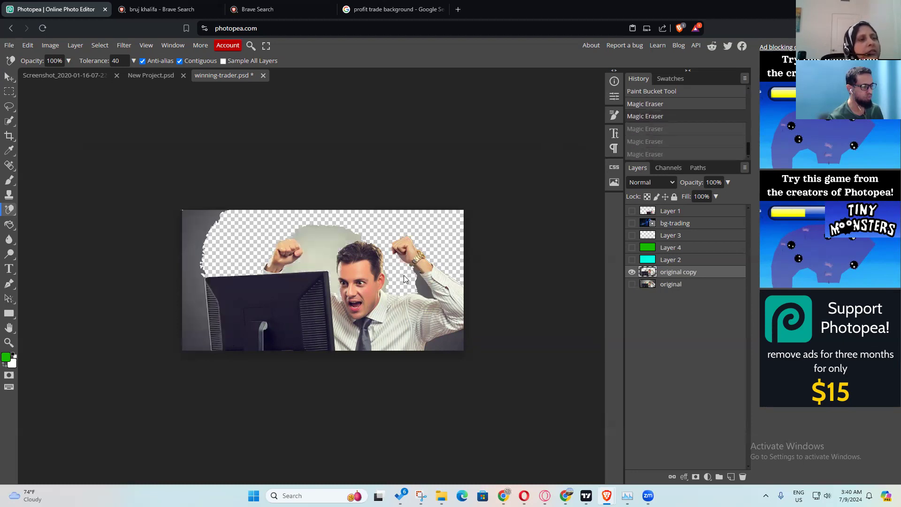
Step: Erase the grey background in the photo's upper right corner, beside the fist with the watch, using the Magic Eraser
click(431, 248)
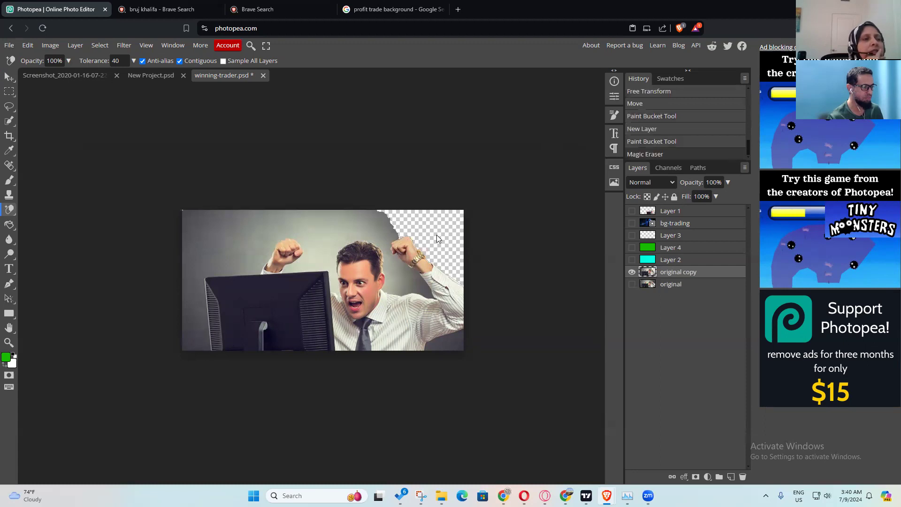
key(ctrl+plus)
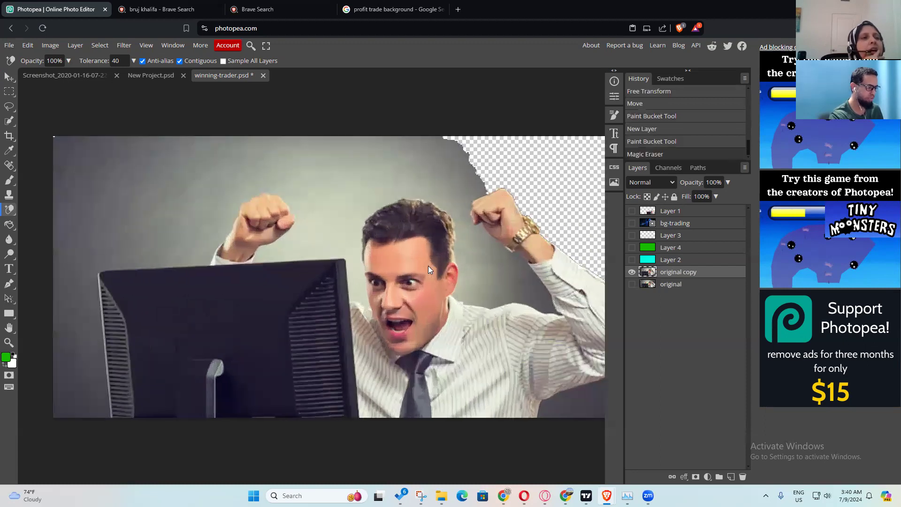
drag(532, 248, 440, 260)
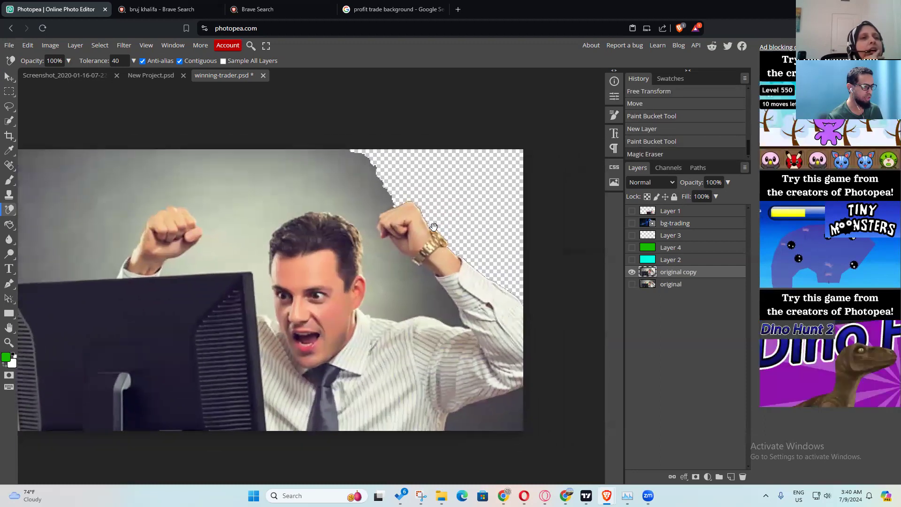
Step: Try erasing the mid-grey background between the man's head and the fist with the watch using the Magic Eraser, and inspect the whole image
click(363, 184)
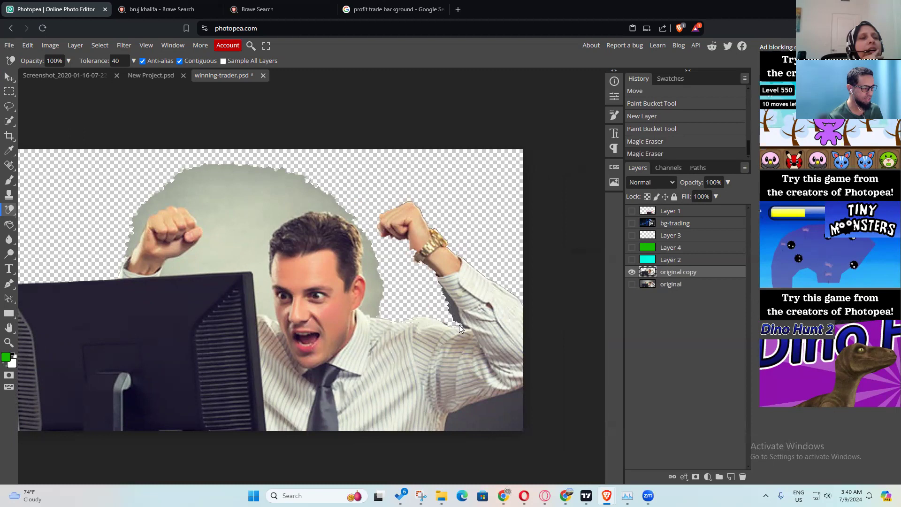
scroll(282, 299, up, 5)
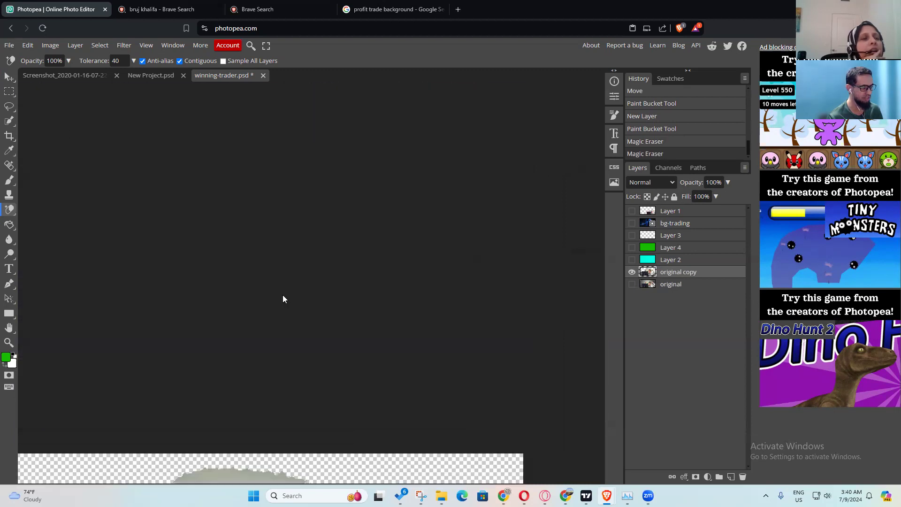
key(ctrl+minus)
key(ctrl+minus)
key(space)
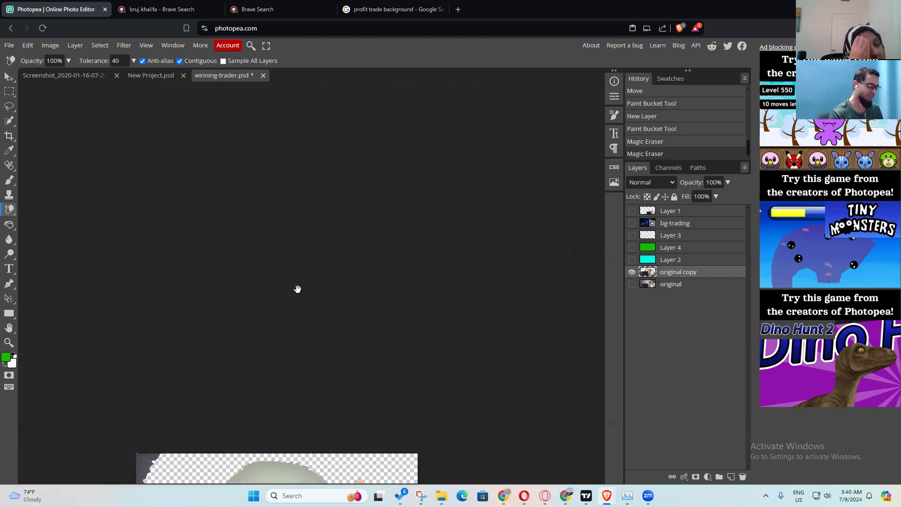
drag(414, 378, 477, 188)
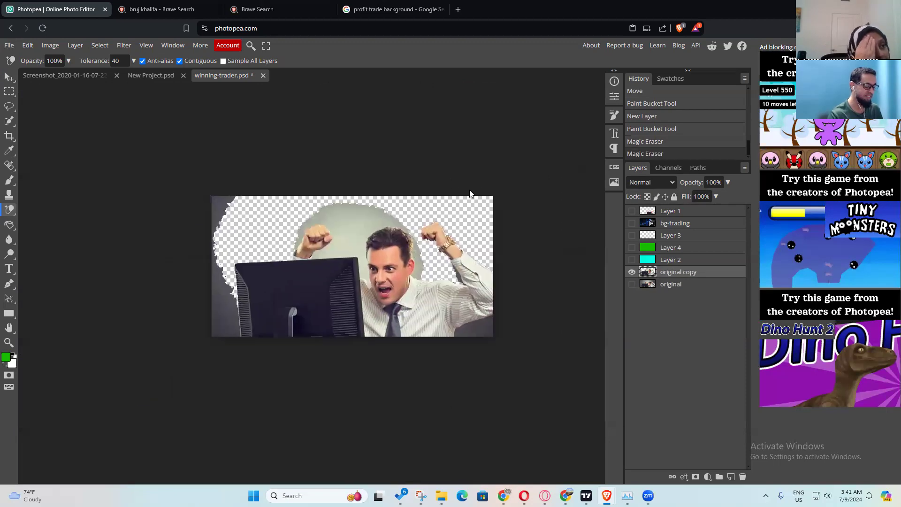
key(ctrl+plus)
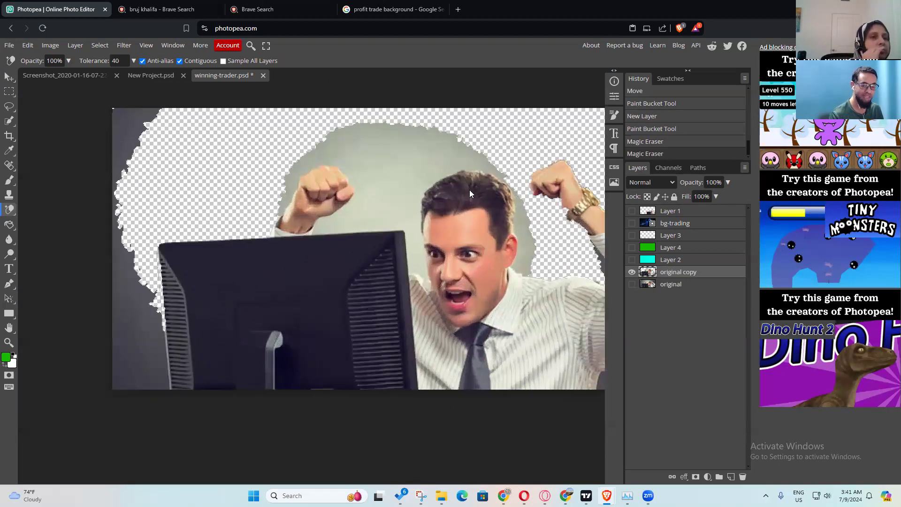
Step: Undo both Magic Eraser erasures to restore the full grey background of the original copy layer
key(ctrl+z)
key(ctrl+z)
key(space)
drag(474, 186, 421, 195)
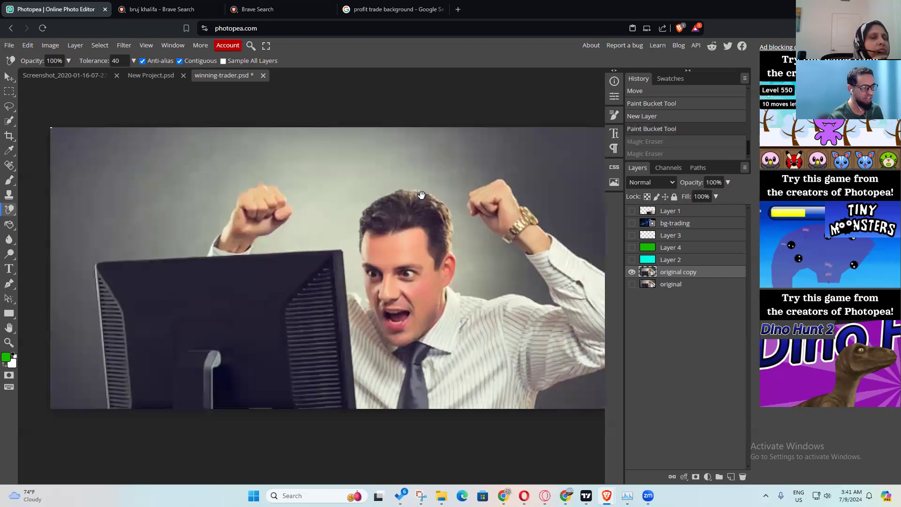
Step: Hide the original copy layer and show the Layer 1 cutout over the bg-trading background
key(ctrl+minus)
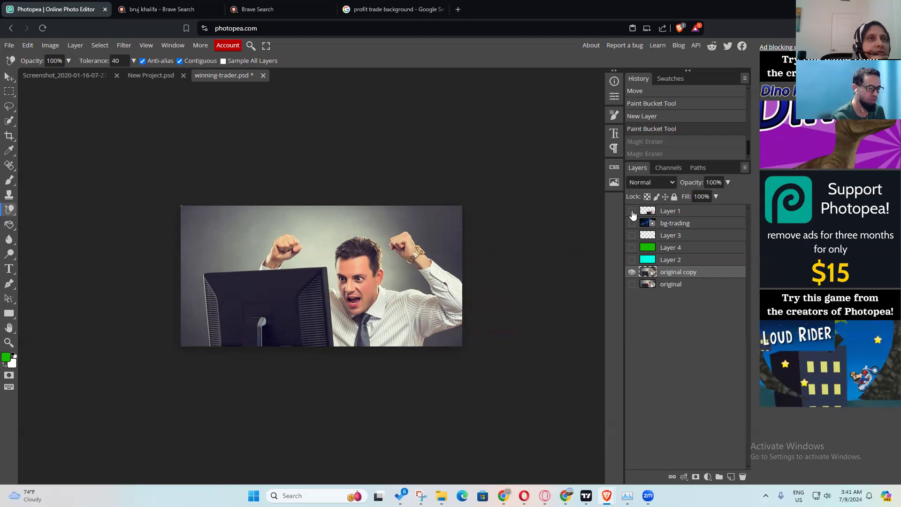
click(631, 211)
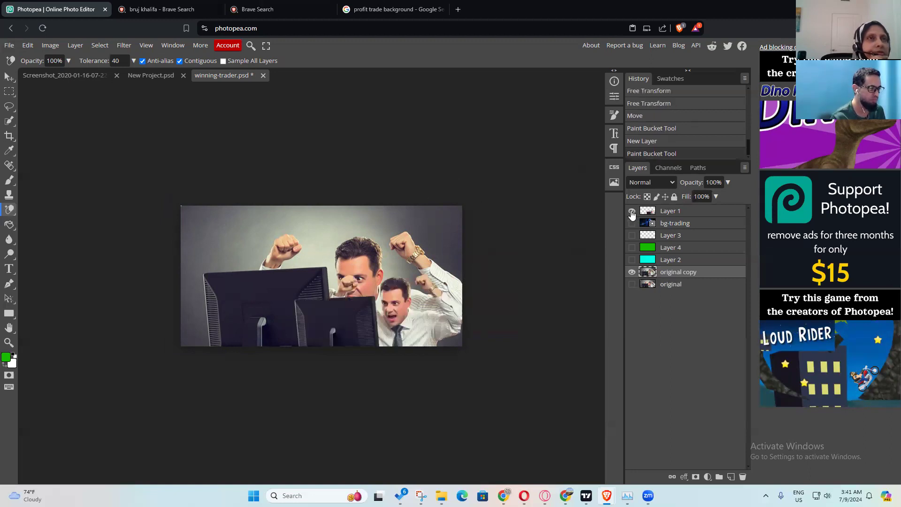
click(633, 272)
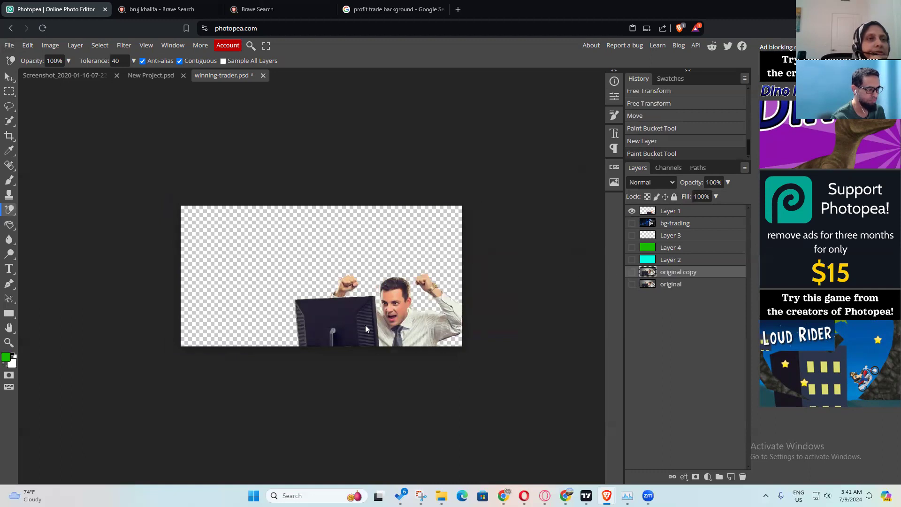
key(ctrl+plus)
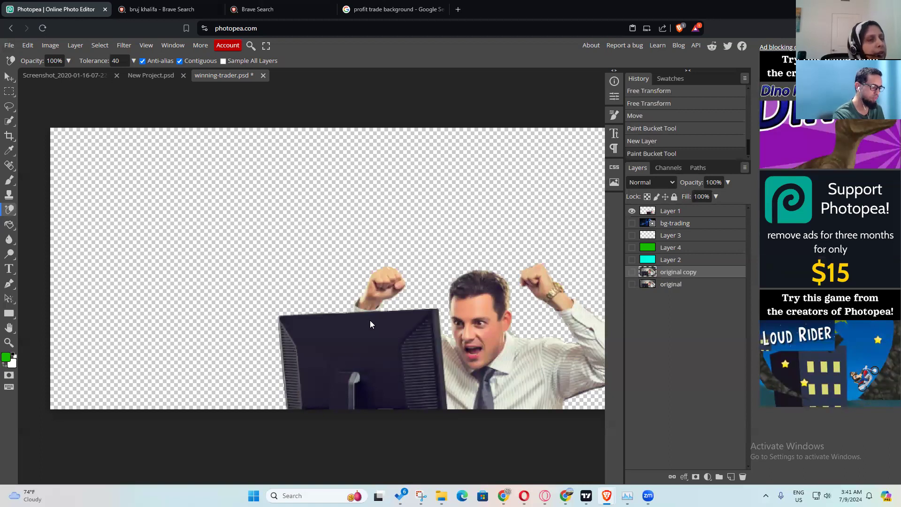
key(ctrl+minus)
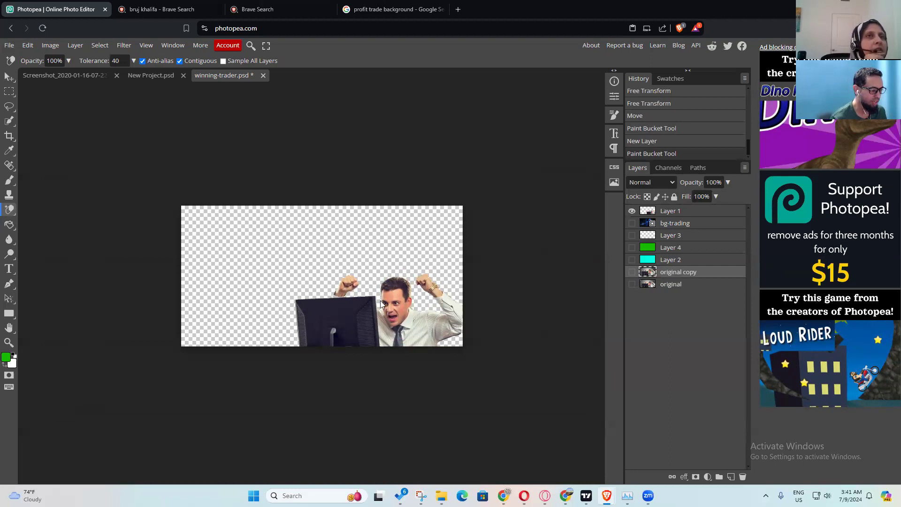
click(632, 223)
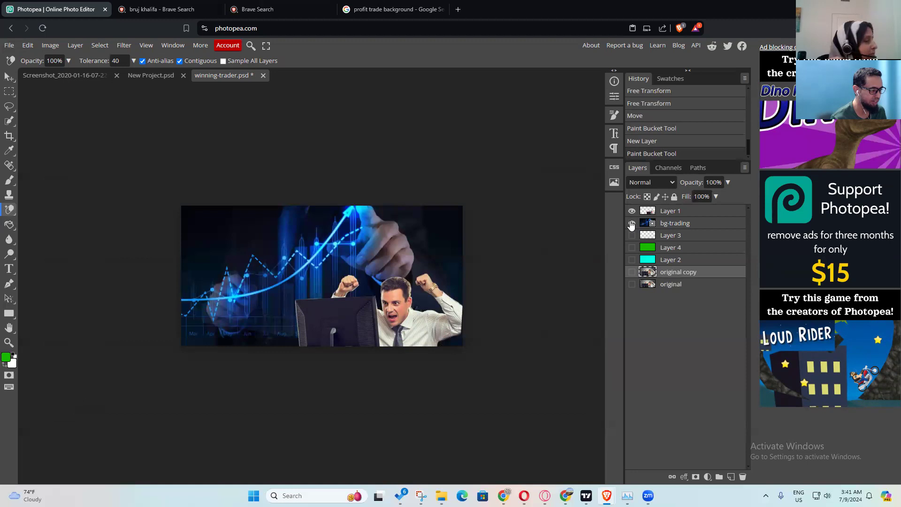